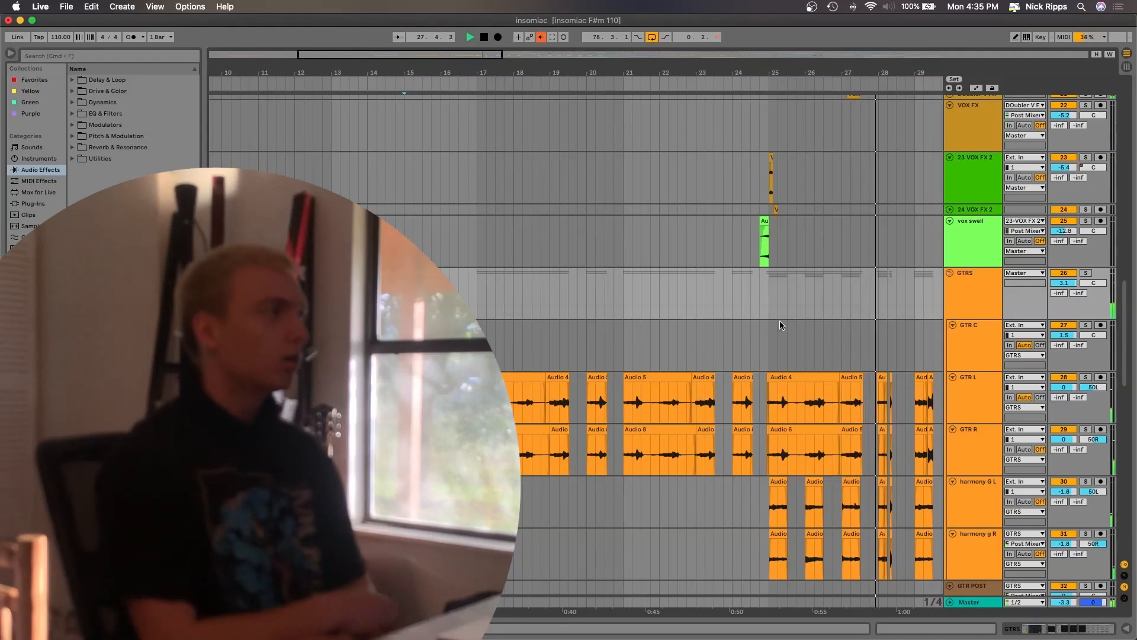
- Review the audio device, sample rate and buffer settings in the preferences and close them
{"action": "key", "text": "super+comma"}
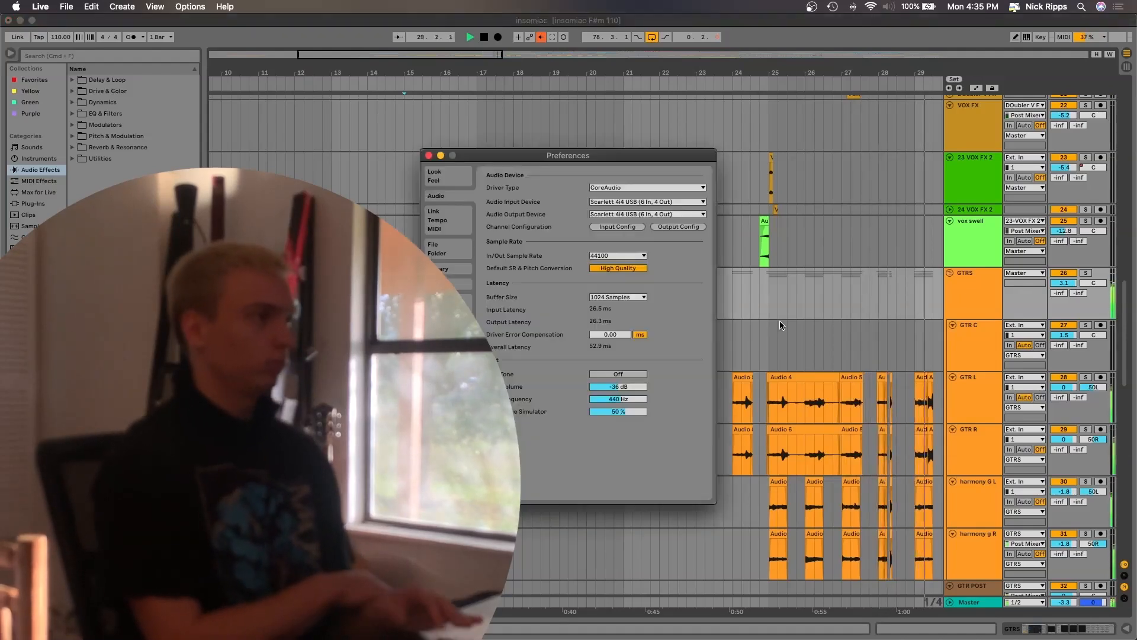
{"action": "left_click", "coordinate": [428, 156]}
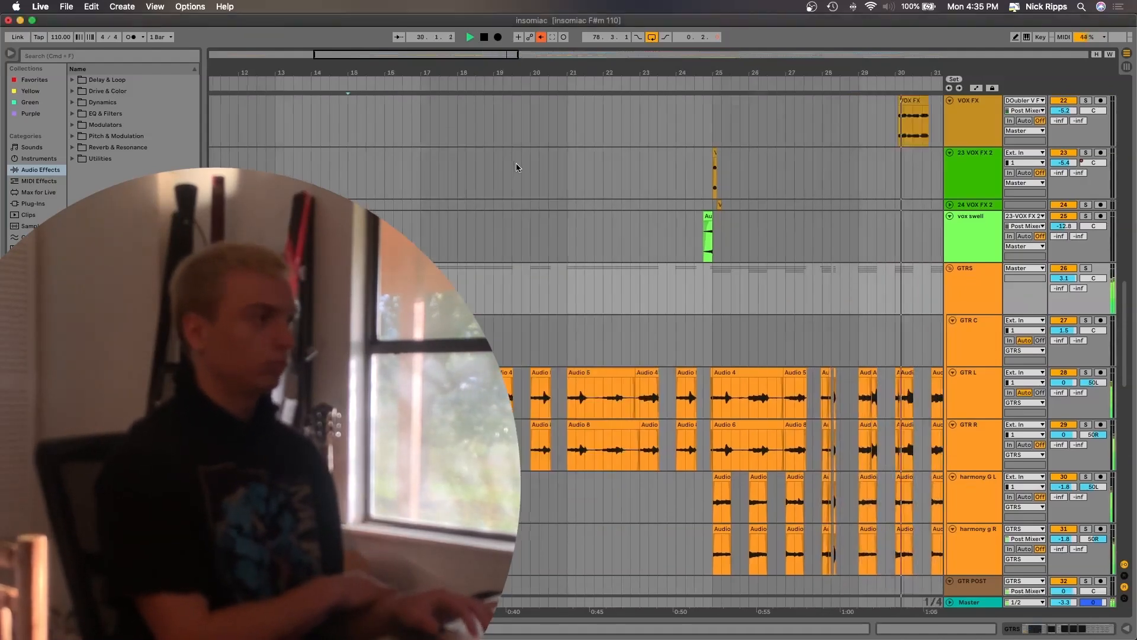
- Listen through the guitar, bass and drum tracks up to about bar 45, and stop playback at the chorus
{"action": "scroll", "coordinate": [516, 163], "scroll_direction": "down", "scroll_amount": 10}
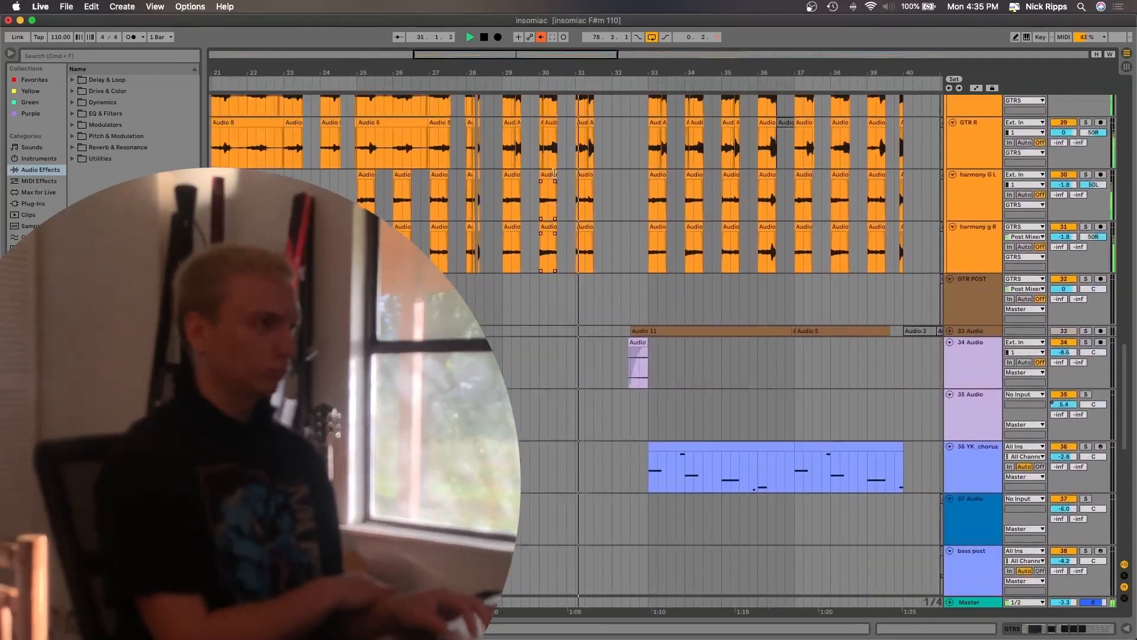
{"action": "scroll", "coordinate": [554, 172], "scroll_direction": "down", "scroll_amount": 5}
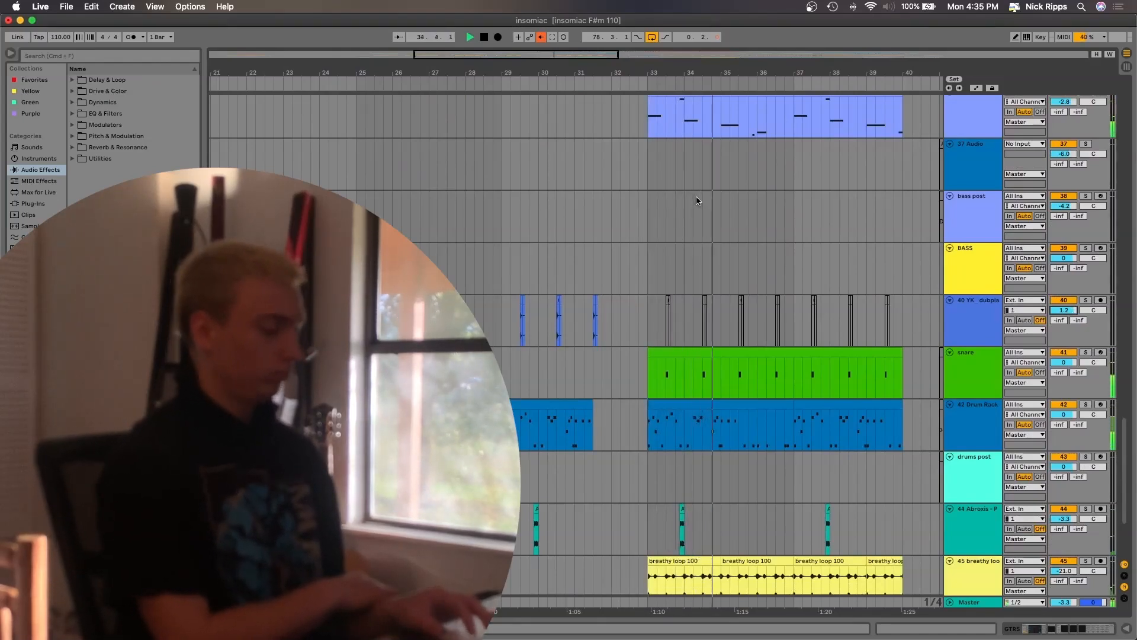
{"action": "scroll", "coordinate": [696, 197], "scroll_direction": "right", "scroll_amount": 3}
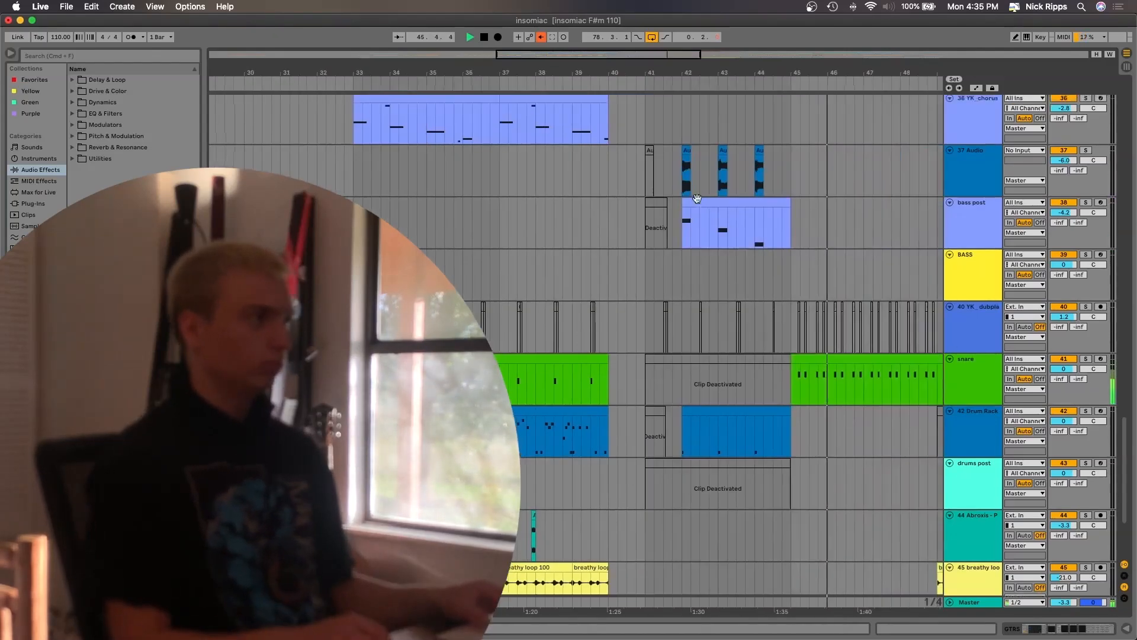
{"action": "key", "text": "space"}
{"action": "left_click", "coordinate": [468, 252]}
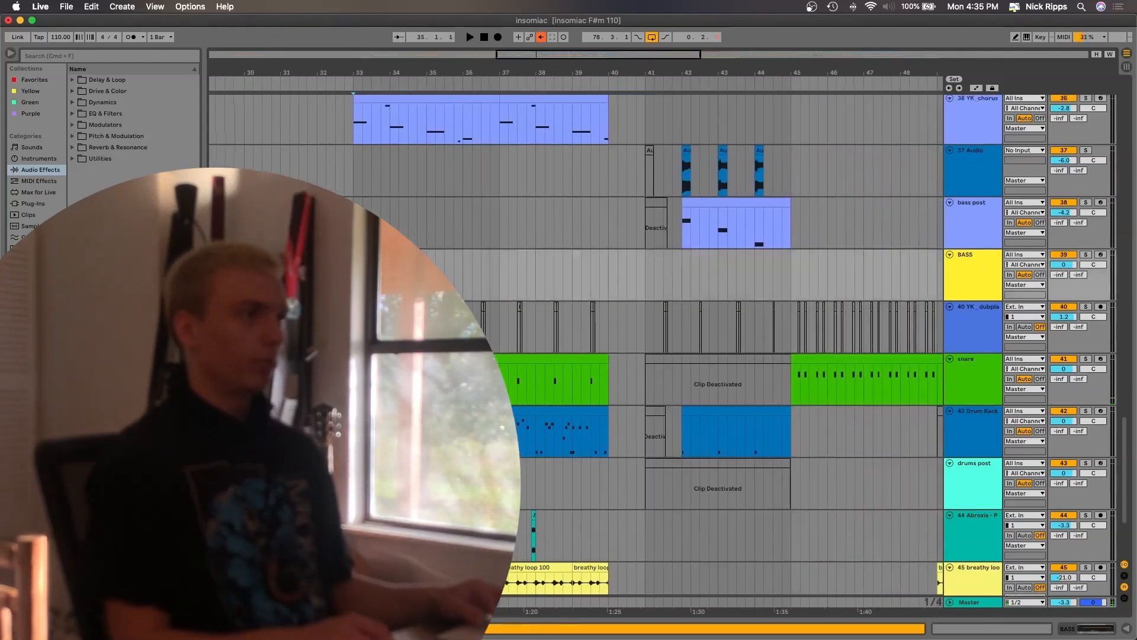
- Set the volume of snare track 40 to 1.5 dB and audition it around bar 30
{"action": "scroll", "coordinate": [575, 343], "scroll_direction": "left", "scroll_amount": 5}
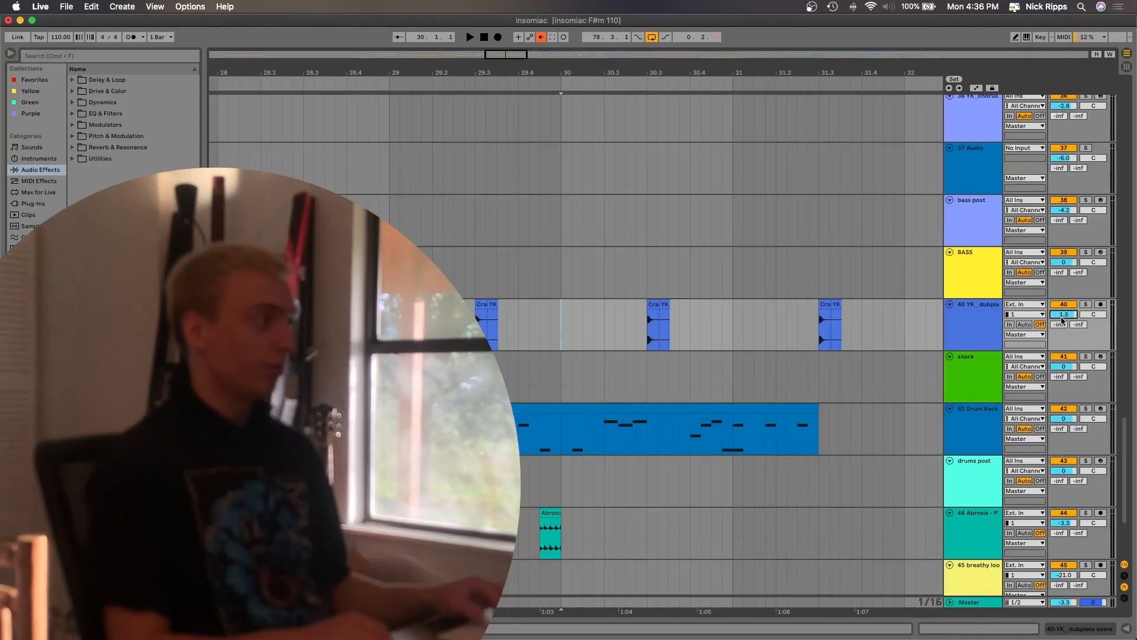
{"action": "left_click", "coordinate": [474, 328]}
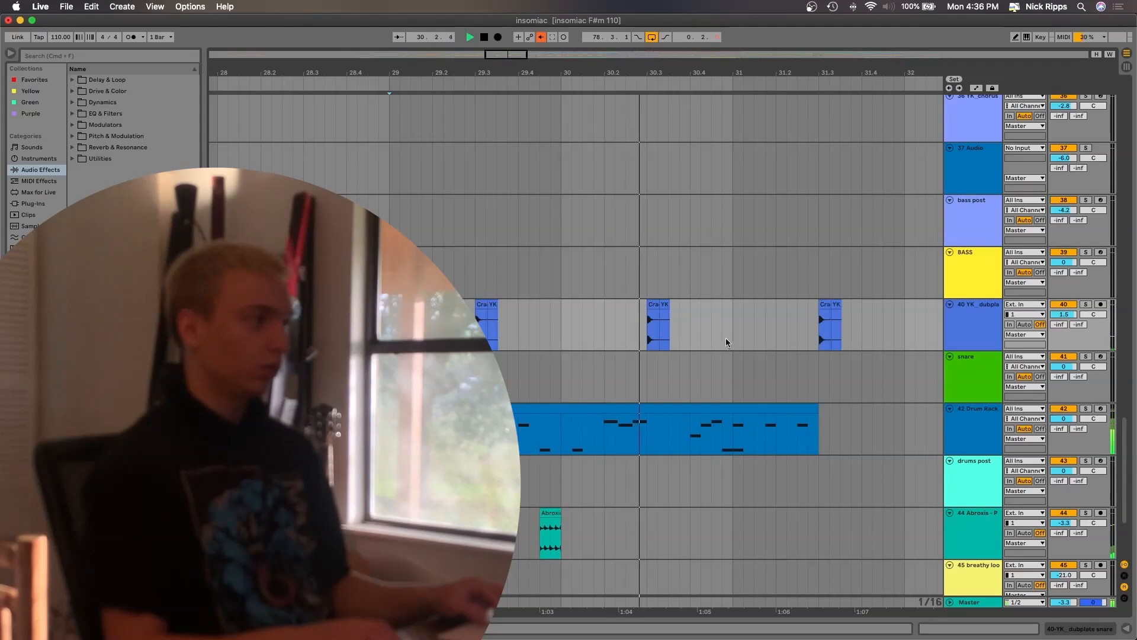
{"action": "scroll", "coordinate": [557, 443], "scroll_direction": "down", "scroll_amount": 3}
{"action": "key", "text": "space"}
- Audition the Abroxis percussion clip just before bar 30 and set its track volume to -1.4 dB
{"action": "left_click", "coordinate": [557, 443]}
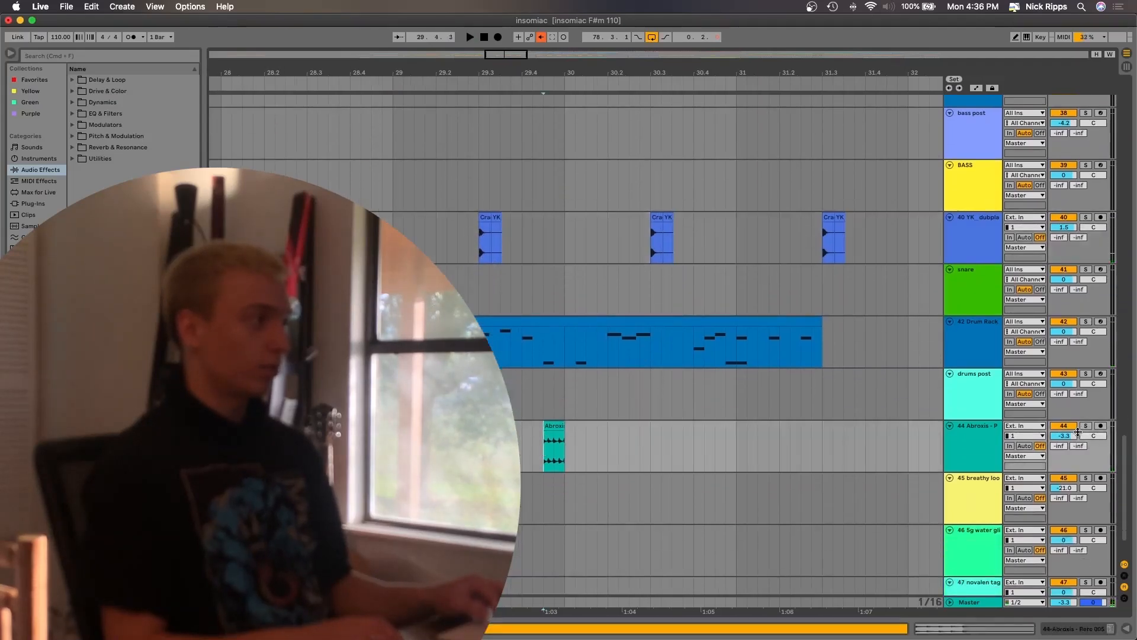
{"action": "left_click", "coordinate": [1084, 426]}
{"action": "left_click", "coordinate": [1085, 426]}
{"action": "key", "text": "space"}
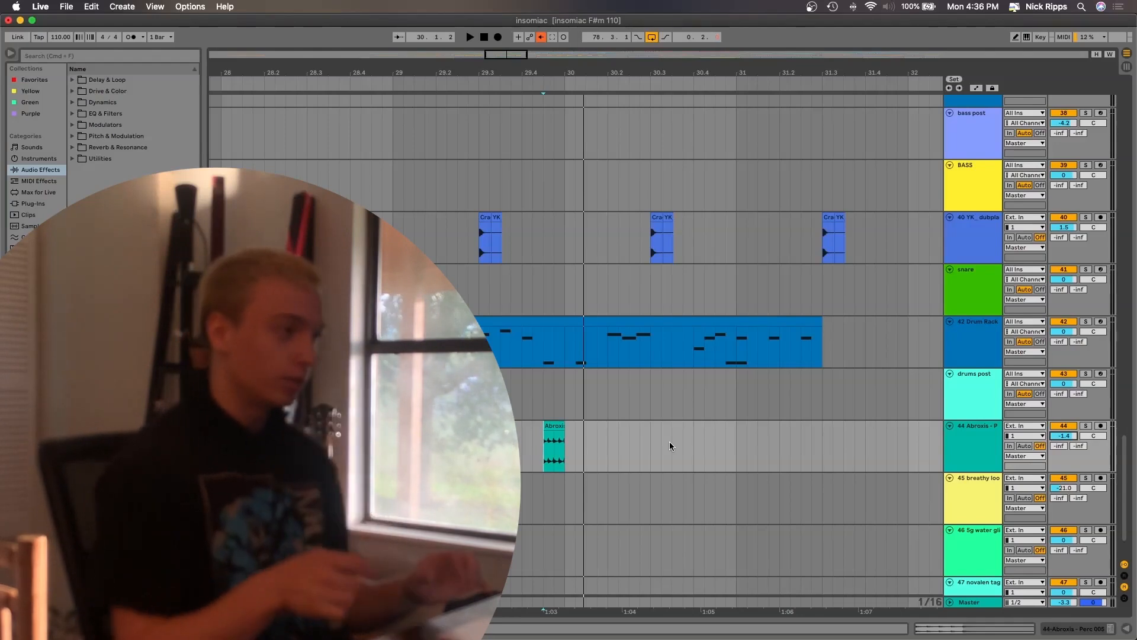
- Pan the Abroxis percussion track to 39R while it is soloed, and check it with the full mix
{"action": "key", "text": "plus"}
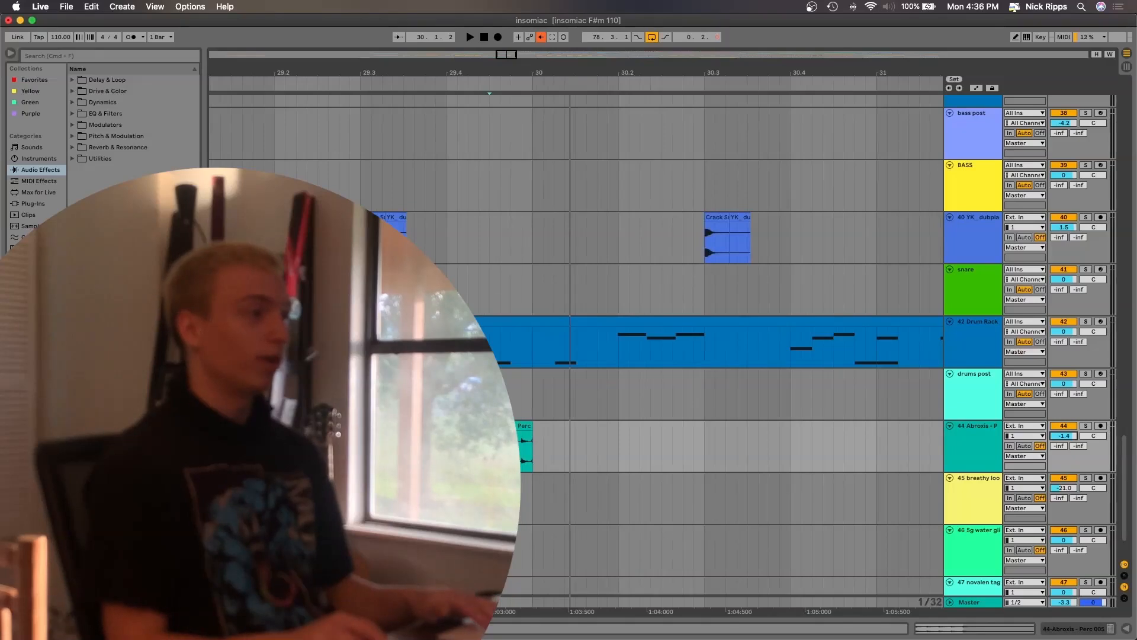
{"action": "key", "text": "plus"}
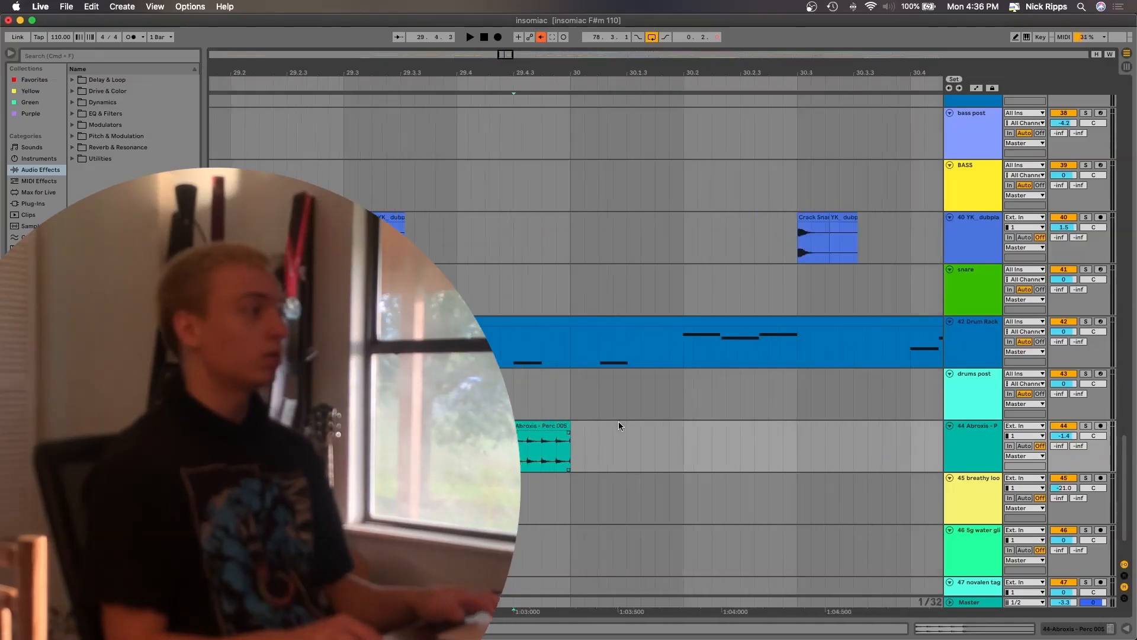
{"action": "scroll", "coordinate": [612, 480], "scroll_direction": "left", "scroll_amount": 3}
{"action": "key", "text": "space"}
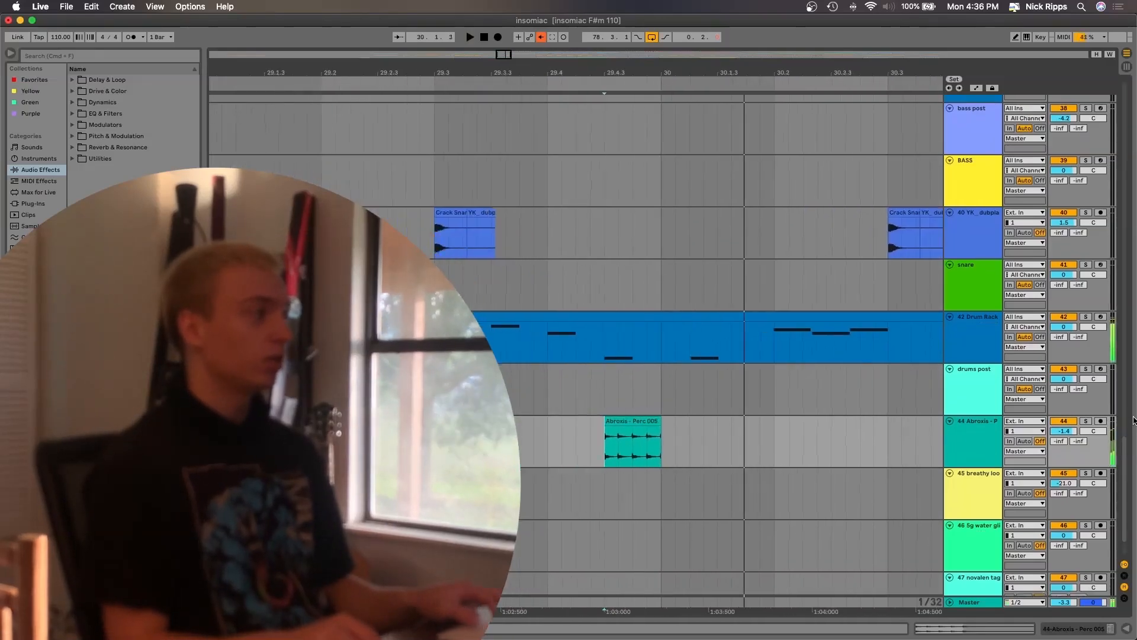
{"action": "left_click", "coordinate": [1087, 421]}
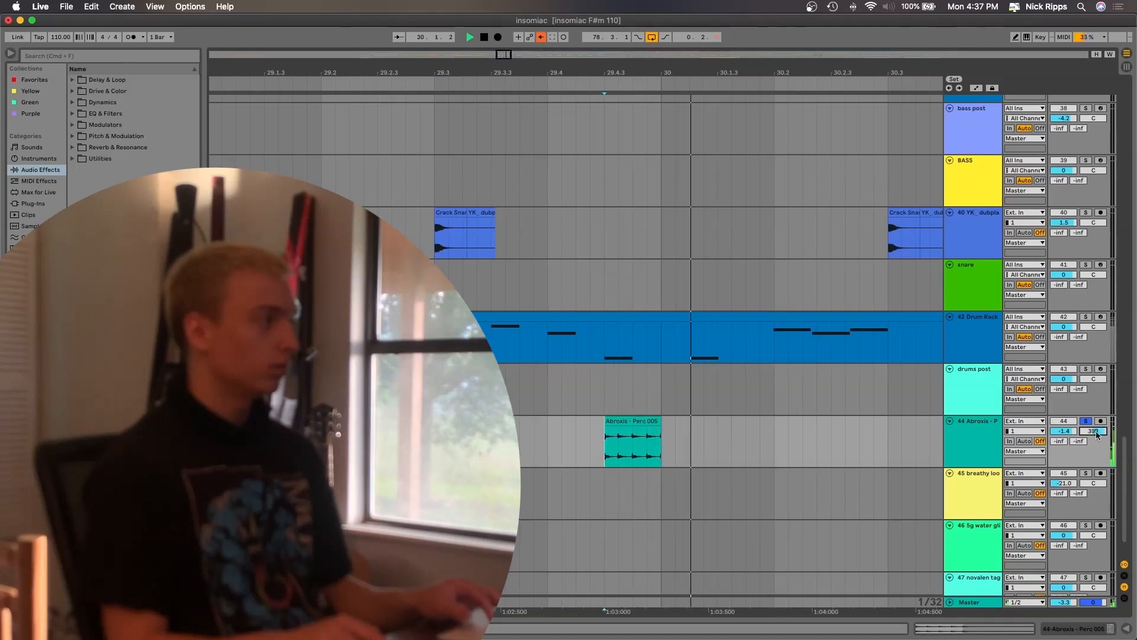
{"action": "left_click_drag", "start_coordinate": [1095, 433], "coordinate": [1096, 434]}
{"action": "left_click", "coordinate": [1090, 421]}
{"action": "key", "text": "space"}
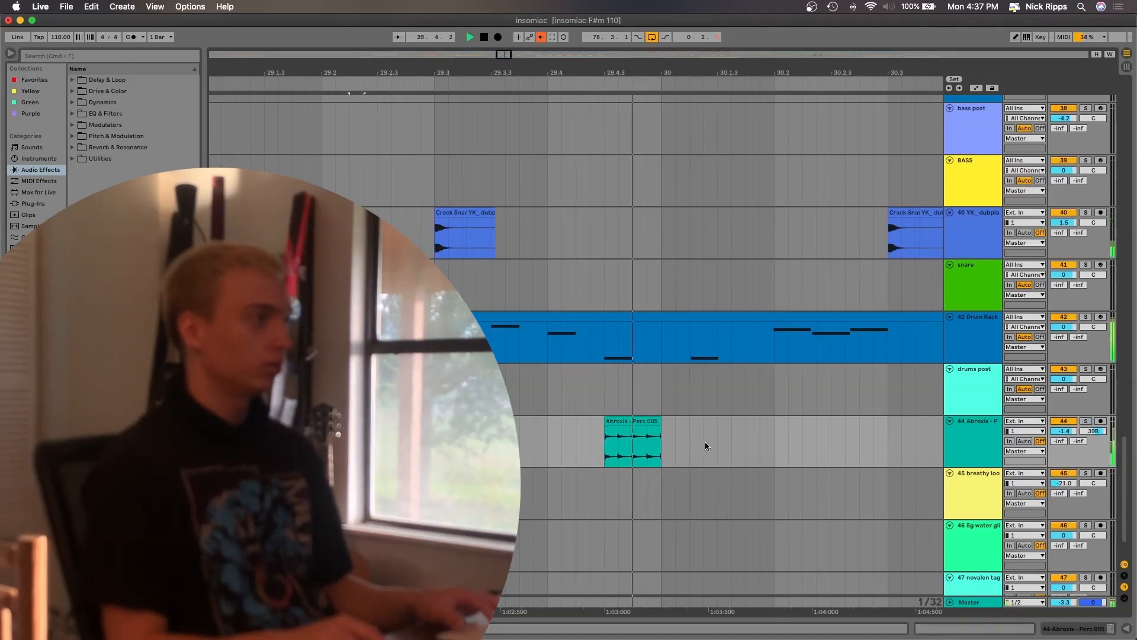
{"action": "key", "text": "space"}
- Audition the guitar and harmony guitar section from bar 45 and from bar 41
{"action": "scroll", "coordinate": [548, 312], "scroll_direction": "down", "scroll_amount": 5}
{"action": "scroll", "coordinate": [549, 312], "scroll_direction": "up", "scroll_amount": 12}
{"action": "scroll", "coordinate": [549, 308], "scroll_direction": "down", "scroll_amount": 4}
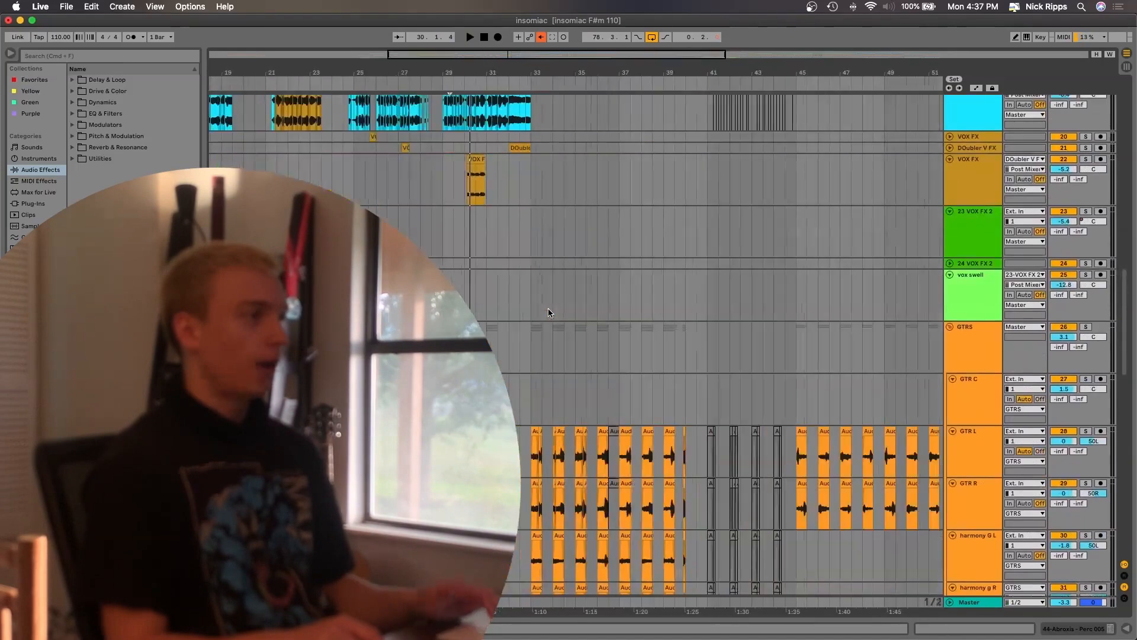
{"action": "scroll", "coordinate": [548, 308], "scroll_direction": "down", "scroll_amount": 6}
{"action": "left_click", "coordinate": [733, 299]}
{"action": "left_click", "coordinate": [729, 265]}
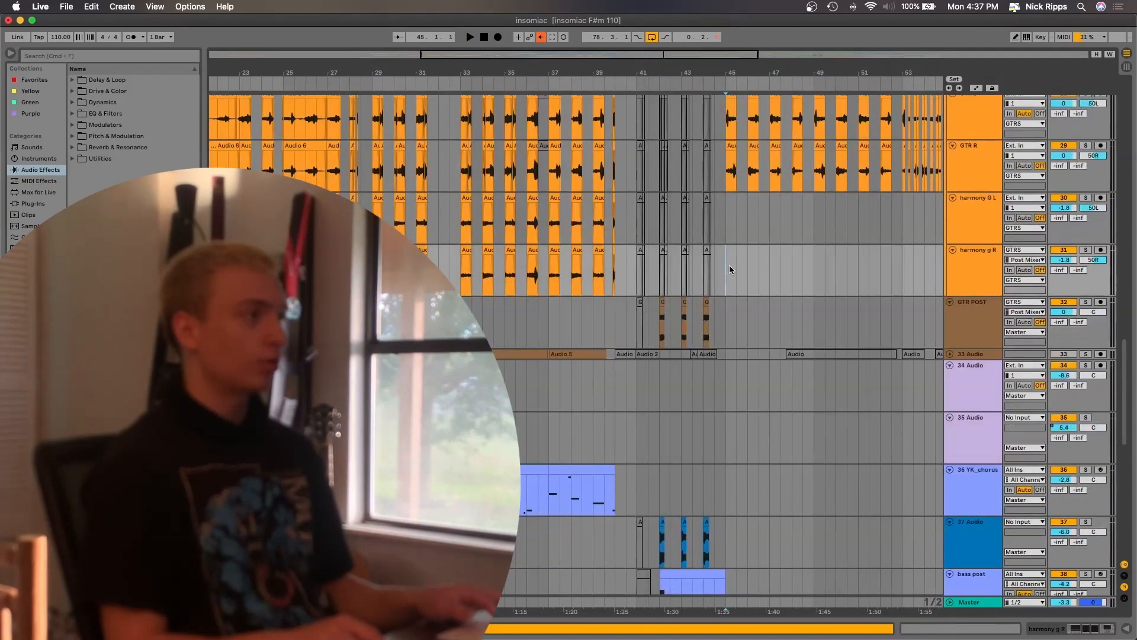
{"action": "key", "text": "space"}
{"action": "right_click", "coordinate": [730, 232]}
{"action": "left_click", "coordinate": [726, 204]}
{"action": "scroll", "coordinate": [726, 208], "scroll_direction": "right", "scroll_amount": 2}
{"action": "key", "text": "space"}
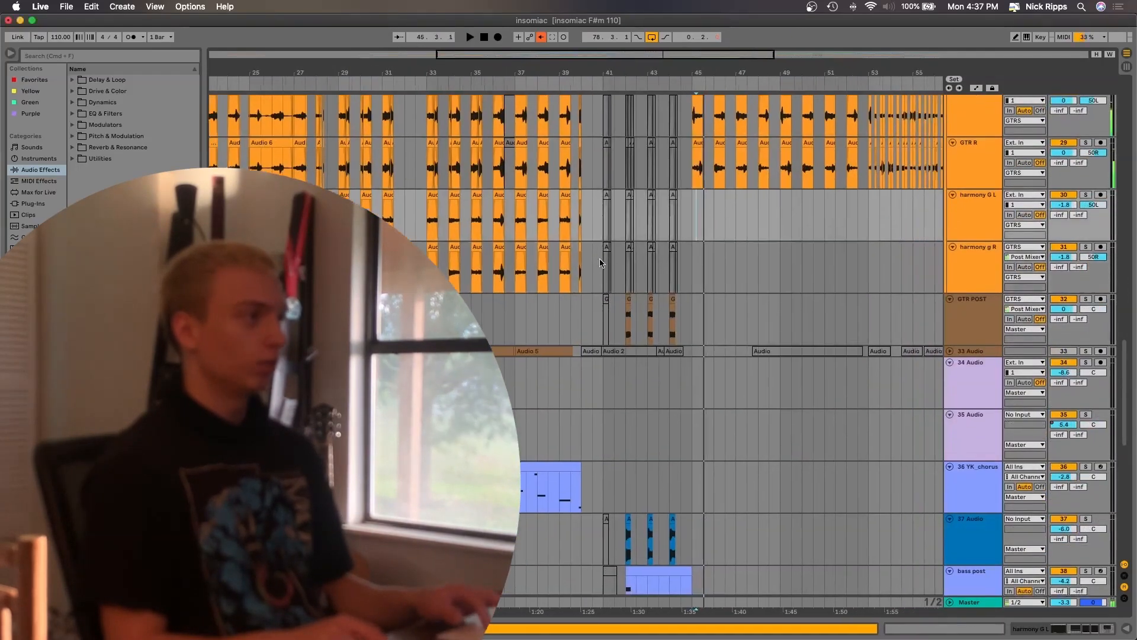
{"action": "left_click", "coordinate": [604, 261]}
{"action": "key", "text": "space"}
{"action": "scroll", "coordinate": [609, 304], "scroll_direction": "up", "scroll_amount": 5}
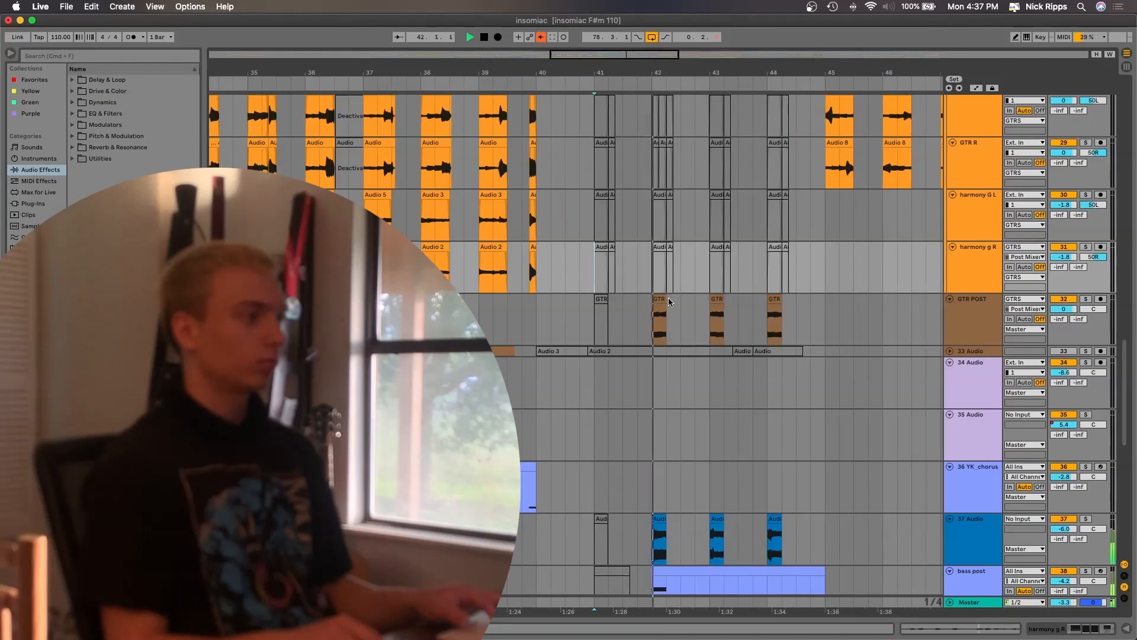
- Solo the 12 MONSTER vocal track at bar 41, show its devices and set its volume to -6.5 dB
{"action": "scroll", "coordinate": [668, 299], "scroll_direction": "up", "scroll_amount": 12}
{"action": "key", "text": "space"}
{"action": "key", "text": "space"}
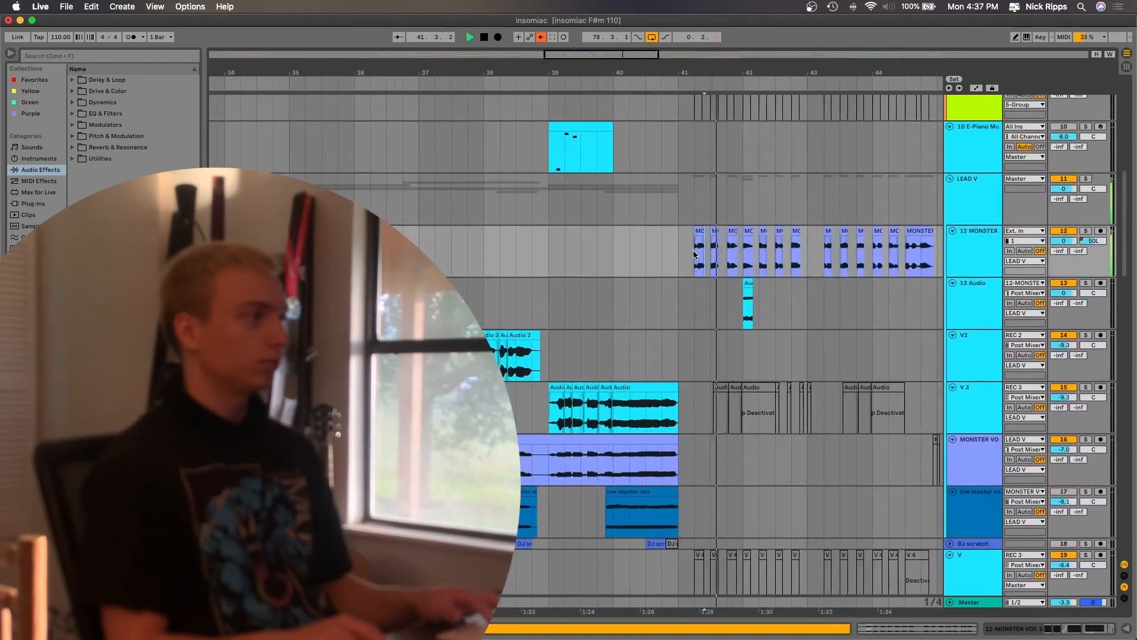
{"action": "left_click", "coordinate": [1086, 231]}
{"action": "double_click", "coordinate": [980, 253]}
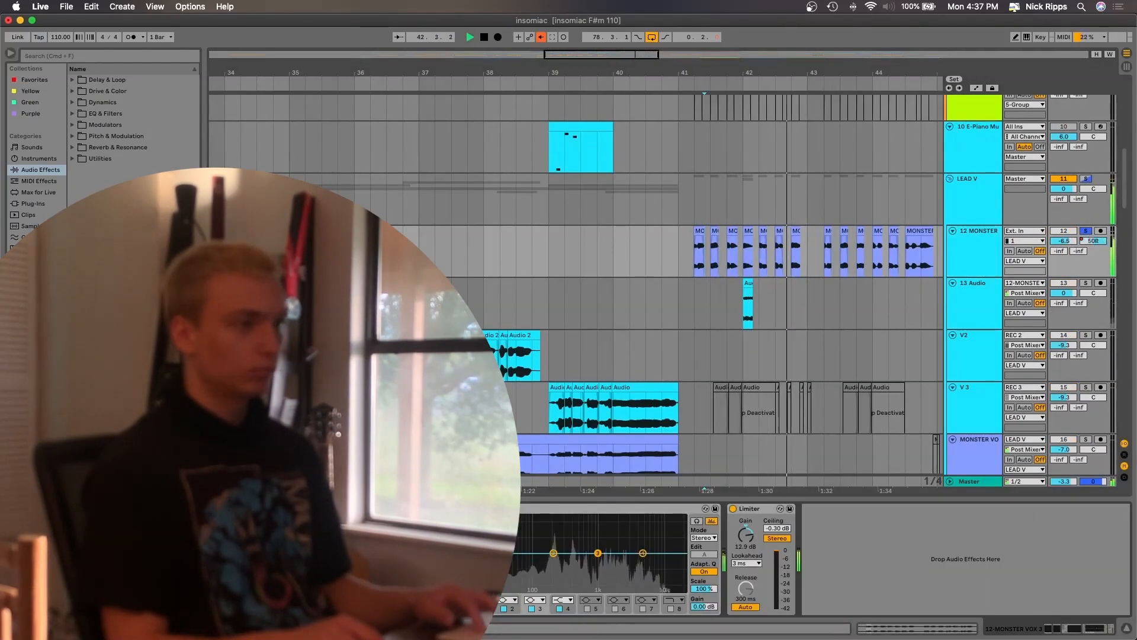
- Show the Soundtoys plug-in of the 12 MONSTER vocal, audition it unsoloed in the mix and hide the plug-in window
{"action": "key", "text": "space"}
{"action": "key", "text": "super+alt+p"}
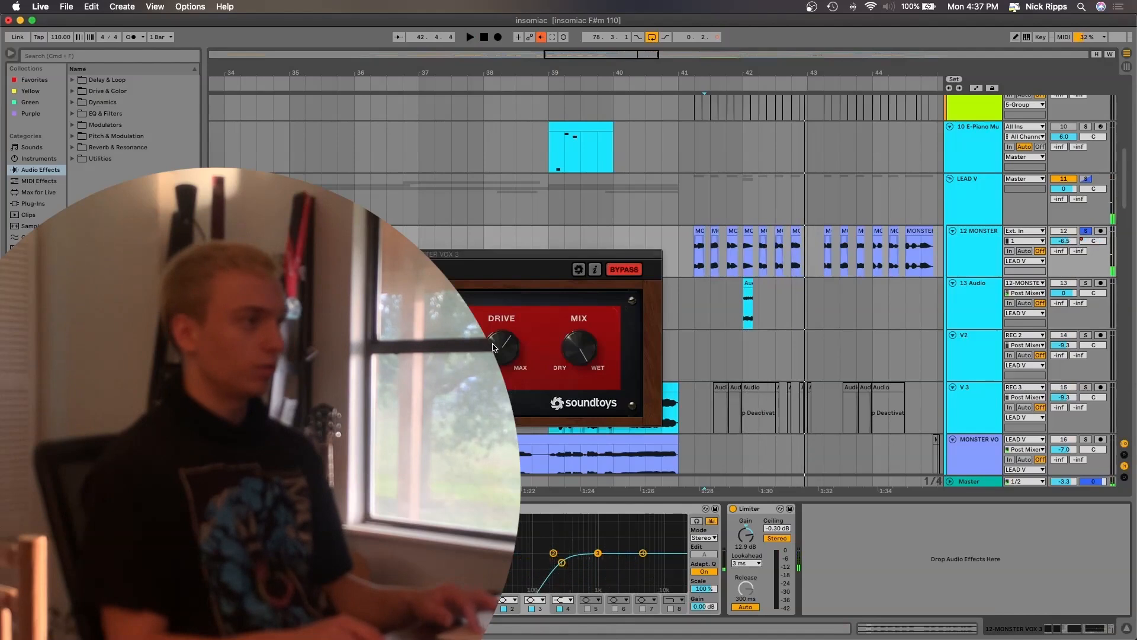
{"action": "key", "text": "space"}
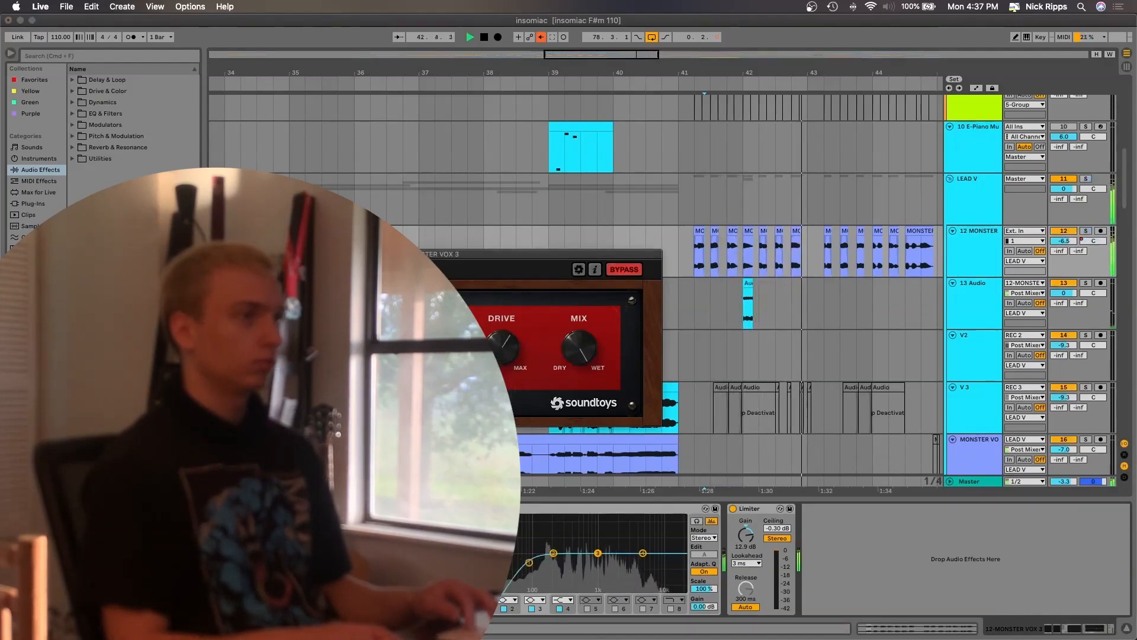
{"action": "key", "text": "super+alt+p"}
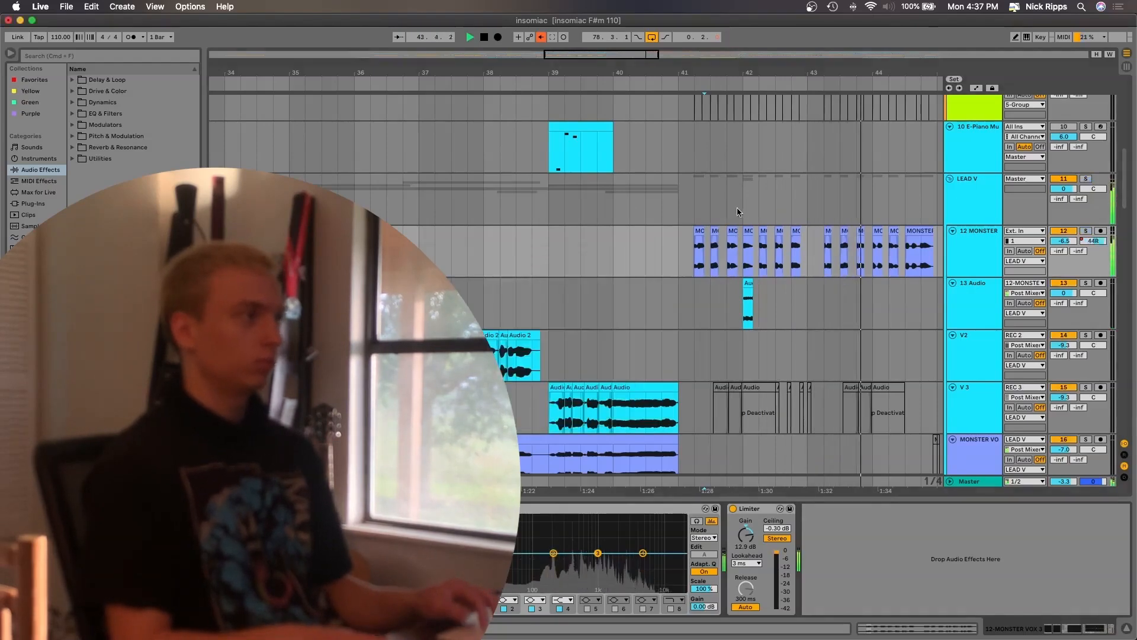
- Audition the vocals from bar 40 and set the volume of tracks V2 and V3 to -8.3 dB
{"action": "scroll", "coordinate": [737, 207], "scroll_direction": "down", "scroll_amount": 3}
{"action": "left_click", "coordinate": [616, 209]}
{"action": "key", "text": "space"}
{"action": "key", "text": "space"}
{"action": "scroll", "coordinate": [713, 259], "scroll_direction": "down", "scroll_amount": 2}
{"action": "scroll", "coordinate": [848, 205], "scroll_direction": "up", "scroll_amount": 2}
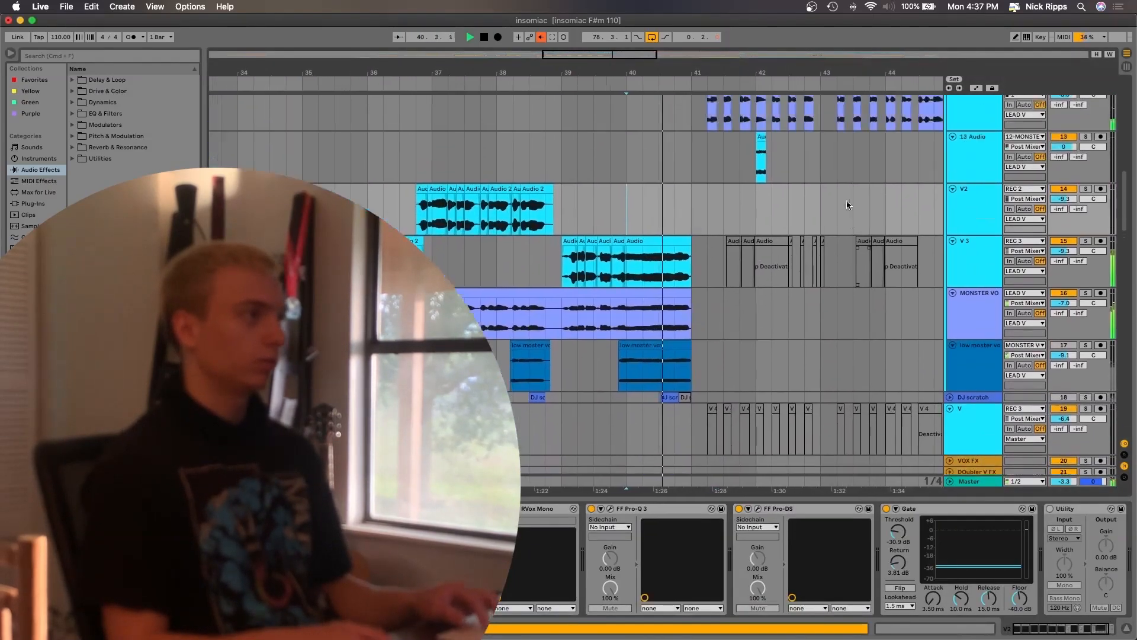
{"action": "key", "text": "space"}
{"action": "scroll", "coordinate": [592, 284], "scroll_direction": "up", "scroll_amount": 1}
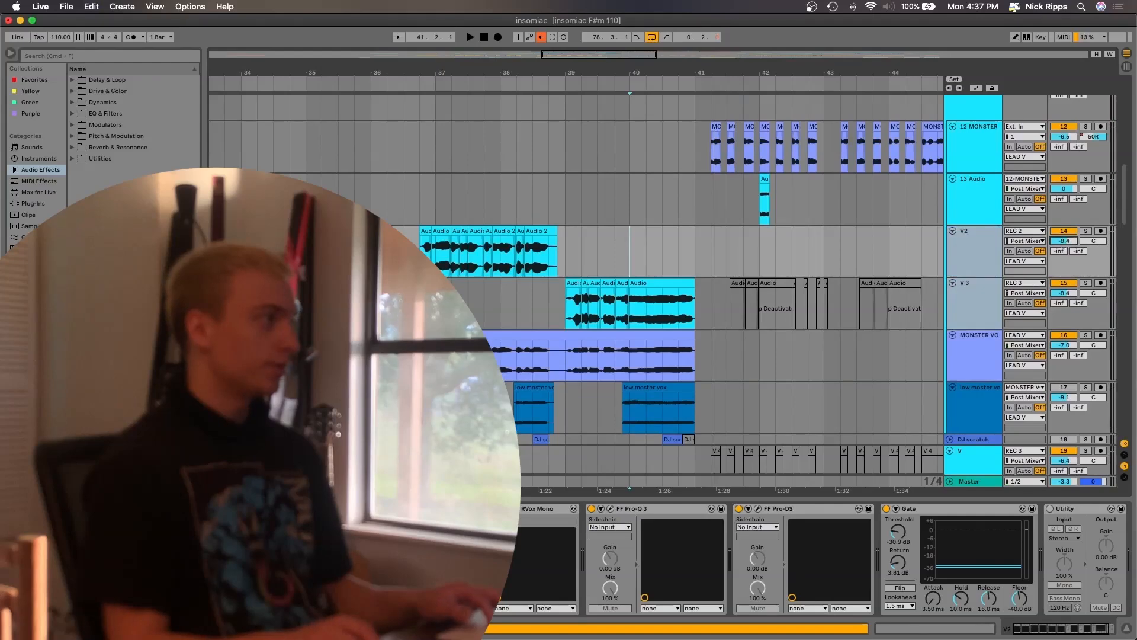
- Audition the MONSTER VOX and low monster vox layers around bars 38 to 41
{"action": "left_click", "coordinate": [556, 332]}
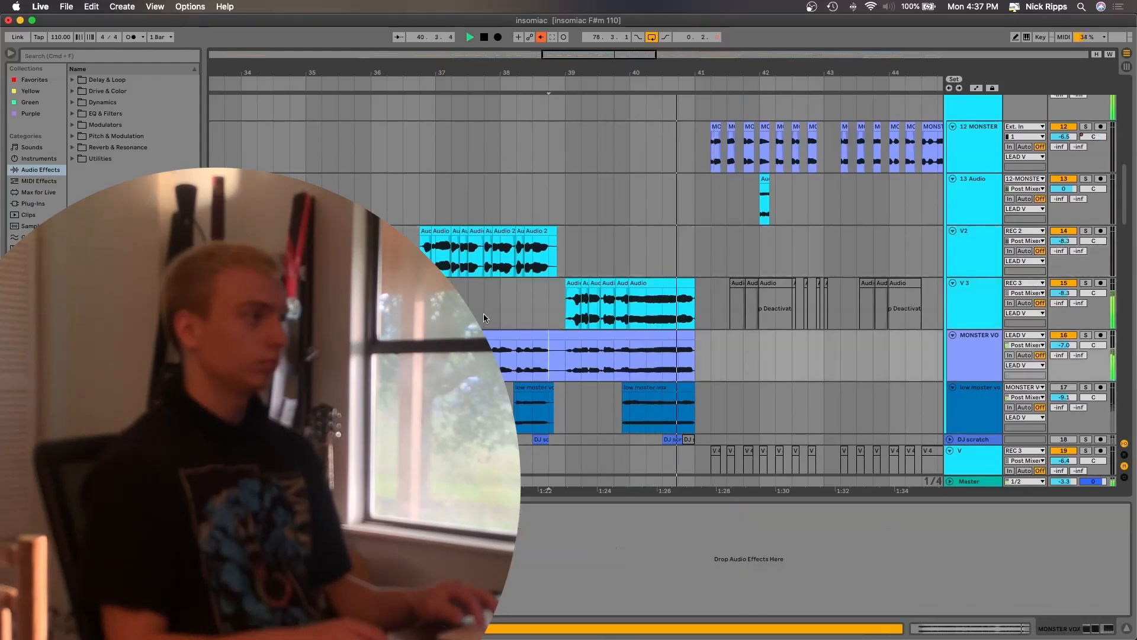
{"action": "scroll", "coordinate": [627, 314], "scroll_direction": "down", "scroll_amount": 3}
{"action": "left_click_drag", "start_coordinate": [626, 314], "coordinate": [640, 314]}
{"action": "scroll", "coordinate": [634, 285], "scroll_direction": "up", "scroll_amount": 3}
{"action": "key", "text": "space"}
{"action": "key", "text": "space"}
- Try trimming the end of the MONSTER VOX clip back to bar 39.4 and listen to the transition
{"action": "left_click_drag", "start_coordinate": [798, 240], "coordinate": [559, 244]}
{"action": "left_click", "coordinate": [478, 268]}
{"action": "key", "text": "space"}
{"action": "key", "text": "space"}
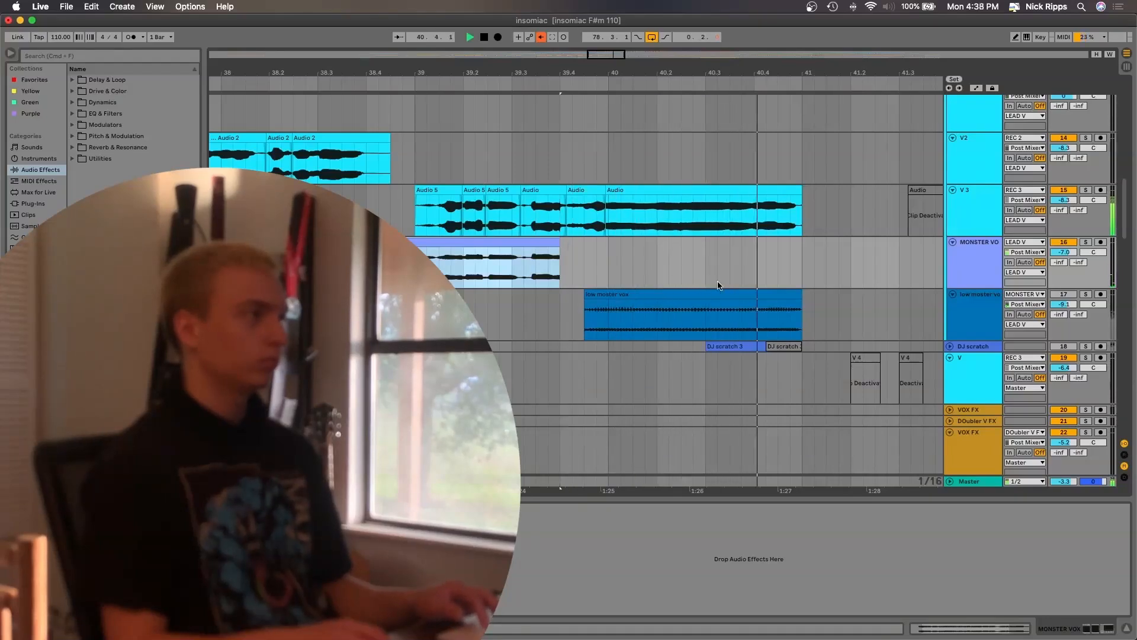
{"action": "left_click", "coordinate": [476, 273]}
{"action": "key", "text": "space"}
{"action": "key", "text": "space"}
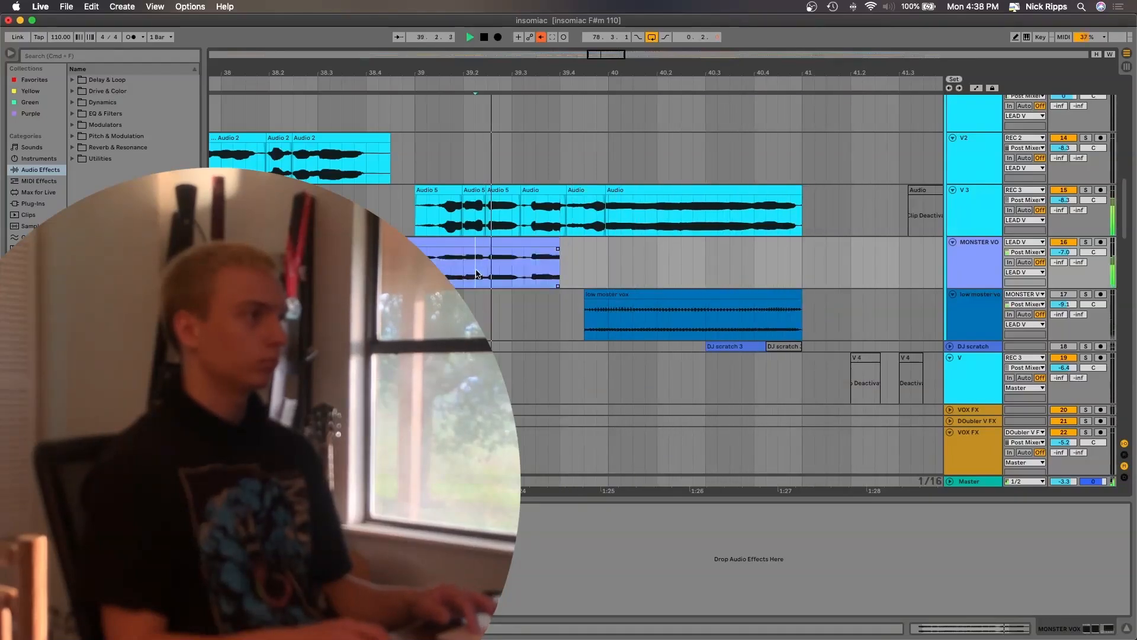
- Undo the last trim, end the MONSTER VOX clip at bar 40 instead, and audition it
{"action": "left_click", "coordinate": [547, 255]}
{"action": "key", "text": "ctrl+z"}
{"action": "key", "text": "space"}
{"action": "key", "text": "space"}
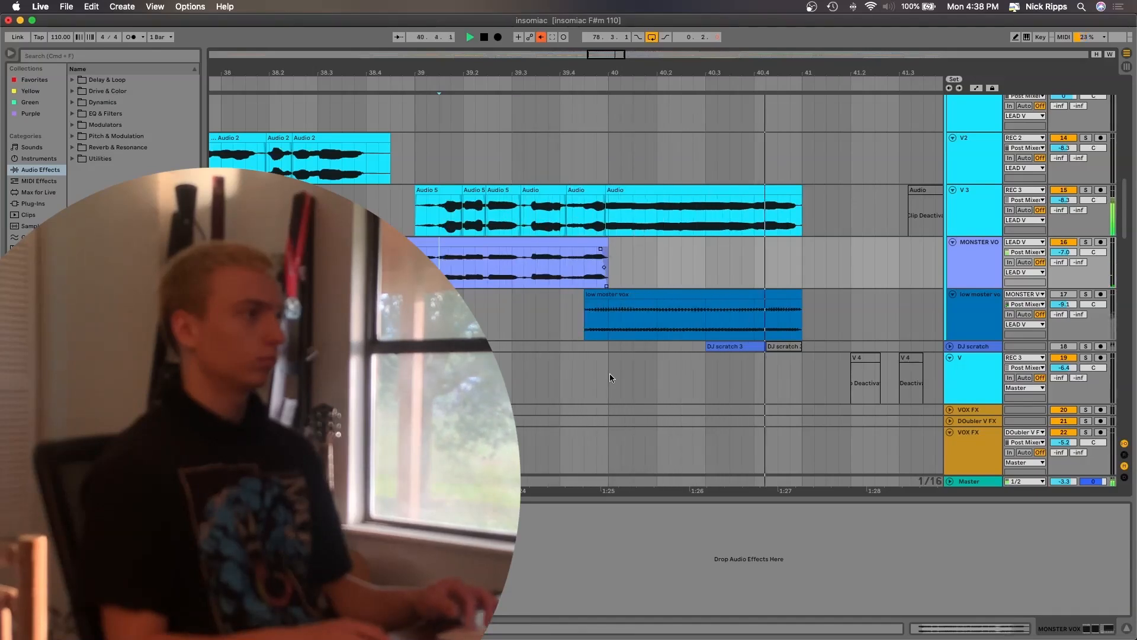
- Activate the low monster vox track and compare it soloed and in the mix around bar 40
{"action": "scroll", "coordinate": [610, 378], "scroll_direction": "down", "scroll_amount": 2}
{"action": "left_click", "coordinate": [544, 265]}
{"action": "key", "text": "space"}
{"action": "key", "text": "space"}
{"action": "key", "text": "space"}
{"action": "left_click", "coordinate": [1064, 244]}
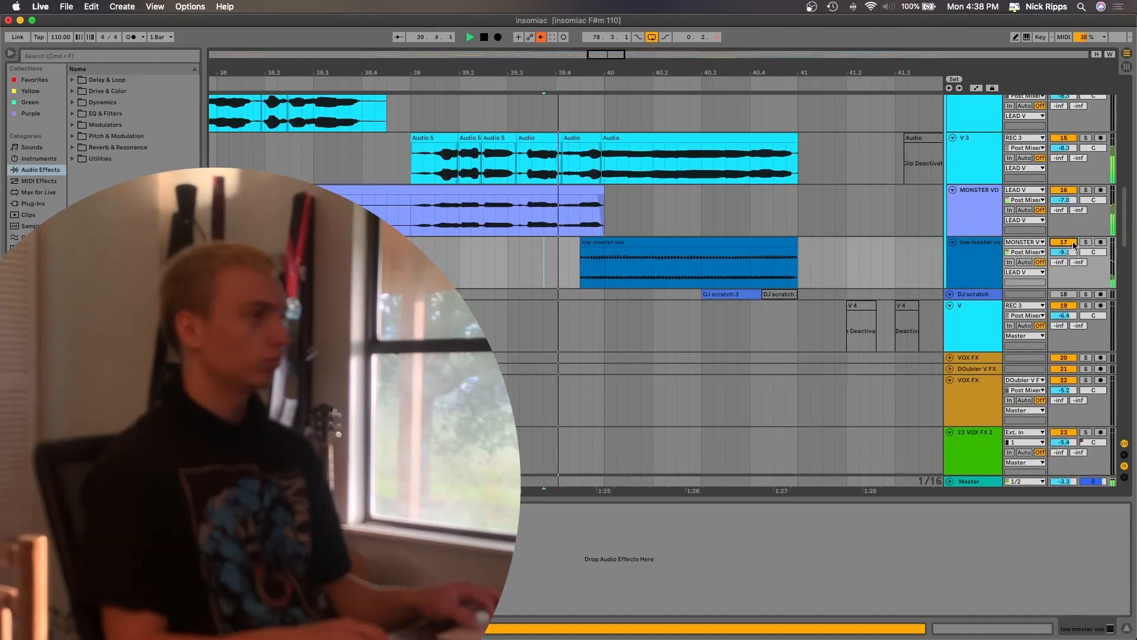
{"action": "left_click", "coordinate": [1086, 242]}
{"action": "left_click", "coordinate": [1086, 242]}
{"action": "key", "text": "space"}
{"action": "key", "text": "space"}
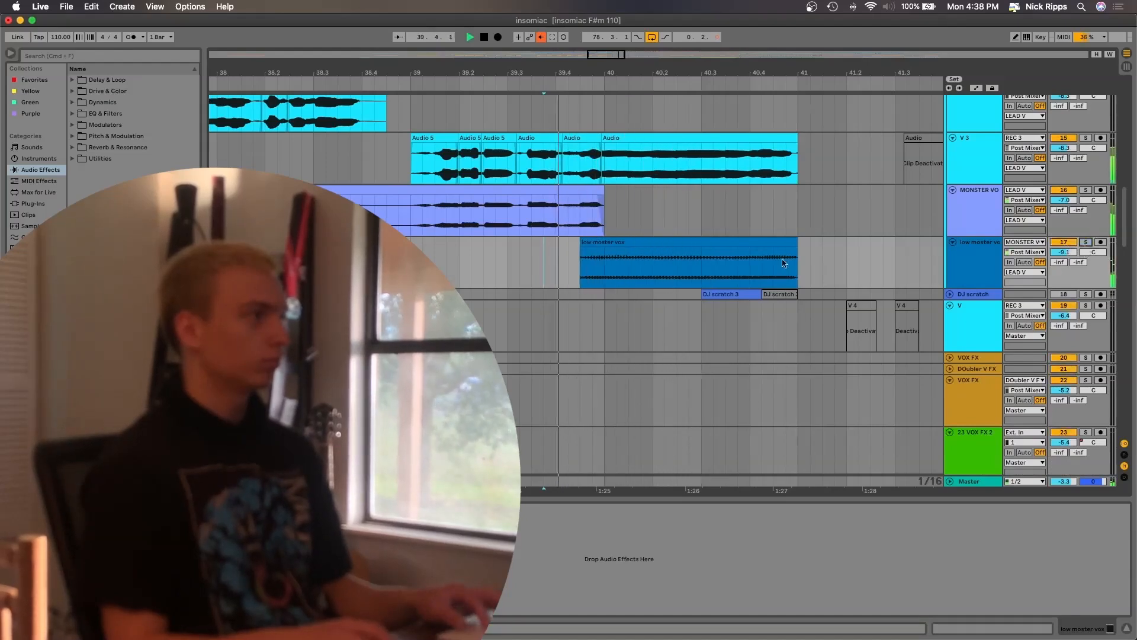
{"action": "key", "text": "alt+super+p"}
{"action": "key", "text": "alt+super+p"}
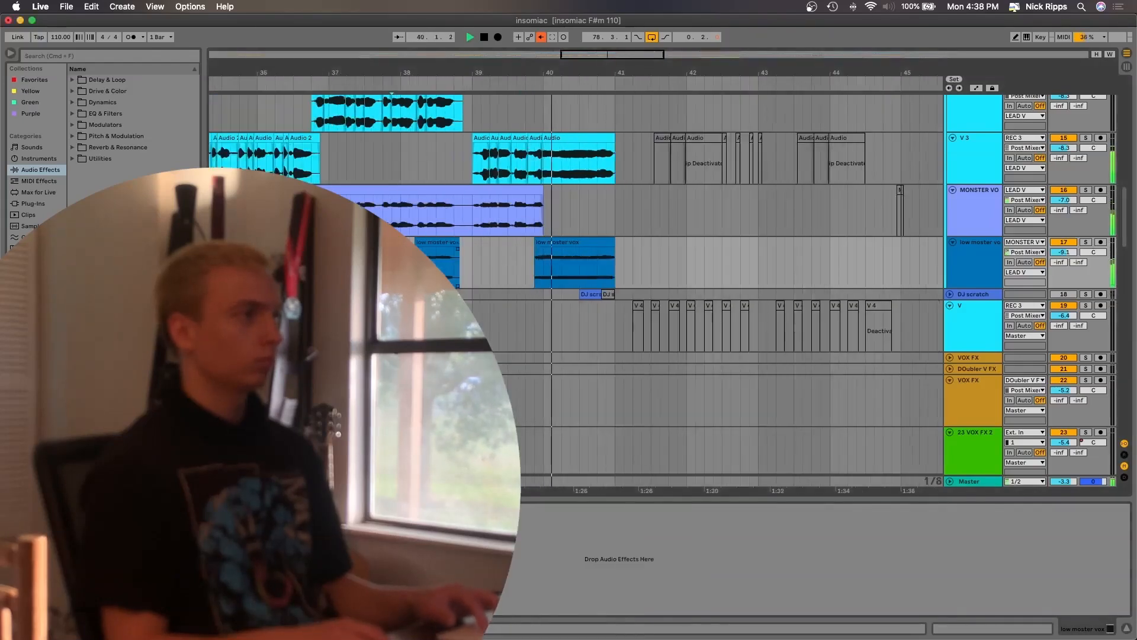
- Place a copy of the low monster vox clip at bar 42, audition it soloed, and leave the track muted and unsoloed
{"action": "left_click", "coordinate": [1068, 246]}
{"action": "left_click", "coordinate": [374, 261]}
{"action": "key", "text": "space"}
{"action": "key", "text": "space"}
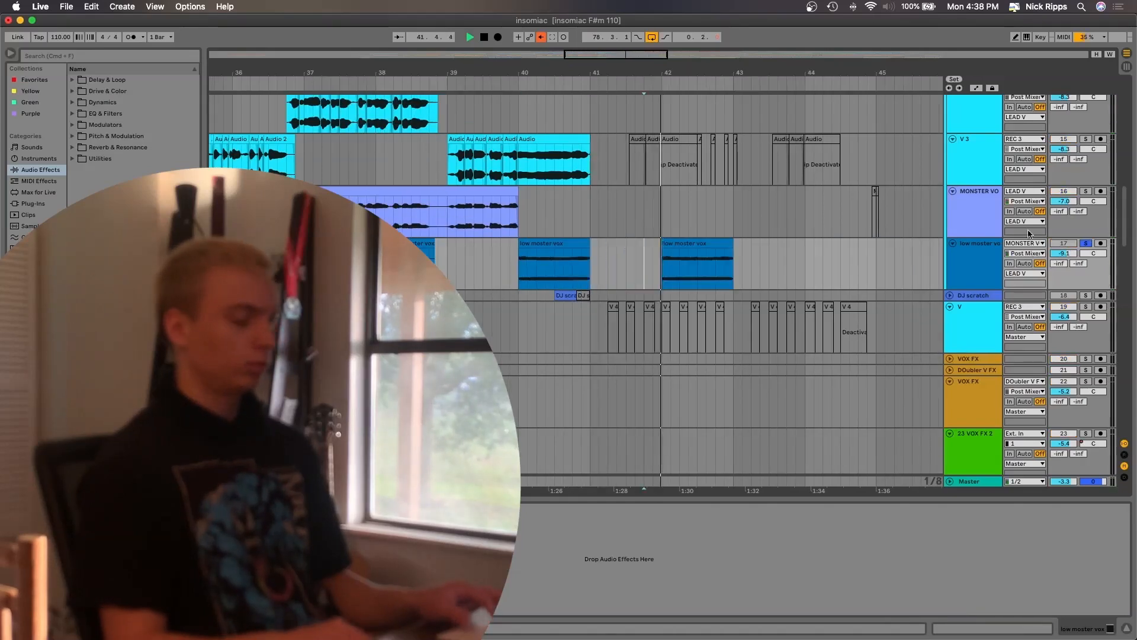
{"action": "left_click", "coordinate": [1086, 243]}
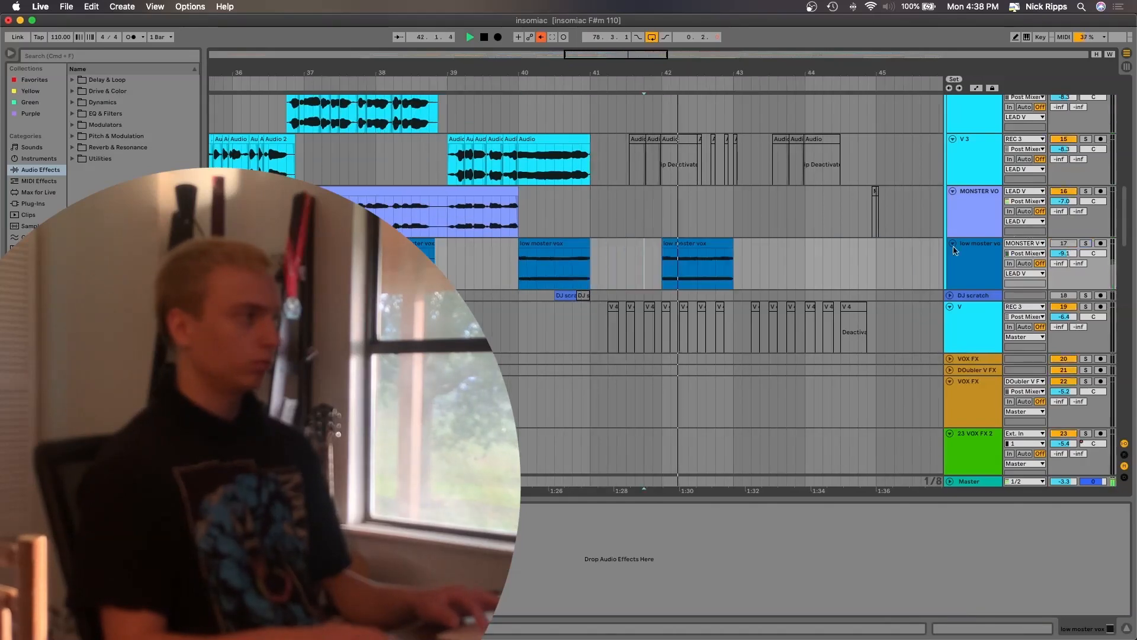
- Remove the low monster vox copy at bar 42 and keep the clip at bar 40
{"action": "scroll", "coordinate": [689, 258], "scroll_direction": "up", "scroll_amount": 3}
{"action": "left_click", "coordinate": [687, 259]}
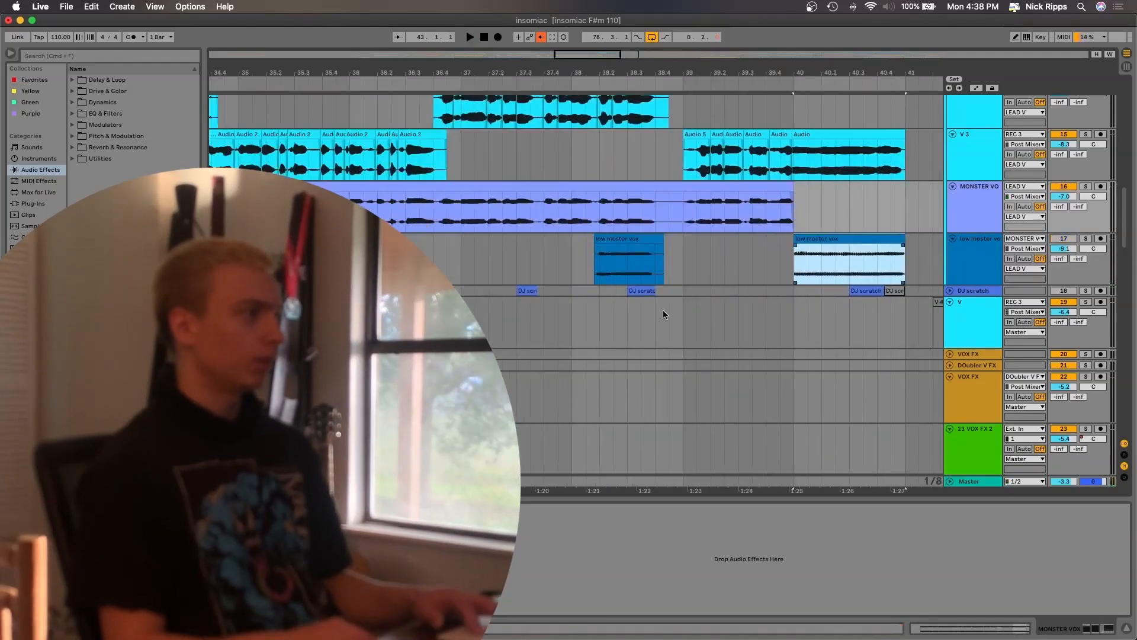
{"action": "scroll", "coordinate": [663, 311], "scroll_direction": "down", "scroll_amount": 2}
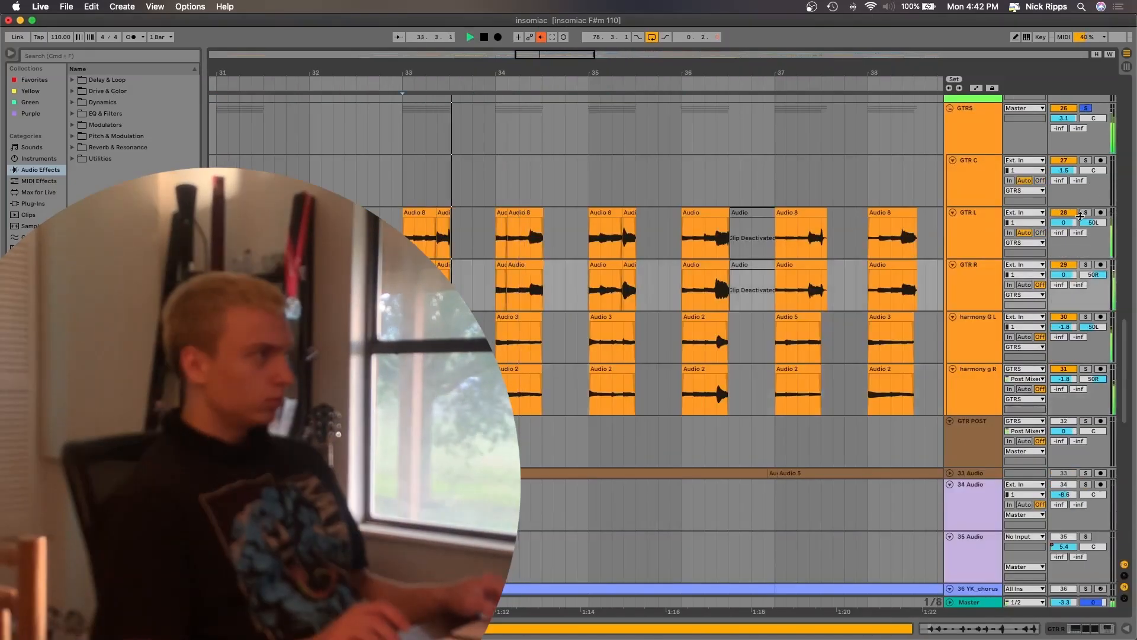
- Open Pro-MB on the GTRS group, set its output level to +2.9 dB while auditioning the guitars, and close the plug-in
{"action": "double_click", "coordinate": [990, 120]}
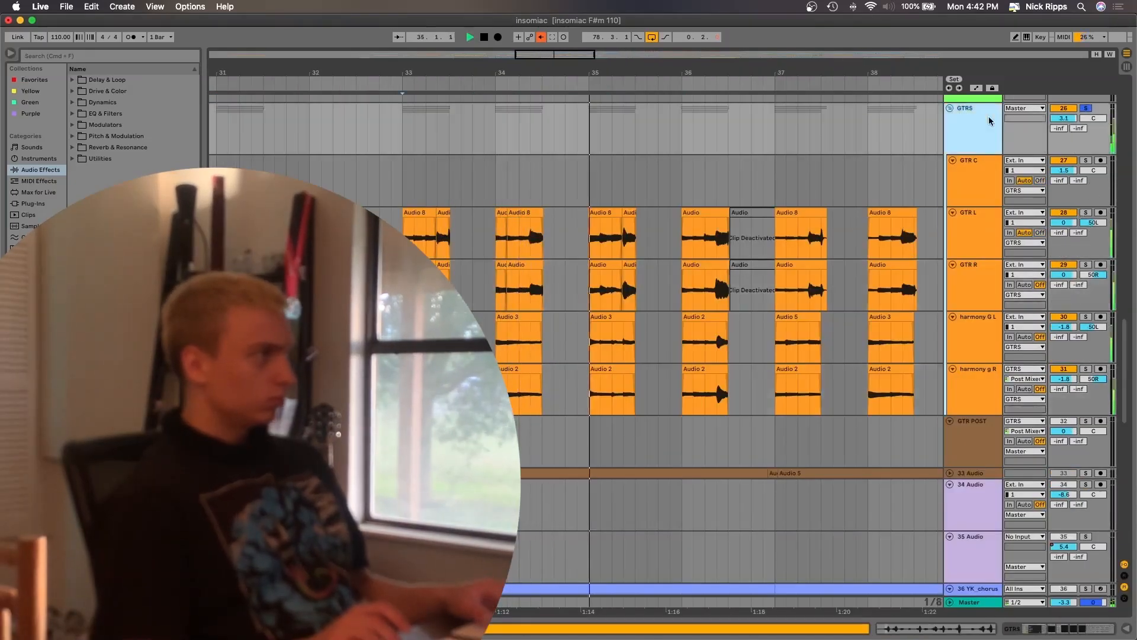
{"action": "left_click", "coordinate": [476, 509]}
{"action": "key", "text": "space"}
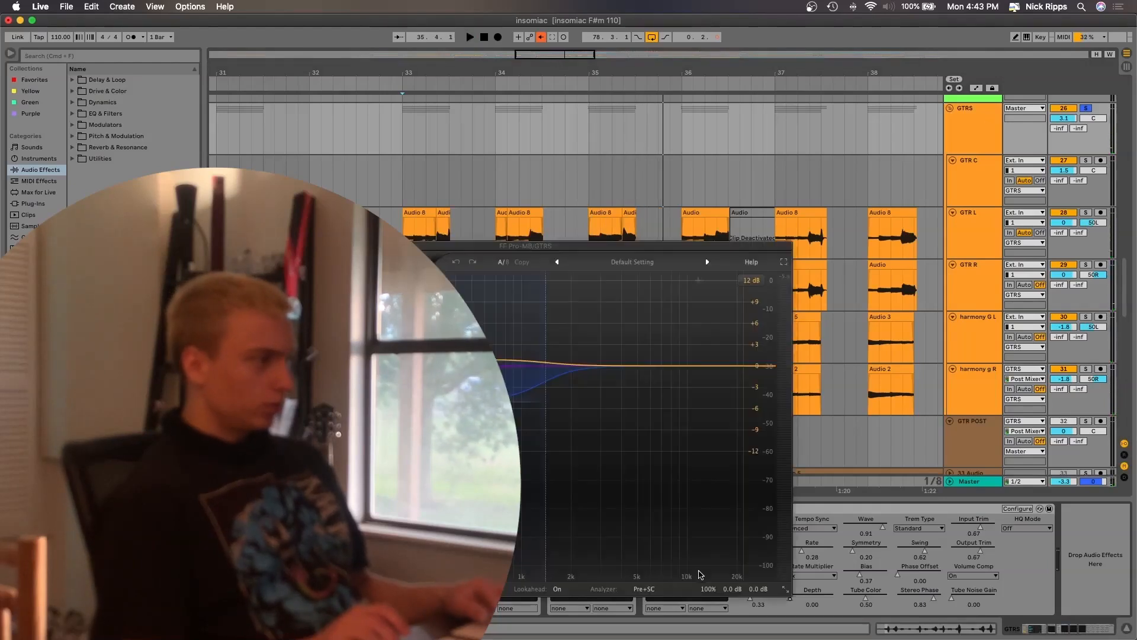
{"action": "key", "text": "space"}
{"action": "left_click_drag", "start_coordinate": [762, 591], "coordinate": [763, 584]}
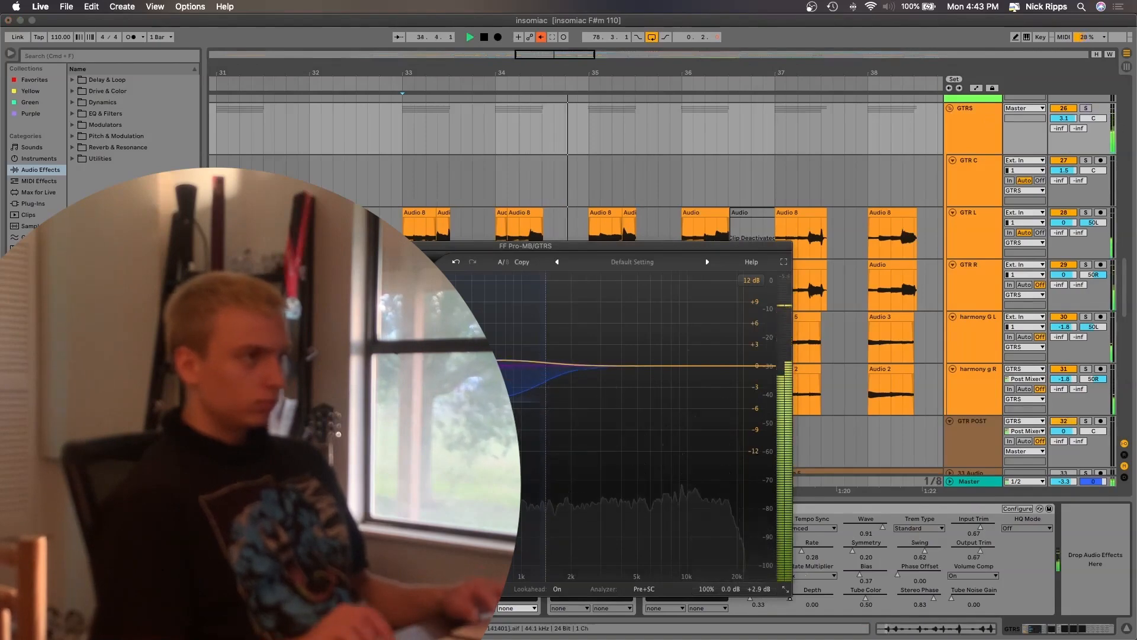
{"action": "left_click", "coordinate": [265, 246]}
{"action": "key", "text": "s"}
- Solo the 36 YK_chorus track to listen to it, and compare it with the full mix
{"action": "scroll", "coordinate": [806, 189], "scroll_direction": "down", "scroll_amount": 8}
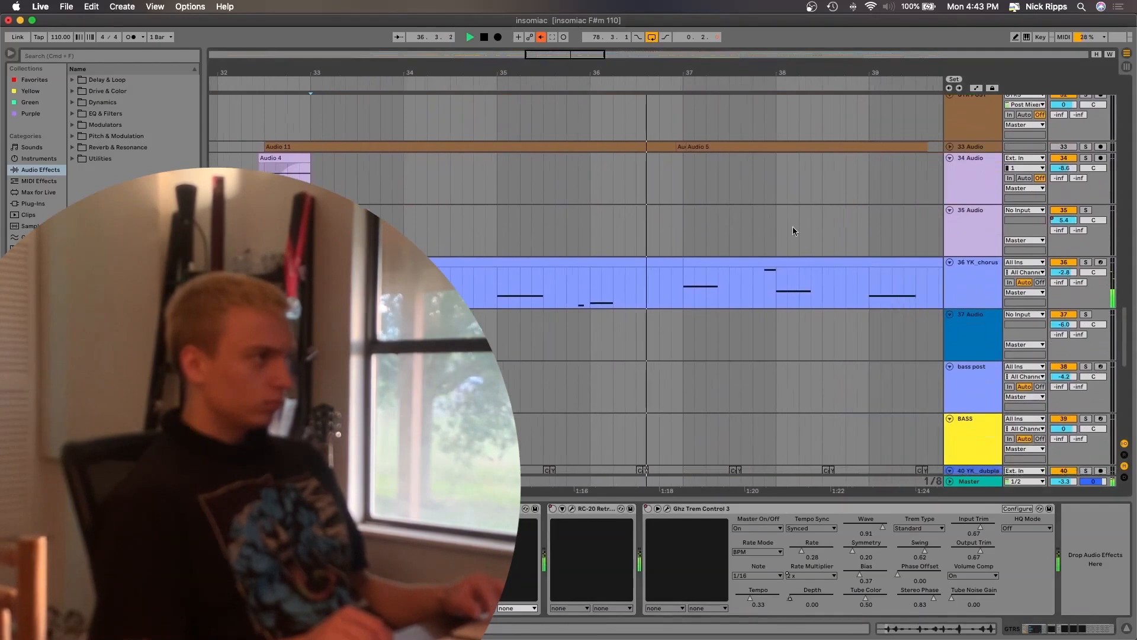
{"action": "left_click", "coordinate": [1084, 264]}
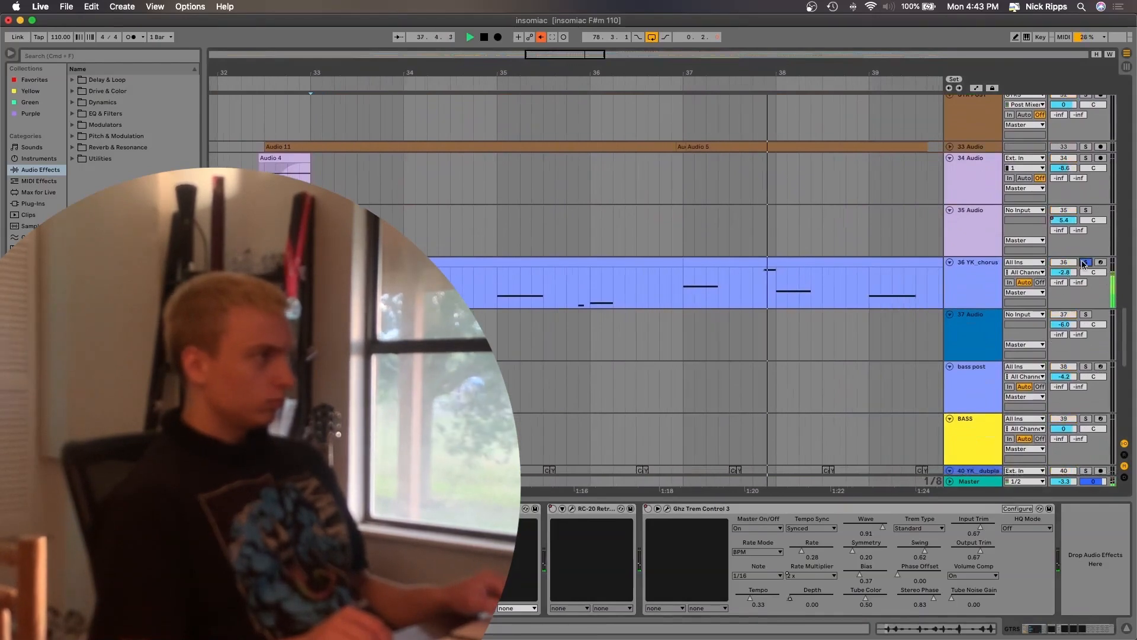
{"action": "key", "text": "space"}
{"action": "key", "text": "space"}
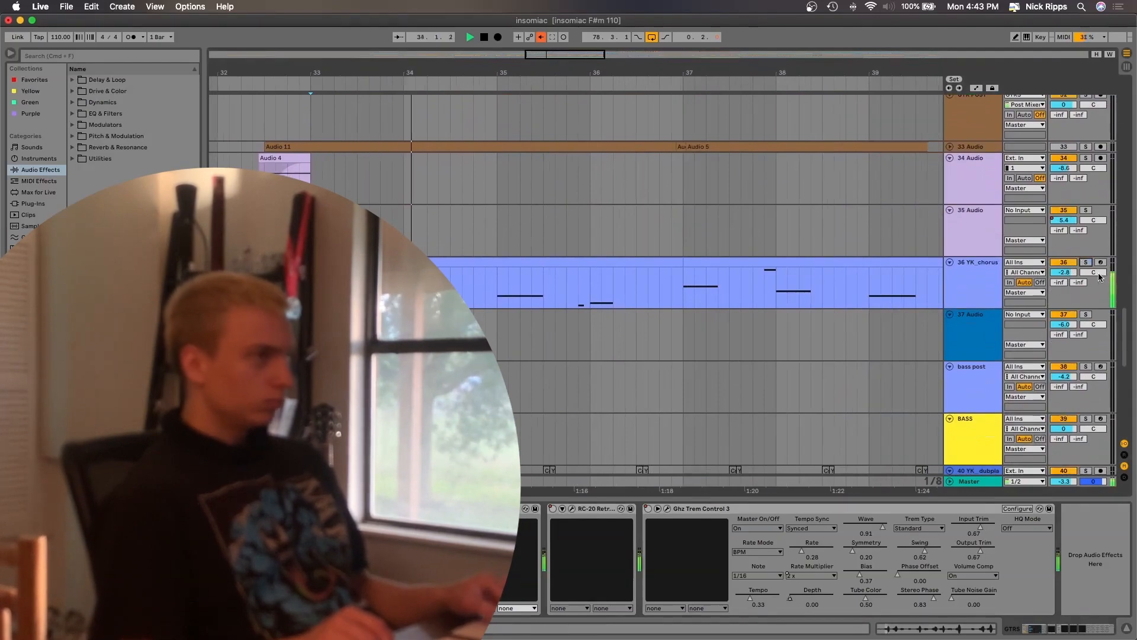
{"action": "scroll", "coordinate": [763, 340], "scroll_direction": "down", "scroll_amount": 10}
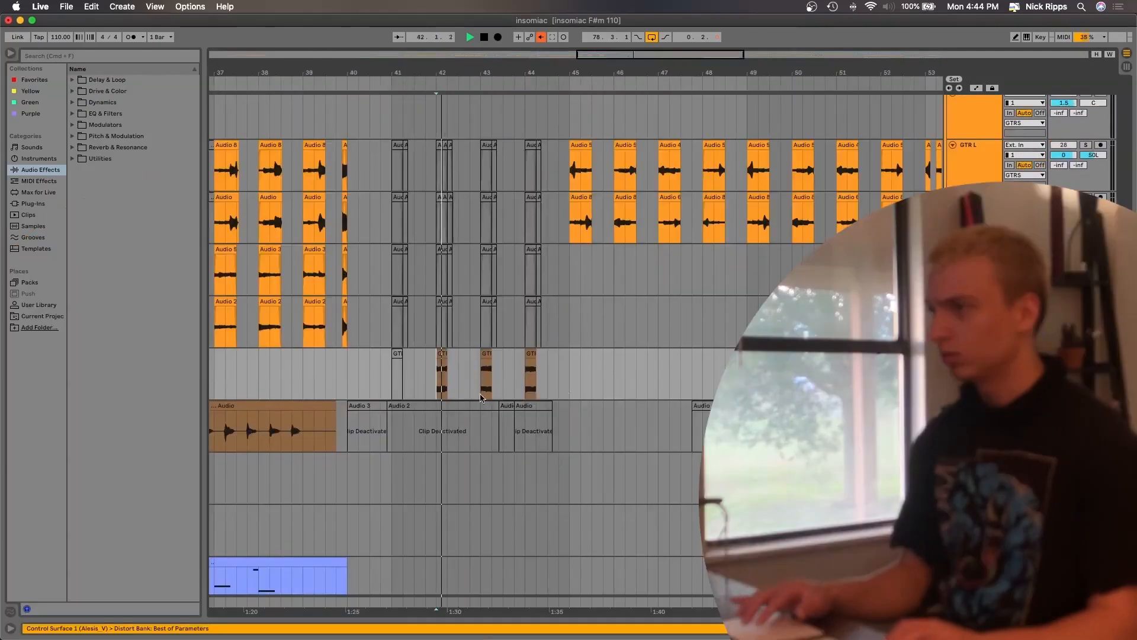
- Collapse the 33 Audio track and audition the GTR POST hits with playback starting at bar 40.2.3
{"action": "scroll", "coordinate": [481, 398], "scroll_direction": "left", "scroll_amount": 6}
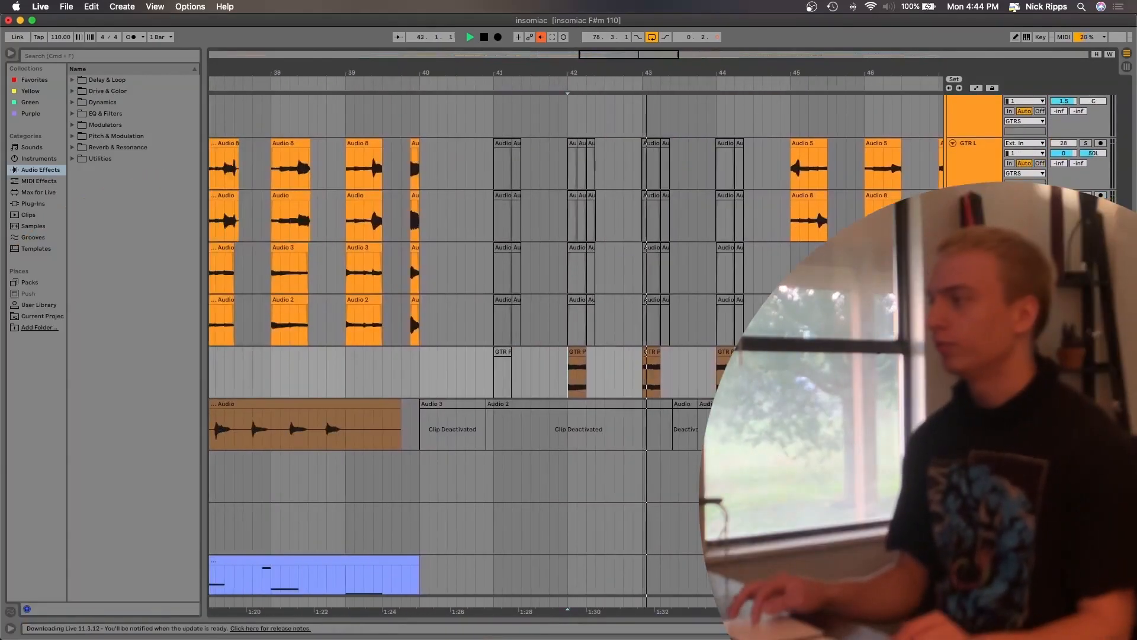
{"action": "left_click", "coordinate": [953, 404]}
{"action": "key", "text": "space"}
{"action": "key", "text": "space"}
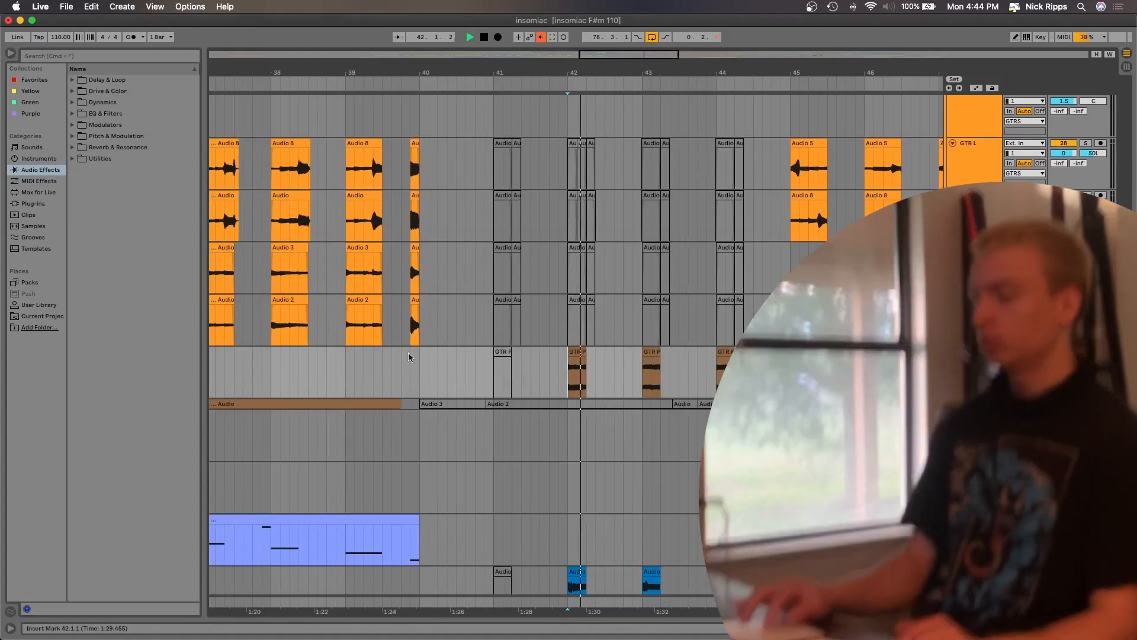
{"action": "left_click", "coordinate": [447, 368]}
{"action": "key", "text": "space"}
{"action": "key", "text": "space"}
- Review the vocal tracks around bars 41 to 45 and play the stacked vocals from just after bar 41
{"action": "scroll", "coordinate": [576, 371], "scroll_direction": "up", "scroll_amount": 3}
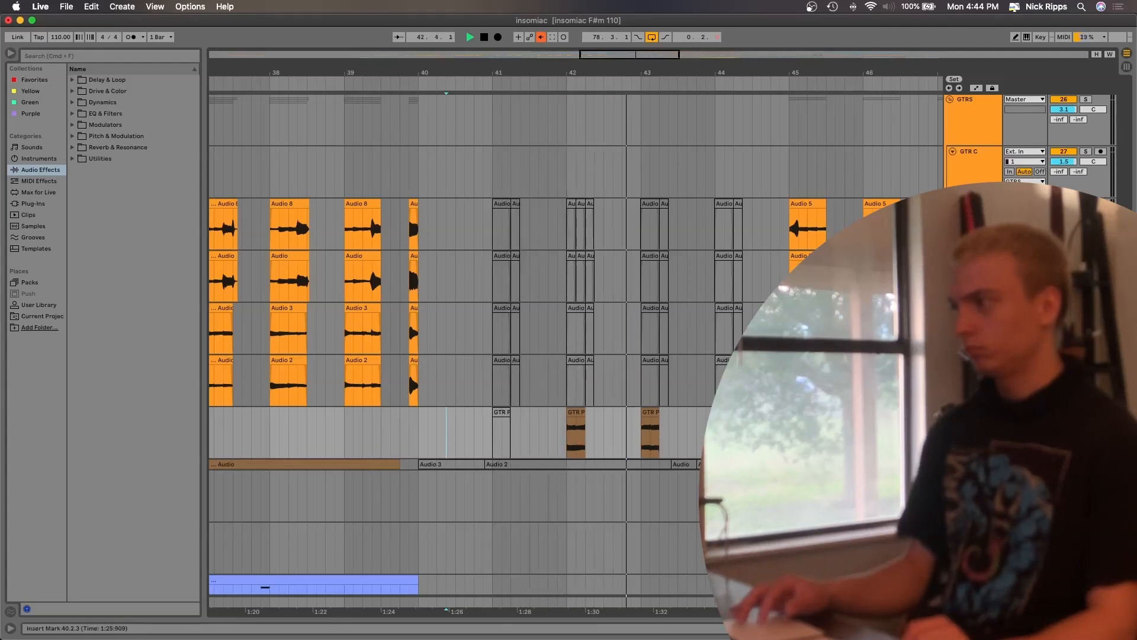
{"action": "scroll", "coordinate": [638, 329], "scroll_direction": "up", "scroll_amount": 8}
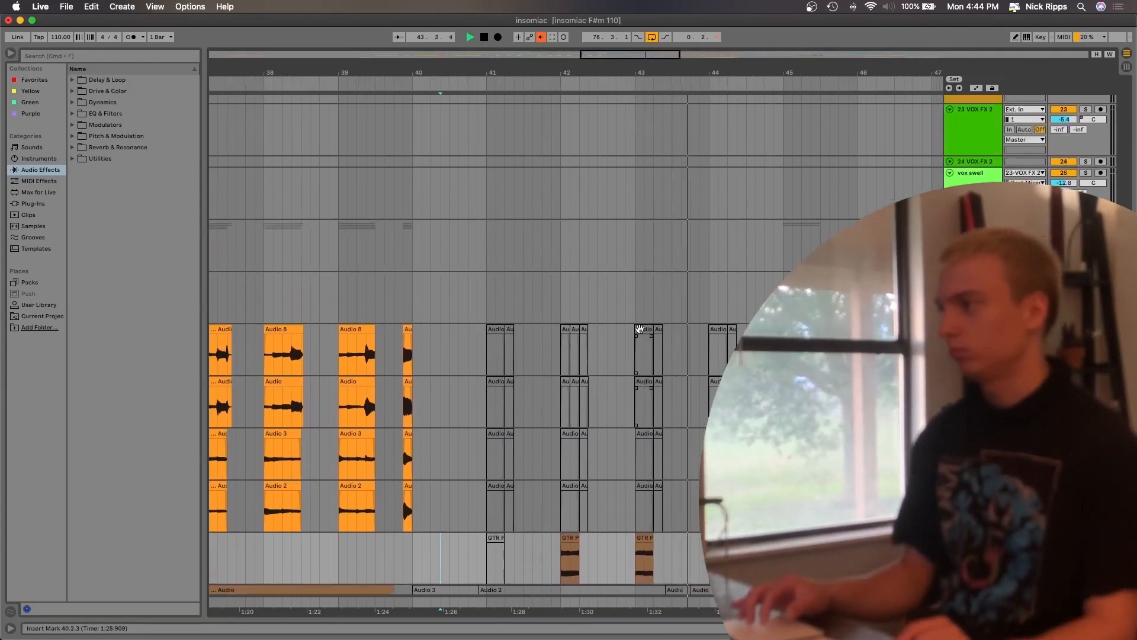
{"action": "scroll", "coordinate": [639, 328], "scroll_direction": "up", "scroll_amount": 15}
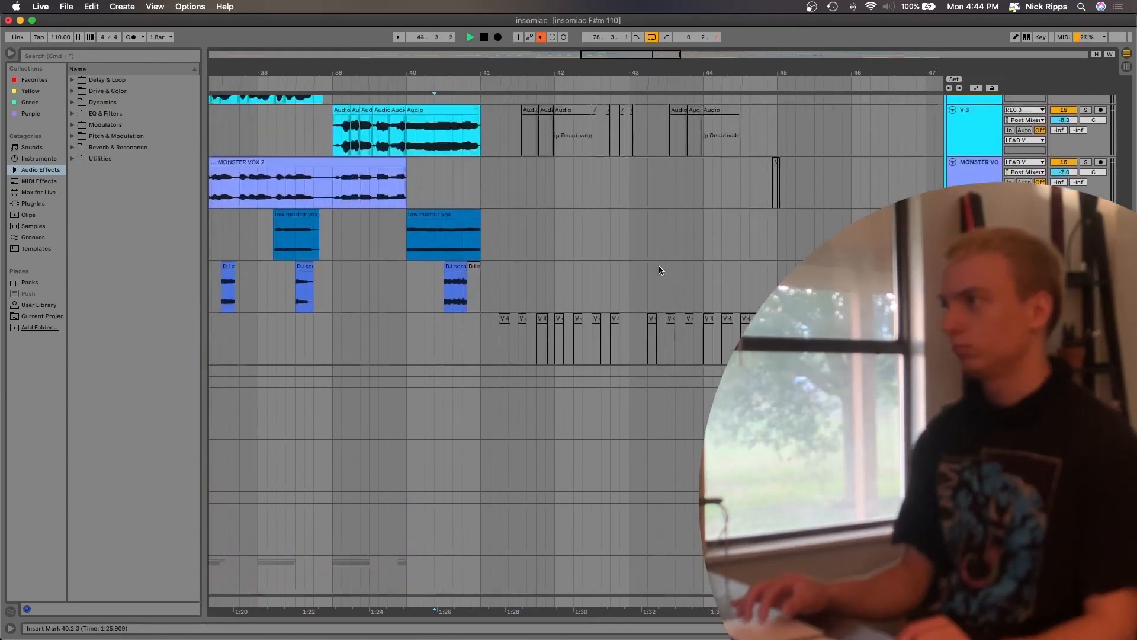
{"action": "scroll", "coordinate": [659, 270], "scroll_direction": "up", "scroll_amount": 1}
{"action": "key", "text": "space"}
{"action": "left_click", "coordinate": [475, 290]}
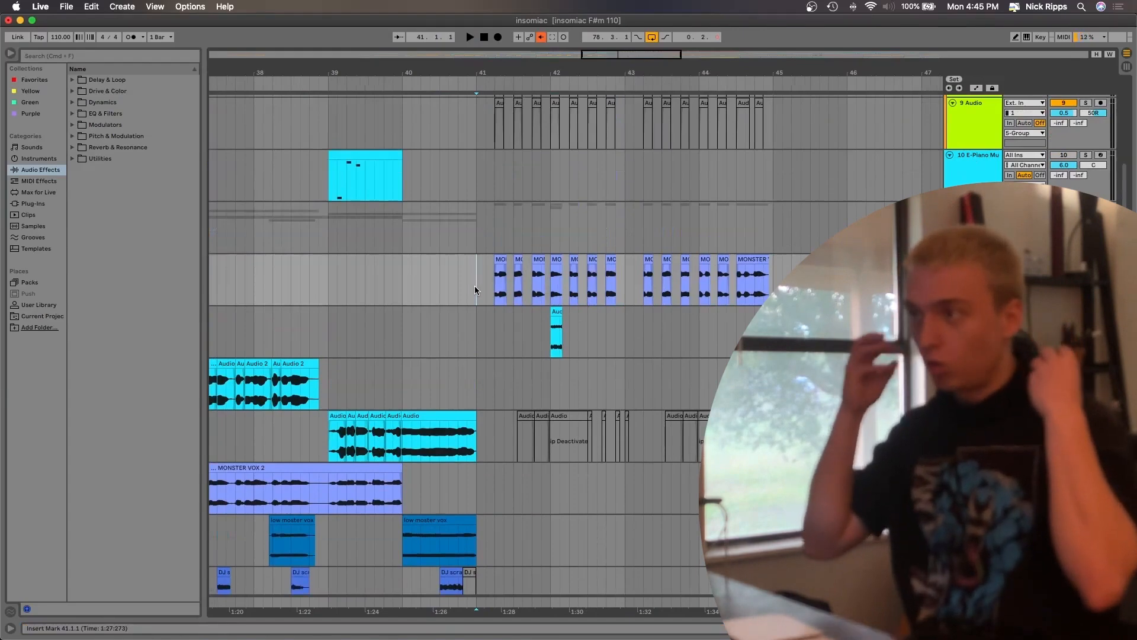
{"action": "scroll", "coordinate": [475, 289], "scroll_direction": "up", "scroll_amount": 6}
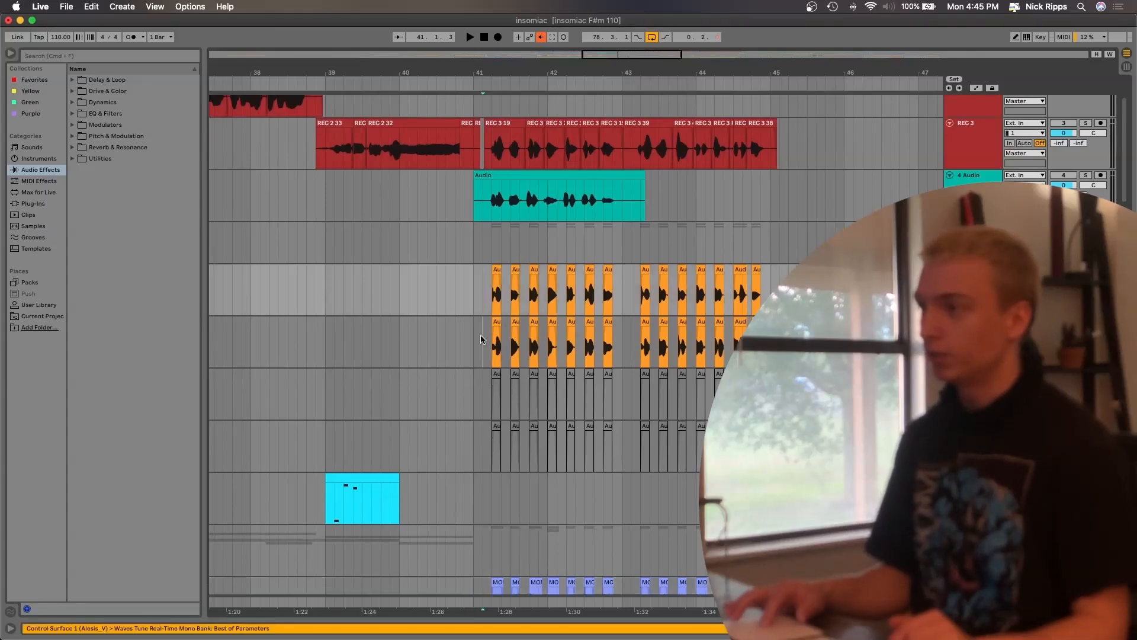
{"action": "left_click", "coordinate": [482, 339]}
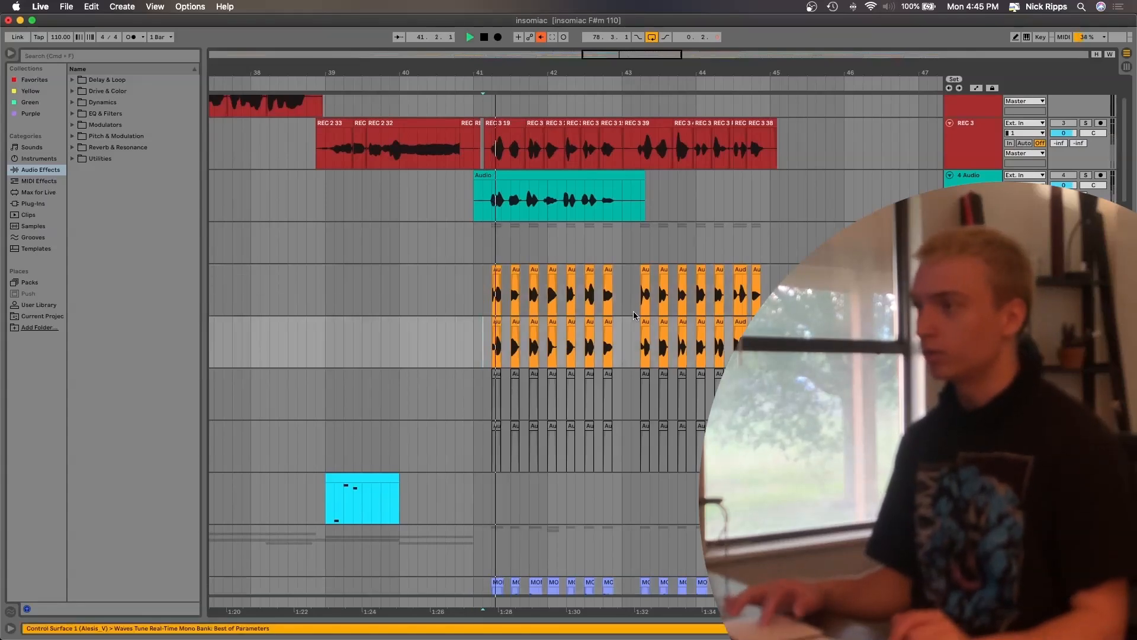
- Activate the clips on the 8 Audio and 9 Audio tracks between bars 40.4 and 45.2, and audition them
{"action": "left_click_drag", "start_coordinate": [789, 396], "coordinate": [453, 448]}
{"action": "key", "text": "0"}
{"action": "key", "text": "space"}
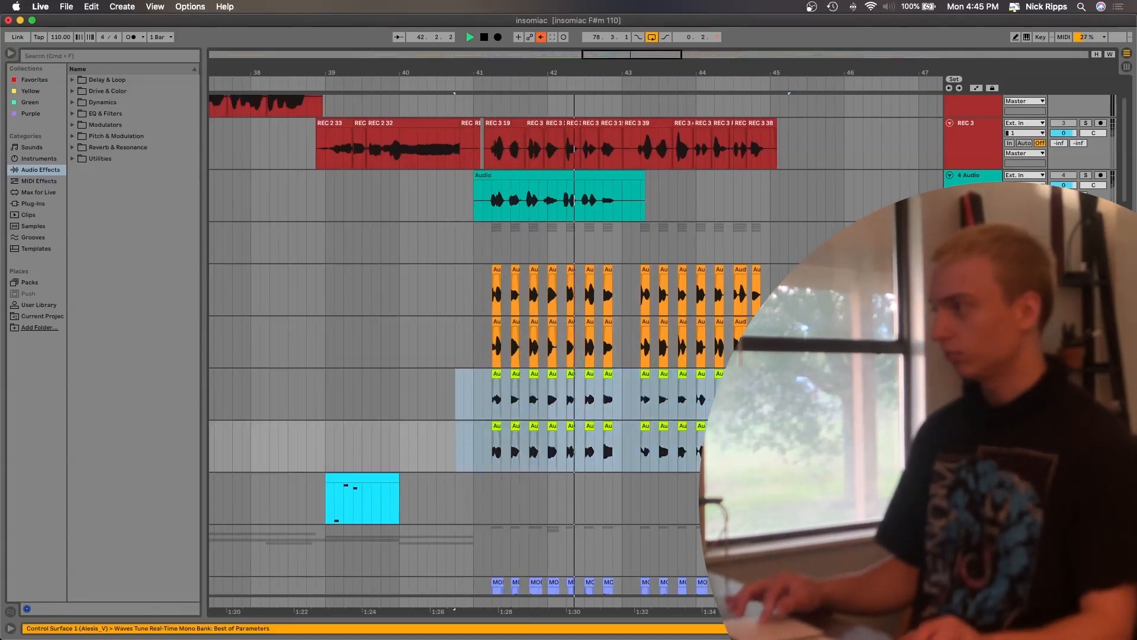
{"action": "key", "text": "space"}
{"action": "key", "text": "space"}
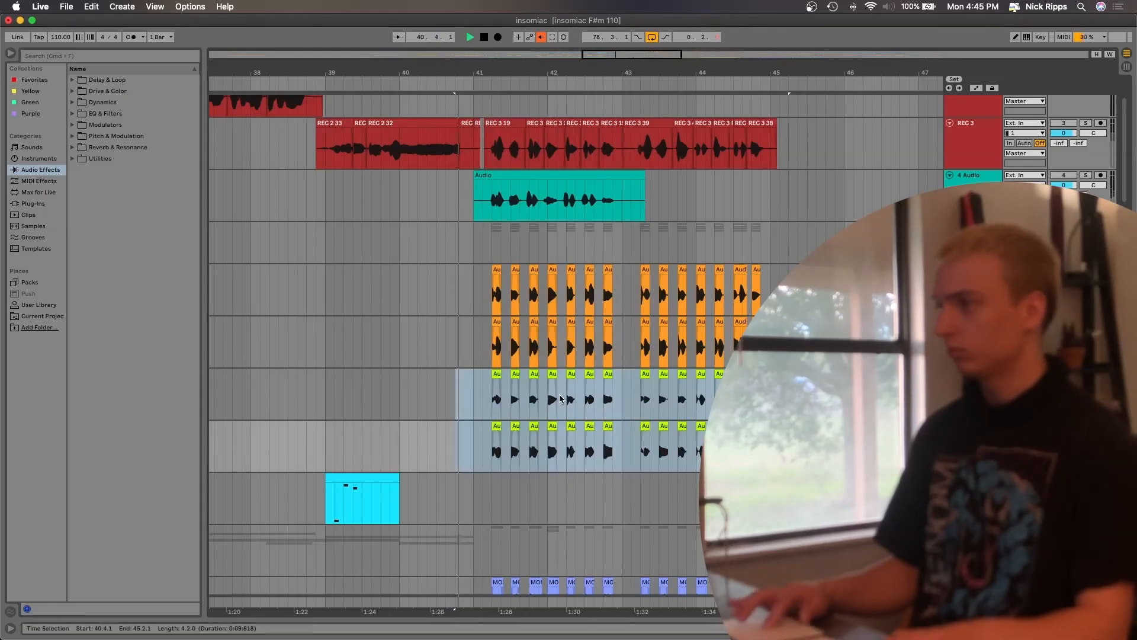
{"action": "key", "text": "plus"}
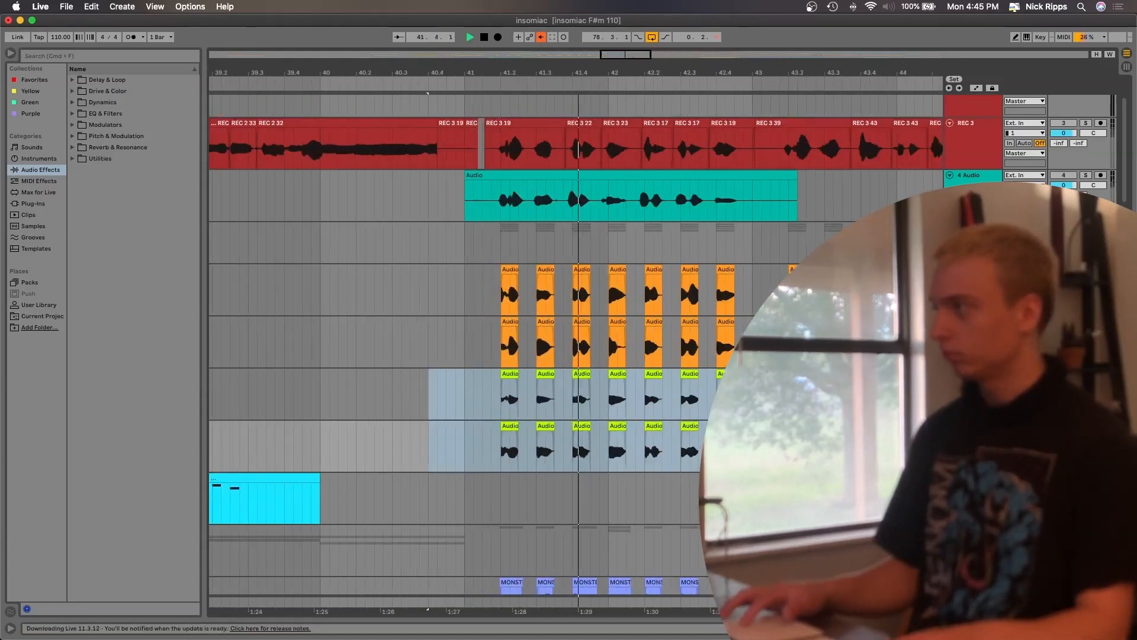
{"action": "scroll", "coordinate": [574, 344], "scroll_direction": "right", "scroll_amount": 1}
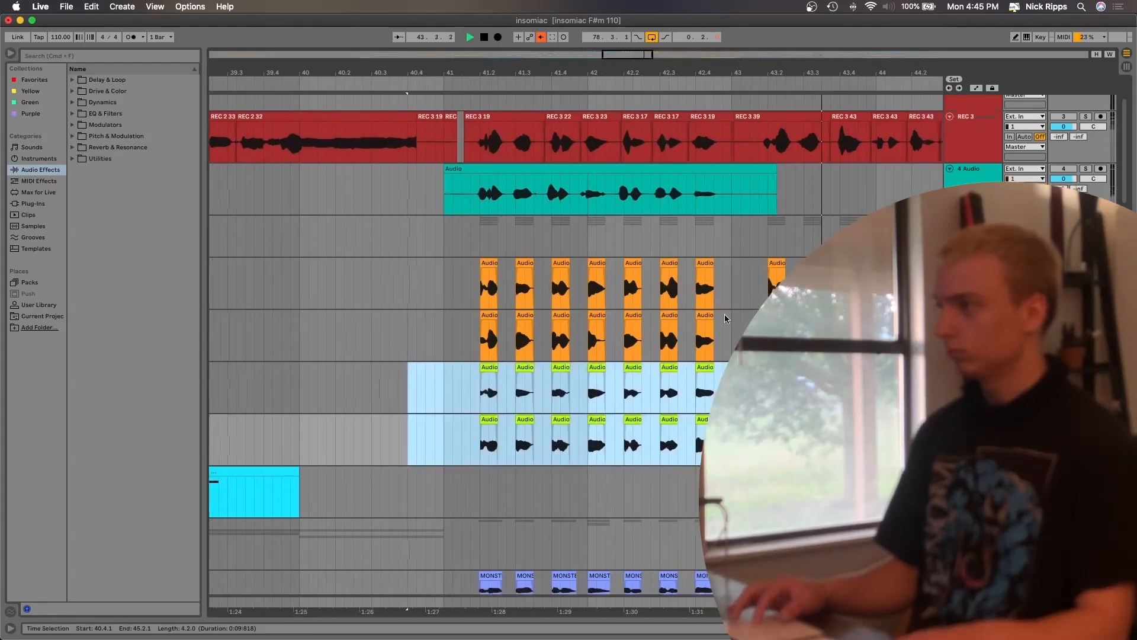
- Replay the full vocal stack from bar 41.1.2 and check the layers through bar 45
{"action": "left_click", "coordinate": [453, 349]}
{"action": "key", "text": "space"}
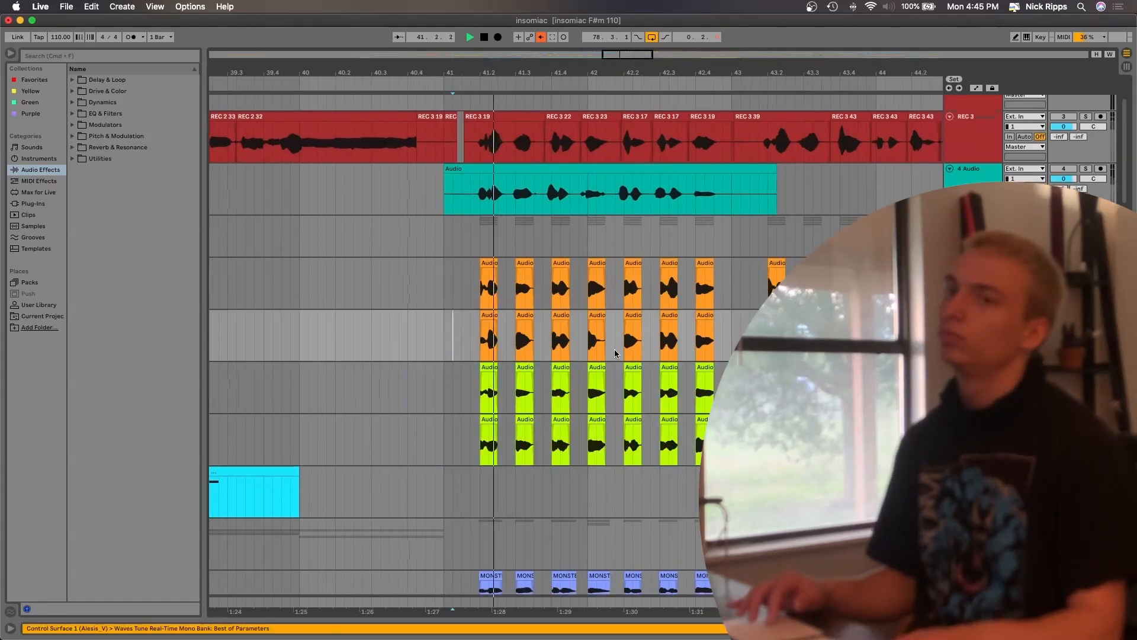
{"action": "scroll", "coordinate": [615, 353], "scroll_direction": "down", "scroll_amount": 1}
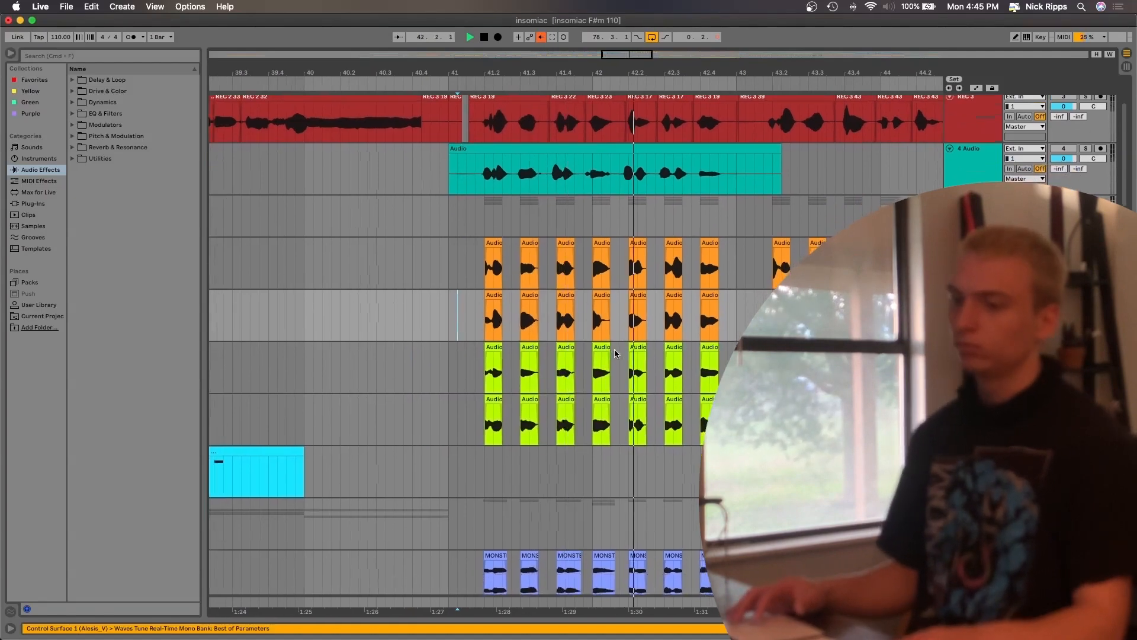
{"action": "scroll", "coordinate": [615, 354], "scroll_direction": "down", "scroll_amount": 2}
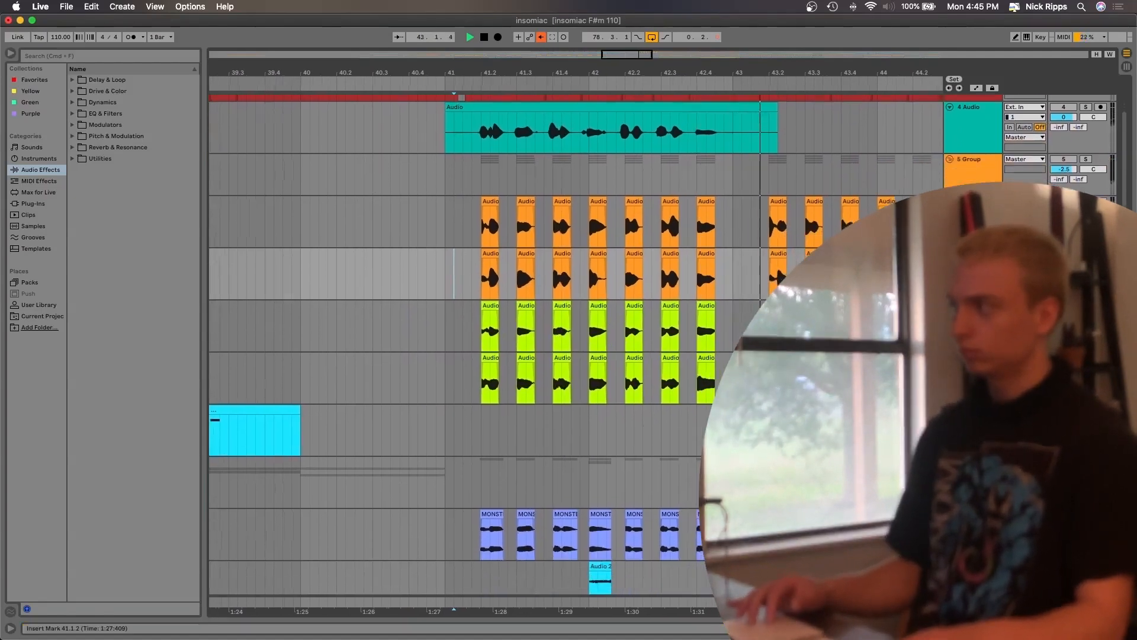
{"action": "scroll", "coordinate": [615, 354], "scroll_direction": "right", "scroll_amount": 5}
{"action": "scroll", "coordinate": [615, 354], "scroll_direction": "right", "scroll_amount": 1}
{"action": "scroll", "coordinate": [615, 353], "scroll_direction": "down", "scroll_amount": 7}
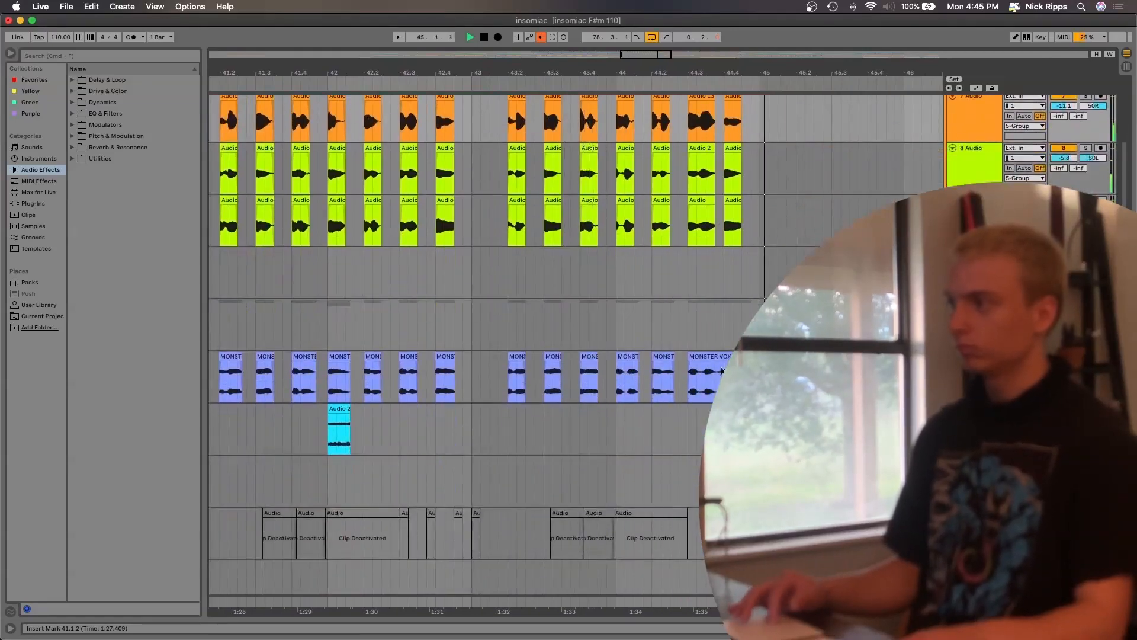
- Try deleting the part of the long MONSTER VOX 3 clip between bars 44.3.4 and 44.4, and undo the last edit
{"action": "key", "text": "space"}
{"action": "scroll", "coordinate": [721, 372], "scroll_direction": "up", "scroll_amount": 5}
{"action": "left_click", "coordinate": [701, 378]}
{"action": "key", "text": "space"}
{"action": "key", "text": "space"}
{"action": "key", "text": "Delete"}
{"action": "left_click_drag", "start_coordinate": [696, 384], "coordinate": [796, 381]}
{"action": "key", "text": "super+z"}
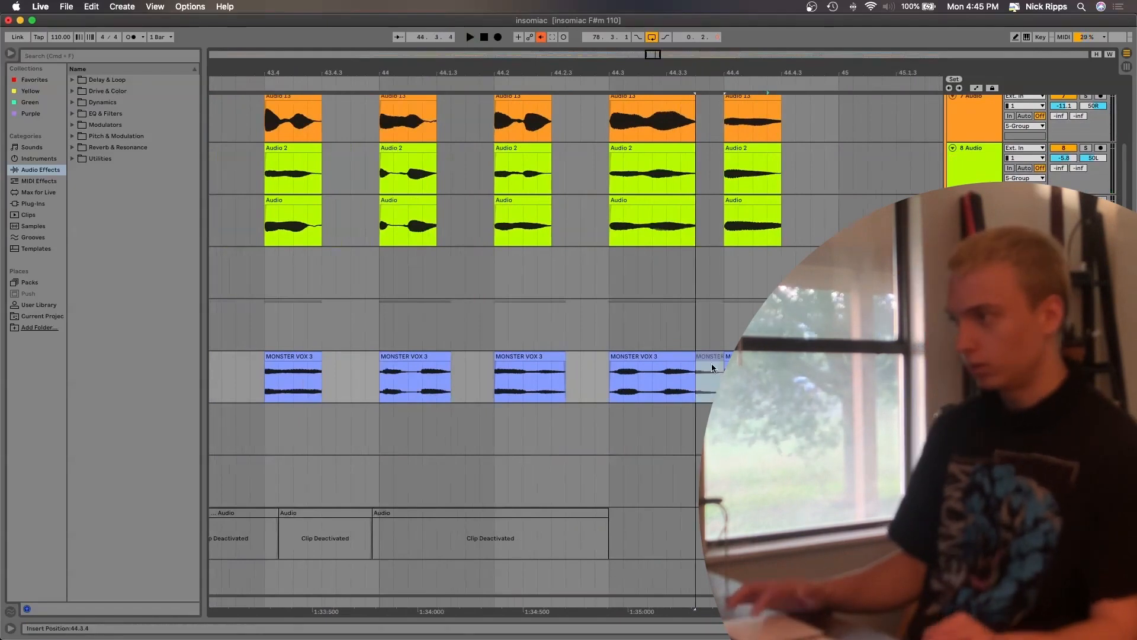
- Audition the MONSTER VOX 3 phrase from bar 44.3, and try a gap before bar 44.4 again with playback
{"action": "left_click", "coordinate": [612, 335]}
{"action": "key", "text": "space"}
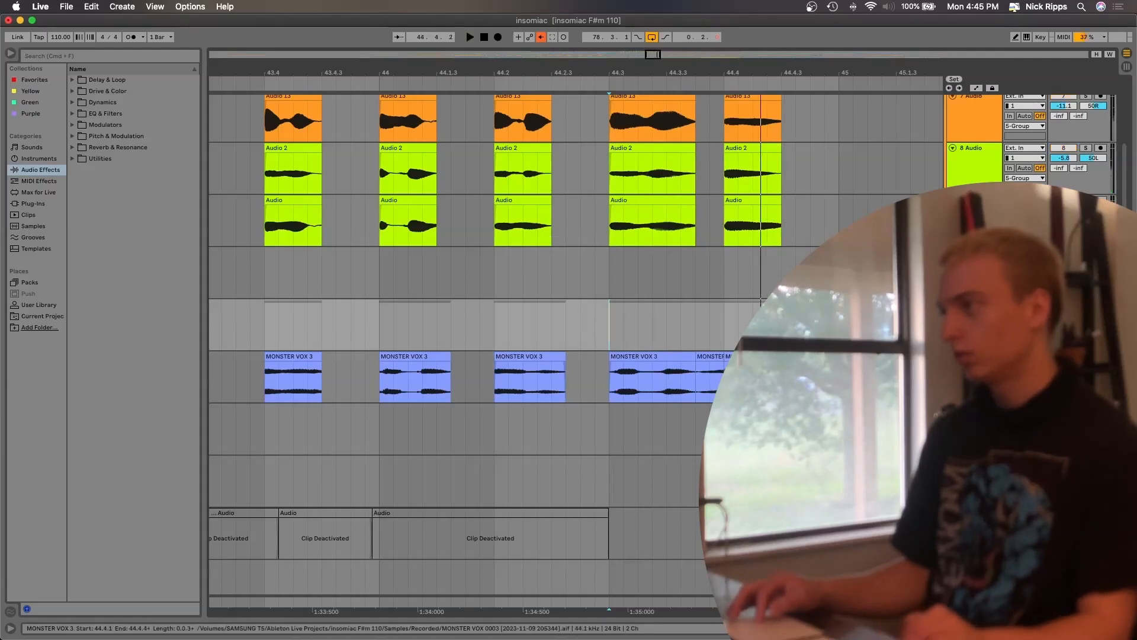
{"action": "key", "text": "super+space"}
{"action": "left_click", "coordinate": [689, 356]}
{"action": "left_click", "coordinate": [696, 373]}
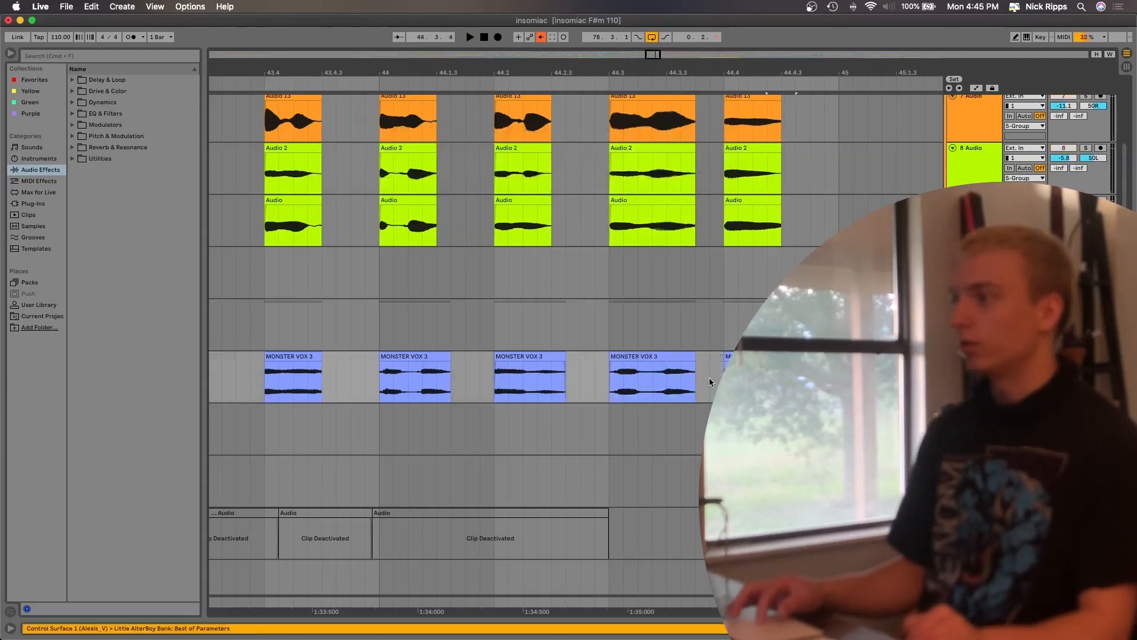
{"action": "key", "text": "space"}
{"action": "key", "text": "space"}
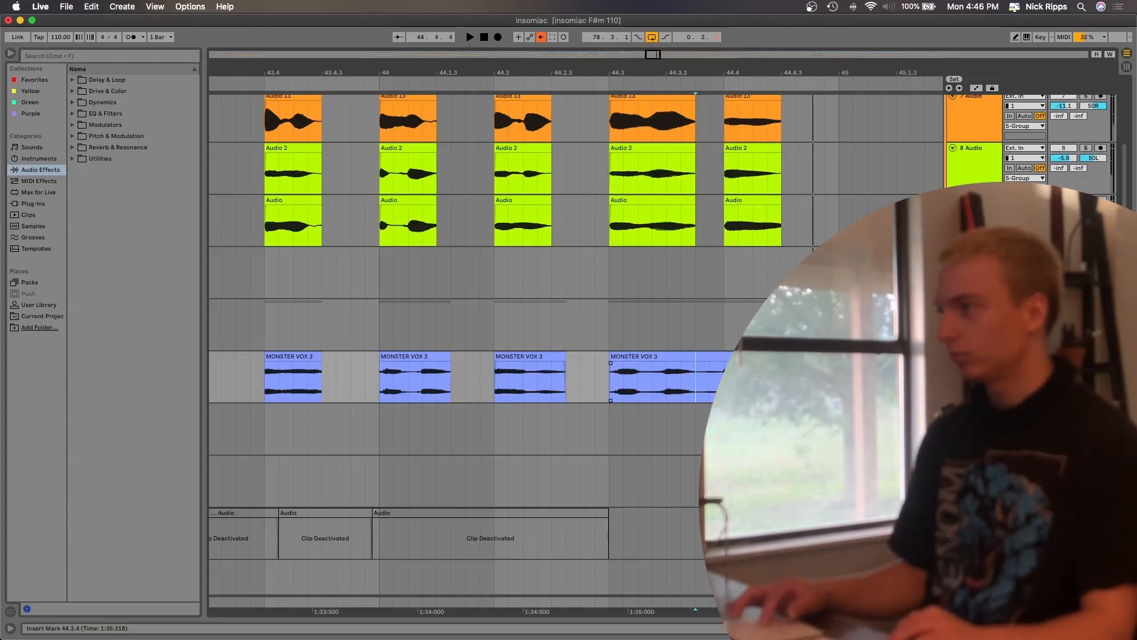
- Split the long MONSTER VOX 3 clip at bar 44.4.1 and move its end portion to the track directly below
{"action": "key", "text": "super+alt+l"}
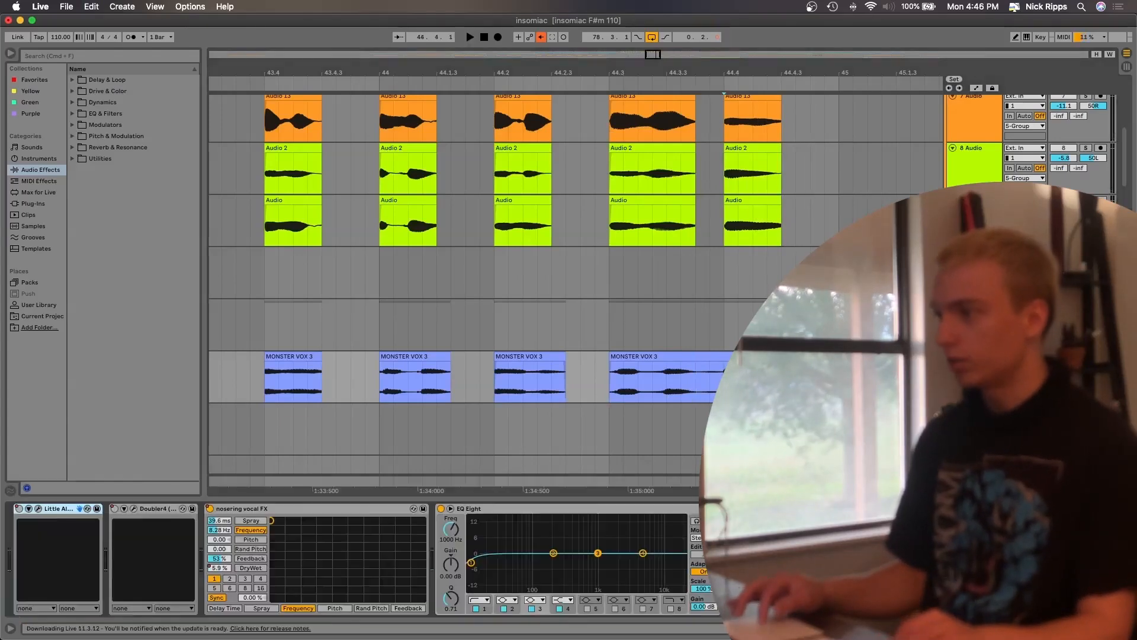
{"action": "scroll", "coordinate": [456, 285], "scroll_direction": "down", "scroll_amount": 2}
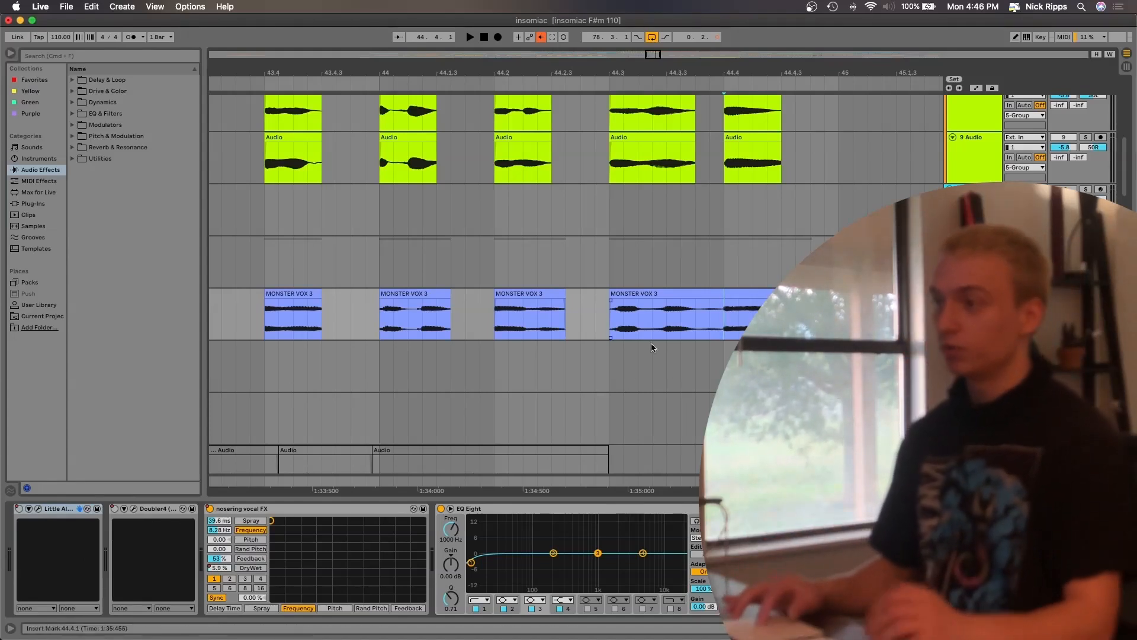
{"action": "left_click", "coordinate": [711, 316]}
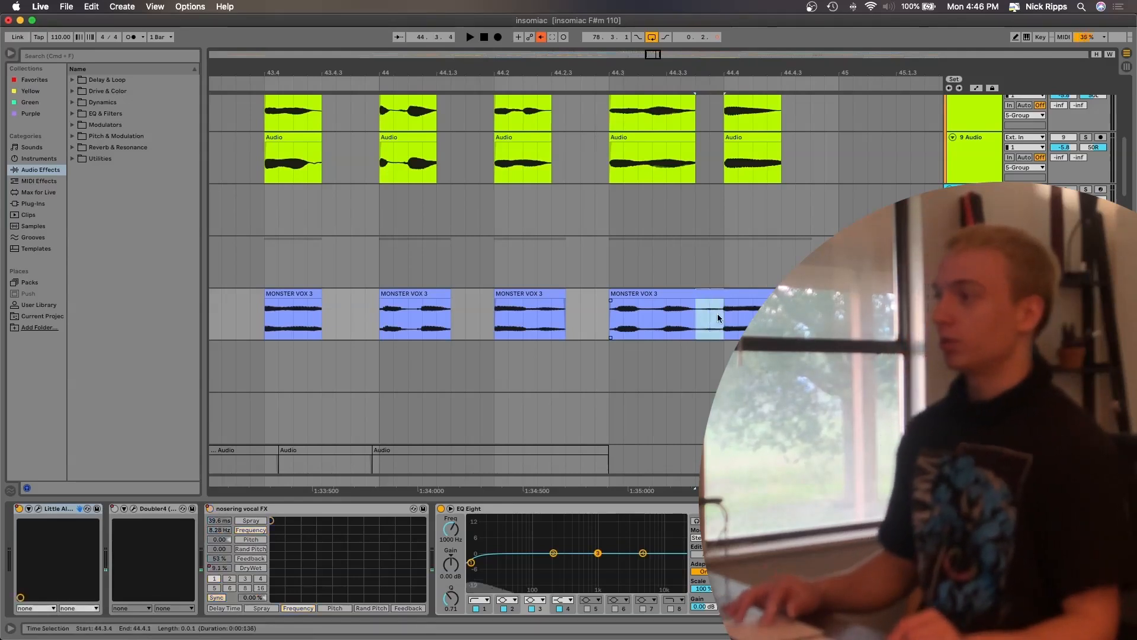
{"action": "key", "text": "Right"}
{"action": "key", "text": "super+t"}
{"action": "left_click", "coordinate": [727, 296]}
{"action": "left_click_drag", "start_coordinate": [725, 313], "coordinate": [882, 315]}
{"action": "left_click_drag", "start_coordinate": [725, 360], "coordinate": [726, 353]}
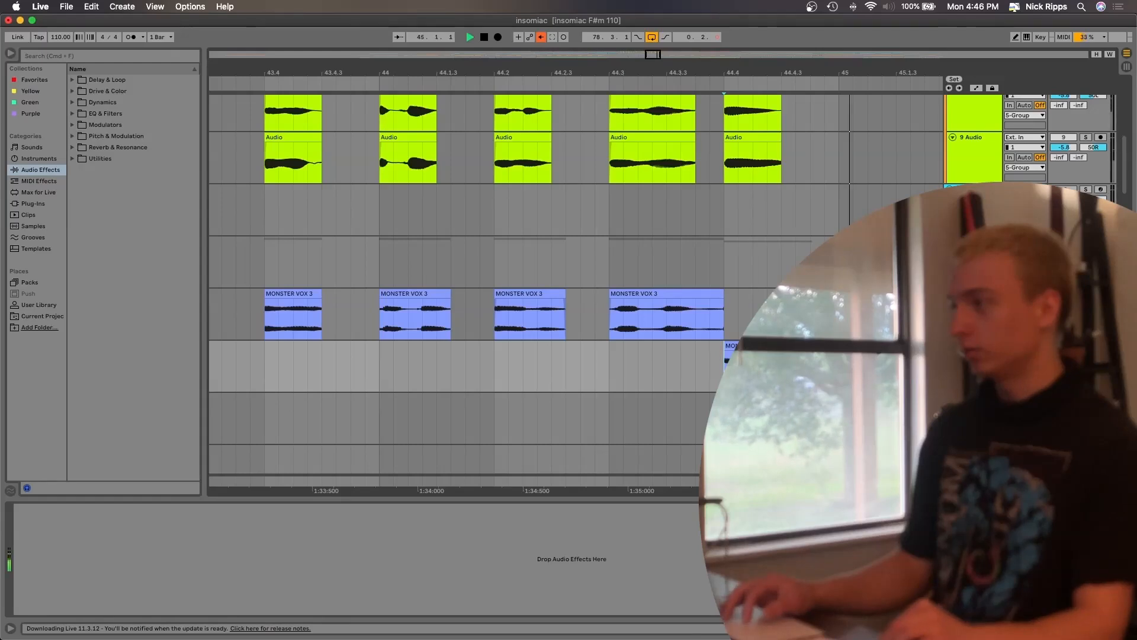
- Search the browser for "valhal" and load ValhallaVintageVerb onto the track holding the moved MONSTER VOX 3 ending
{"action": "left_click", "coordinate": [86, 53]}
{"action": "type", "text": "valhal"}
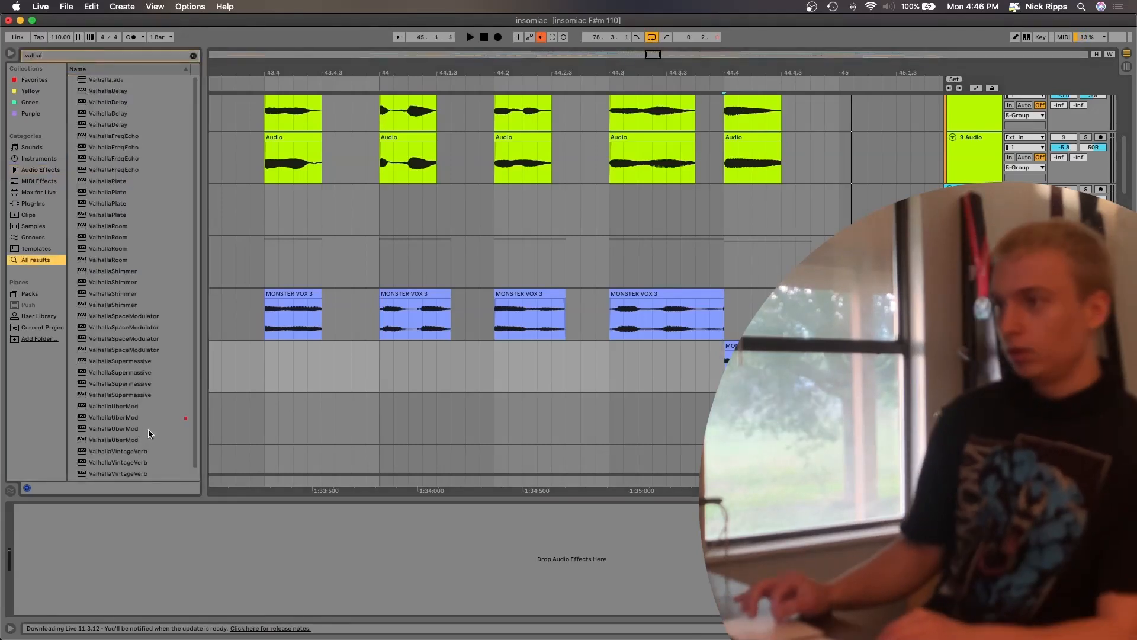
{"action": "left_click", "coordinate": [145, 462]}
{"action": "key", "text": "Return"}
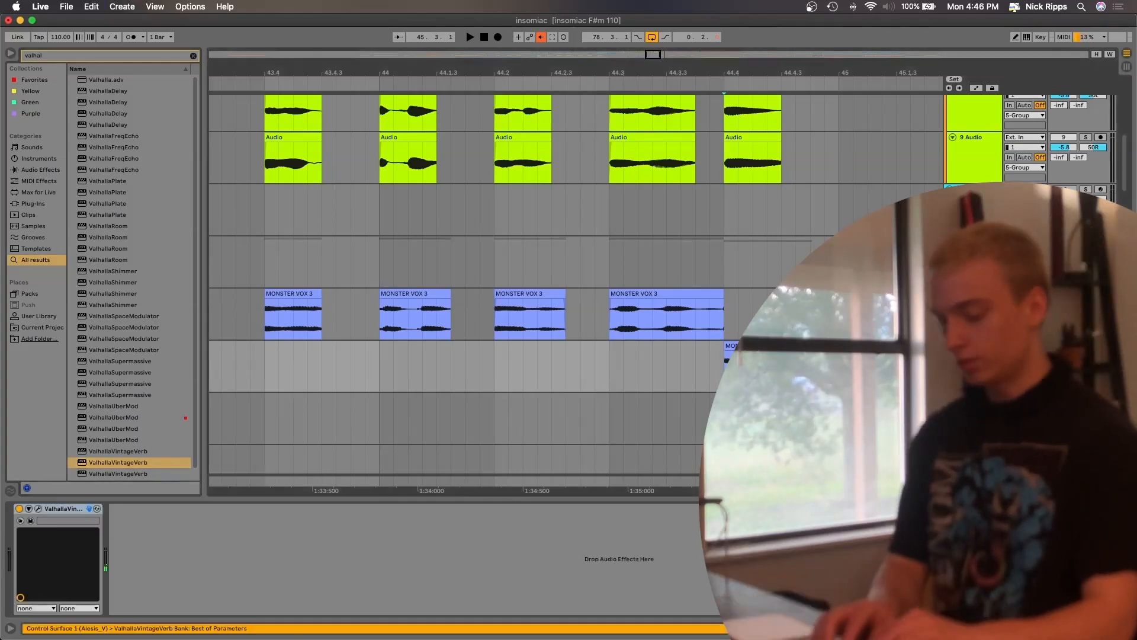
- Insert a new audio track below the reverb track holding the MONSTER VOX 3 ending, and open its routing options
{"action": "key", "text": "super+t"}
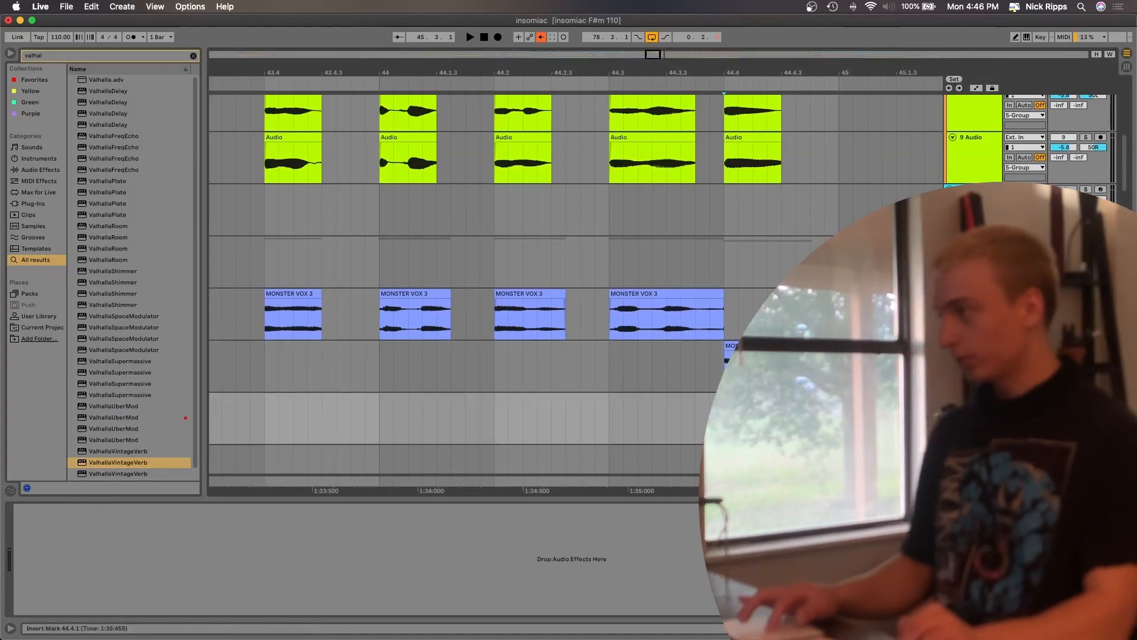
{"action": "left_click", "coordinate": [1025, 397]}
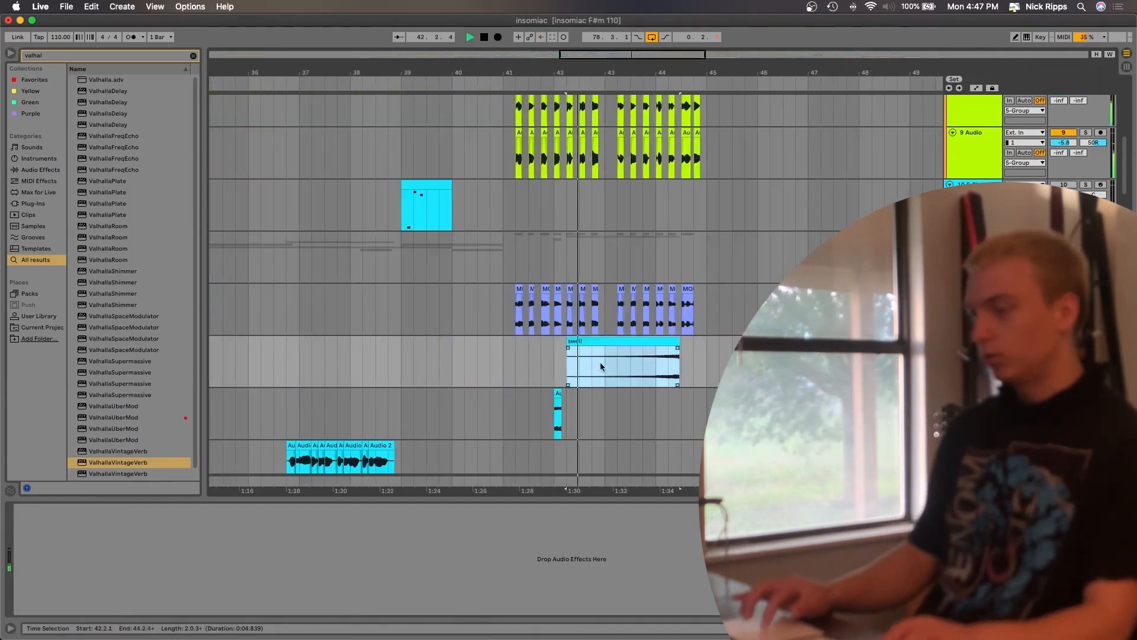
- Audition the vocal phrase and the swell clip around bars 44.2 to 44.3
{"action": "scroll", "coordinate": [600, 365], "scroll_direction": "up", "scroll_amount": 3}
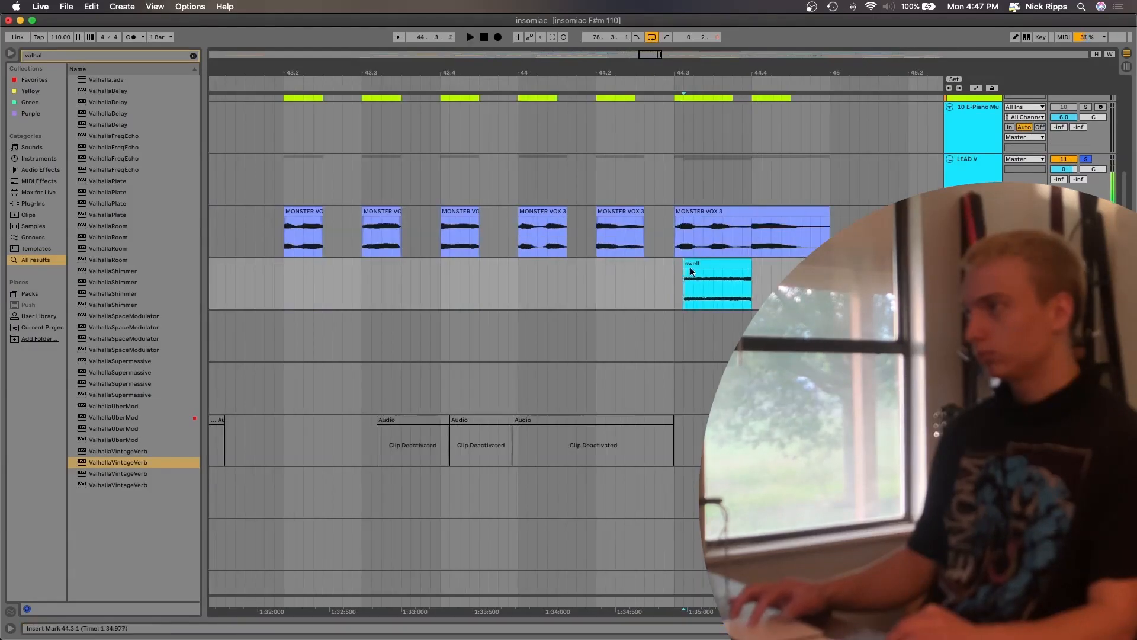
{"action": "key", "text": "space"}
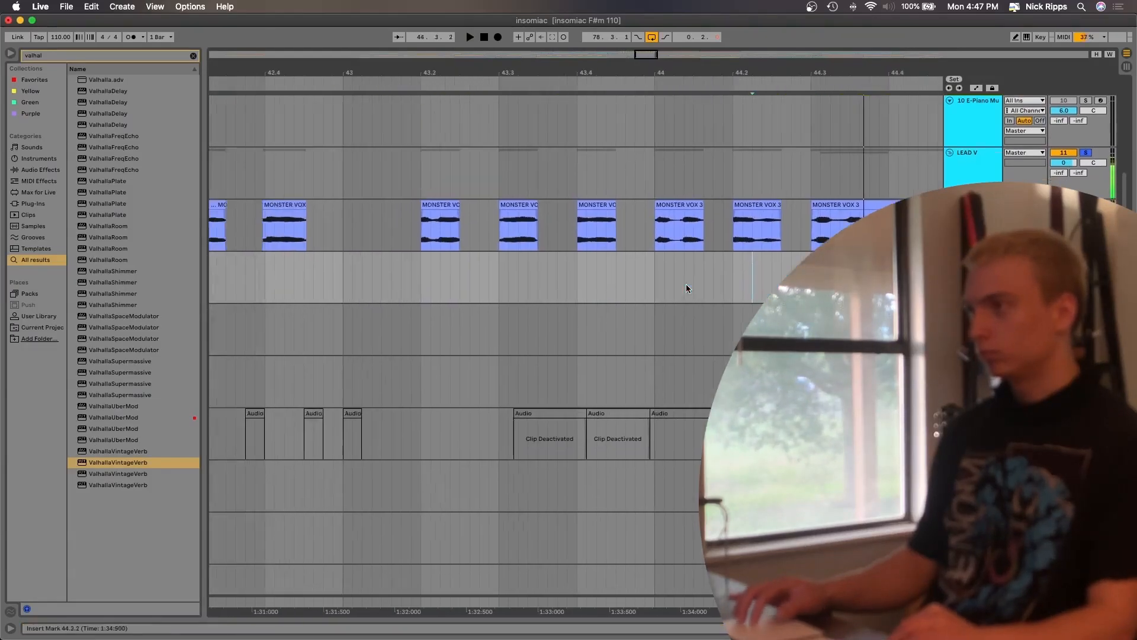
{"action": "key", "text": "space"}
{"action": "scroll", "coordinate": [686, 288], "scroll_direction": "left", "scroll_amount": 3}
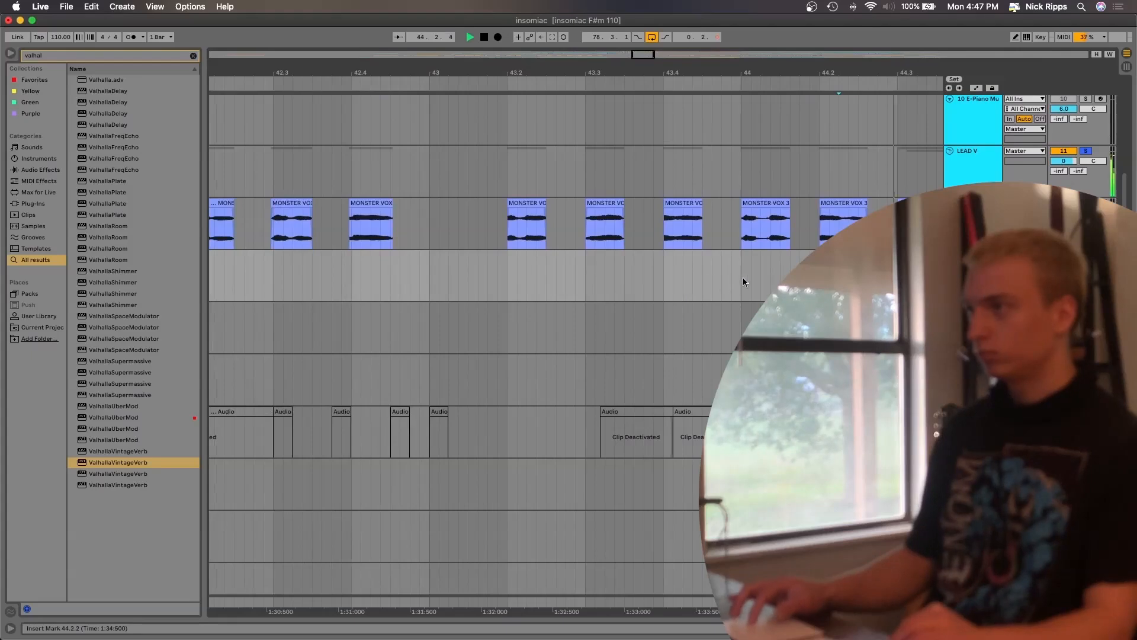
{"action": "scroll", "coordinate": [709, 283], "scroll_direction": "right", "scroll_amount": 4}
{"action": "key", "text": "space"}
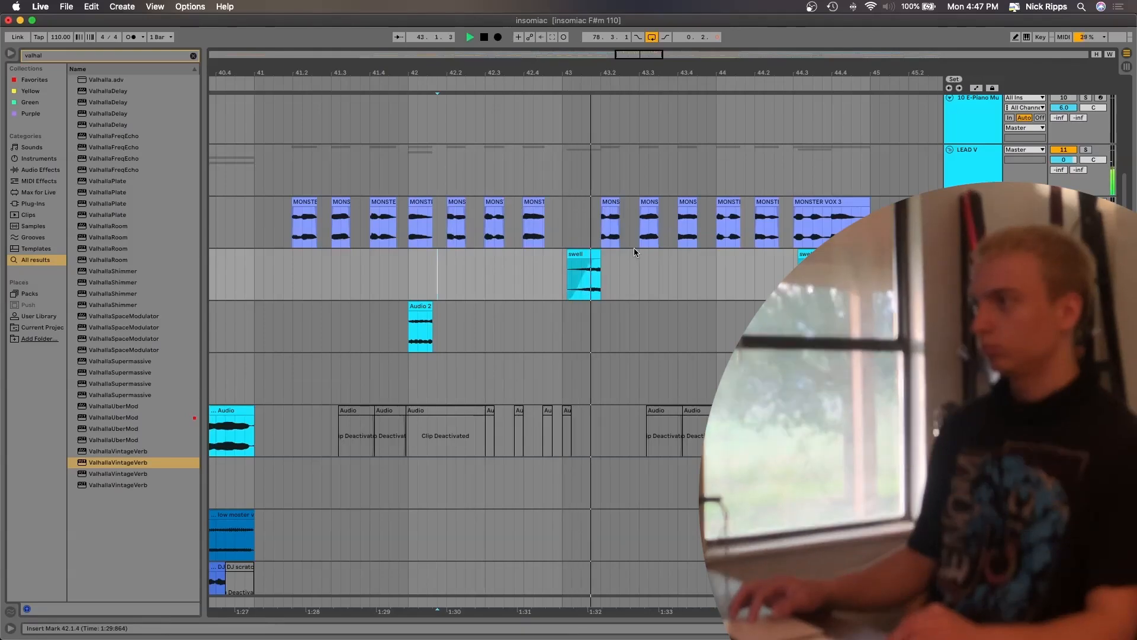
- Move the swell clip at bar 43 earlier so it ends at bar 43, and audition it from bar 42.3.3
{"action": "left_click_drag", "start_coordinate": [568, 264], "coordinate": [527, 265]}
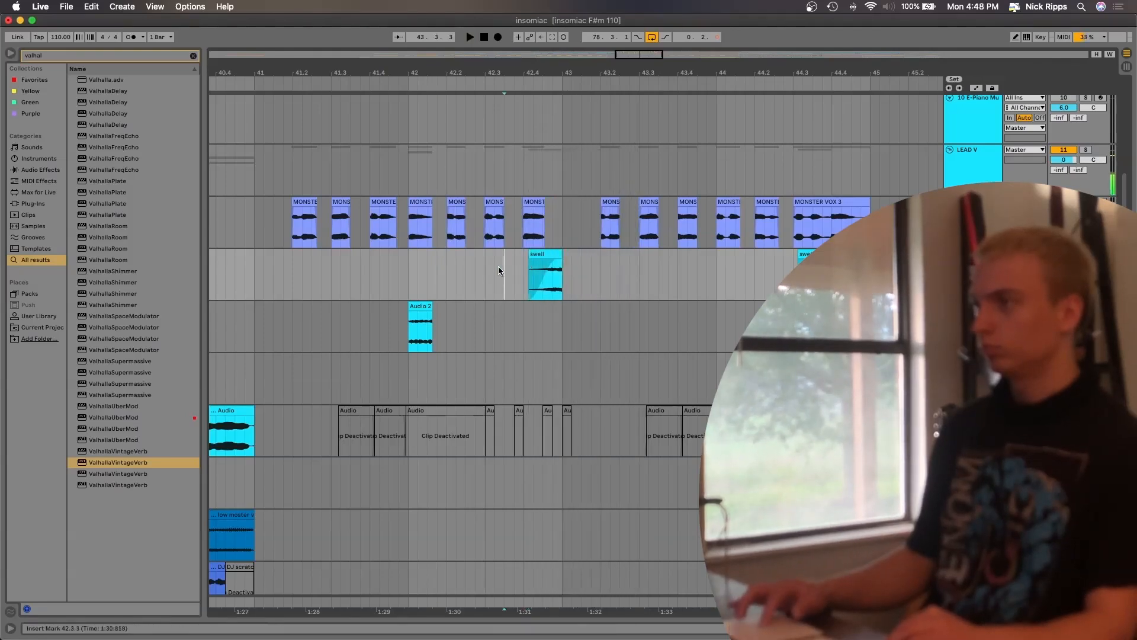
{"action": "left_click", "coordinate": [504, 266]}
{"action": "key", "text": "space"}
{"action": "key", "text": "space"}
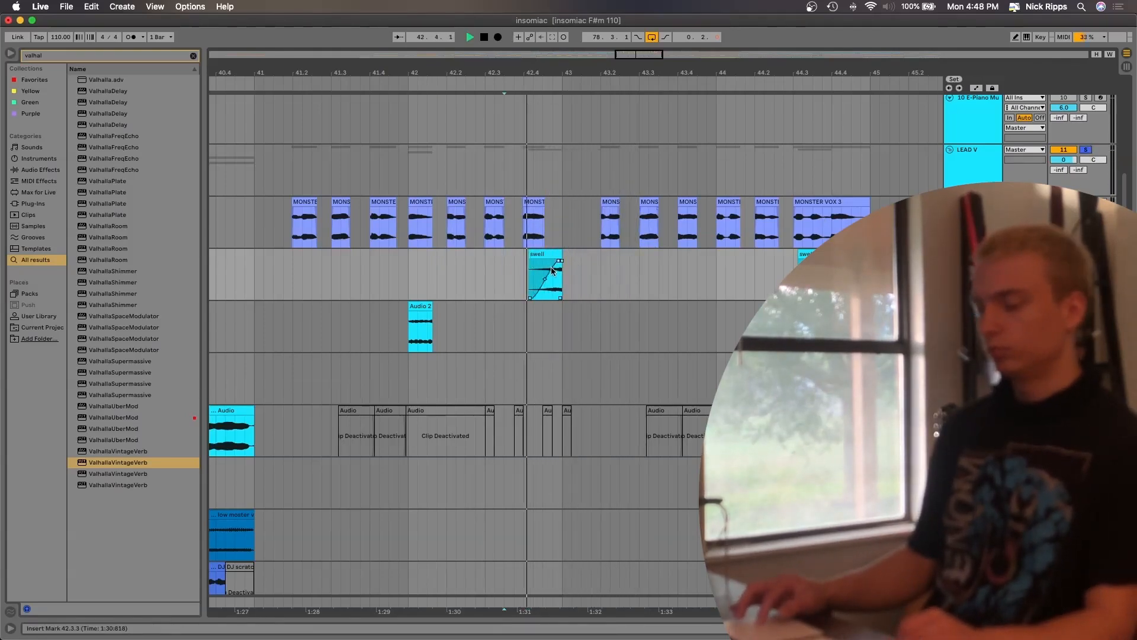
{"action": "key", "text": "space"}
{"action": "double_click", "coordinate": [548, 254]}
{"action": "key", "text": "super+alt+l"}
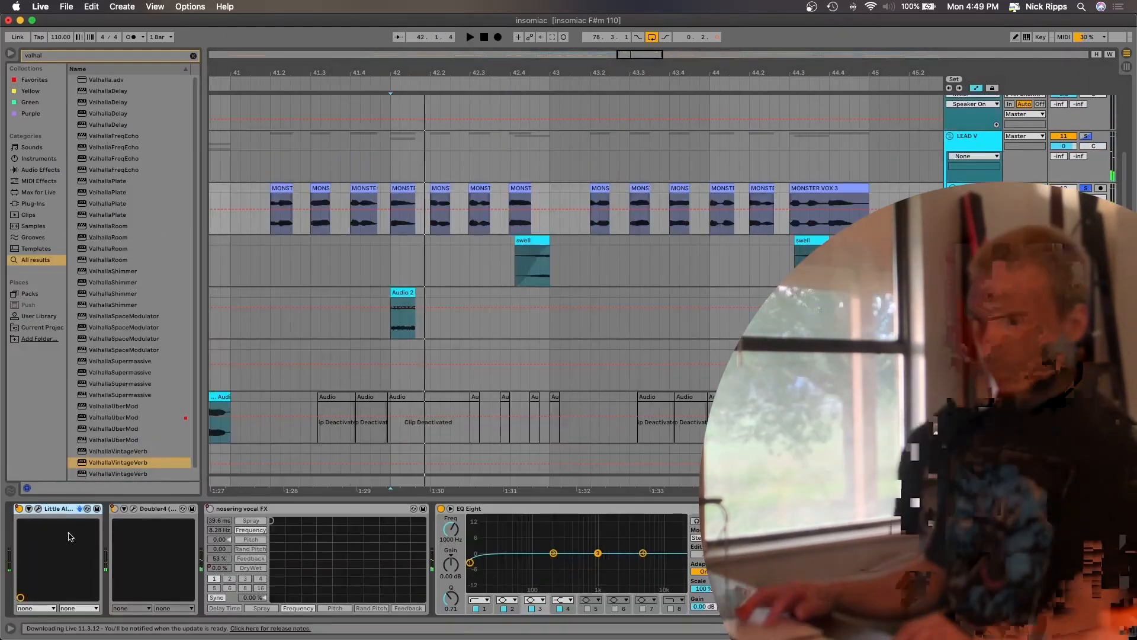
- Draw an On section in the device automation over the MONSTER VOX 3 clip at bar 44, and audition it from bar 43.4.4
{"action": "key", "text": "b"}
{"action": "left_click", "coordinate": [726, 206]}
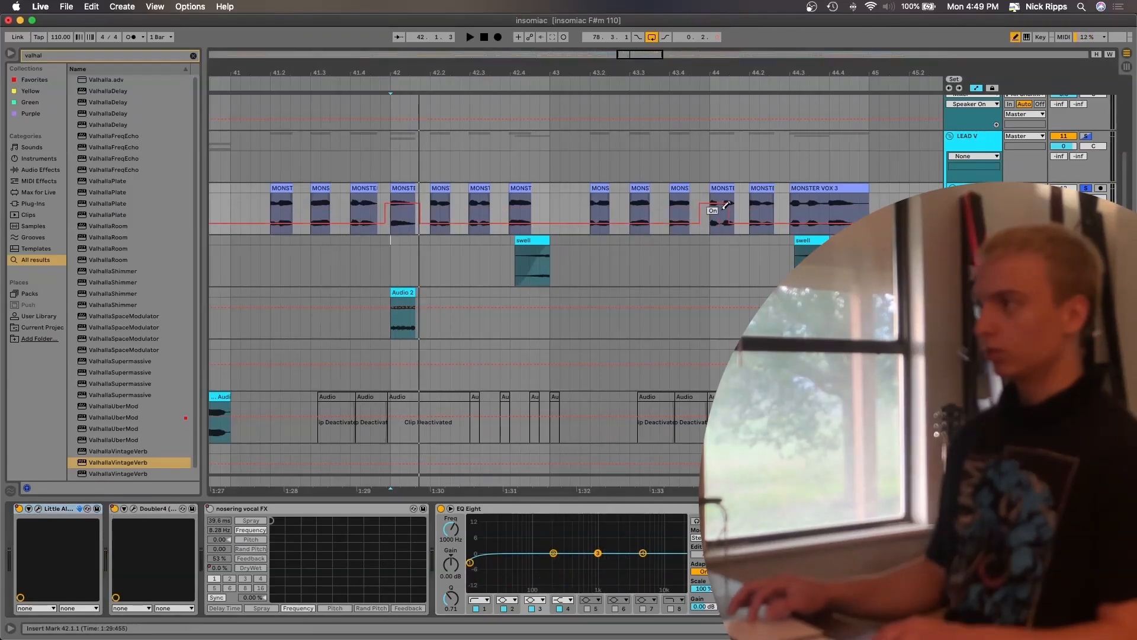
{"action": "key", "text": "space"}
{"action": "left_click", "coordinate": [700, 196]}
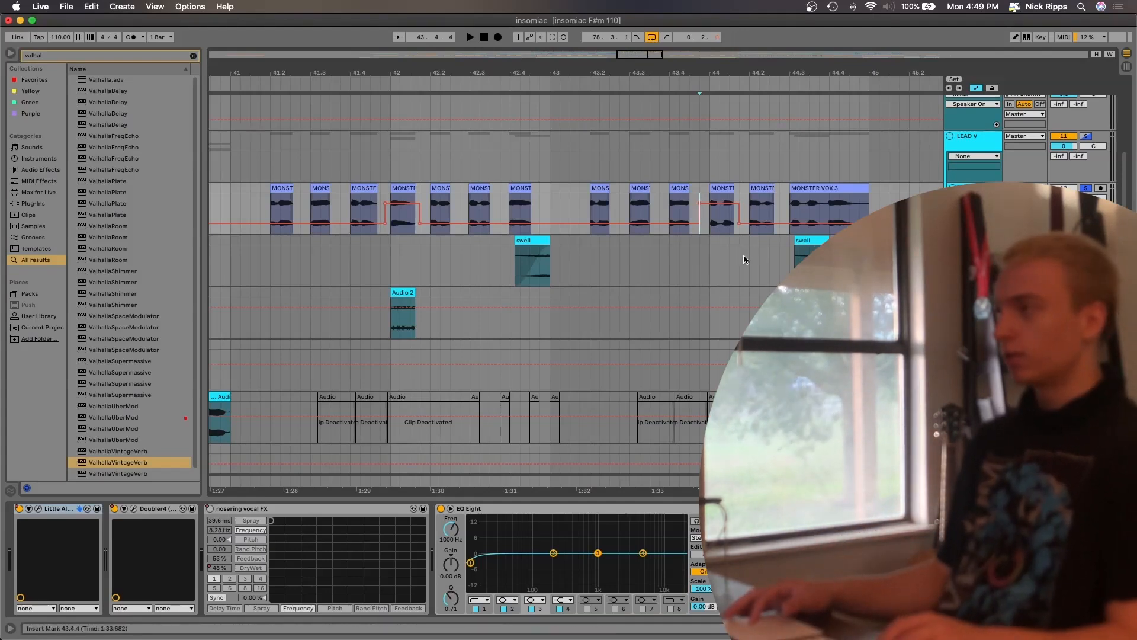
{"action": "key", "text": "space"}
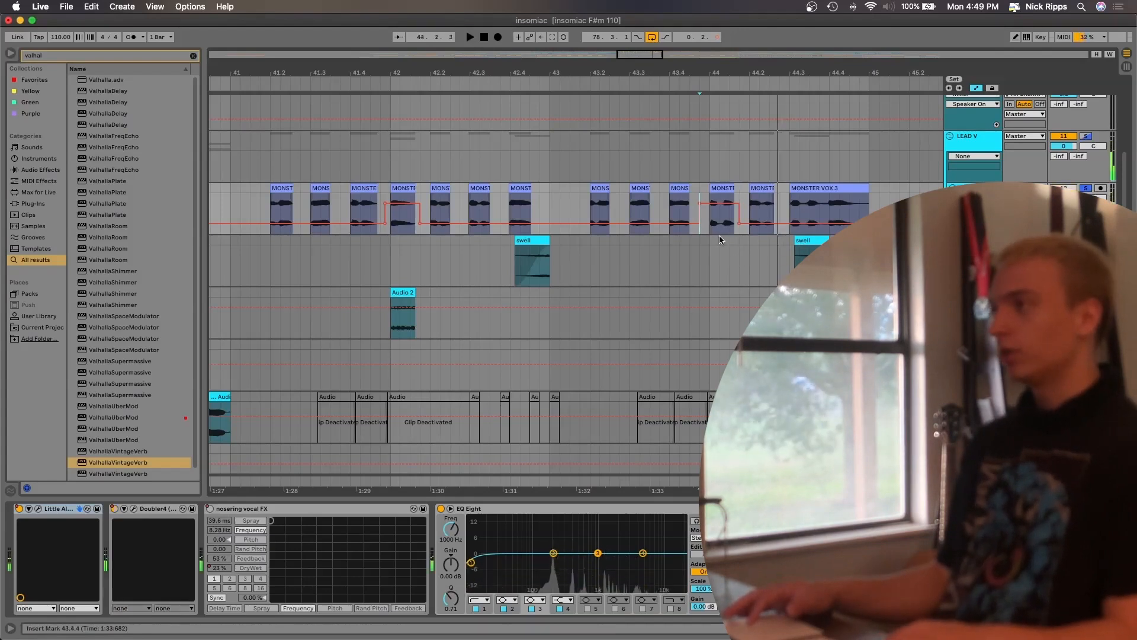
{"action": "key", "text": "space"}
- Audition the automated vocal effect from bar 43.3.4 and again from just before bar 42
{"action": "left_click", "coordinate": [657, 205]}
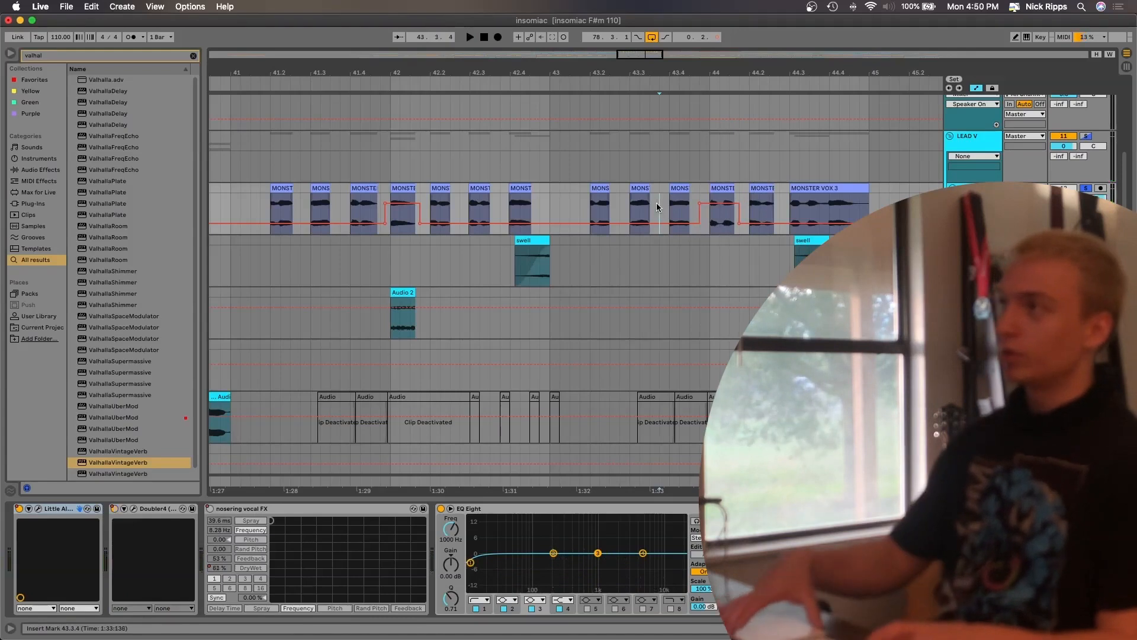
{"action": "key", "text": "space"}
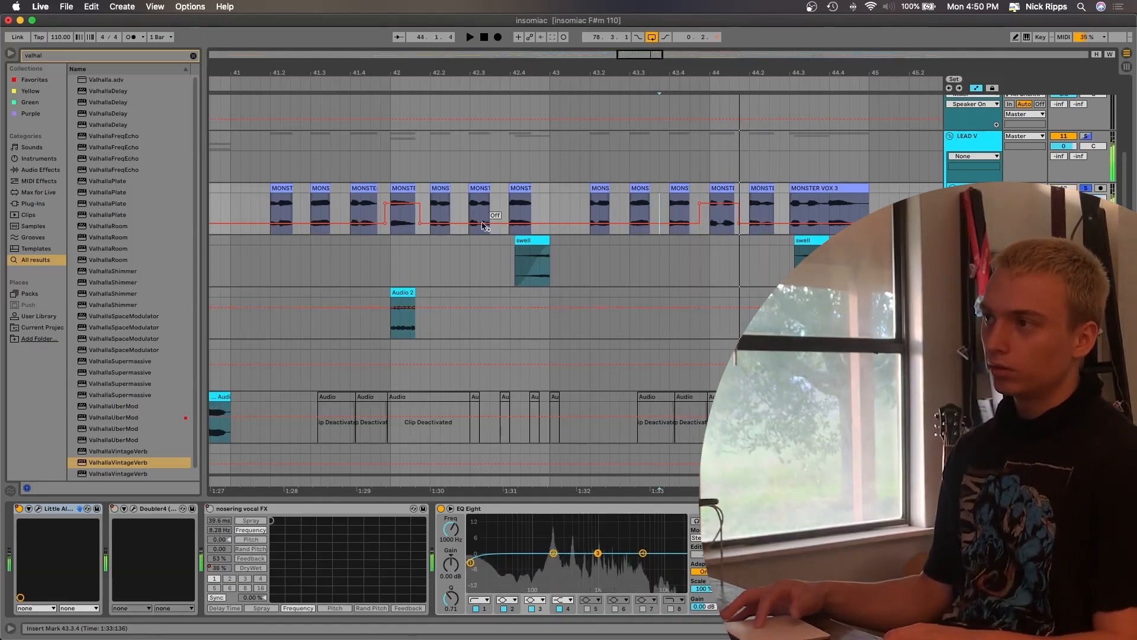
{"action": "left_click", "coordinate": [385, 190]}
{"action": "key", "text": "space"}
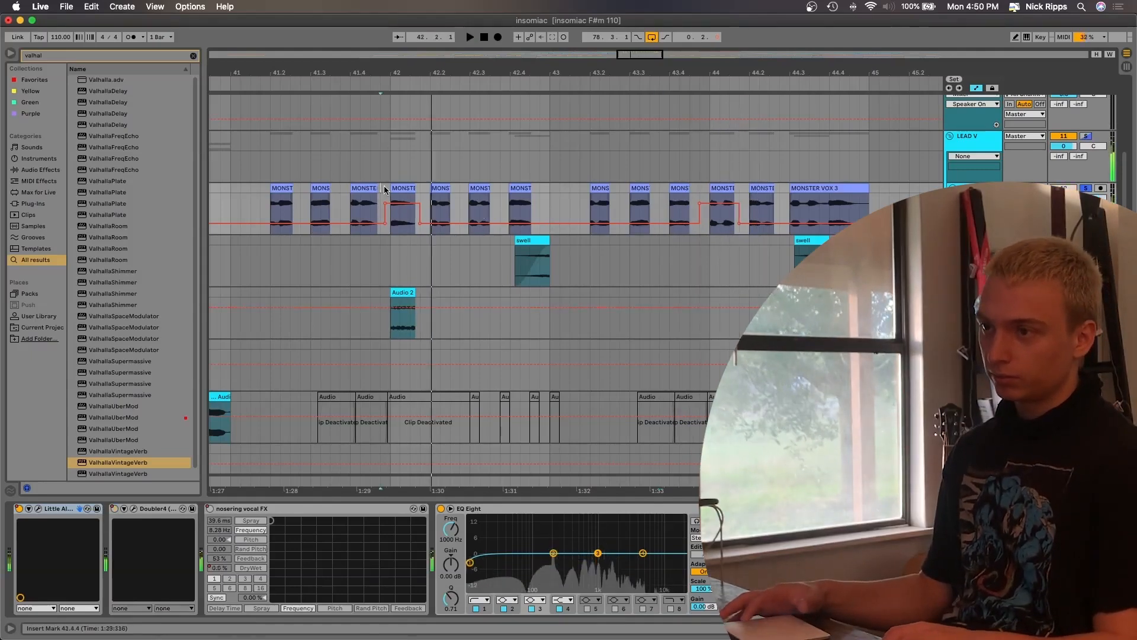
{"action": "left_click", "coordinate": [710, 157]}
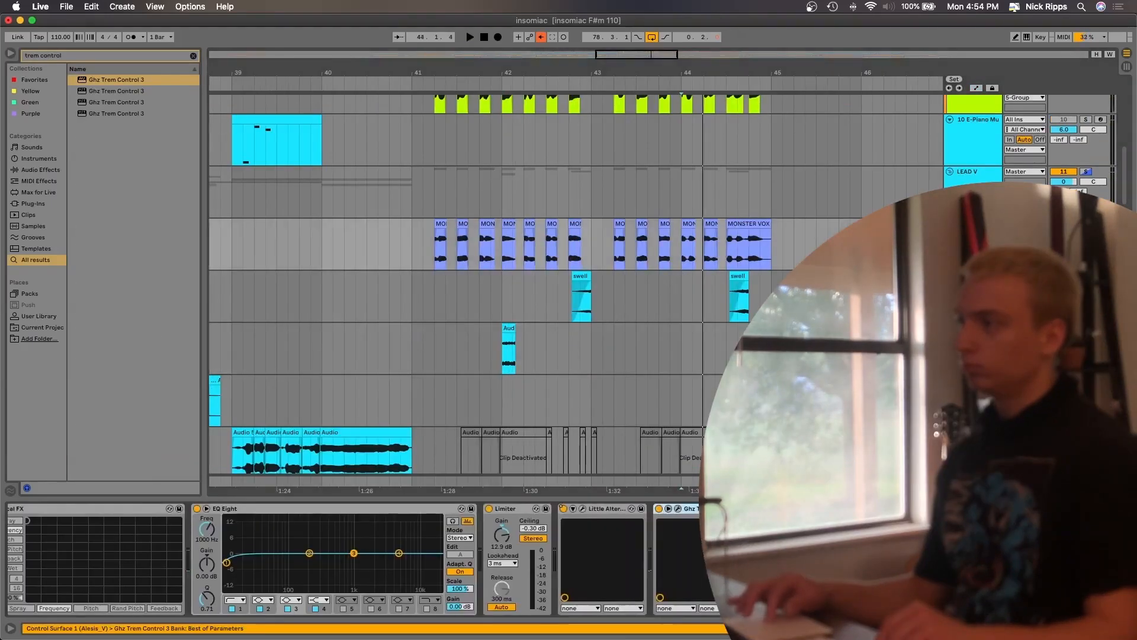
- Search the browser for "dist" and load the Distort.adv preset into the monster vox device chain
{"action": "key", "text": "super+f"}
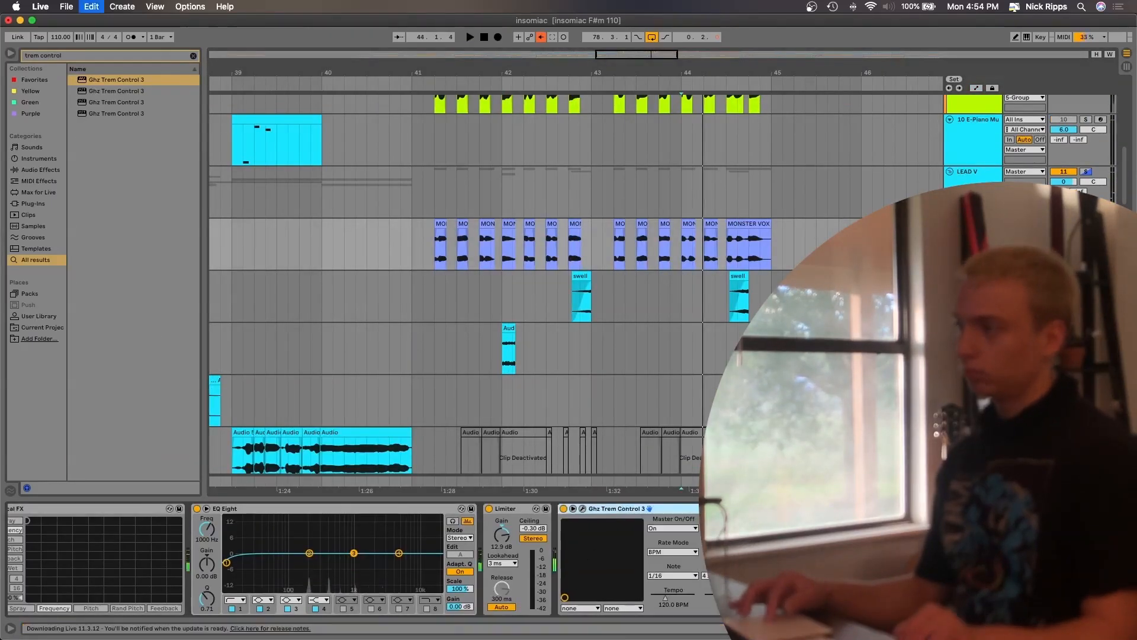
{"action": "type", "text": "dist"}
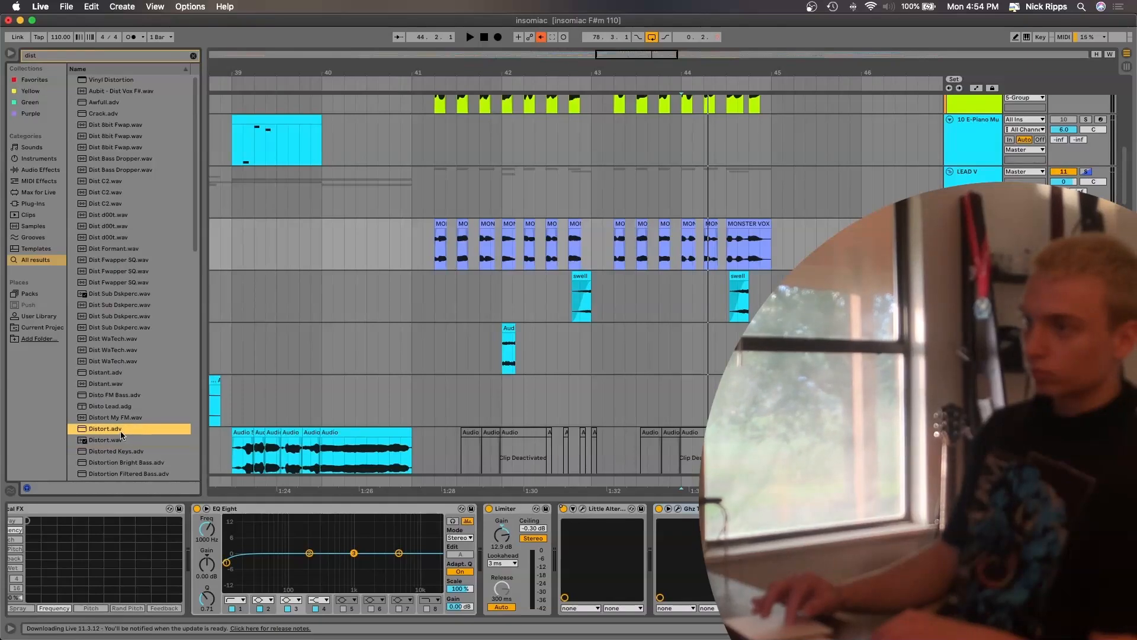
{"action": "key", "text": "Return"}
- Shape the Distort effect with a frequency of 842 Hz, 53% dynamics and 30% dry/wet, and reduce its drive and tone
{"action": "left_click_drag", "start_coordinate": [701, 598], "coordinate": [701, 634]}
{"action": "left_click_drag", "start_coordinate": [670, 577], "coordinate": [670, 621]}
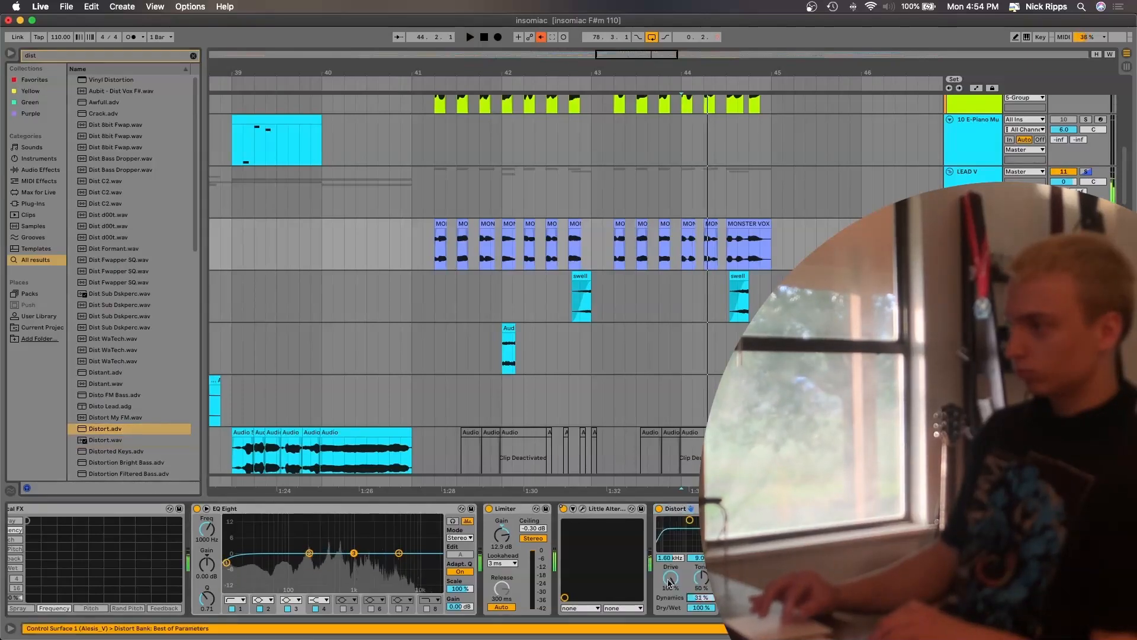
{"action": "left_click_drag", "start_coordinate": [689, 520], "coordinate": [677, 531]}
{"action": "left_click_drag", "start_coordinate": [699, 578], "coordinate": [684, 530]}
{"action": "left_click_drag", "start_coordinate": [701, 608], "coordinate": [671, 551]}
- Audition the distorted vocal from bar 44.1.1 and from the first MONSTER VOX 3 clip, and insert a new audio track
{"action": "scroll", "coordinate": [546, 228], "scroll_direction": "down", "scroll_amount": 2}
{"action": "scroll", "coordinate": [547, 227], "scroll_direction": "right", "scroll_amount": 2}
{"action": "key", "text": "space"}
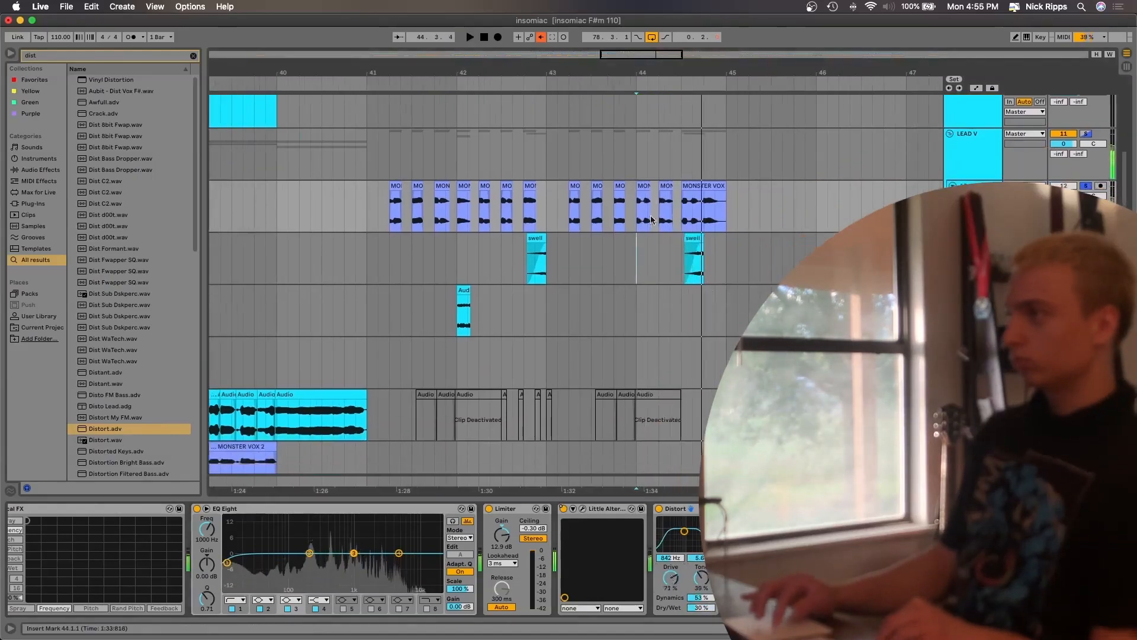
{"action": "key", "text": "space"}
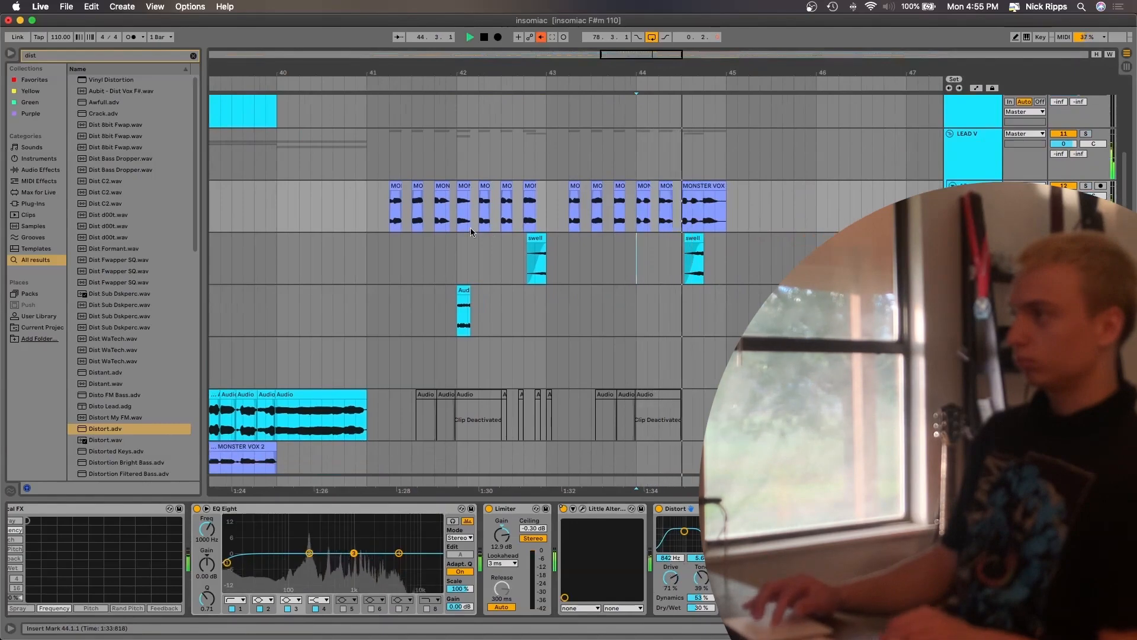
{"action": "key", "text": "space"}
{"action": "left_click", "coordinate": [388, 215]}
{"action": "key", "text": "space"}
{"action": "key", "text": "space"}
{"action": "key", "text": "super+t"}
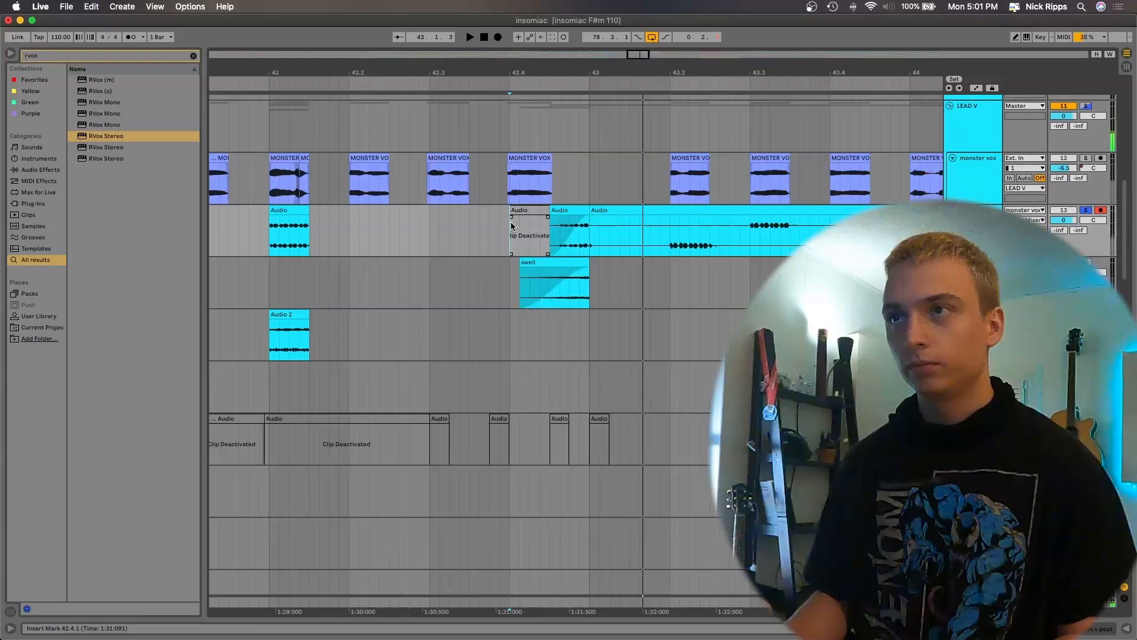
- Audition the passage leading into bar 43 from bar 42.3.3
{"action": "left_click", "coordinate": [482, 233]}
{"action": "key", "text": "space"}
{"action": "key", "text": "space"}
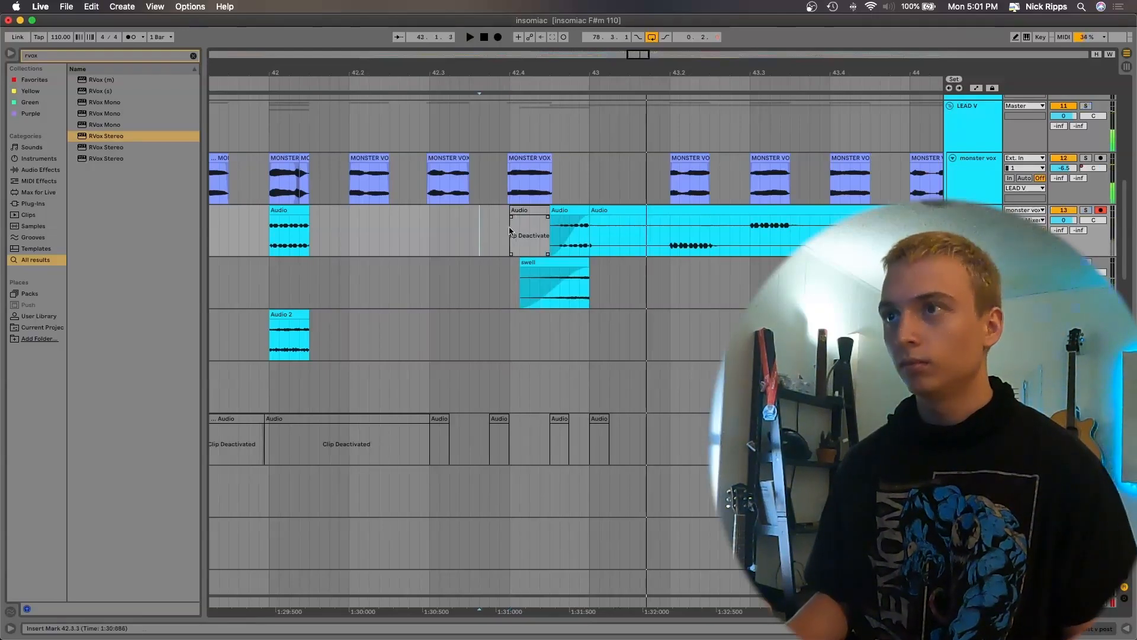
- Undo the deactivation of the dist v post clip at bar 42.4 and move that clip so it ends at bar 43
{"action": "key", "text": "super+z"}
{"action": "key", "text": "super+z"}
{"action": "key", "text": "super+z"}
{"action": "key", "text": "super+shift+z"}
{"action": "key", "text": "super+shift+z"}
{"action": "key", "text": "super+shift+z"}
{"action": "key", "text": "super+z"}
{"action": "left_click_drag", "start_coordinate": [529, 211], "coordinate": [583, 217]}
- Raise the gain of the moved dist v post clip and audition the passage leading into bar 43
{"action": "double_click", "coordinate": [578, 211]}
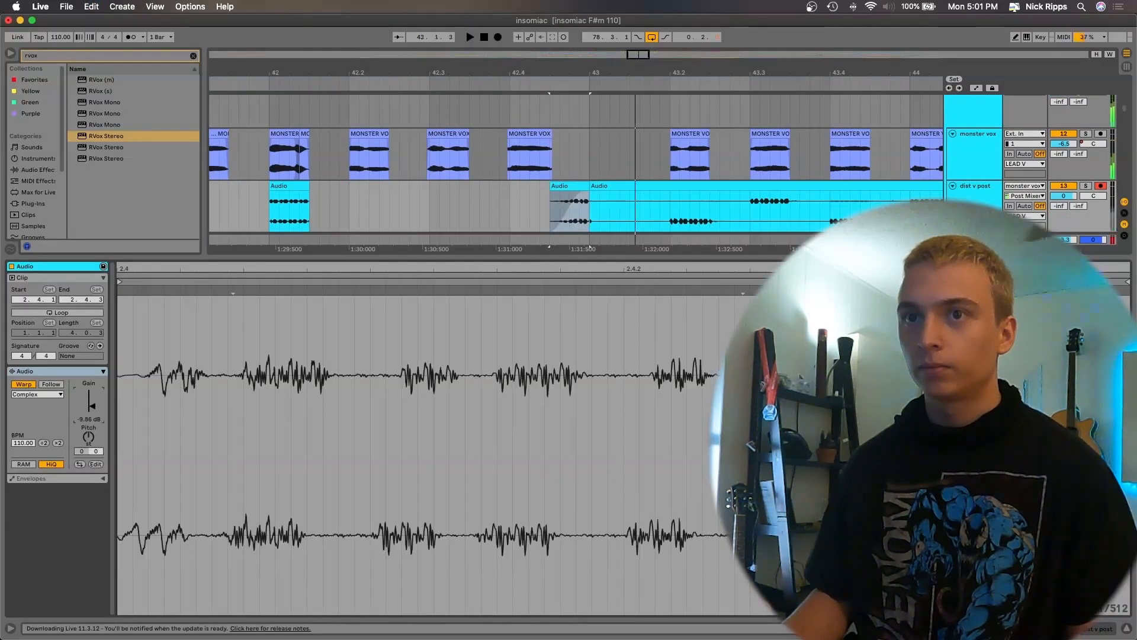
{"action": "key", "text": "super+alt+l"}
{"action": "key", "text": "space"}
{"action": "left_click", "coordinate": [519, 204]}
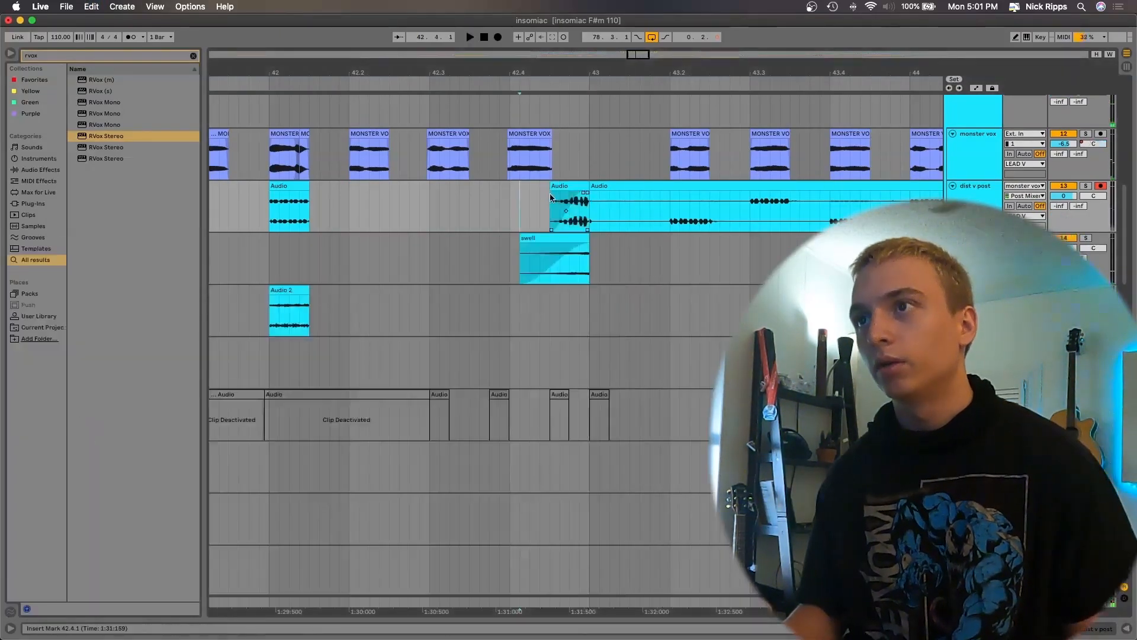
{"action": "left_click", "coordinate": [504, 208]}
{"action": "key", "text": "space"}
{"action": "scroll", "coordinate": [590, 232], "scroll_direction": "up", "scroll_amount": 3}
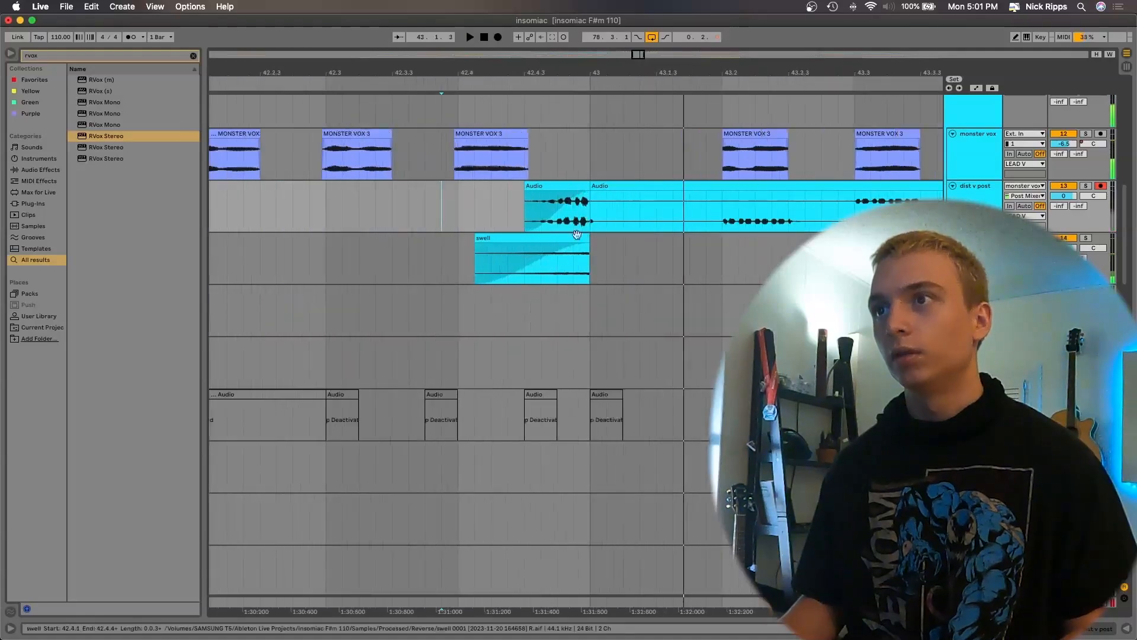
- Try deactivating the dist v post and swell clips that end at bar 43, reactivate both and play the passage
{"action": "key", "text": "0"}
{"action": "left_click", "coordinate": [563, 238], "text": "shift"}
{"action": "key", "text": "0"}
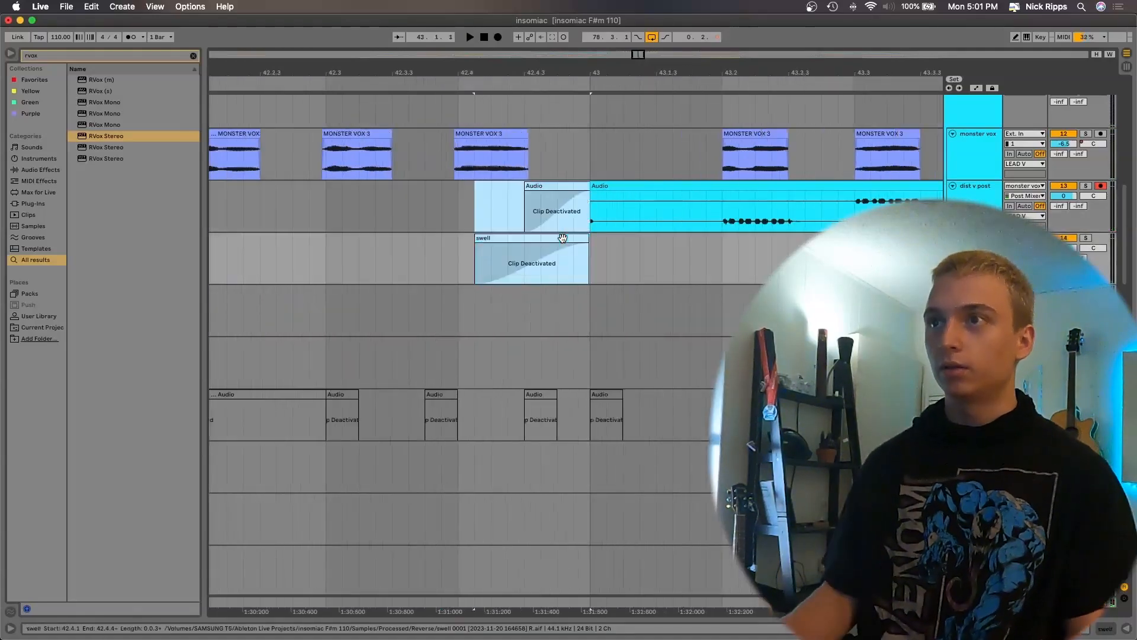
{"action": "key", "text": "0"}
{"action": "key", "text": "space"}
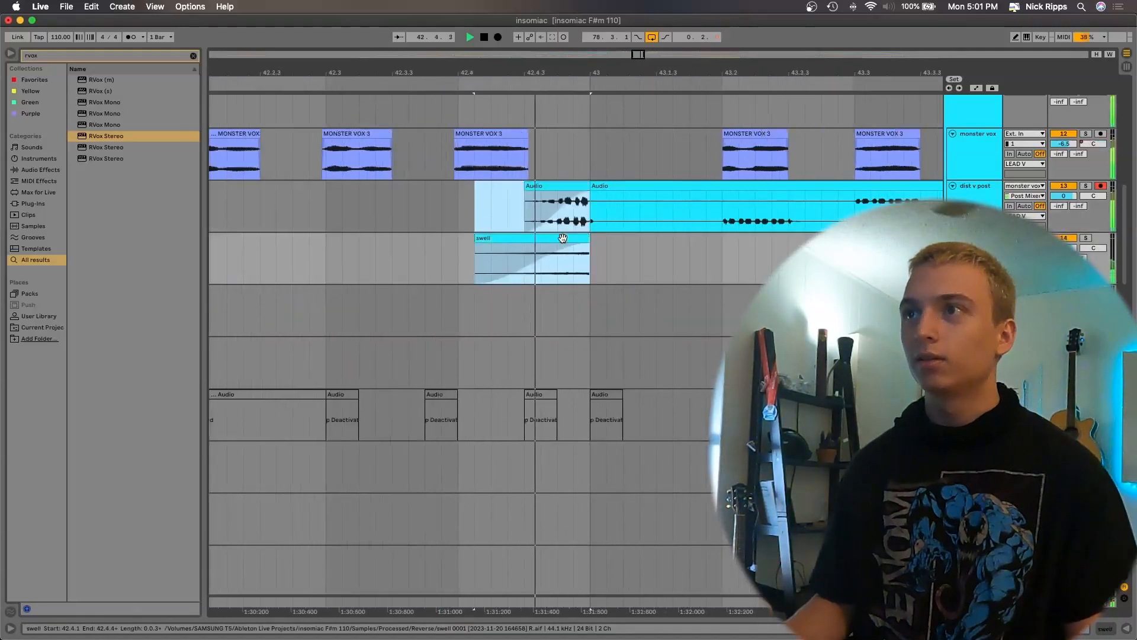
- Solo the monster vox track and display its device chain while playing the passage around bar 43
{"action": "left_click", "coordinate": [1086, 133]}
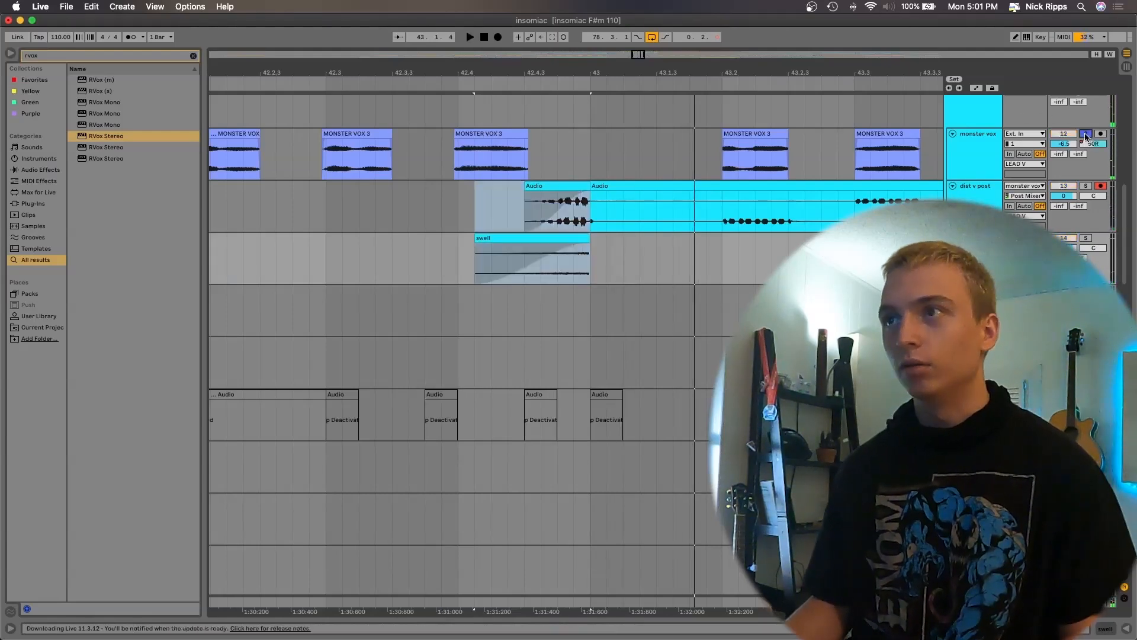
{"action": "key", "text": "shift+Tab"}
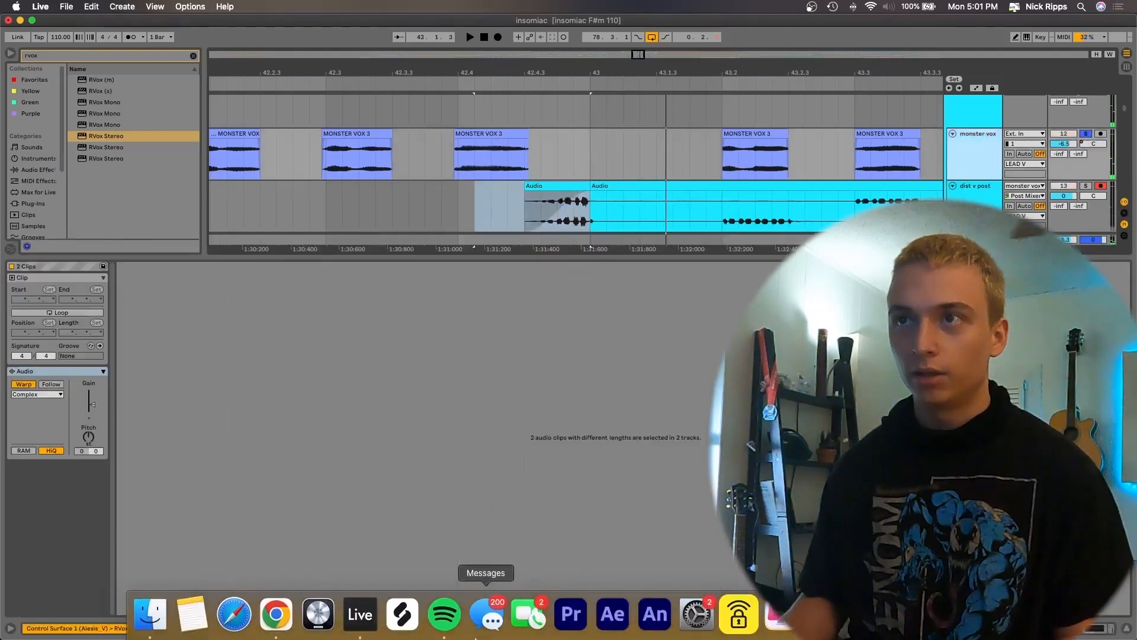
{"action": "key", "text": "shift+Tab"}
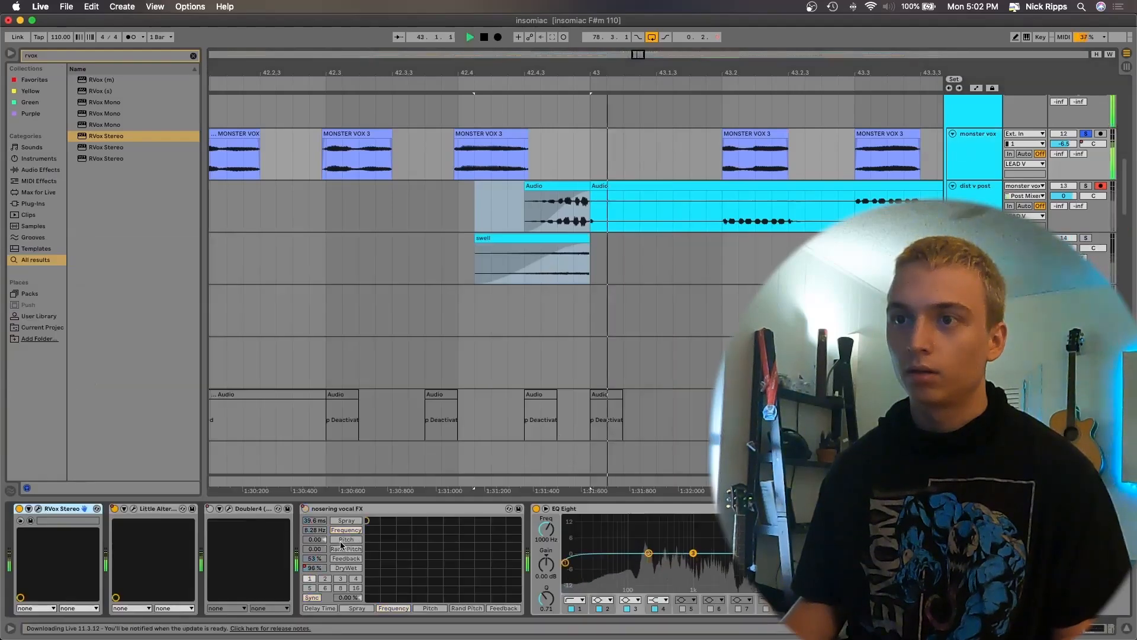
{"action": "key", "text": "super+alt+l"}
{"action": "key", "text": "space"}
{"action": "left_click", "coordinate": [588, 207]}
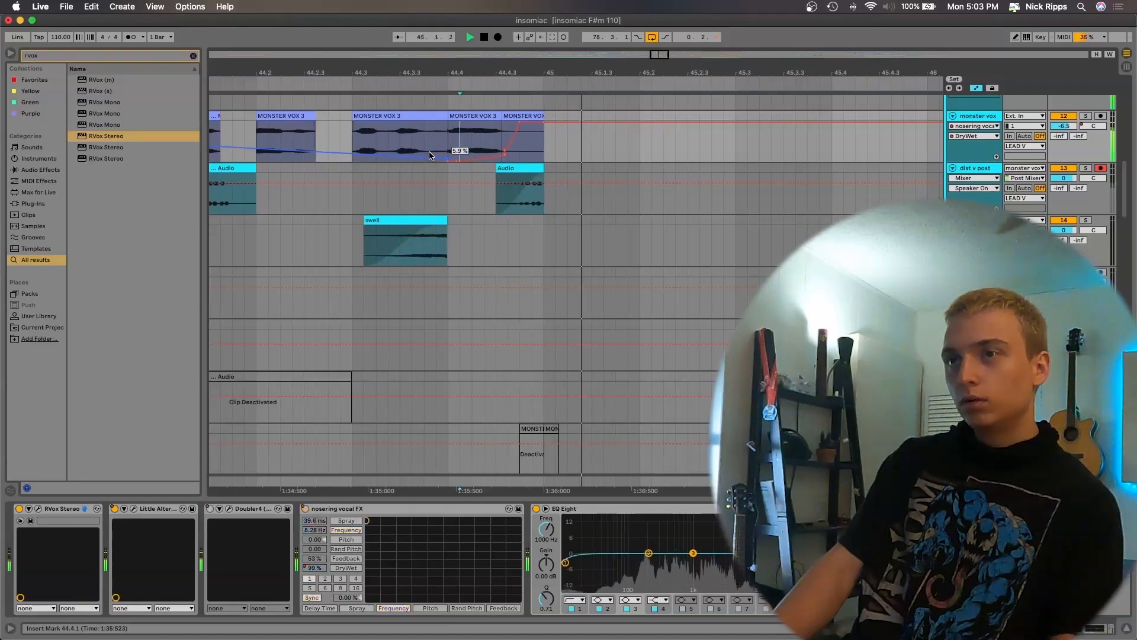
- Solo the monster vox track and audition its ending from just before bar 44.4
{"action": "left_click", "coordinate": [445, 150]}
{"action": "left_click", "coordinate": [1086, 116]}
{"action": "key", "text": "space"}
{"action": "key", "text": "space"}
{"action": "left_click", "coordinate": [433, 146]}
{"action": "key", "text": "space"}
- Join the MONSTER VOX 3 pieces between bars 44.4.1 and 45.1.1 into one clip, and audition the ending with the track unsoloed
{"action": "left_click_drag", "start_coordinate": [549, 128], "coordinate": [544, 128]}
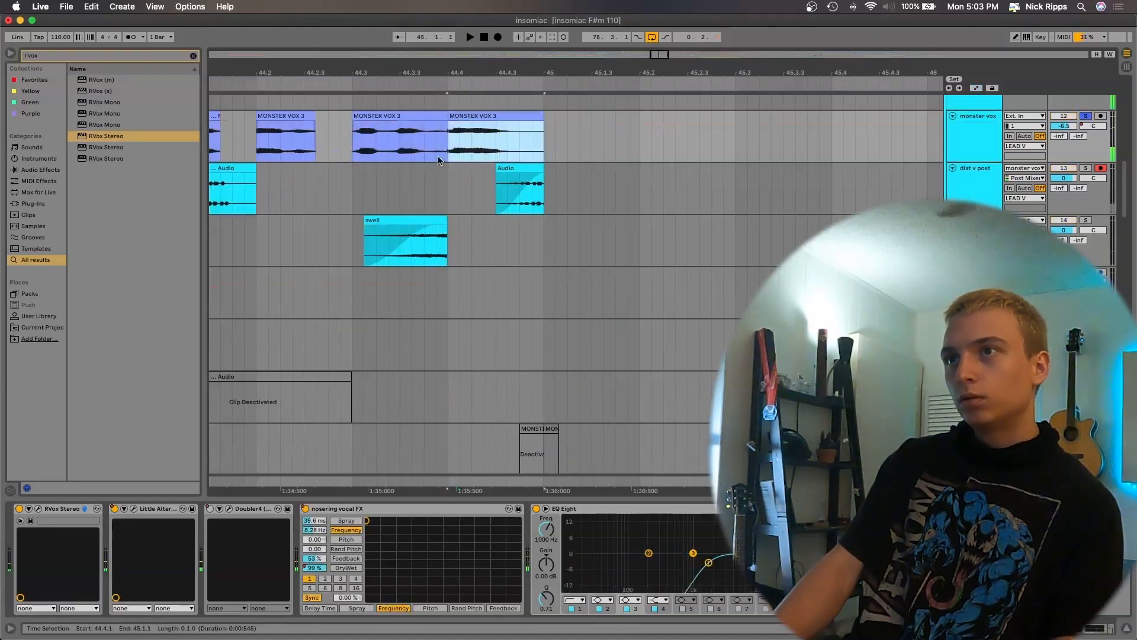
{"action": "left_click", "coordinate": [439, 156]}
{"action": "key", "text": "space"}
{"action": "key", "text": "s"}
- Copy the swell clip that starts near bar 44.3 along its track so the copy ends at bar 45
{"action": "scroll", "coordinate": [466, 171], "scroll_direction": "down", "scroll_amount": 5}
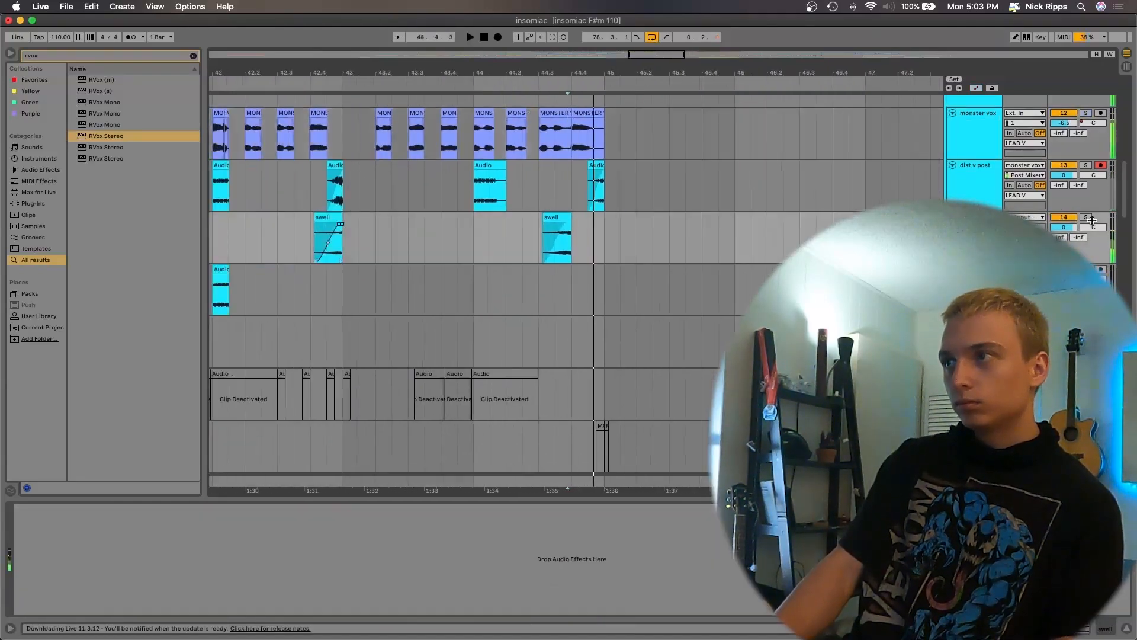
{"action": "left_click", "coordinate": [538, 232]}
{"action": "left_click", "coordinate": [556, 234]}
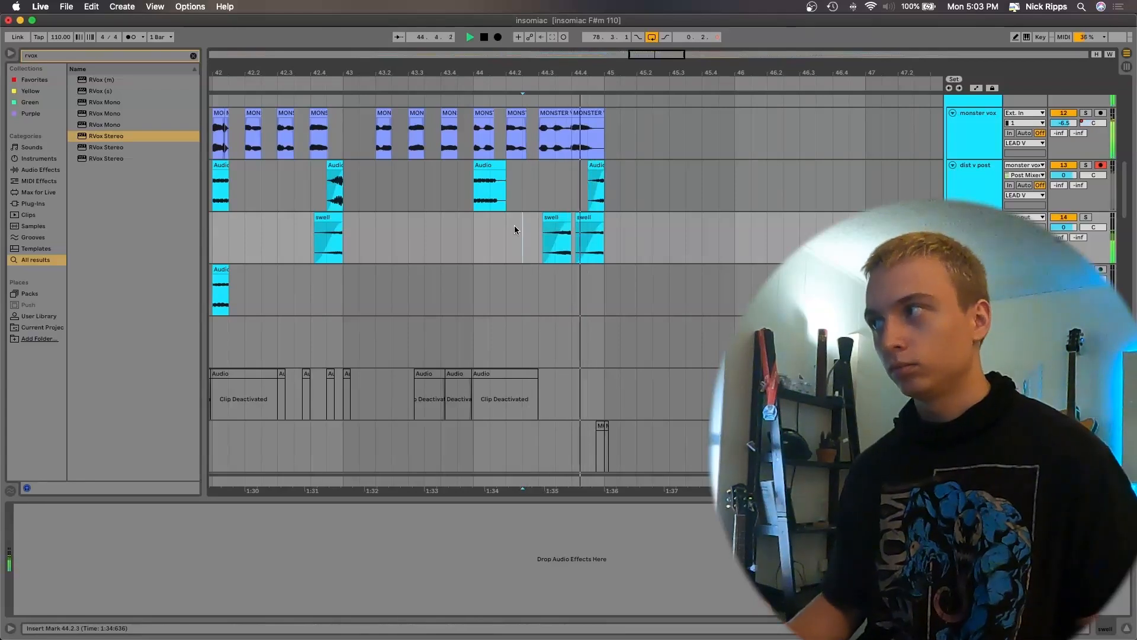
- Deactivate the swell clip at bar 44.3.1 and audition the ending with only the last swell playing
{"action": "left_click", "coordinate": [548, 218]}
{"action": "key", "text": "0"}
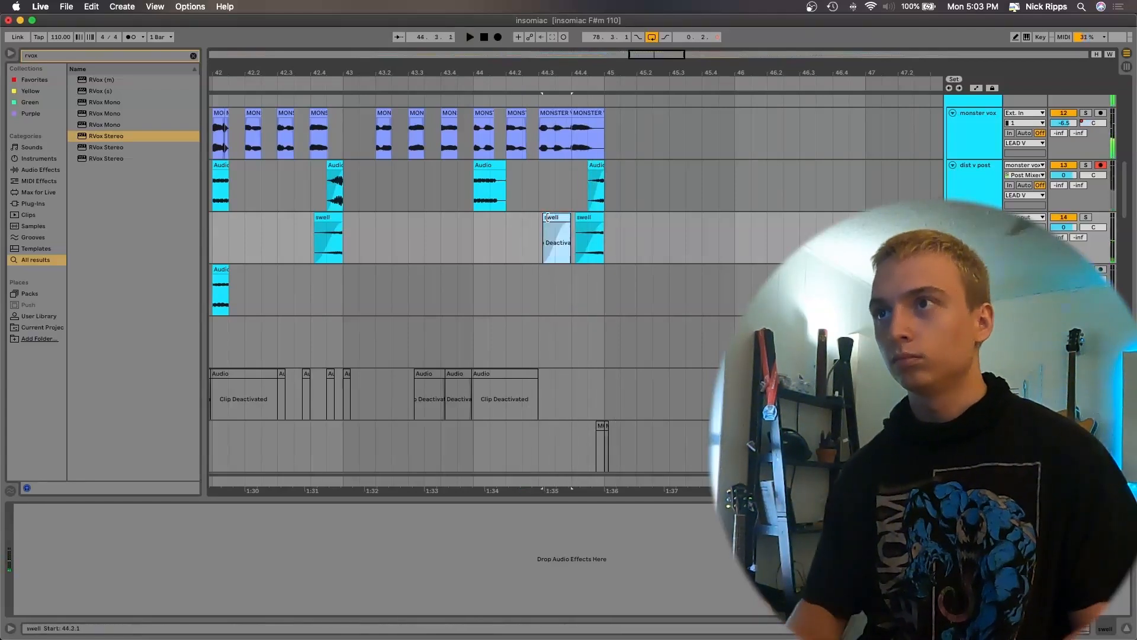
{"action": "scroll", "coordinate": [612, 135], "scroll_direction": "up", "scroll_amount": 5}
{"action": "key", "text": "space"}
{"action": "left_click_drag", "start_coordinate": [457, 112], "coordinate": [581, 112]}
{"action": "left_click", "coordinate": [411, 130]}
{"action": "key", "text": "space"}
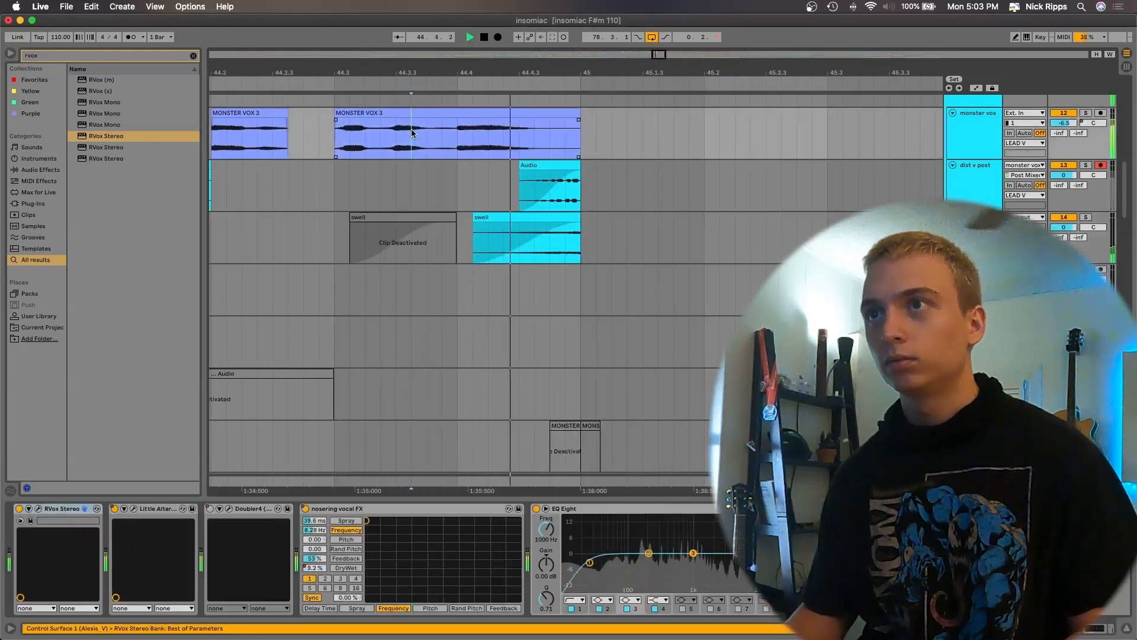
- Reactivate the swell clip at bar 44.3.1, deactivate the copy ending at bar 45, and audition the ending
{"action": "left_click", "coordinate": [302, 222]}
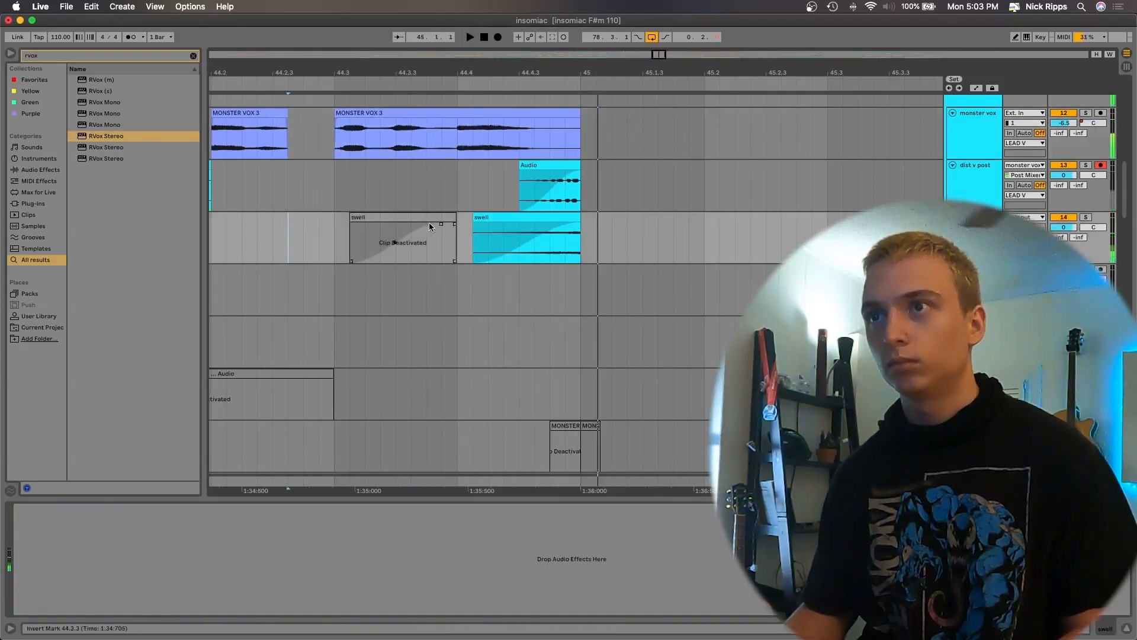
{"action": "key", "text": "super+z"}
{"action": "key", "text": "super+shift+z"}
{"action": "left_click", "coordinate": [403, 218]}
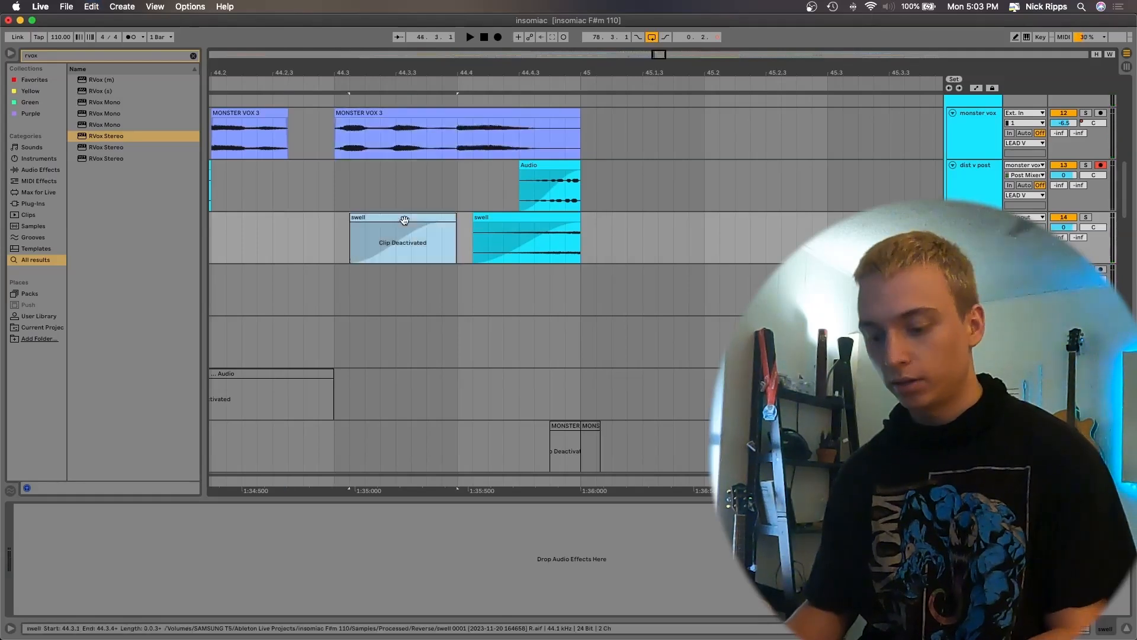
{"action": "key", "text": "0"}
{"action": "left_click", "coordinate": [362, 227]}
{"action": "key", "text": "space"}
{"action": "left_click", "coordinate": [532, 217]}
{"action": "key", "text": "0"}
{"action": "key", "text": "space"}
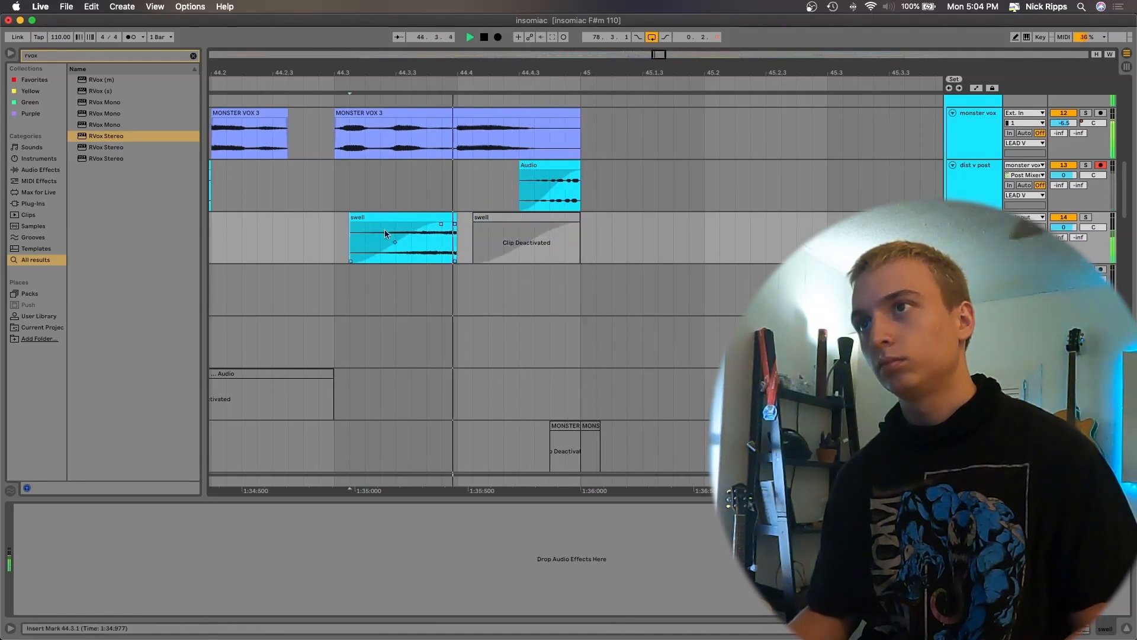
- Reactivate the swell clip ending at bar 45, shorten it to start at bar 44.4.3, and audition the passage
{"action": "left_click", "coordinate": [489, 239]}
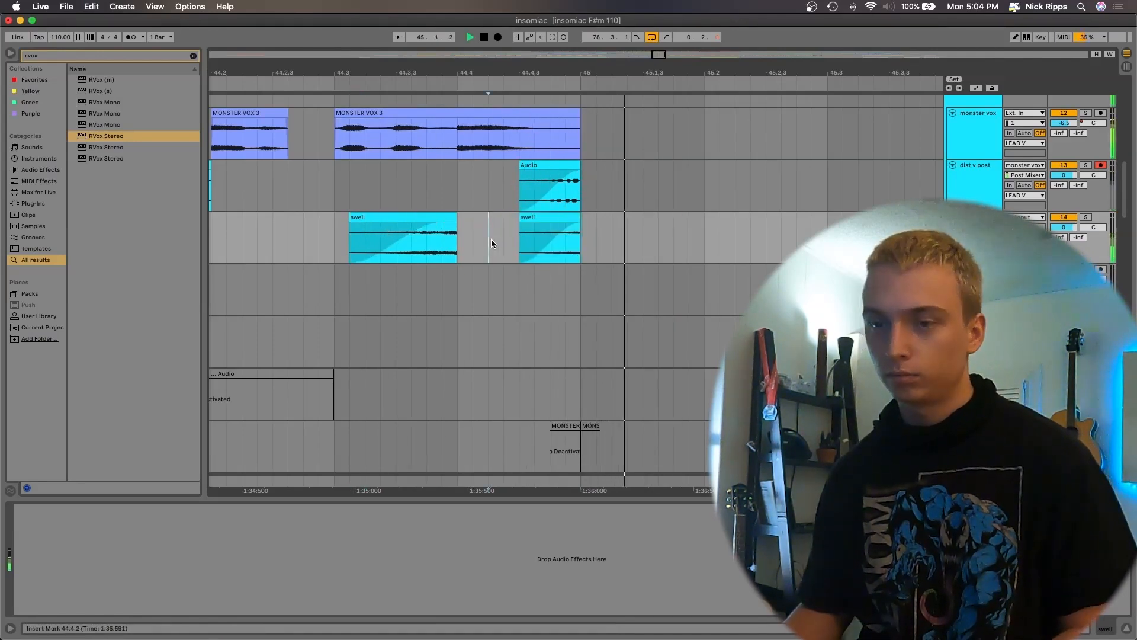
{"action": "left_click", "coordinate": [517, 222]}
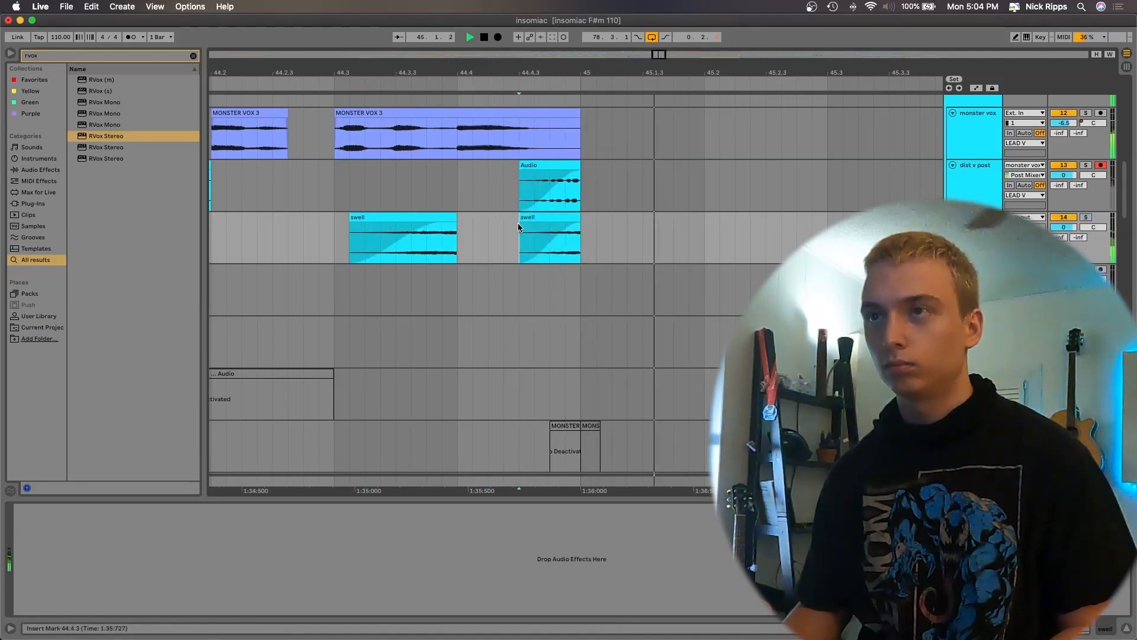
{"action": "left_click", "coordinate": [445, 232]}
{"action": "scroll", "coordinate": [430, 222], "scroll_direction": "down", "scroll_amount": 5}
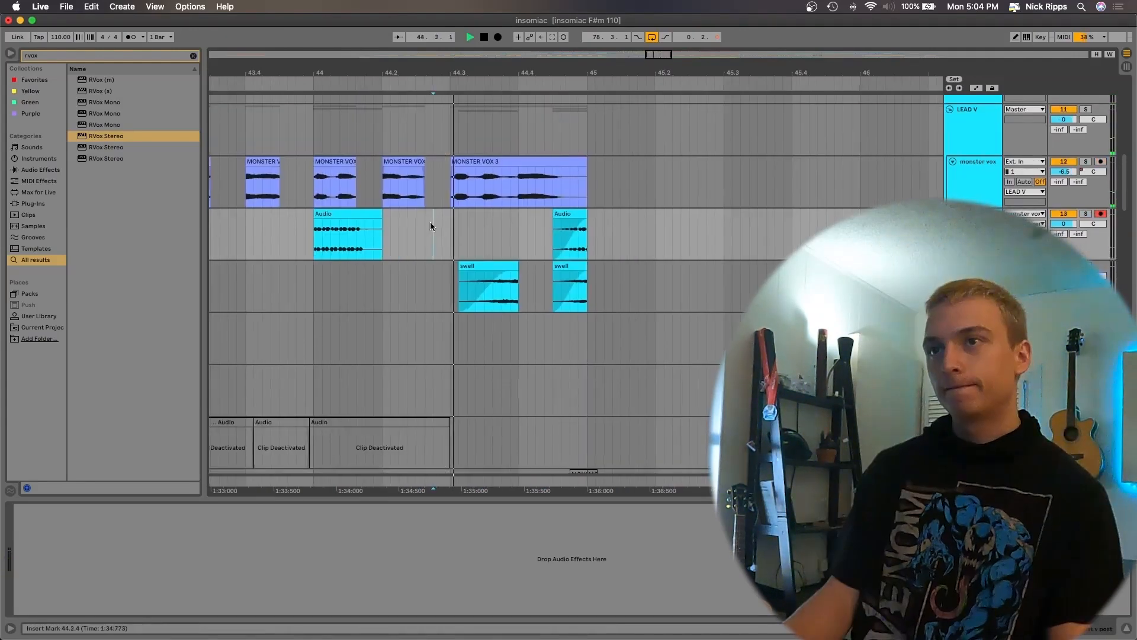
- Try toggling the activation of the short MONSTER VOX clips between bars 44.4.4 and 45.1.2
{"action": "left_click_drag", "start_coordinate": [673, 301], "coordinate": [714, 301]}
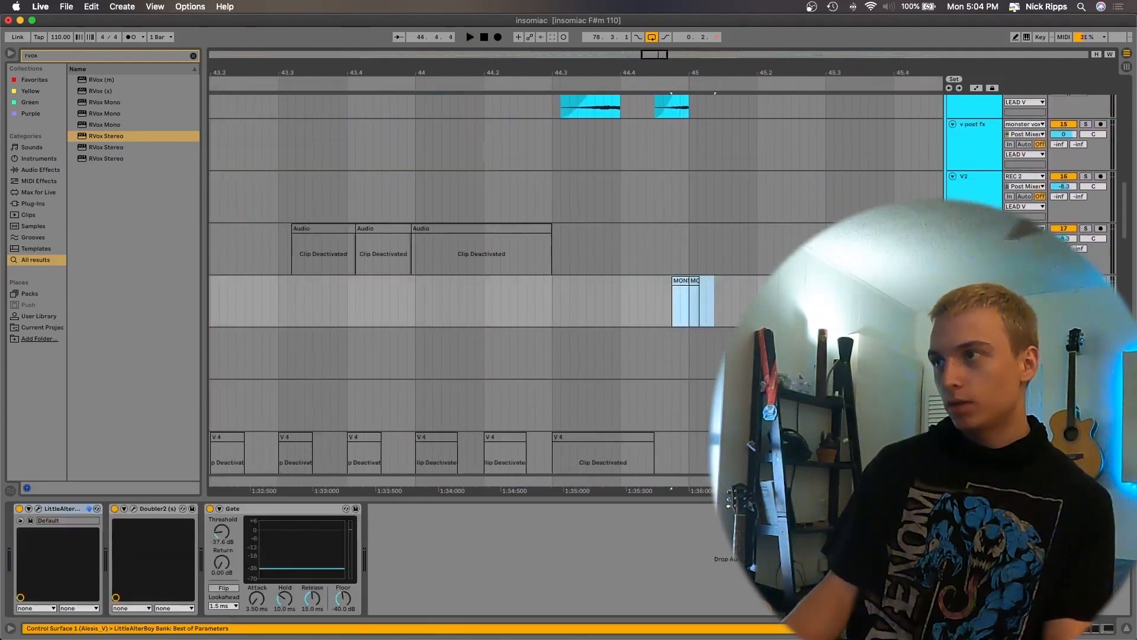
{"action": "key", "text": "0"}
{"action": "scroll", "coordinate": [621, 333], "scroll_direction": "down", "scroll_amount": 5}
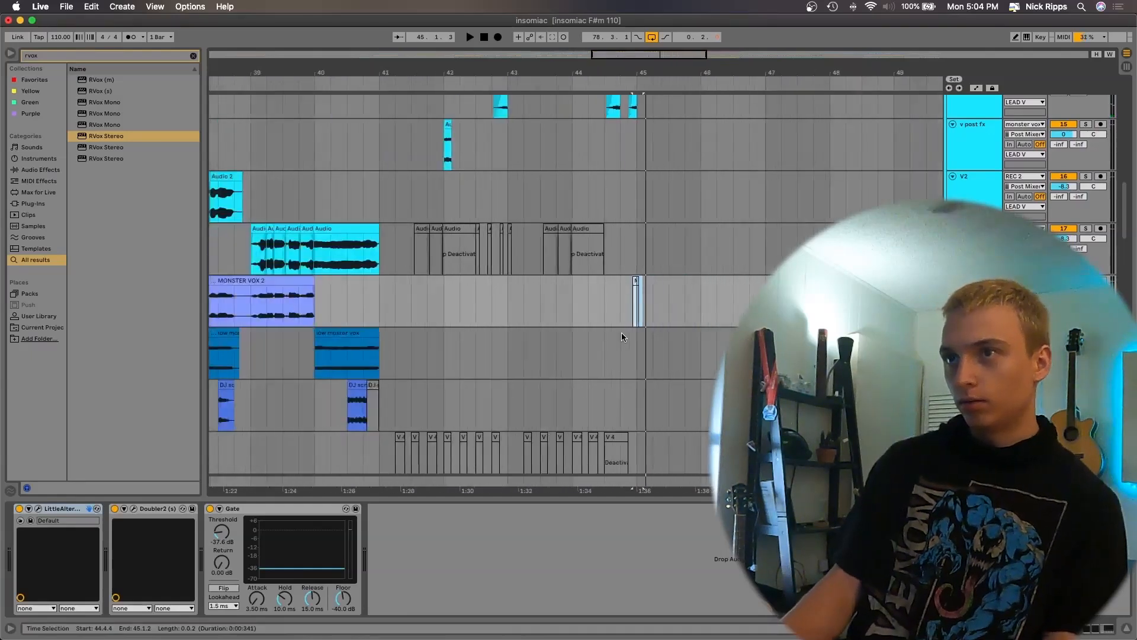
- Activate the V 3 clips between bars 41.2.1 and 46.1.1 and audition them with the other vocals
{"action": "left_click", "coordinate": [636, 248]}
{"action": "key", "text": "space"}
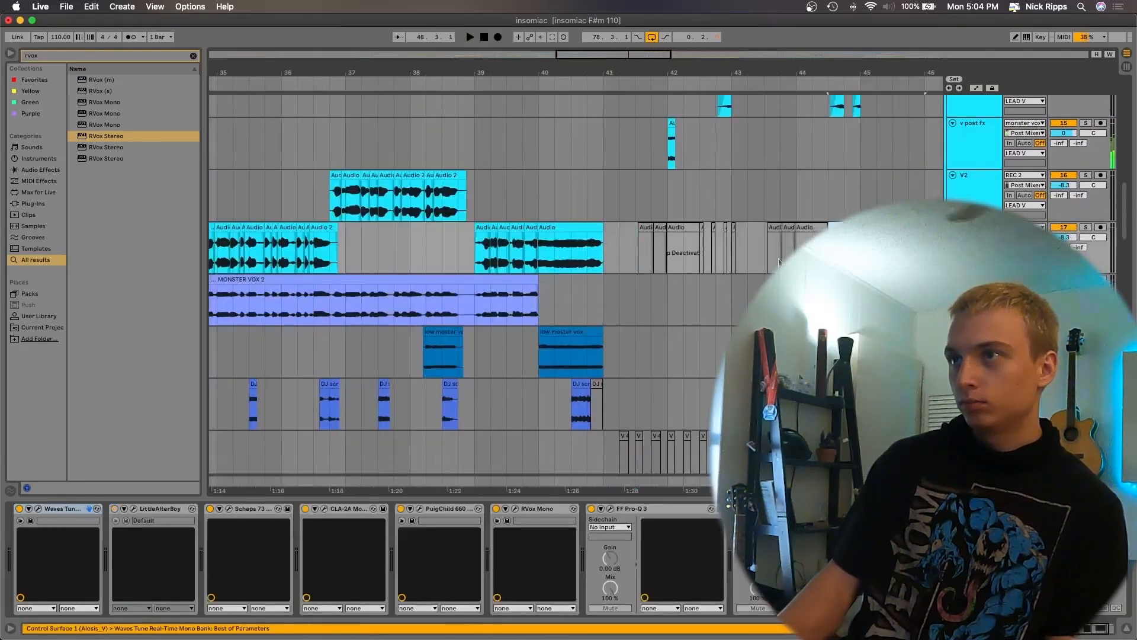
{"action": "left_click", "coordinate": [643, 259]}
{"action": "key", "text": "0"}
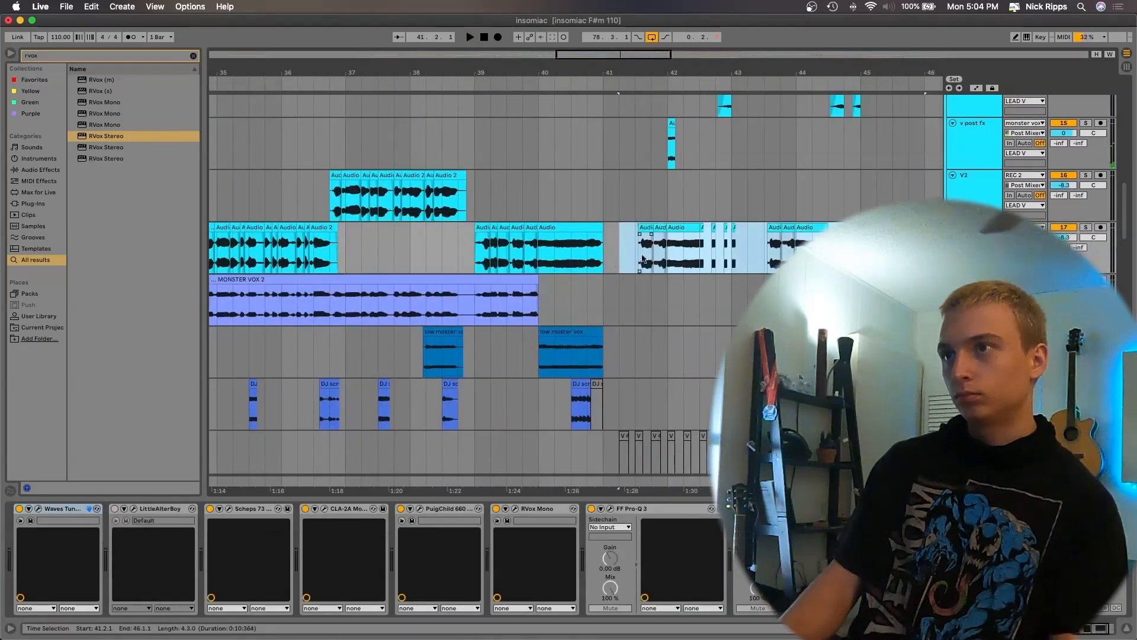
{"action": "scroll", "coordinate": [645, 255], "scroll_direction": "up", "scroll_amount": 5}
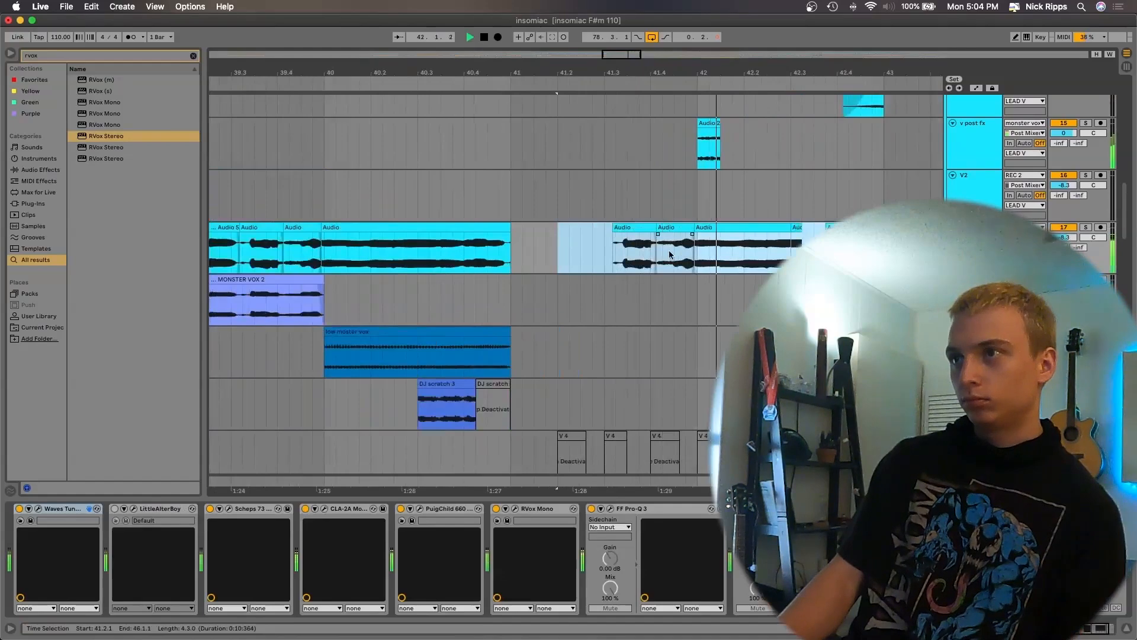
{"action": "scroll", "coordinate": [670, 255], "scroll_direction": "down", "scroll_amount": 3}
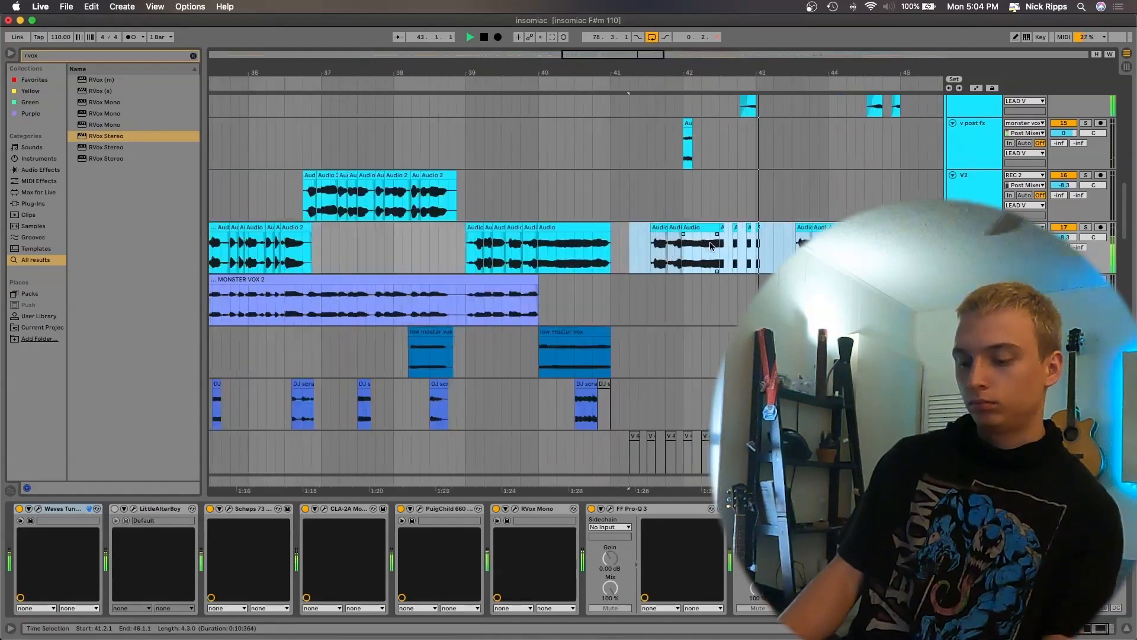
{"action": "scroll", "coordinate": [709, 242], "scroll_direction": "down", "scroll_amount": 2}
{"action": "scroll", "coordinate": [690, 234], "scroll_direction": "right", "scroll_amount": 2}
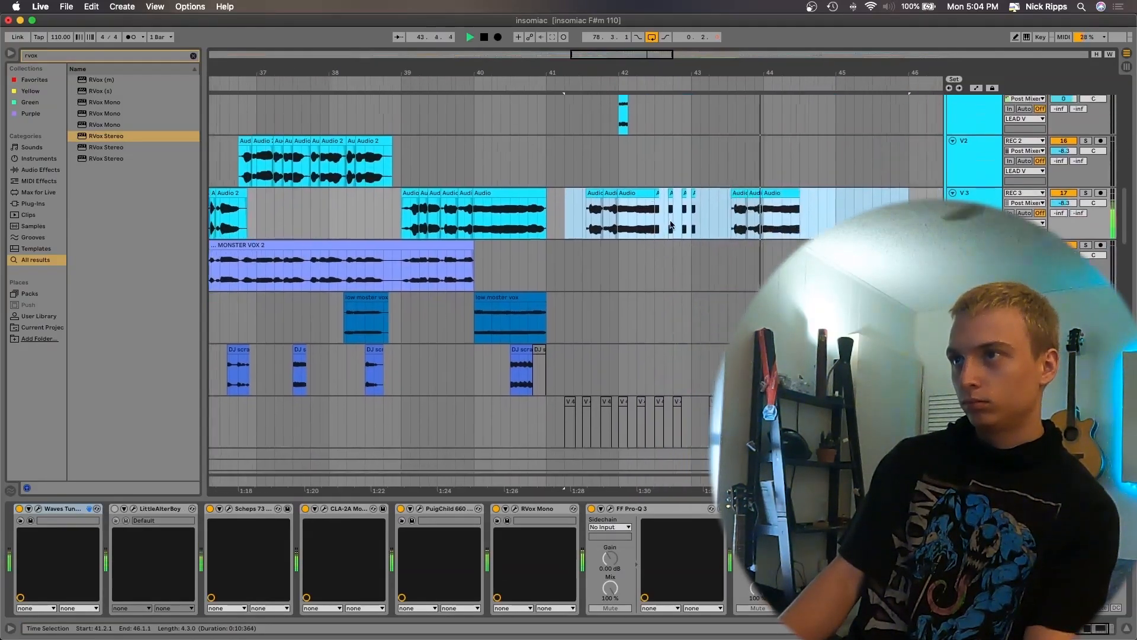
- Deactivate the V 3 clips between bars 41.3.1 and 42.3.1, audition the passage, and reactivate them
{"action": "left_click", "coordinate": [655, 224]}
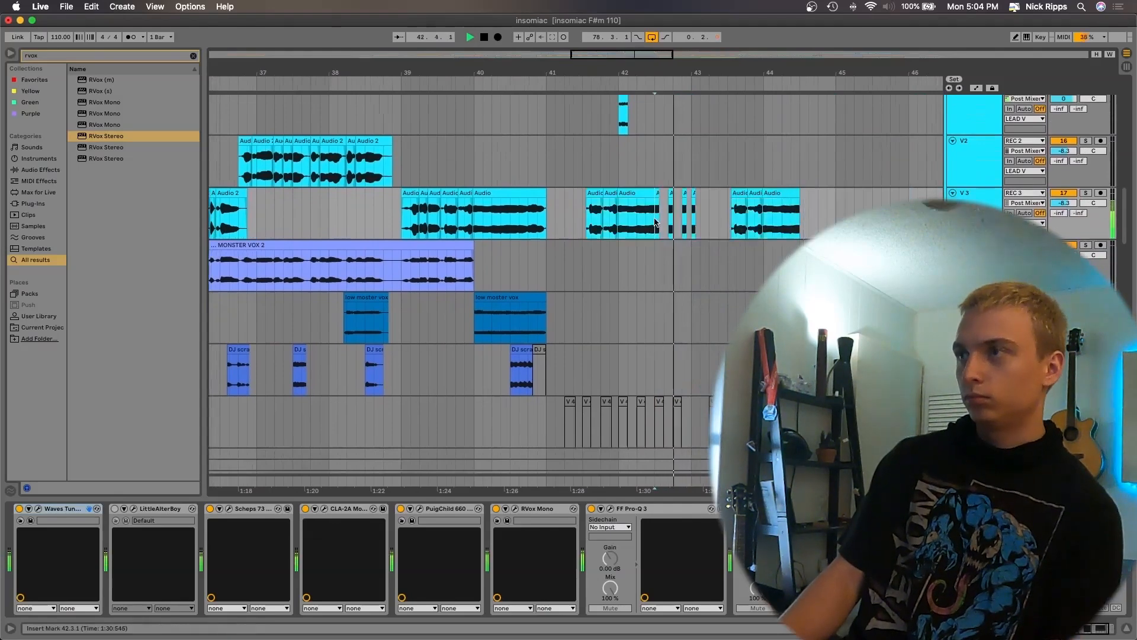
{"action": "left_click_drag", "start_coordinate": [655, 223], "coordinate": [590, 218]}
{"action": "key", "text": "space"}
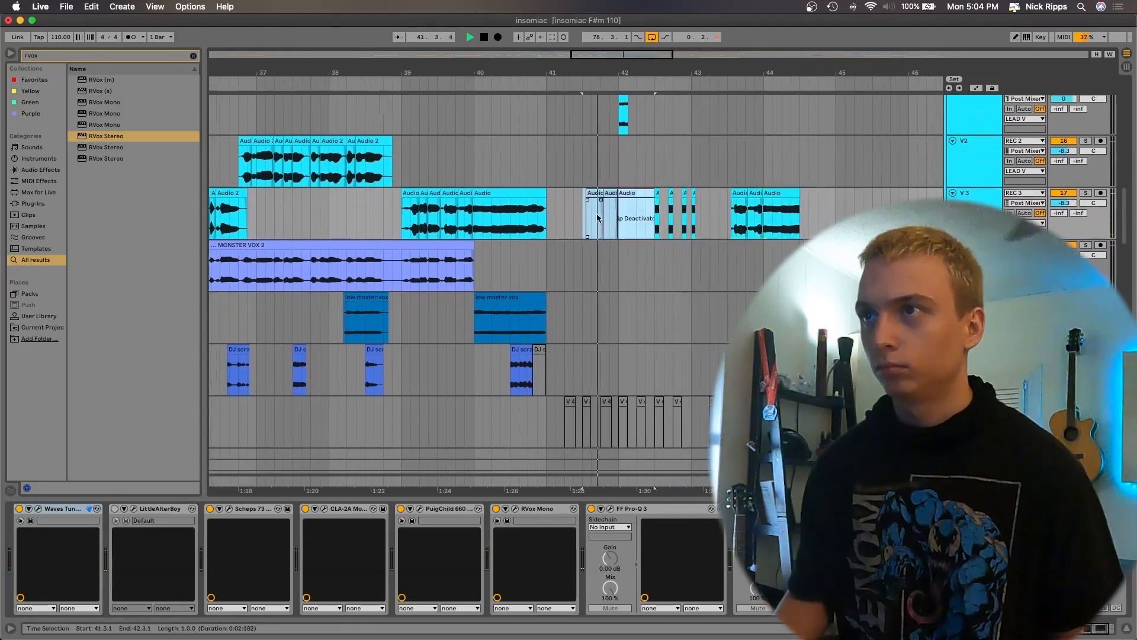
{"action": "scroll", "coordinate": [647, 240], "scroll_direction": "up", "scroll_amount": 3}
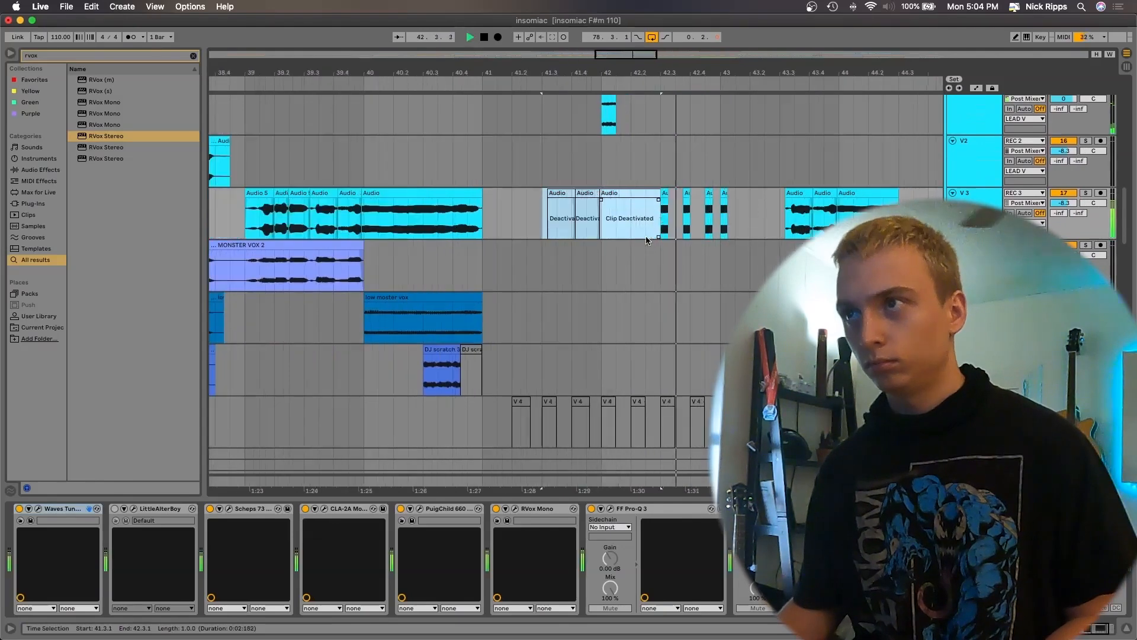
{"action": "scroll", "coordinate": [647, 240], "scroll_direction": "right", "scroll_amount": 5}
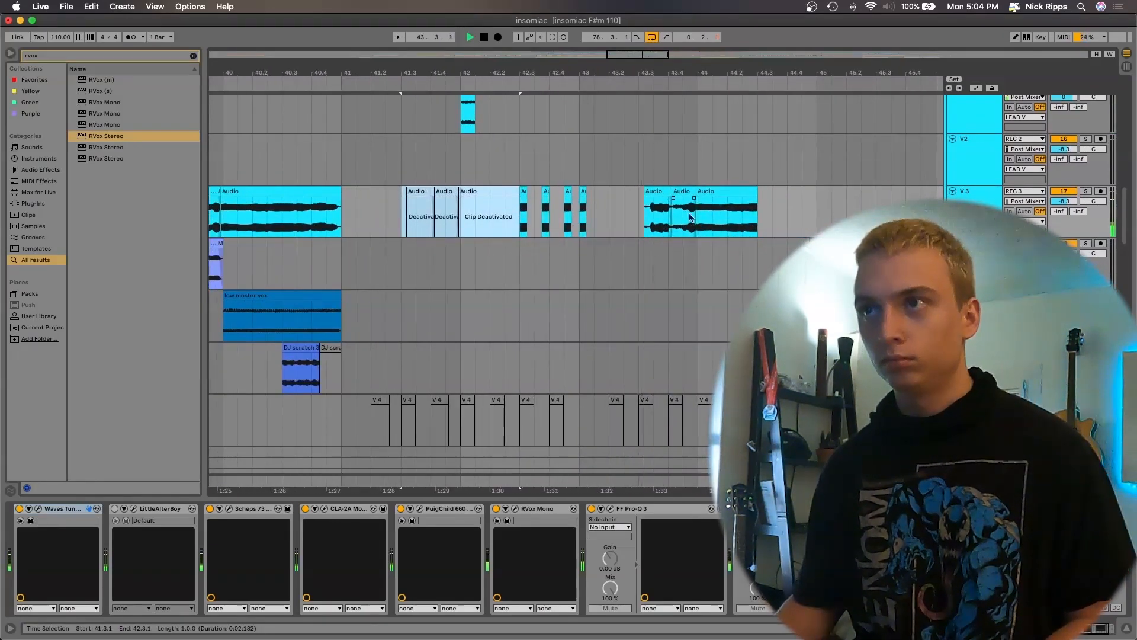
{"action": "key", "text": "0"}
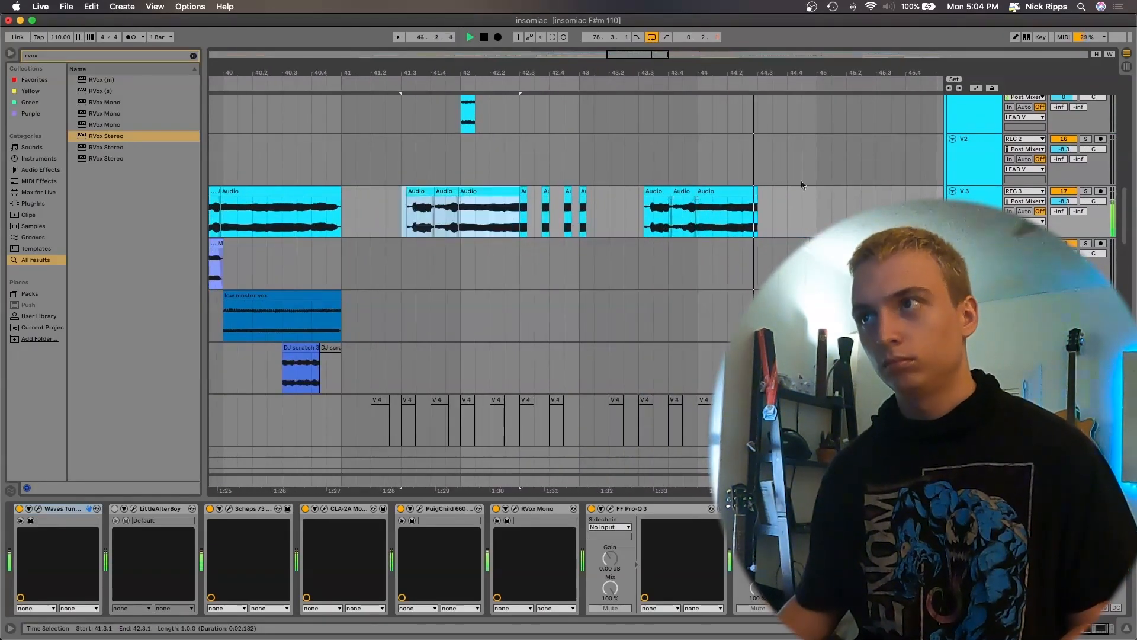
- Stop auditioning the V 3 layer and deactivate its clips between bars 41.1.1 and 45.1.1
{"action": "scroll", "coordinate": [827, 180], "scroll_direction": "down", "scroll_amount": 3}
{"action": "key", "text": "space"}
{"action": "left_click", "coordinate": [696, 213]}
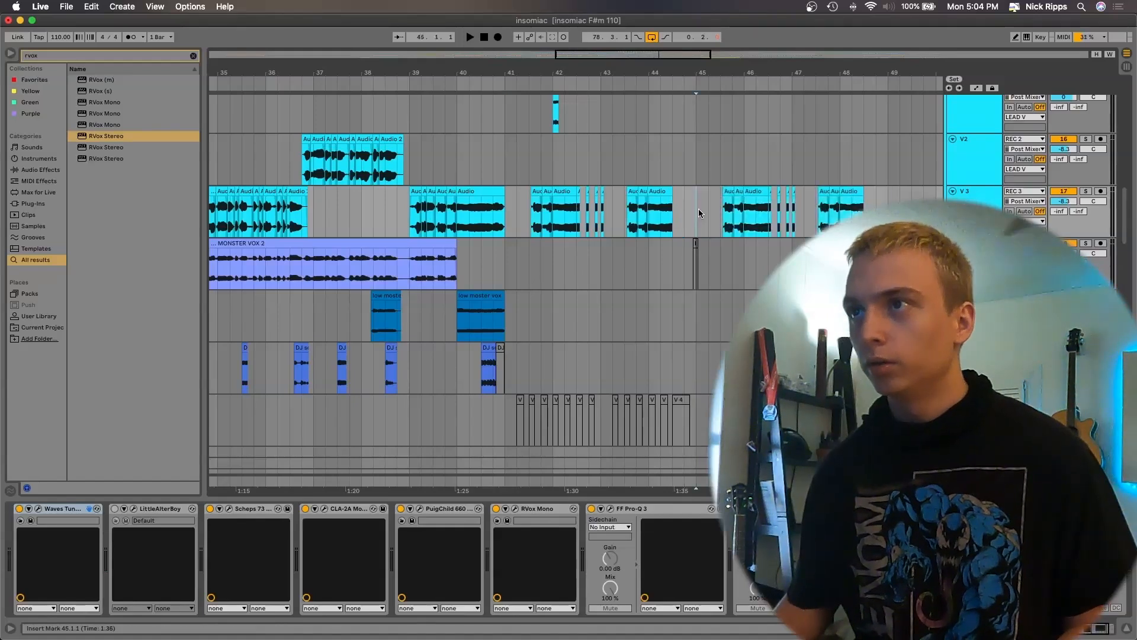
{"action": "key", "text": "space"}
{"action": "left_click_drag", "start_coordinate": [697, 213], "coordinate": [505, 206]}
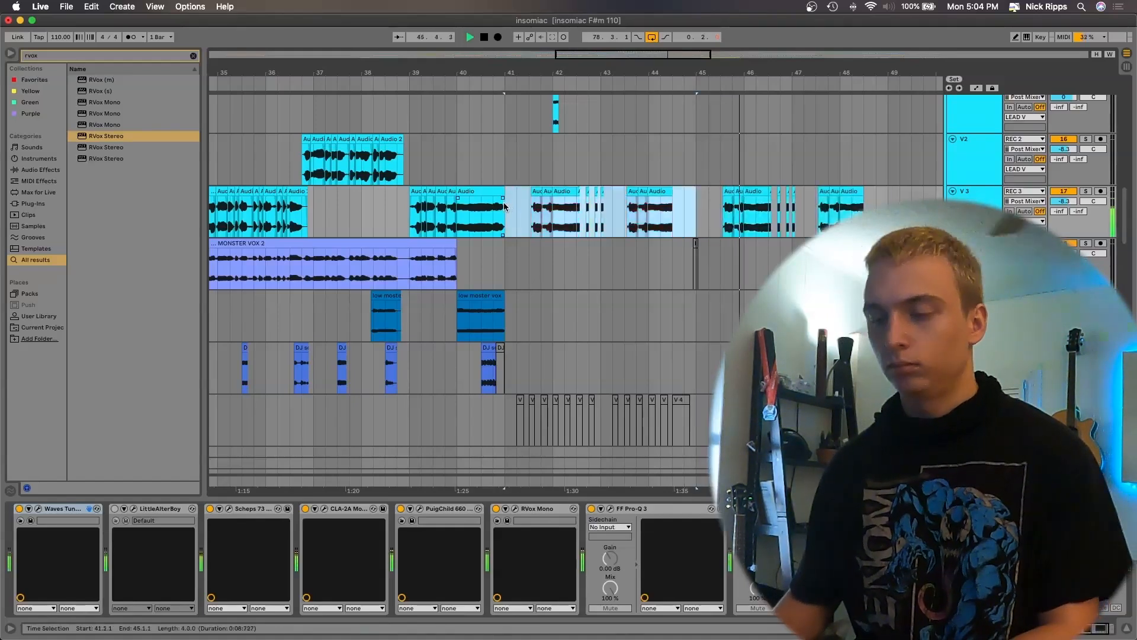
{"action": "key", "text": "0"}
- Activate the V 4 clips between bars 41 and 45 on the track below DJ scratch
{"action": "scroll", "coordinate": [731, 180], "scroll_direction": "up", "scroll_amount": 4}
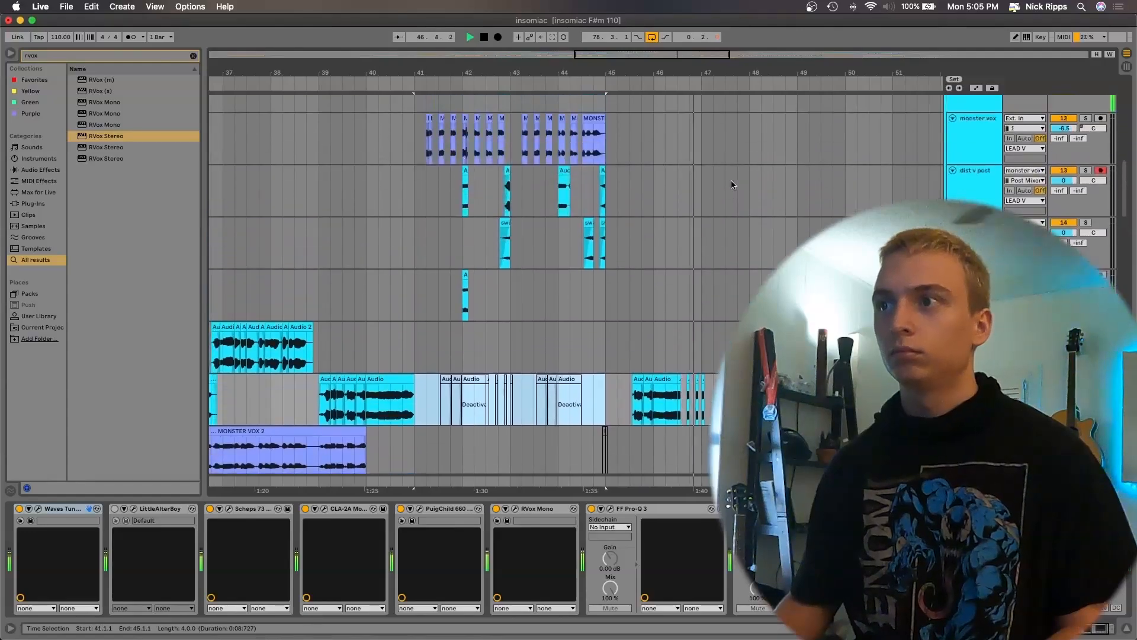
{"action": "scroll", "coordinate": [731, 180], "scroll_direction": "up", "scroll_amount": 8}
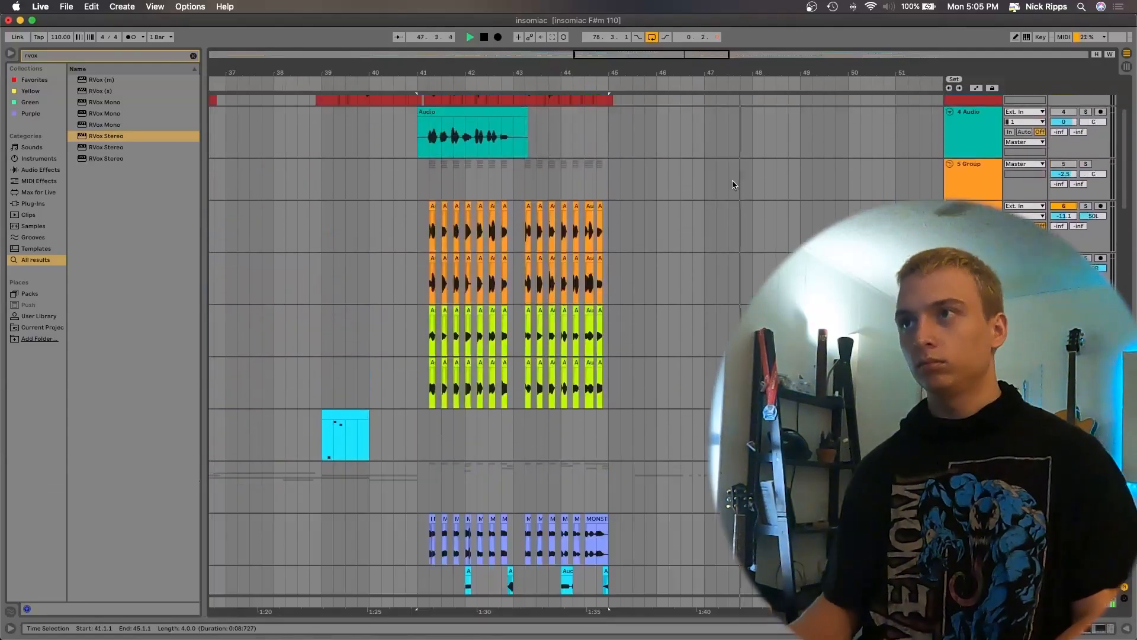
{"action": "scroll", "coordinate": [732, 180], "scroll_direction": "down", "scroll_amount": 15}
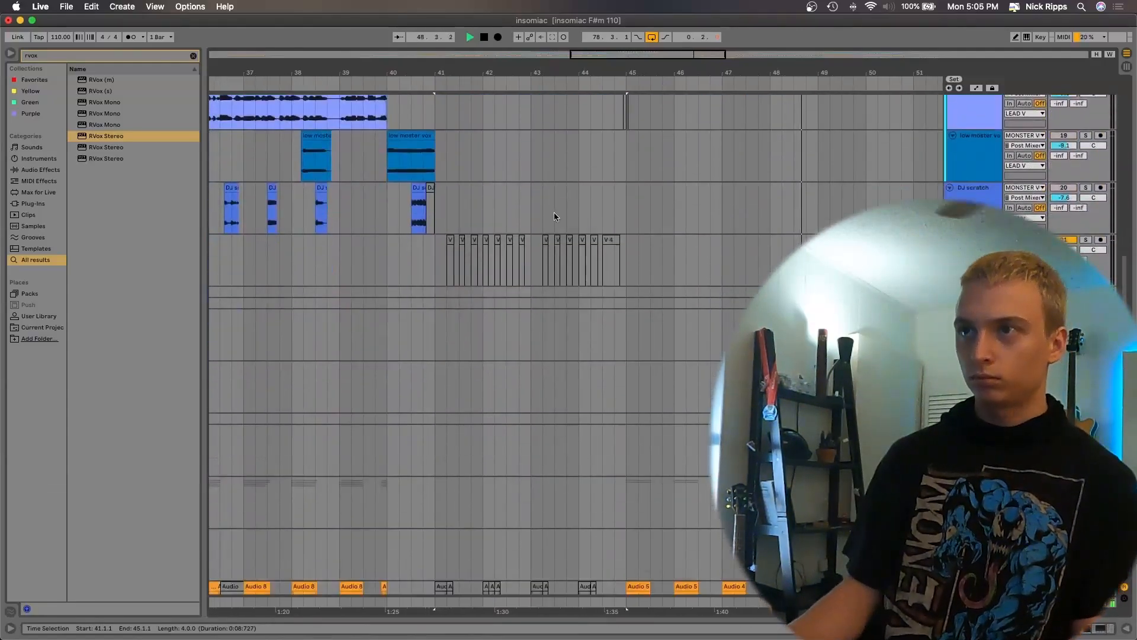
{"action": "left_click_drag", "start_coordinate": [620, 260], "coordinate": [432, 265]}
{"action": "key", "text": "0"}
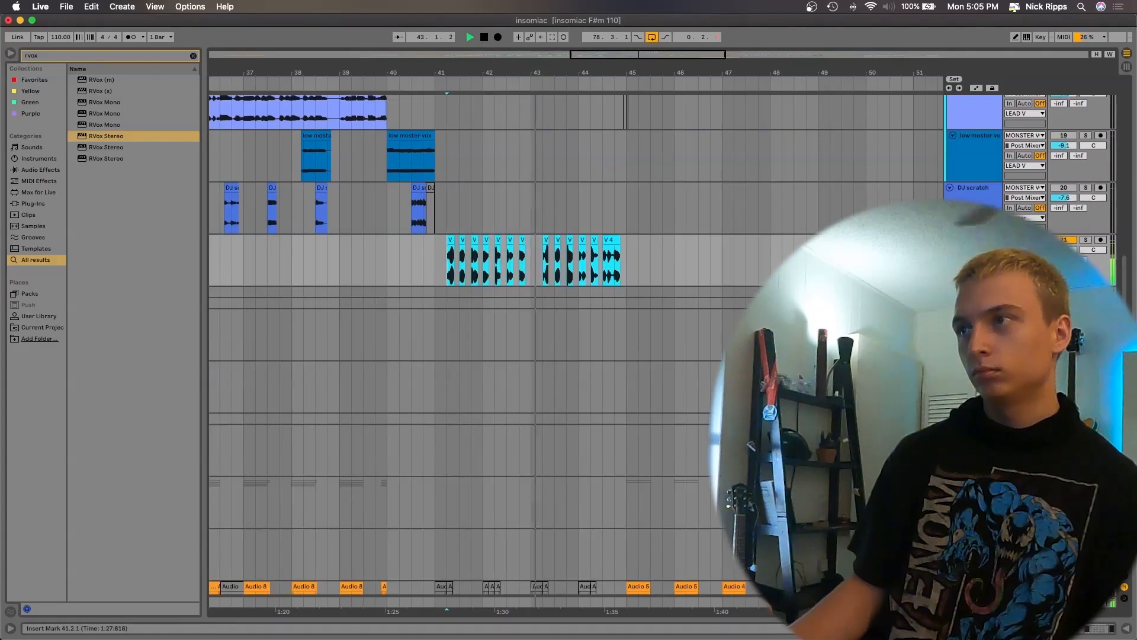
- Audition the V 4 clips soloed and in the full mix from bar 41, with their track's device chain displayed
{"action": "key", "text": "super+alt+l"}
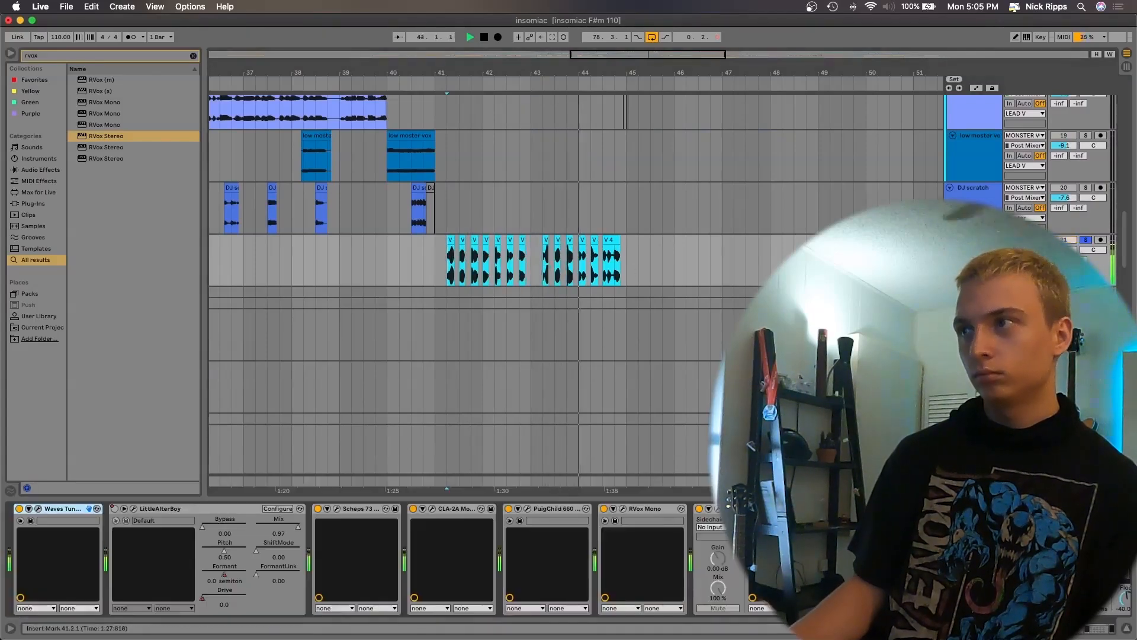
{"action": "scroll", "coordinate": [678, 244], "scroll_direction": "down", "scroll_amount": 5}
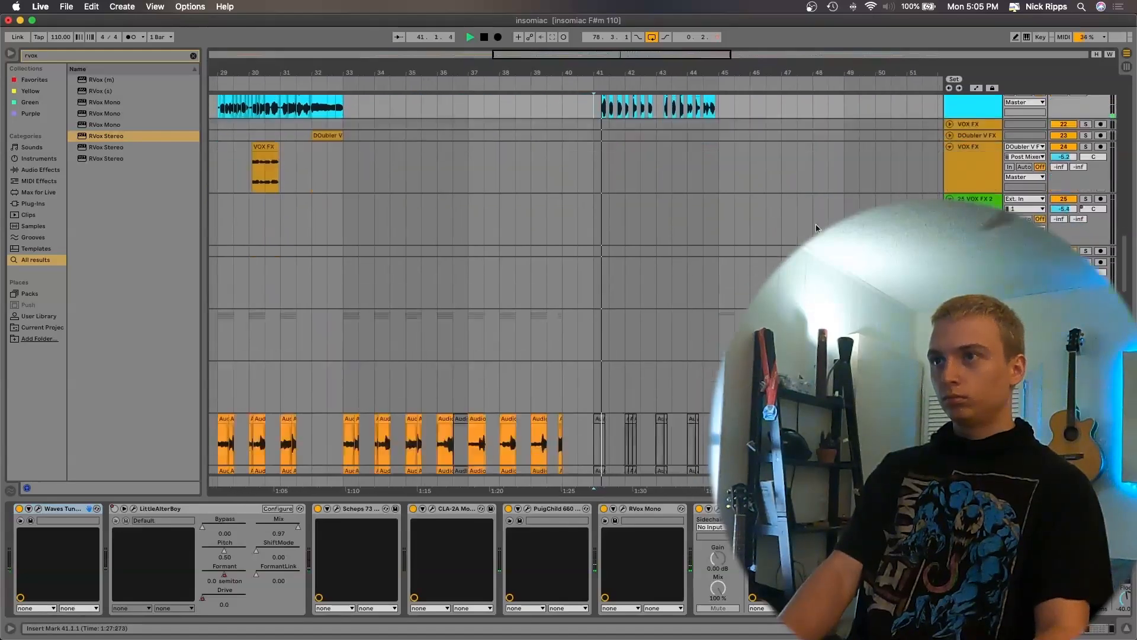
{"action": "scroll", "coordinate": [816, 228], "scroll_direction": "down", "scroll_amount": 9}
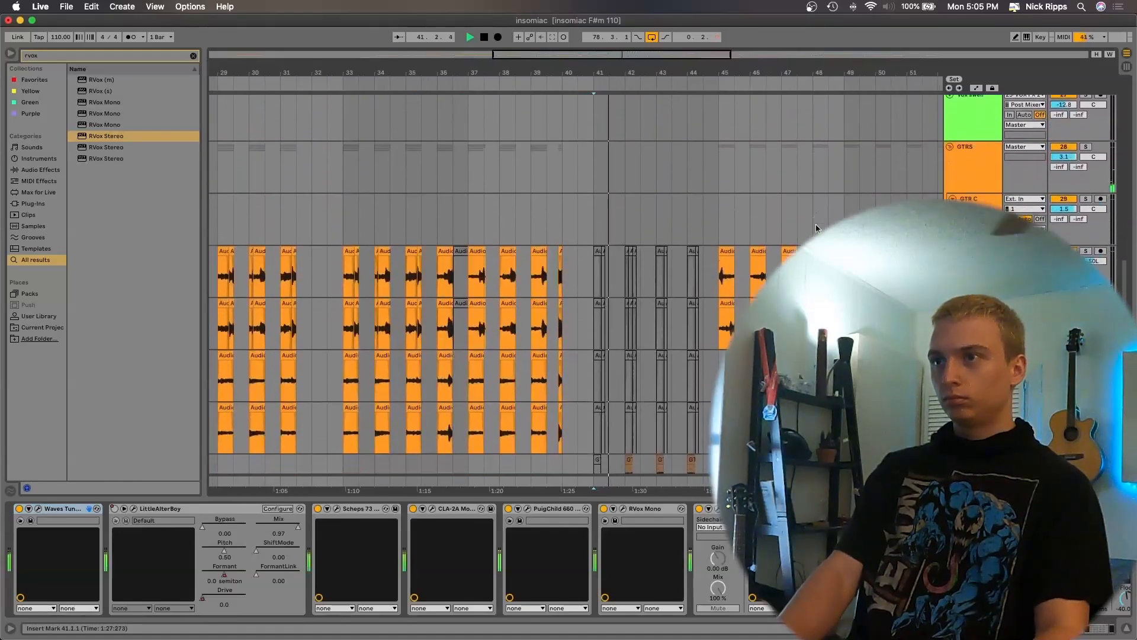
{"action": "scroll", "coordinate": [816, 228], "scroll_direction": "up", "scroll_amount": 14}
{"action": "scroll", "coordinate": [703, 237], "scroll_direction": "up", "scroll_amount": 5}
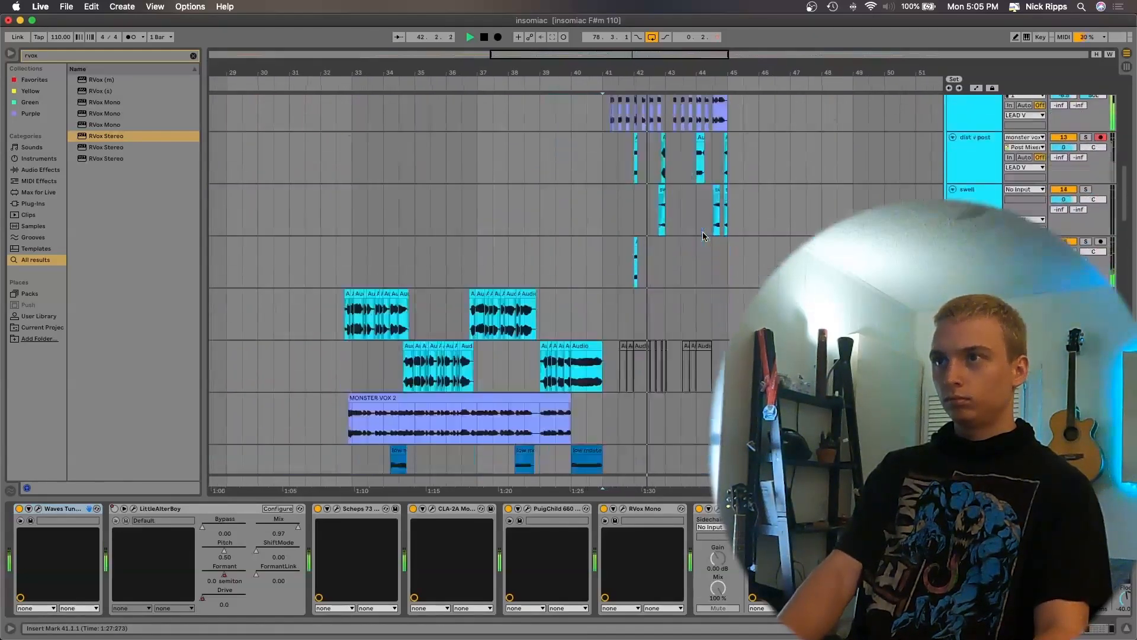
- Select the V 4 clips between bars 41.1.1 and 45.1.1 and consolidate them
{"action": "scroll", "coordinate": [703, 236], "scroll_direction": "down", "scroll_amount": 8}
{"action": "left_click_drag", "start_coordinate": [728, 355], "coordinate": [611, 355]}
{"action": "key", "text": "super+j"}
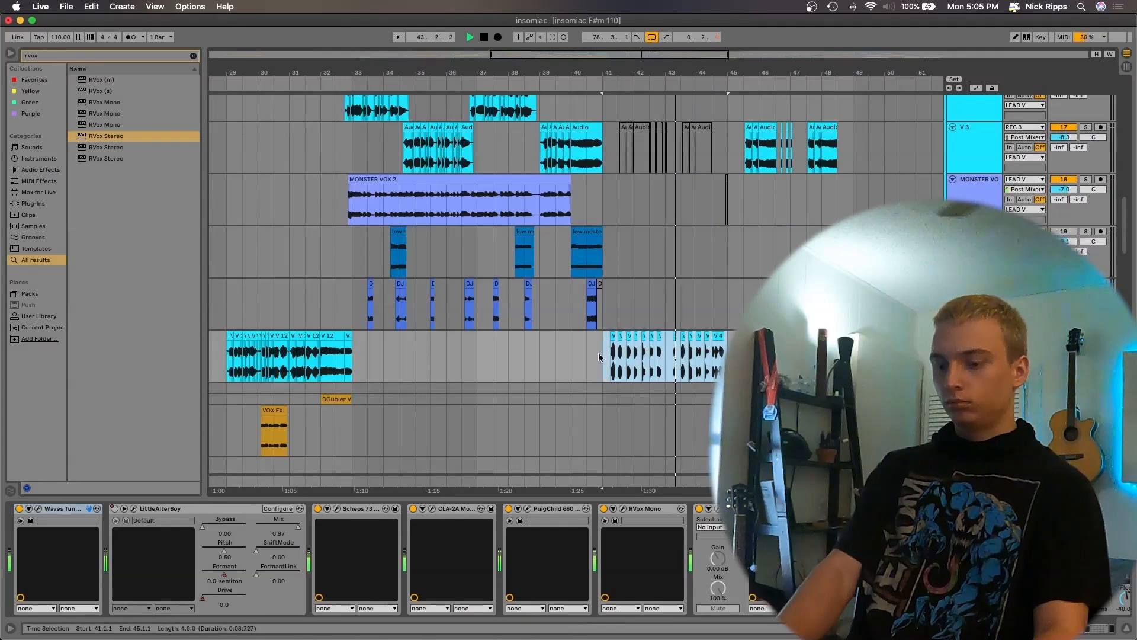
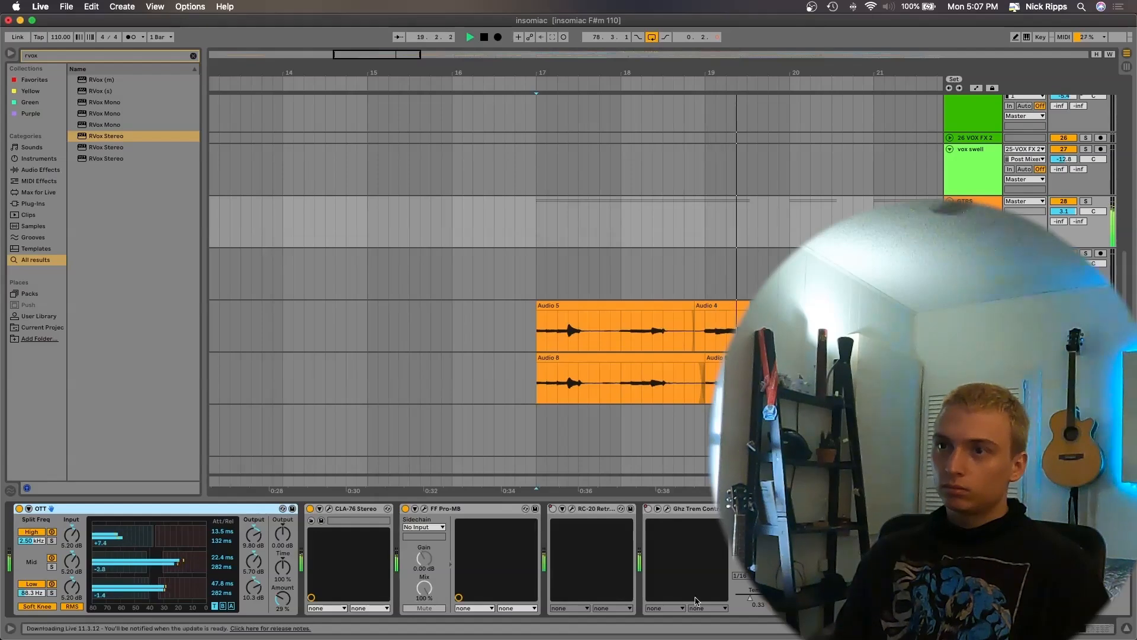
- Set the attack of the GTRS group's CLA-76 compressor to 5 and close the plug-in window
{"action": "left_click", "coordinate": [329, 509]}
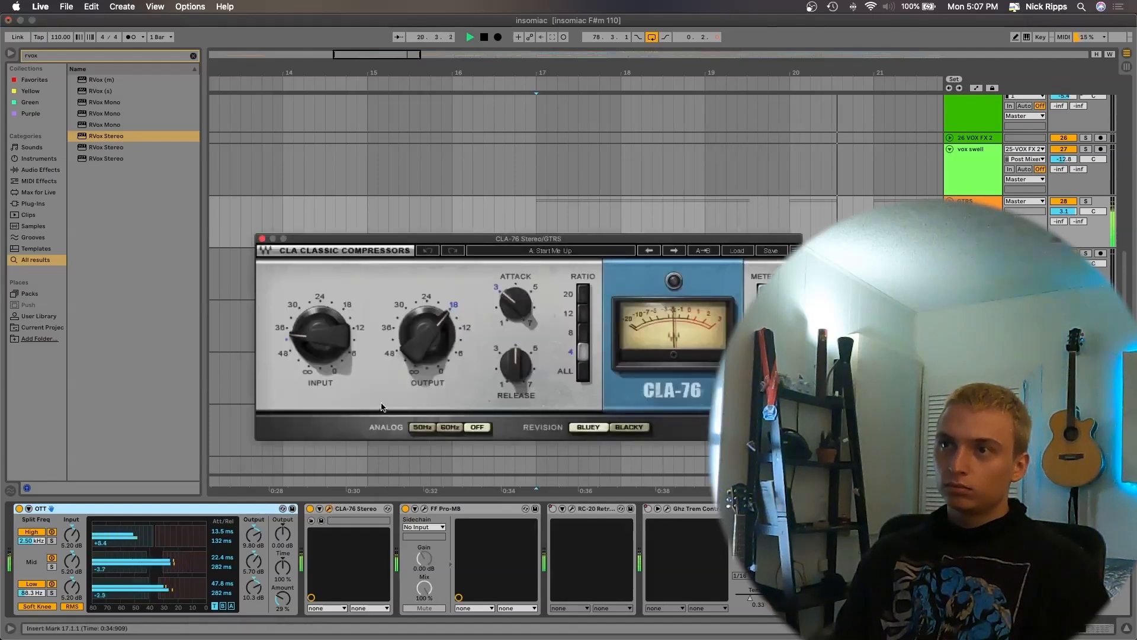
{"action": "left_click_drag", "start_coordinate": [516, 318], "coordinate": [516, 305]}
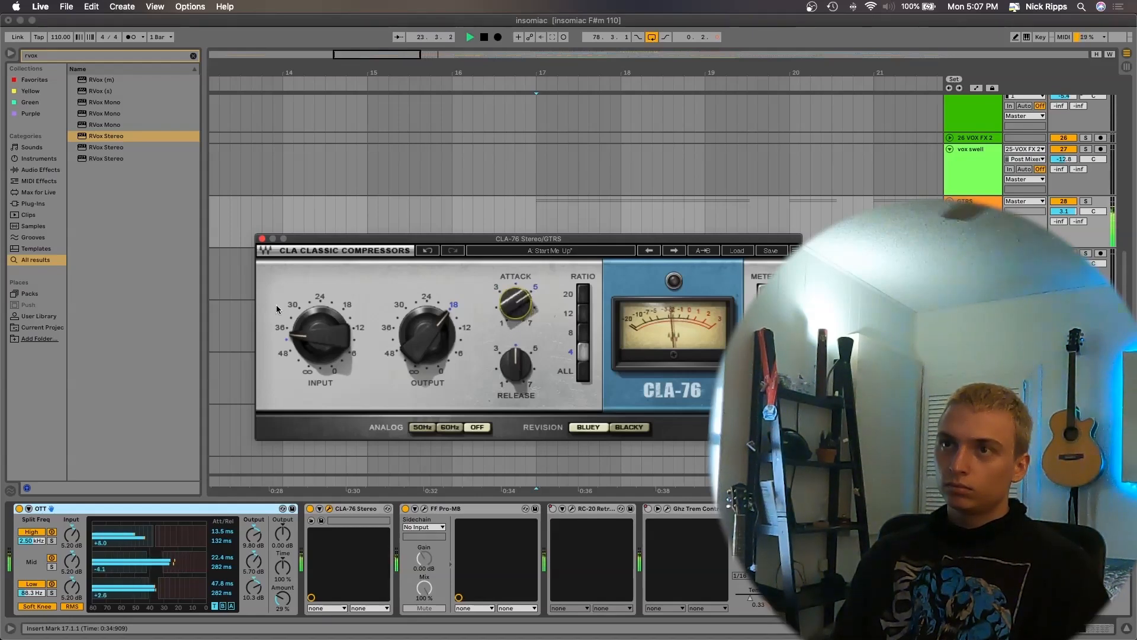
{"action": "left_click", "coordinate": [262, 239]}
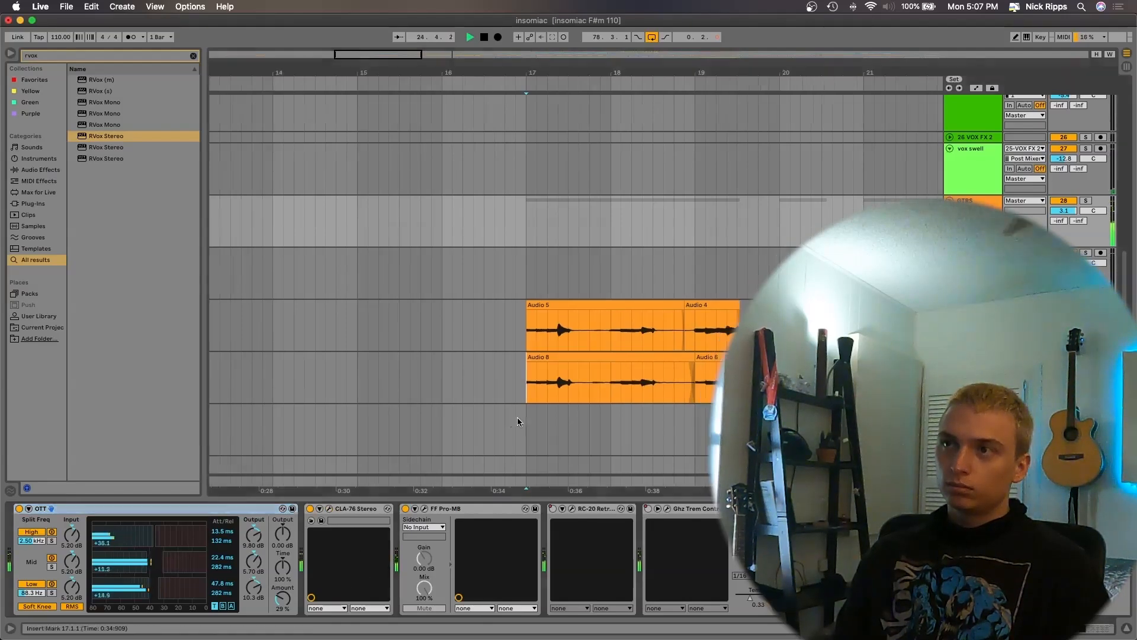
- Audition the guitar clips from bar 17 and examine the device chains of the GTRS group and the Audio 5 track
{"action": "scroll", "coordinate": [519, 421], "scroll_direction": "right", "scroll_amount": 5}
{"action": "key", "text": "super+alt+l"}
{"action": "scroll", "coordinate": [631, 385], "scroll_direction": "right", "scroll_amount": 2}
{"action": "scroll", "coordinate": [631, 385], "scroll_direction": "left", "scroll_amount": 3}
{"action": "key", "text": "space"}
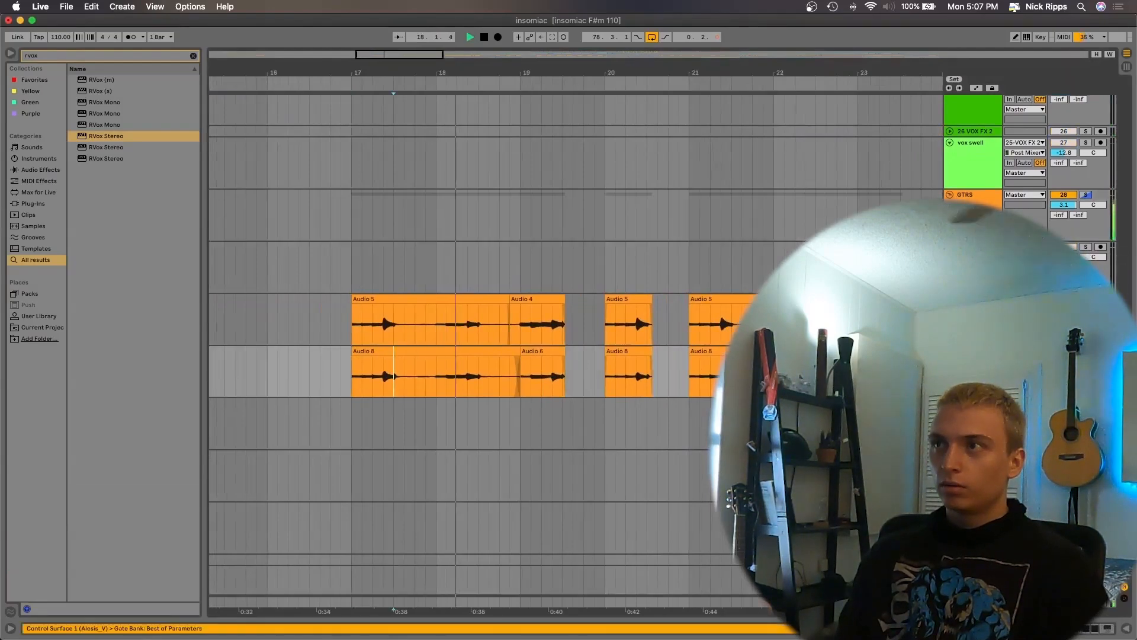
{"action": "double_click", "coordinate": [971, 202]}
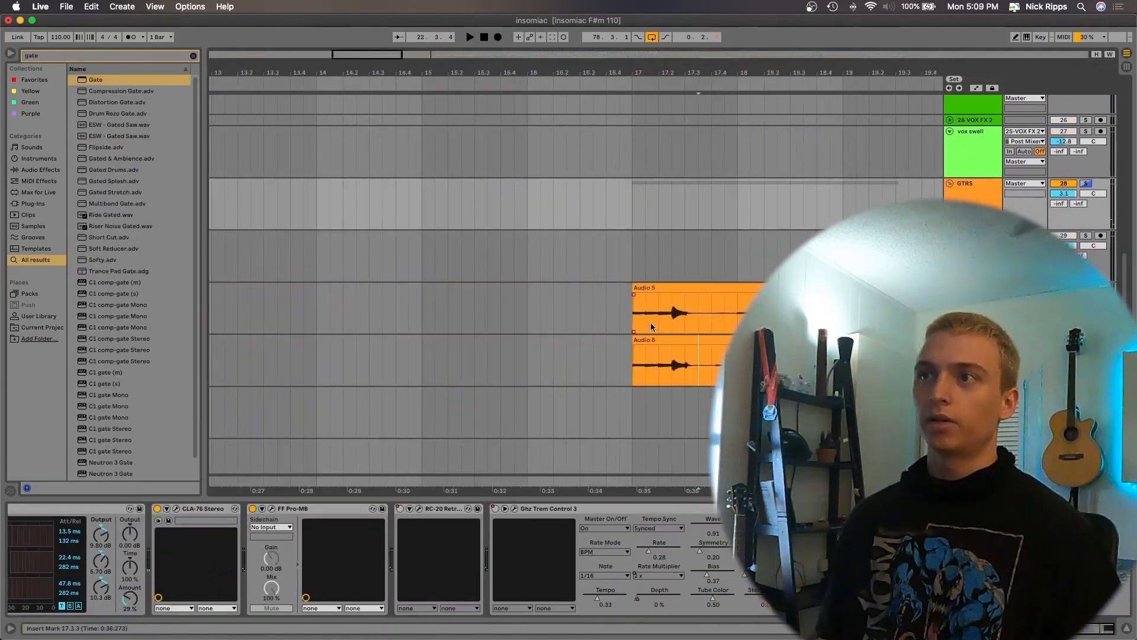
{"action": "left_click", "coordinate": [639, 325]}
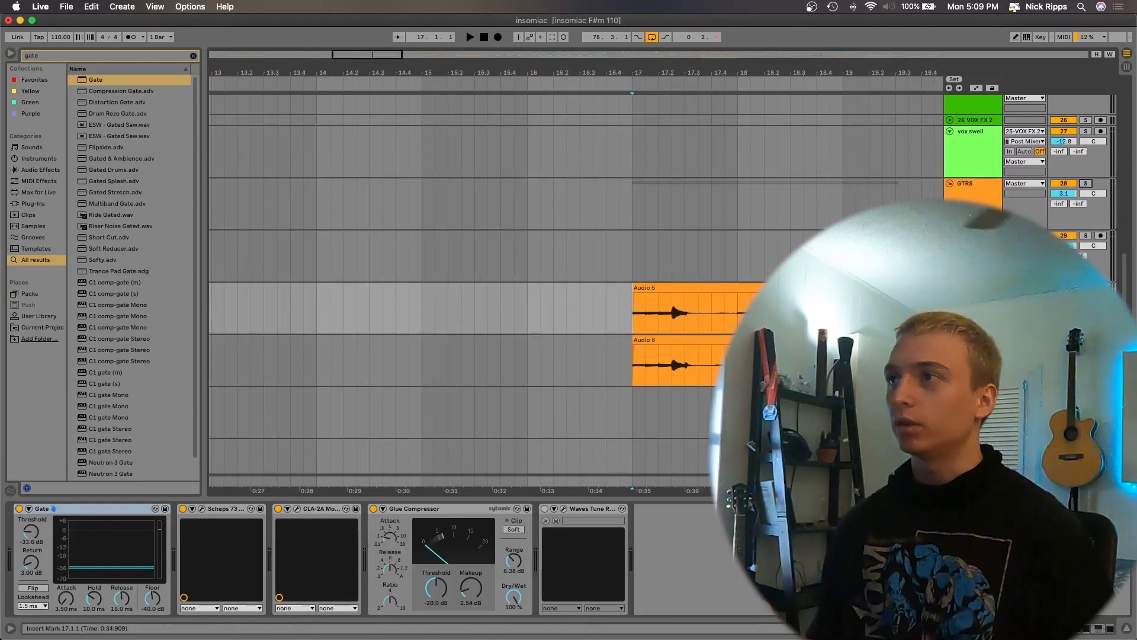
{"action": "left_click", "coordinate": [973, 208]}
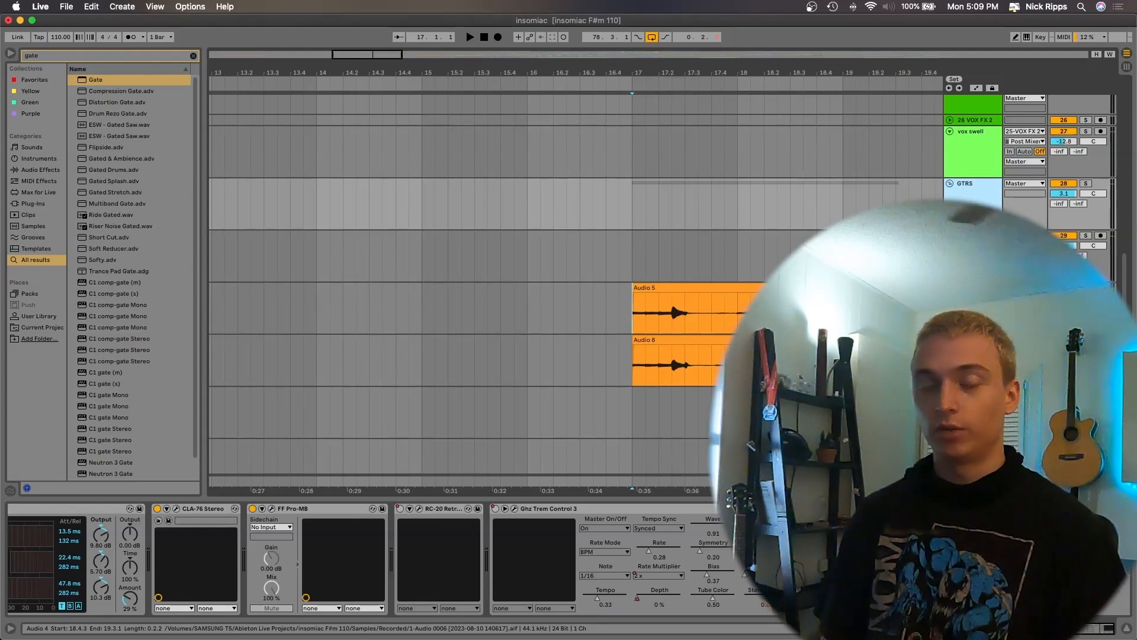
{"action": "scroll", "coordinate": [721, 285], "scroll_direction": "down", "scroll_amount": 4}
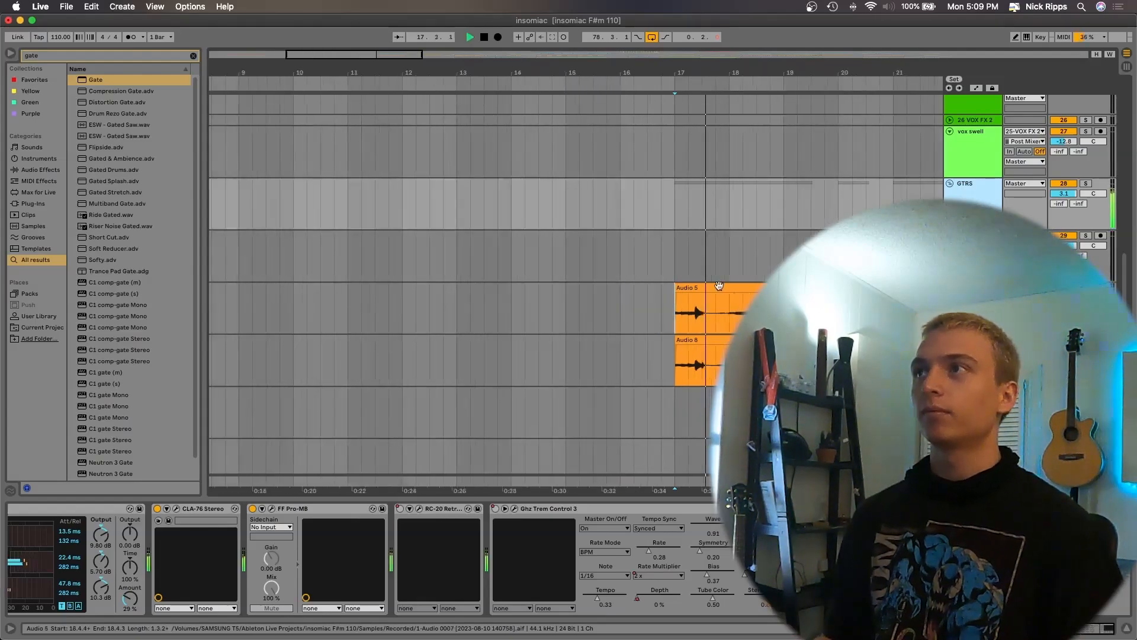
- Audition the full mix from bar 17 and locate the V 13 vocal clips playing over the guitars
{"action": "scroll", "coordinate": [719, 285], "scroll_direction": "up", "scroll_amount": 3}
{"action": "scroll", "coordinate": [719, 285], "scroll_direction": "right", "scroll_amount": 3}
{"action": "key", "text": "super+alt+l"}
{"action": "scroll", "coordinate": [719, 285], "scroll_direction": "down", "scroll_amount": 3}
{"action": "scroll", "coordinate": [720, 284], "scroll_direction": "down", "scroll_amount": 5}
{"action": "scroll", "coordinate": [598, 293], "scroll_direction": "up", "scroll_amount": 5}
{"action": "scroll", "coordinate": [703, 262], "scroll_direction": "up", "scroll_amount": 8}
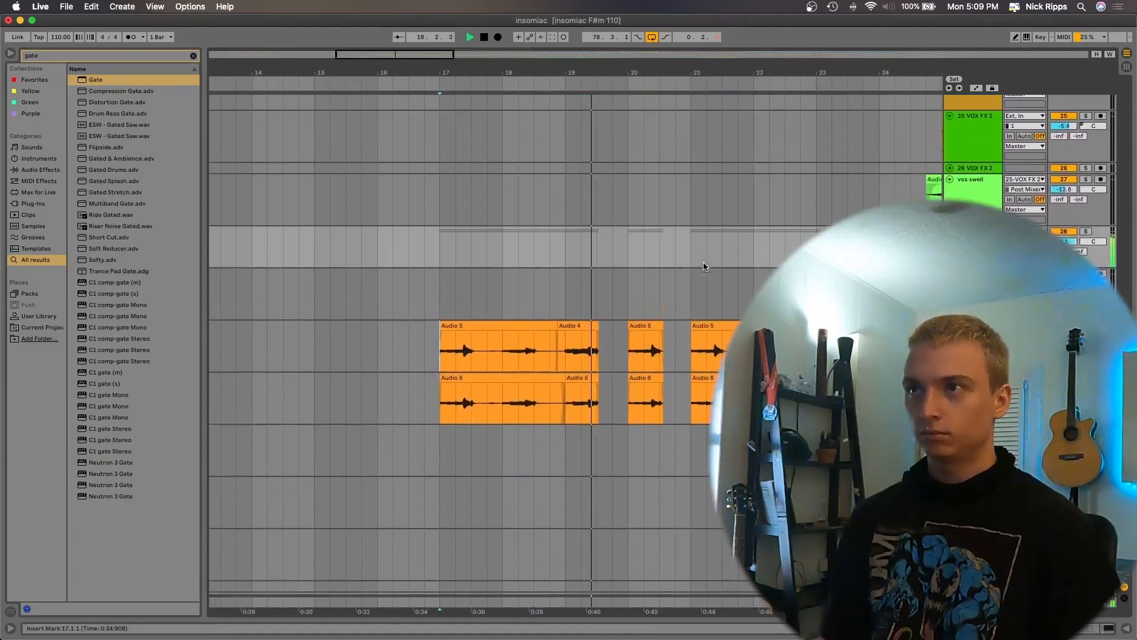
- Audition the V 13 vocal clips between bars 18 and 19 and look through their track's device chain
{"action": "left_click", "coordinate": [526, 355]}
{"action": "key", "text": "space"}
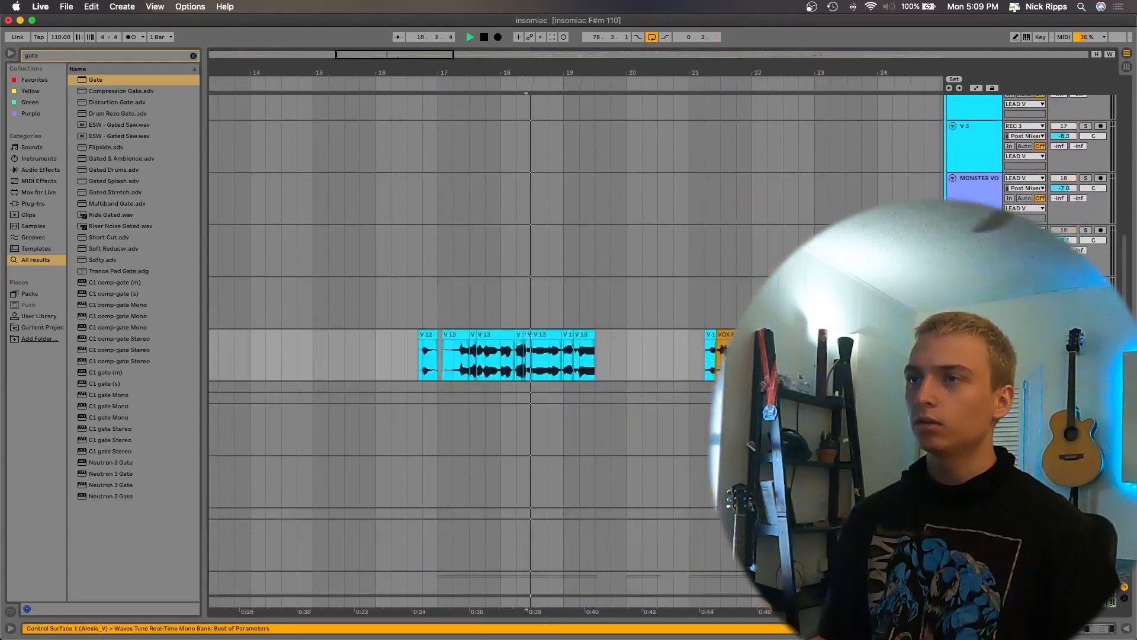
{"action": "scroll", "coordinate": [541, 356], "scroll_direction": "up", "scroll_amount": 5}
{"action": "key", "text": "space"}
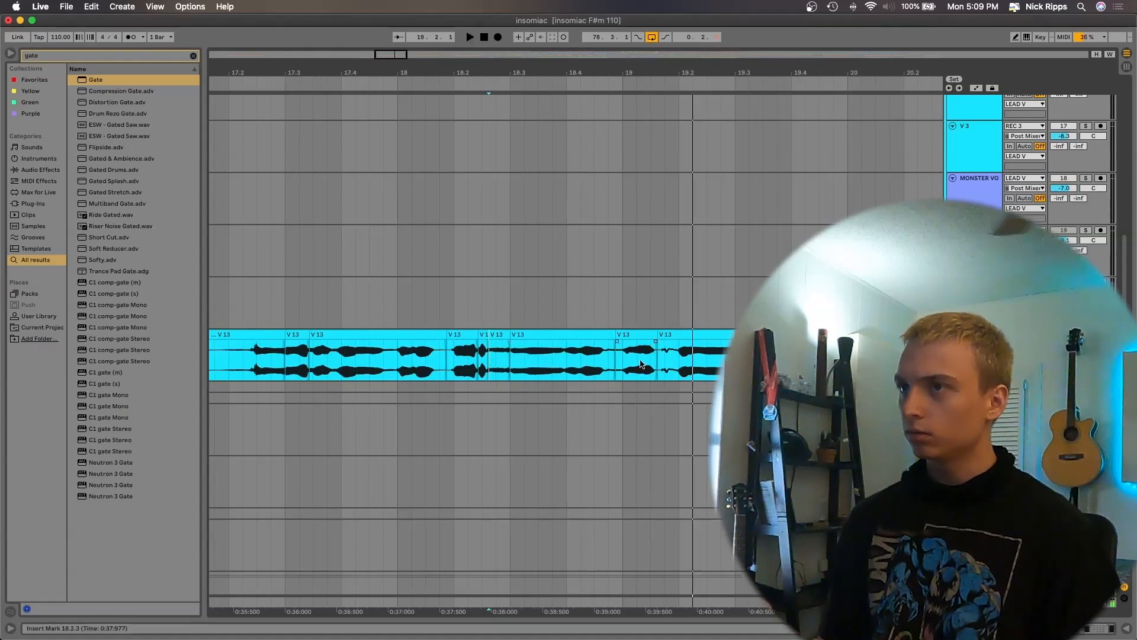
{"action": "left_click", "coordinate": [637, 363]}
{"action": "scroll", "coordinate": [638, 364], "scroll_direction": "up", "scroll_amount": 5}
{"action": "key", "text": "space"}
{"action": "key", "text": "space"}
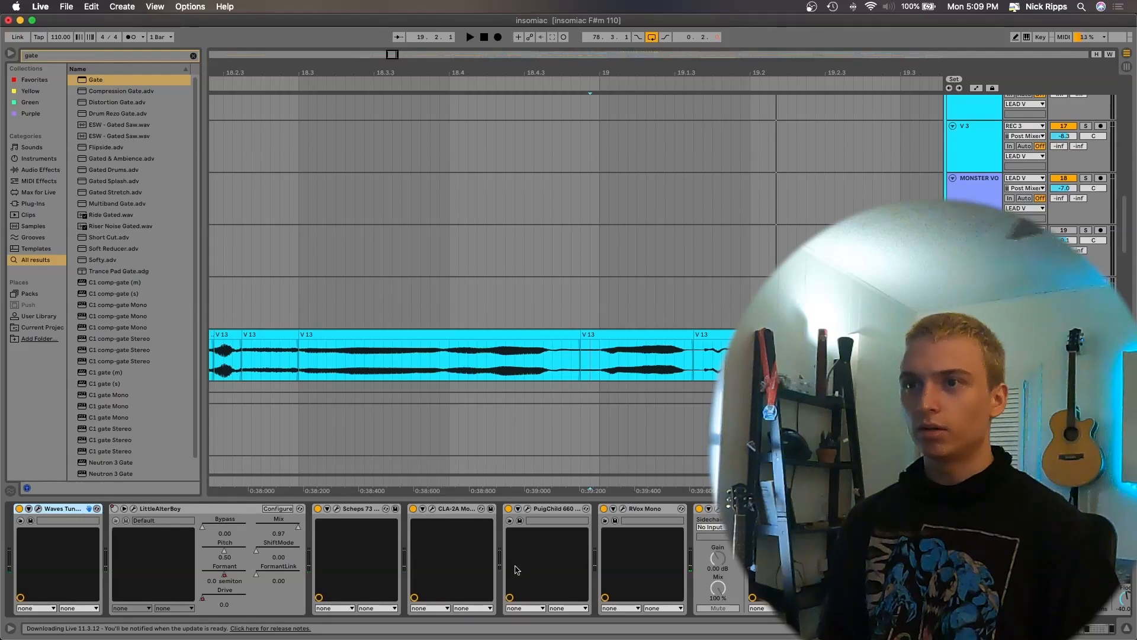
{"action": "scroll", "coordinate": [637, 541], "scroll_direction": "right", "scroll_amount": 3}
{"action": "scroll", "coordinate": [637, 541], "scroll_direction": "left", "scroll_amount": 4}
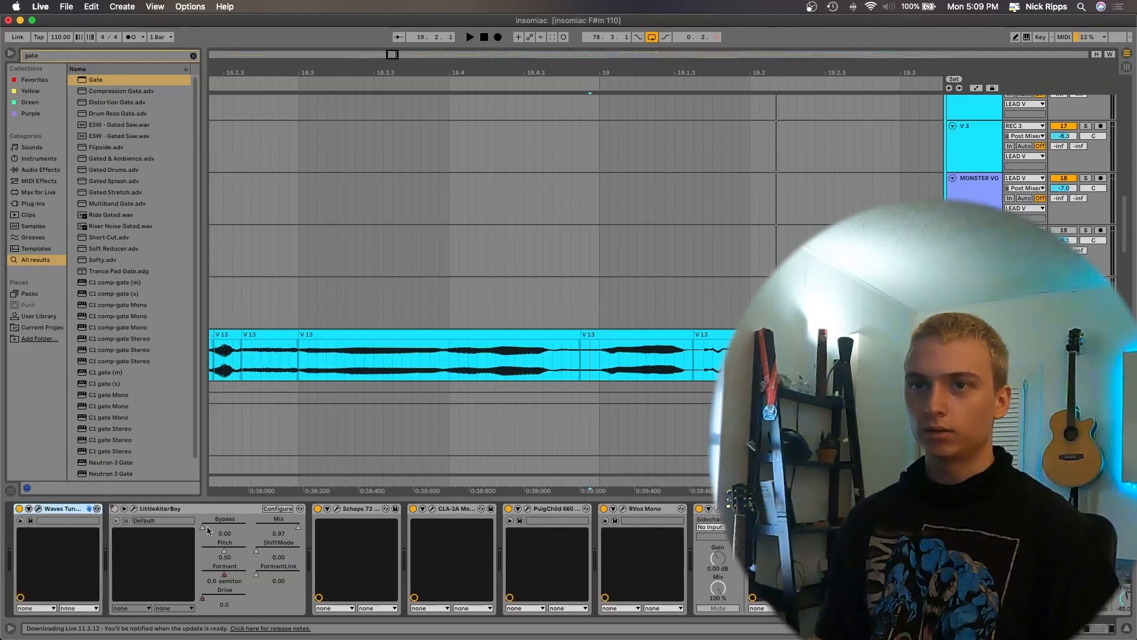
- Adjust two settings of the Waves Tune plug-in on the V 13 vocal track while auditioning the phrase
{"action": "left_click", "coordinate": [38, 509]}
{"action": "key", "text": "space"}
{"action": "left_click_drag", "start_coordinate": [325, 324], "coordinate": [324, 339]}
{"action": "key", "text": "space"}
{"action": "key", "text": "space"}
{"action": "key", "text": "space"}
{"action": "mouse_move", "coordinate": [463, 325]}
{"action": "left_mouse_down"}
{"action": "mouse_move", "coordinate": [463, 334]}
{"action": "mouse_move", "coordinate": [475, 325]}
{"action": "left_mouse_up"}
{"action": "key", "text": "space"}
{"action": "key", "text": "space"}
{"action": "left_click", "coordinate": [292, 247]}
- Audition the V 13 phrase with and without its track soloed, starting from 17.2.1
{"action": "key", "text": "s"}
{"action": "key", "text": "space"}
{"action": "key", "text": "space"}
{"action": "scroll", "coordinate": [466, 288], "scroll_direction": "down", "scroll_amount": 4}
{"action": "key", "text": "s"}
{"action": "scroll", "coordinate": [465, 289], "scroll_direction": "left", "scroll_amount": 5}
{"action": "left_click", "coordinate": [307, 361]}
{"action": "key", "text": "space"}
{"action": "key", "text": "space"}
{"action": "scroll", "coordinate": [432, 364], "scroll_direction": "down", "scroll_amount": 2}
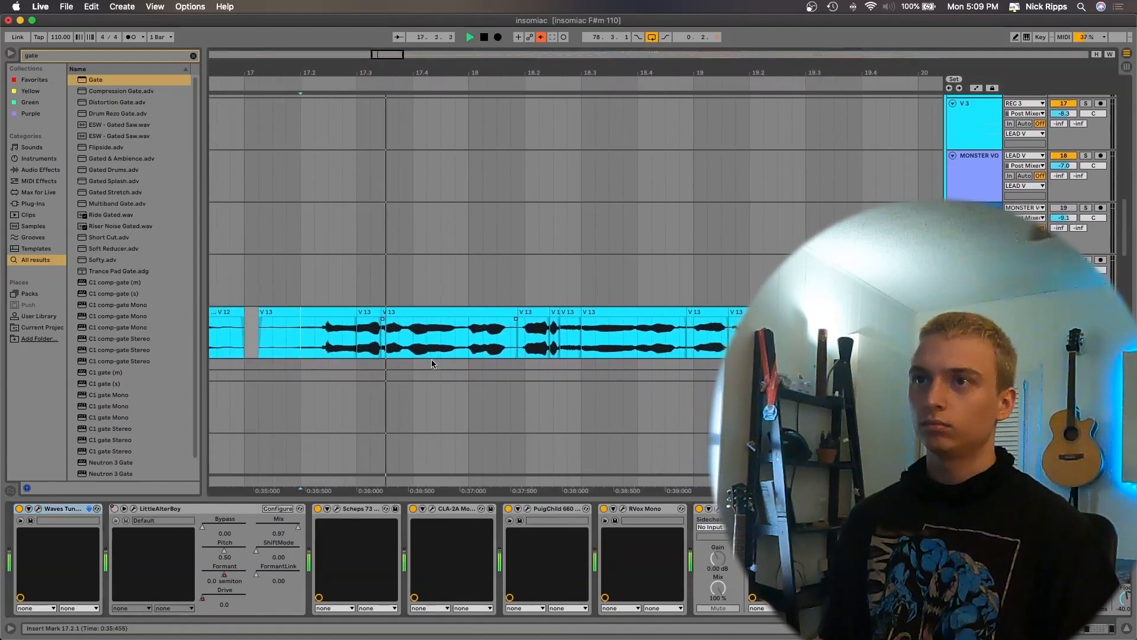
- Trim the start of the first V 13 clip to 17.1.3 and audition the phrase from 16.4.1
{"action": "mouse_move", "coordinate": [259, 305]}
{"action": "left_mouse_down"}
{"action": "mouse_move", "coordinate": [296, 305]}
{"action": "mouse_move", "coordinate": [279, 305]}
{"action": "left_mouse_up"}
{"action": "key", "text": "space"}
{"action": "key", "text": "space"}
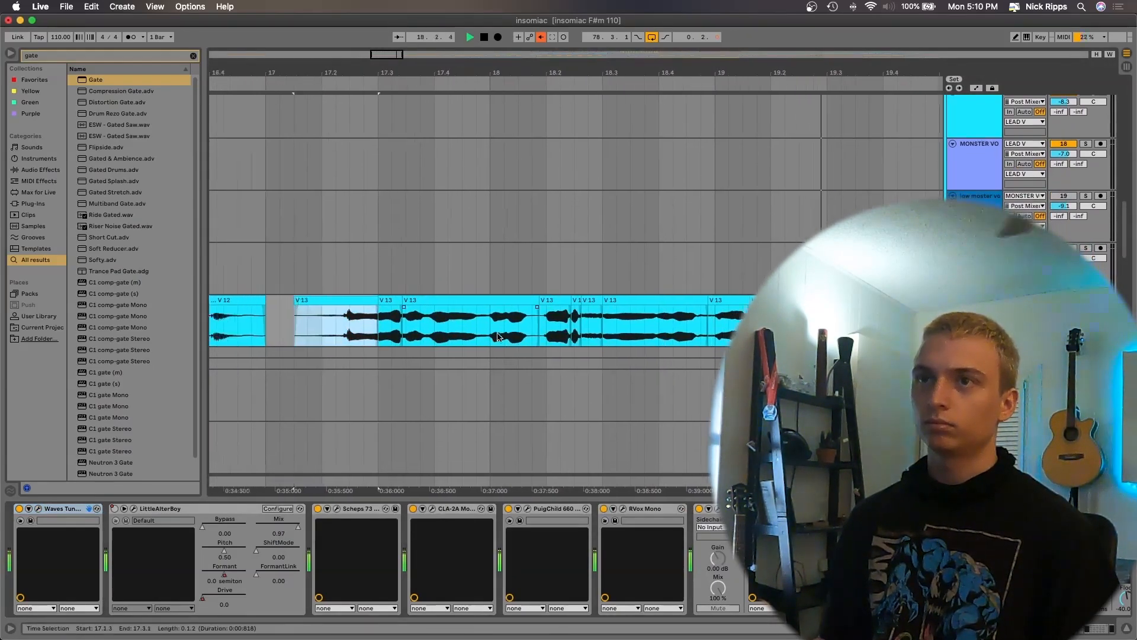
{"action": "left_click", "coordinate": [298, 320]}
{"action": "key", "text": "space"}
{"action": "key", "text": "space"}
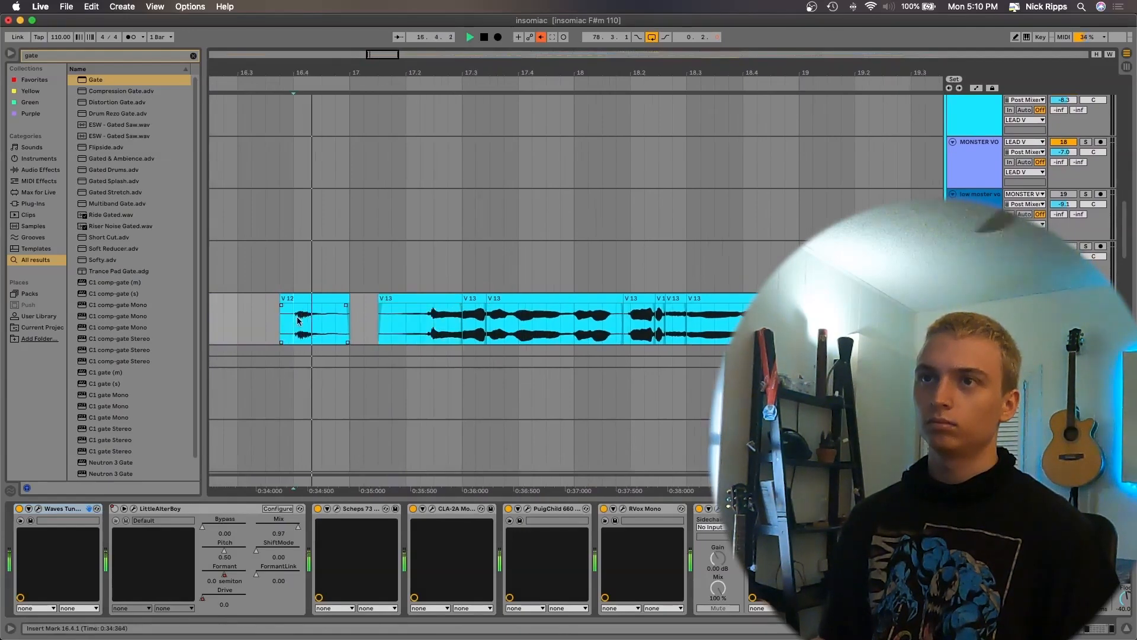
- Select the V 13 clip at 18.3.1 and audition the end of the vocal phrase from 19.1.1
{"action": "key", "text": "super+alt+l"}
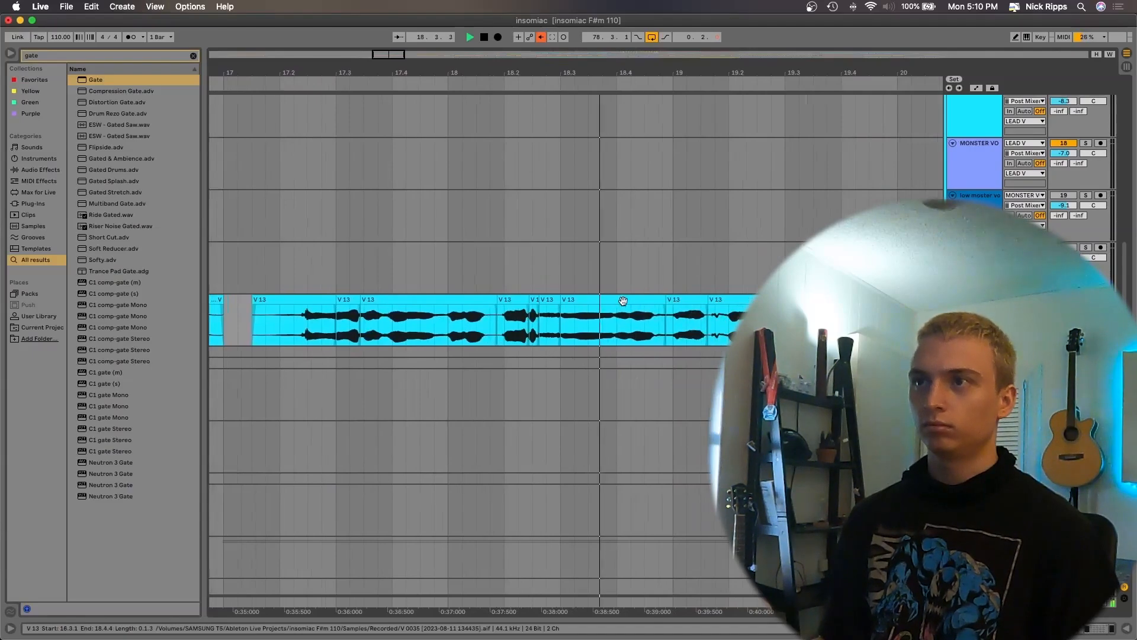
{"action": "left_click", "coordinate": [619, 301]}
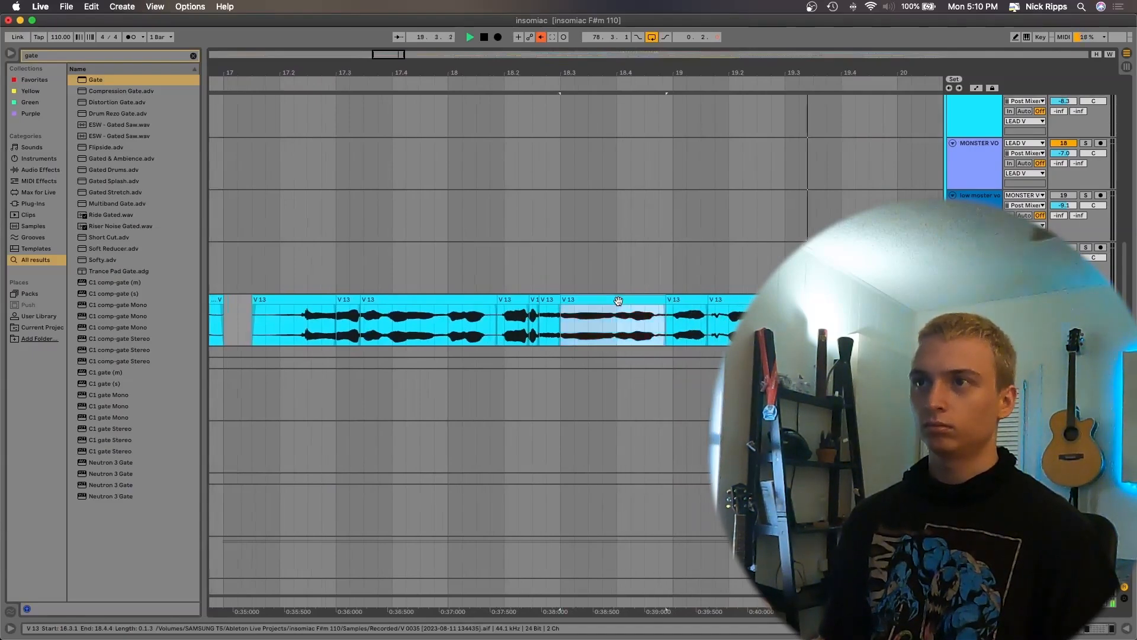
{"action": "key", "text": "super+alt+l"}
{"action": "double_click", "coordinate": [618, 180]}
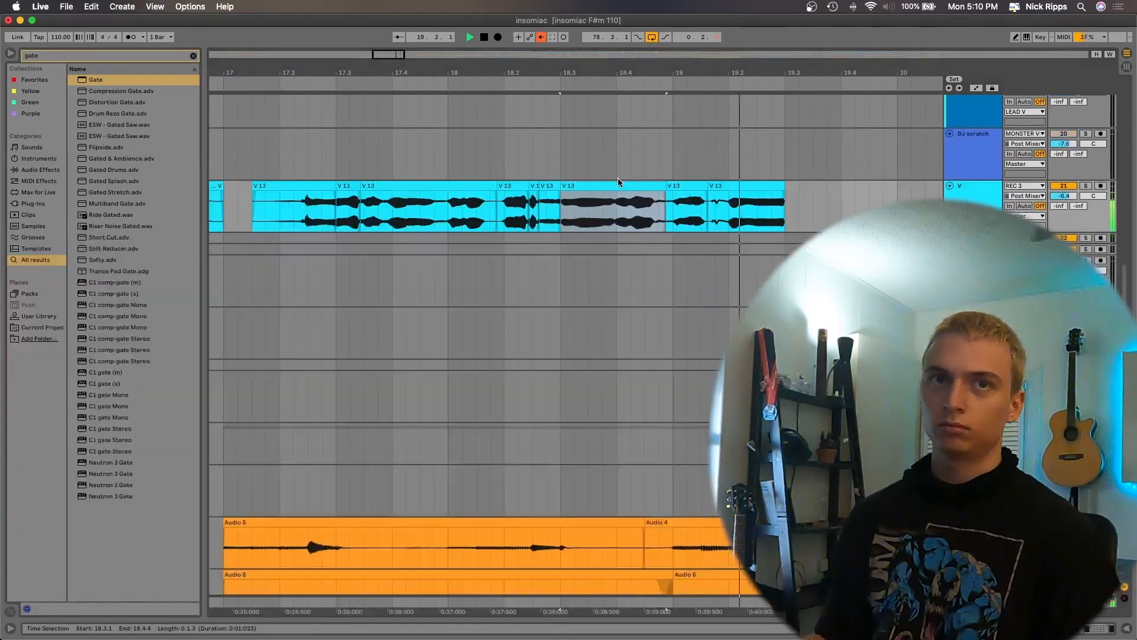
{"action": "left_click", "coordinate": [672, 214]}
{"action": "scroll", "coordinate": [672, 213], "scroll_direction": "up", "scroll_amount": 1}
{"action": "key", "text": "space"}
{"action": "key", "text": "space"}
{"action": "key", "text": "space"}
- Solo the REC 1 track and activate its Audio 16 clip at 19.1.1 for playback into Melodyne
{"action": "scroll", "coordinate": [706, 224], "scroll_direction": "up", "scroll_amount": 10}
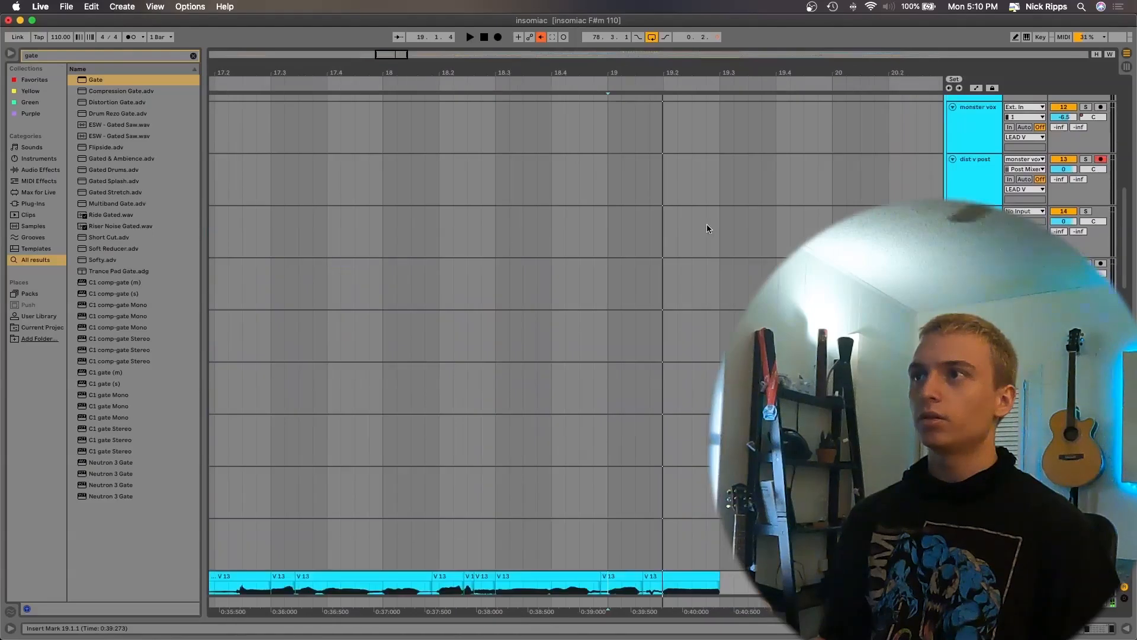
{"action": "scroll", "coordinate": [706, 224], "scroll_direction": "down", "scroll_amount": 8}
{"action": "double_click", "coordinate": [975, 281]}
{"action": "scroll", "coordinate": [974, 281], "scroll_direction": "up", "scroll_amount": 15}
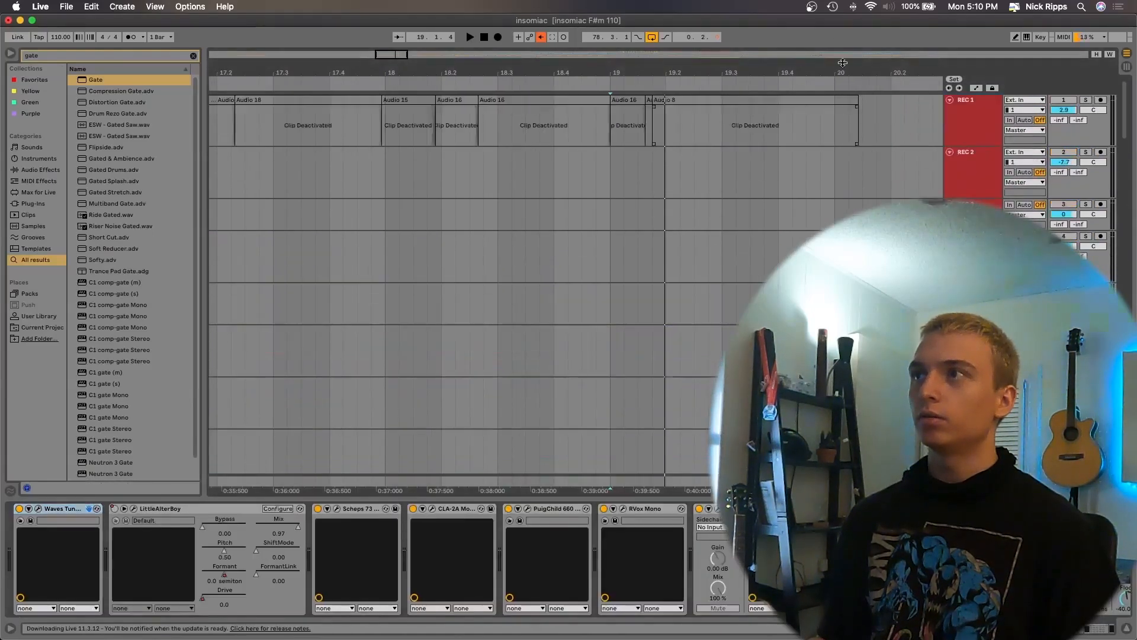
{"action": "left_click", "coordinate": [1086, 99]}
{"action": "left_click", "coordinate": [627, 99]}
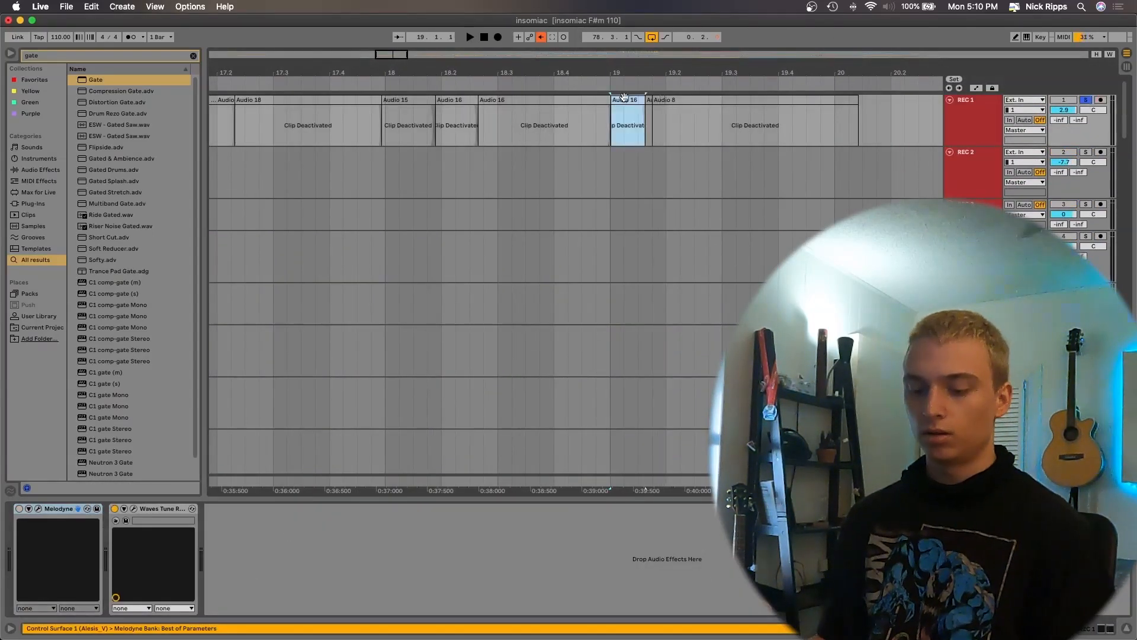
{"action": "key", "text": "0"}
{"action": "key", "text": "space"}
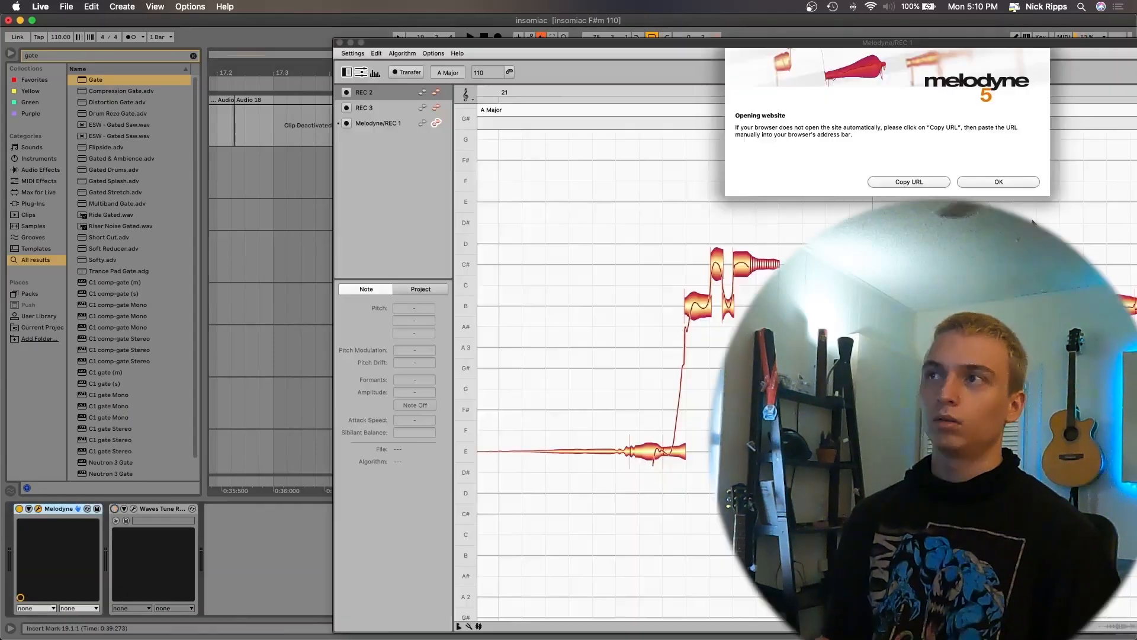
- Dismiss the Melodyne website notice, enlarge the editor and display REC 1's notes around bar 19
{"action": "left_click", "coordinate": [999, 182]}
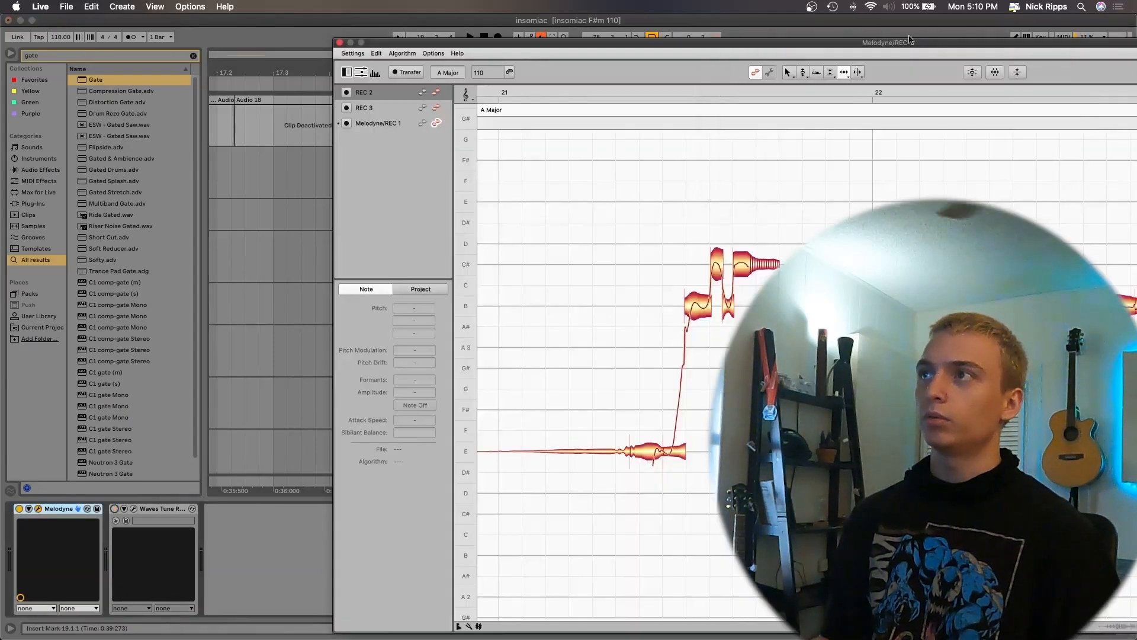
{"action": "double_click", "coordinate": [584, 43]}
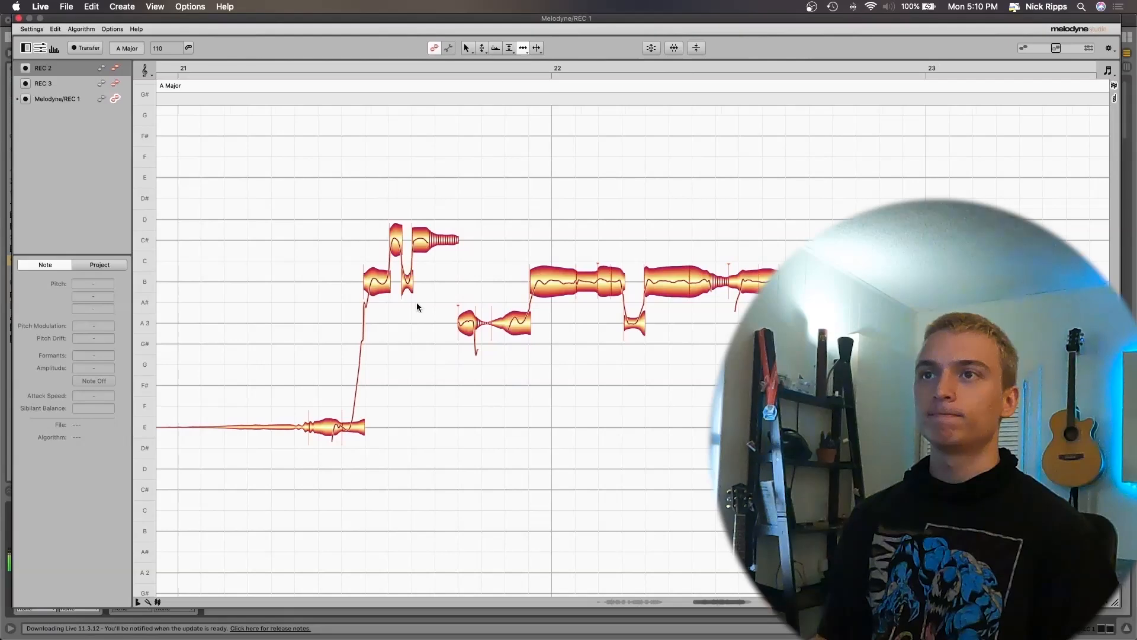
{"action": "scroll", "coordinate": [395, 313], "scroll_direction": "down", "scroll_amount": 10}
{"action": "scroll", "coordinate": [590, 348], "scroll_direction": "left", "scroll_amount": 15}
{"action": "scroll", "coordinate": [588, 343], "scroll_direction": "right", "scroll_amount": 12}
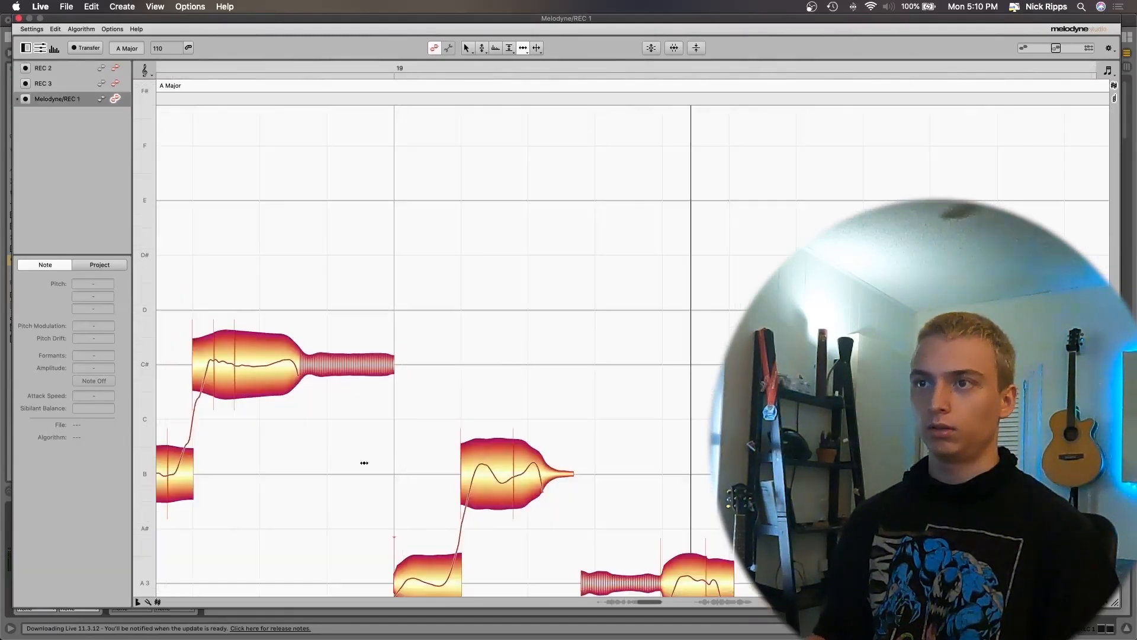
{"action": "scroll", "coordinate": [364, 463], "scroll_direction": "down", "scroll_amount": 3}
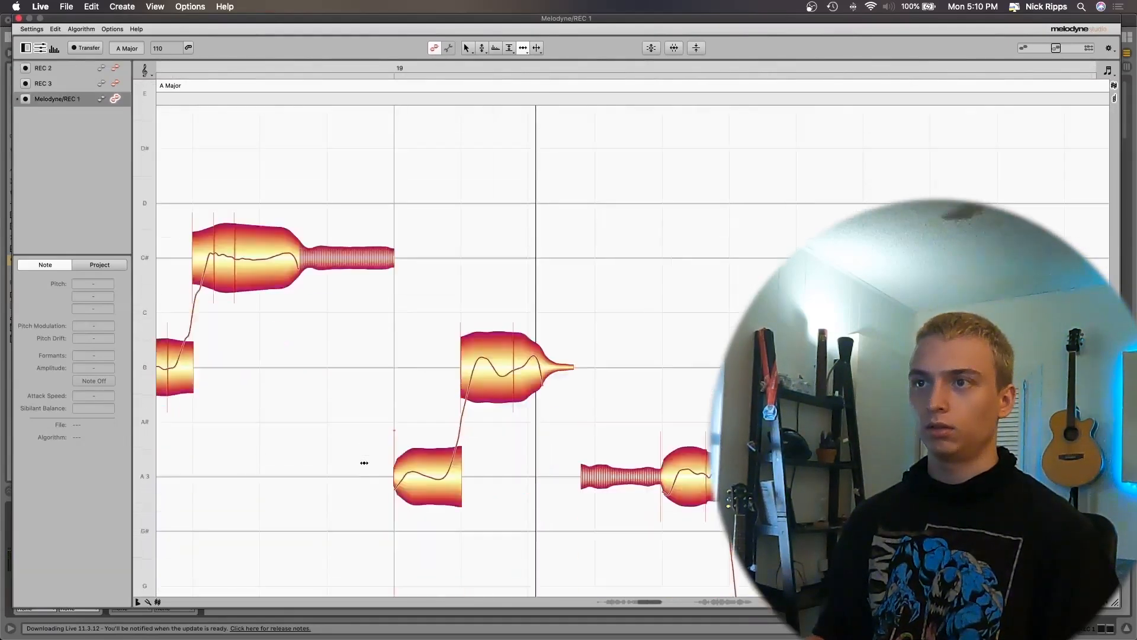
{"action": "scroll", "coordinate": [364, 463], "scroll_direction": "down", "scroll_amount": 3}
- Try setting the pitch modulation of the first B 3 note after bar 19 to 0% with the pitch tools
{"action": "right_click", "coordinate": [375, 283]}
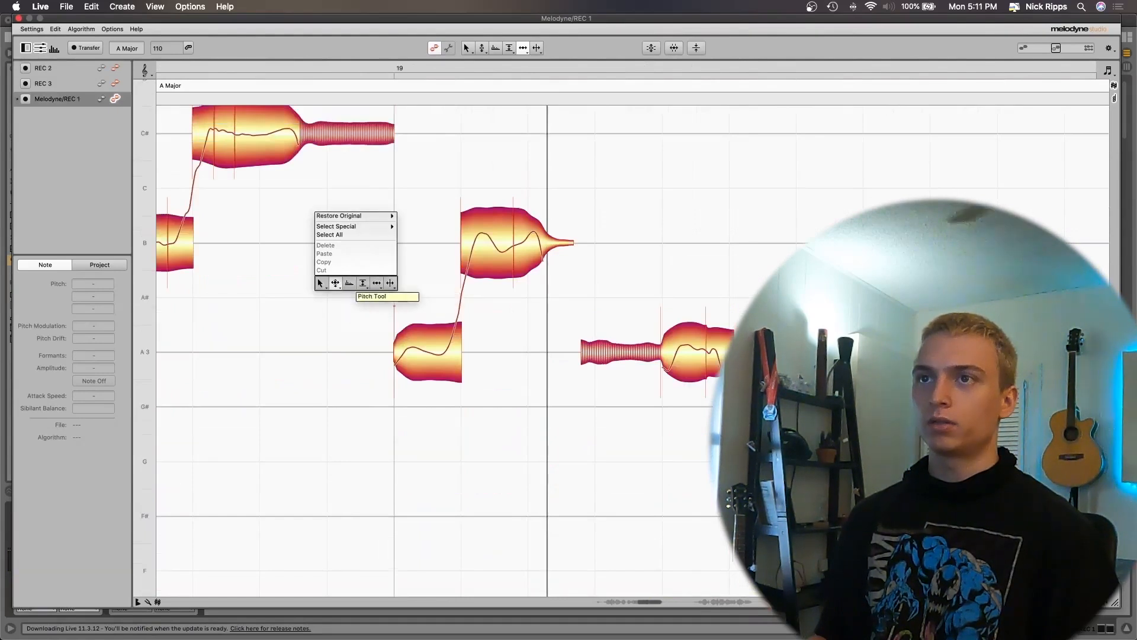
{"action": "left_click", "coordinate": [336, 283]}
{"action": "left_click", "coordinate": [494, 244]}
{"action": "right_click", "coordinate": [493, 231]}
{"action": "left_click", "coordinate": [493, 241]}
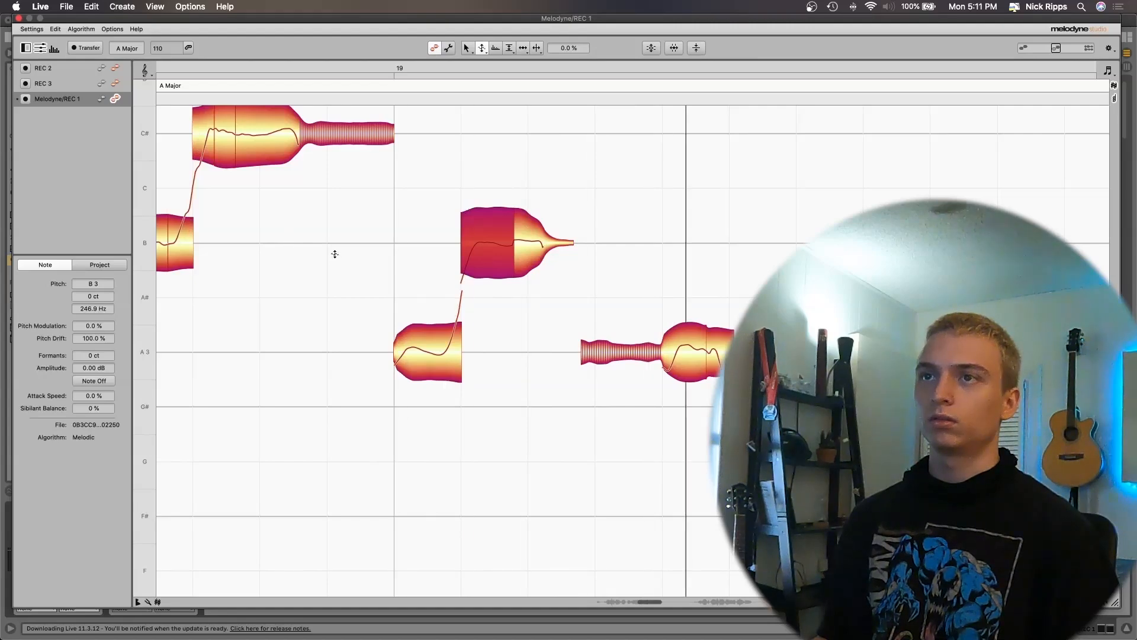
- Reset the pitch modulation of both B 3 note segments after bar 19 to 100% and replay the phrase
{"action": "left_click", "coordinate": [539, 239]}
{"action": "left_click", "coordinate": [579, 186]}
{"action": "double_click", "coordinate": [483, 254]}
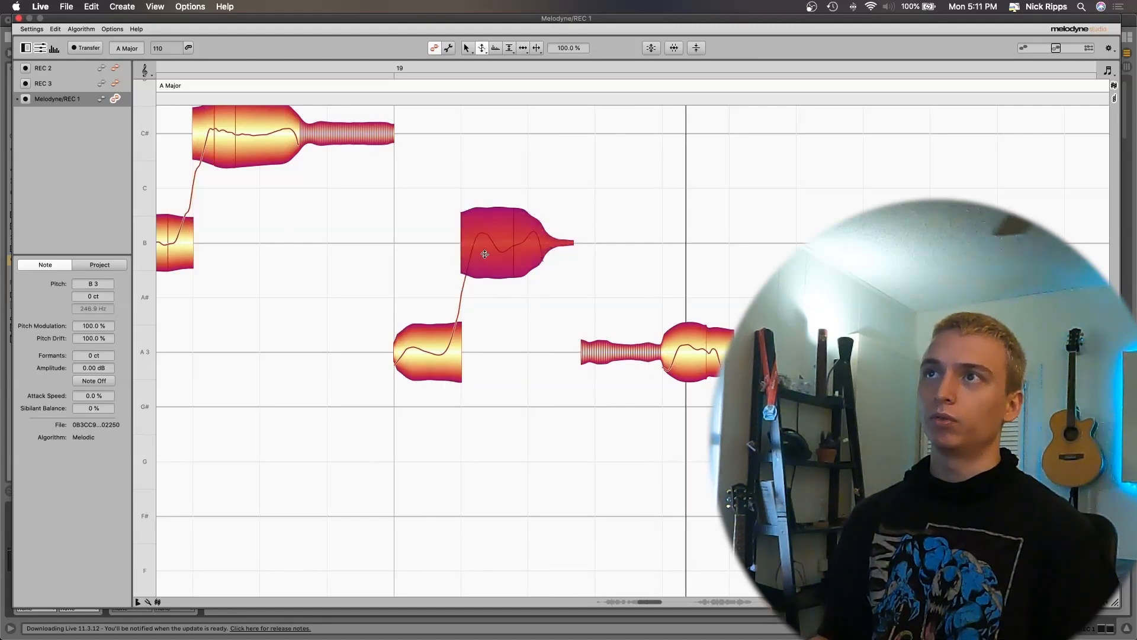
{"action": "key", "text": "space"}
{"action": "key", "text": "space"}
- Restore the original pitch of the A 3 and B 3 notes after bar 19 and replay them
{"action": "double_click", "coordinate": [430, 350]}
{"action": "right_click", "coordinate": [430, 350]}
{"action": "left_click", "coordinate": [430, 340]}
{"action": "left_click_drag", "start_coordinate": [548, 186], "coordinate": [408, 360]}
{"action": "right_click", "coordinate": [409, 360]}
{"action": "mouse_move", "coordinate": [432, 291]}
{"action": "left_click", "coordinate": [501, 291]}
{"action": "left_click", "coordinate": [343, 240]}
{"action": "key", "text": "space"}
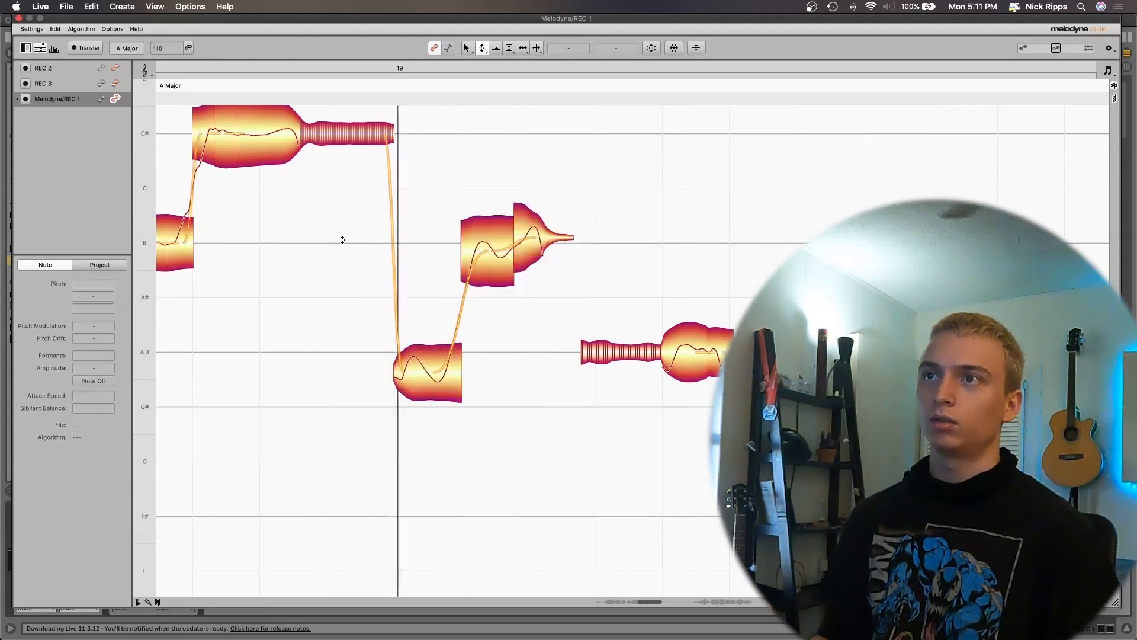
- Snap the A 3 and B 3 notes after bar 19 to pitch, setting modulation to 21% on A 3 and 61% on the last B 3
{"action": "double_click", "coordinate": [484, 269]}
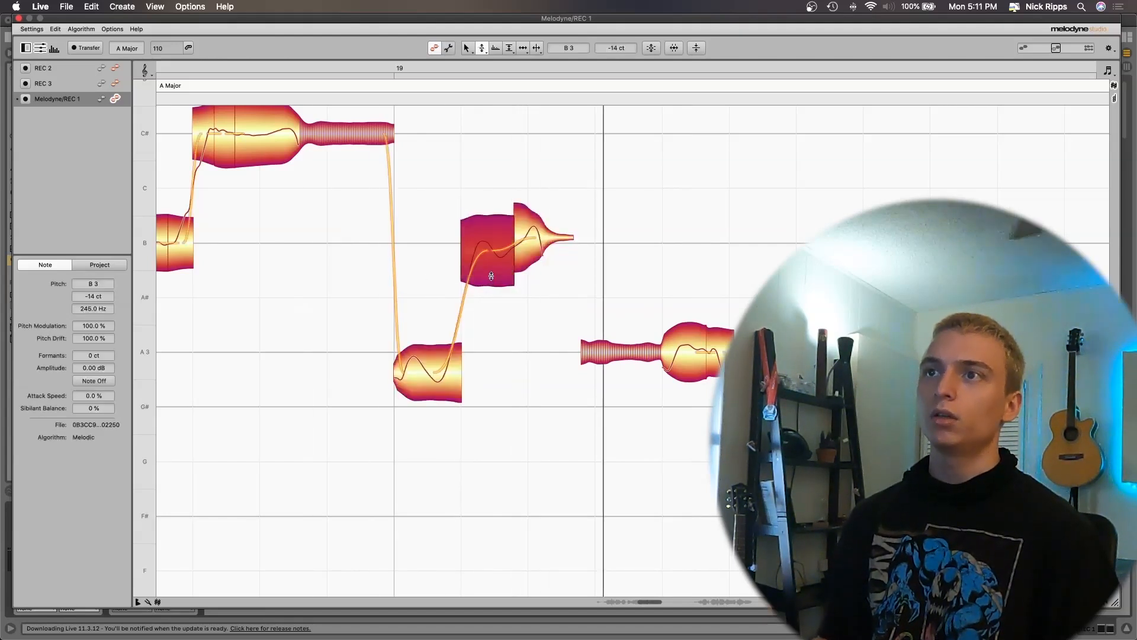
{"action": "double_click", "coordinate": [432, 373]}
{"action": "key", "text": "space"}
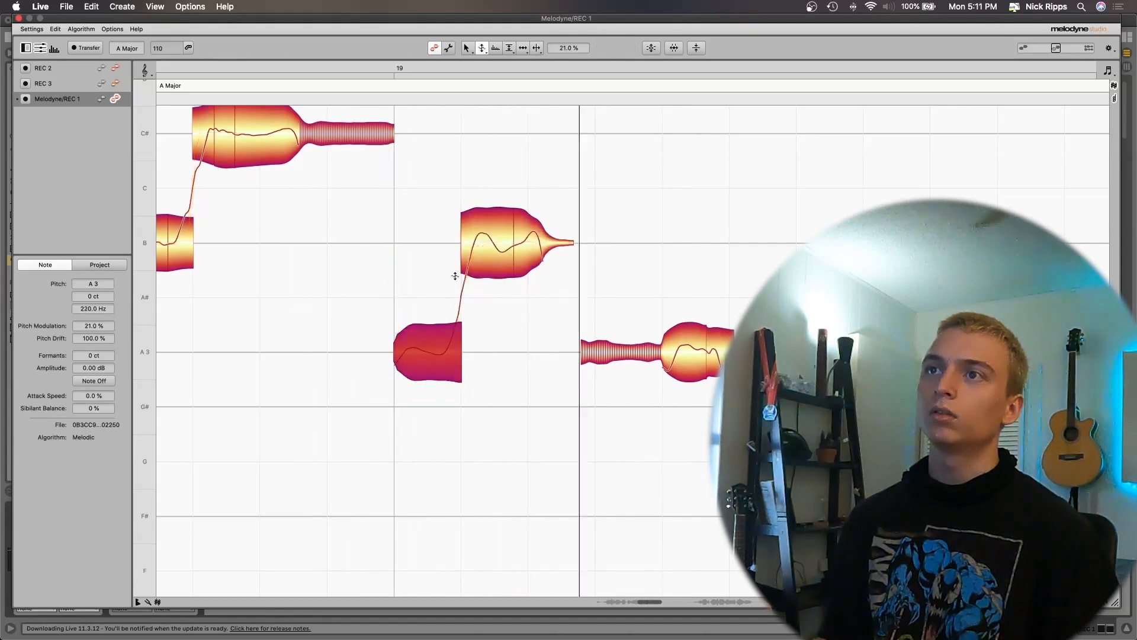
{"action": "key", "text": "space"}
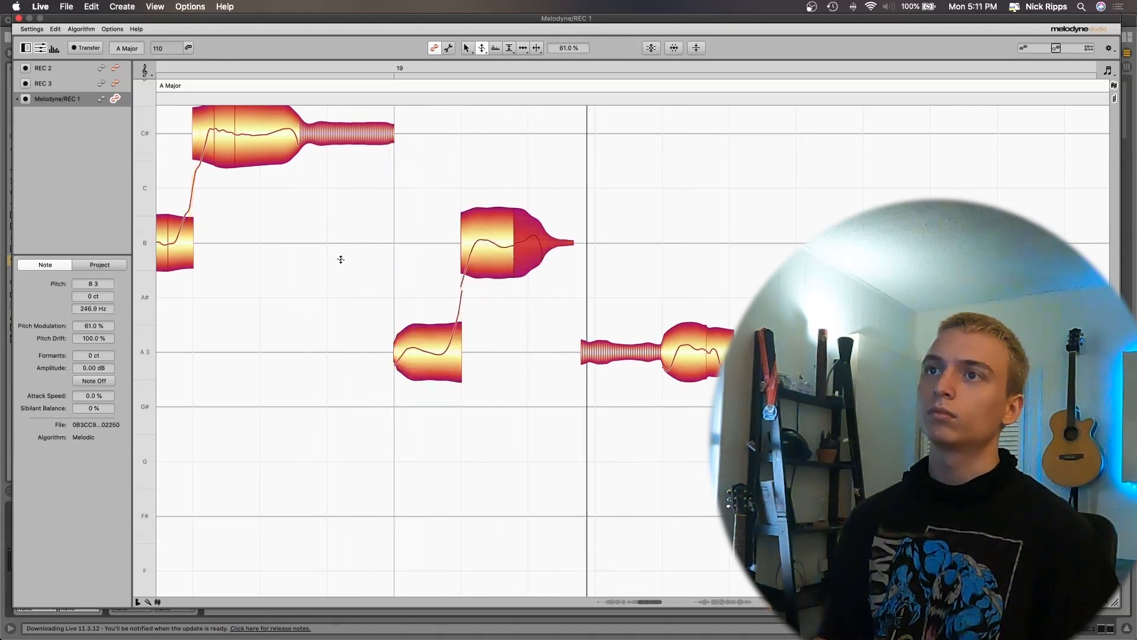
- Set the pitch modulation of the A 3 note at bar 19 to 7%
{"action": "right_click", "coordinate": [426, 197]}
{"action": "left_click", "coordinate": [446, 276]}
{"action": "left_click", "coordinate": [270, 300]}
{"action": "scroll", "coordinate": [346, 351], "scroll_direction": "left", "scroll_amount": 5}
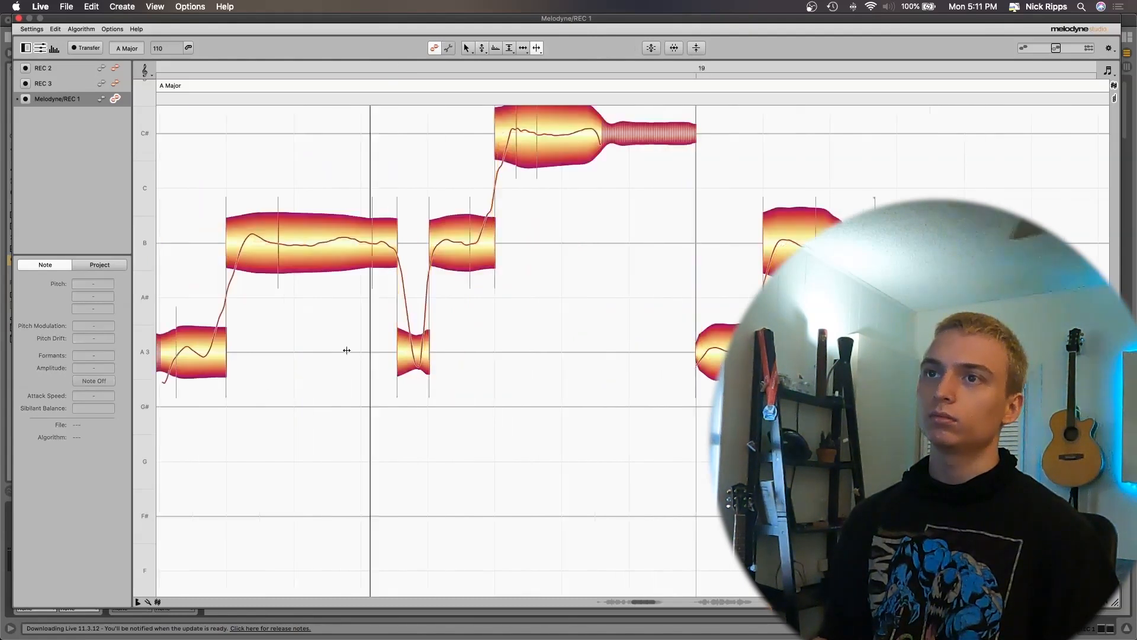
{"action": "right_click", "coordinate": [346, 350]}
{"action": "left_click", "coordinate": [292, 371]}
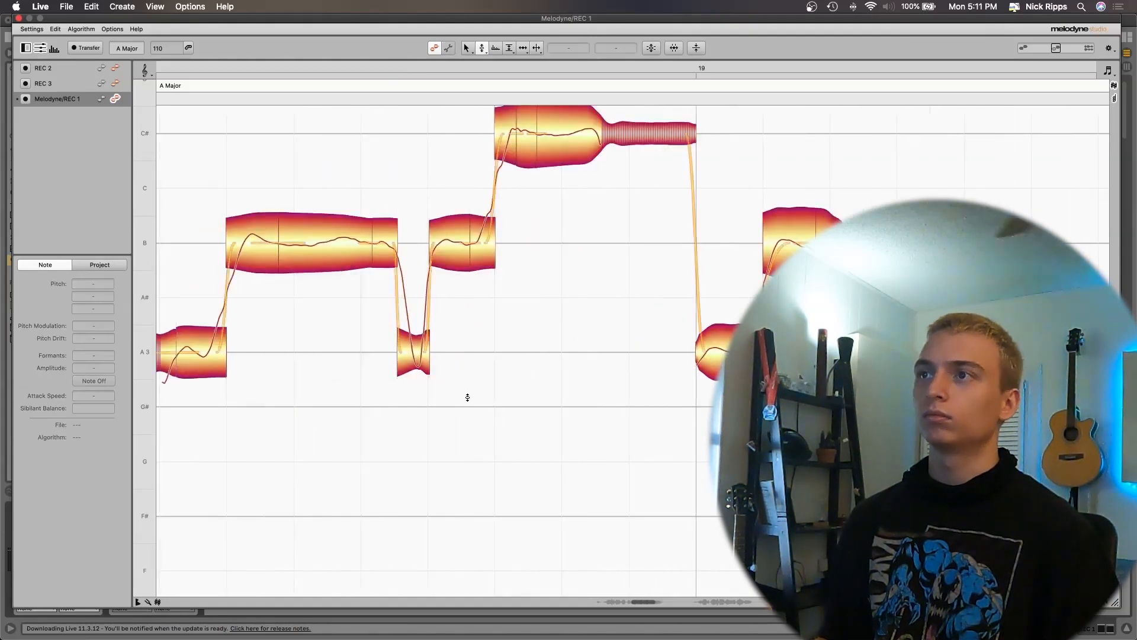
{"action": "key", "text": "F2"}
{"action": "left_click", "coordinate": [712, 351]}
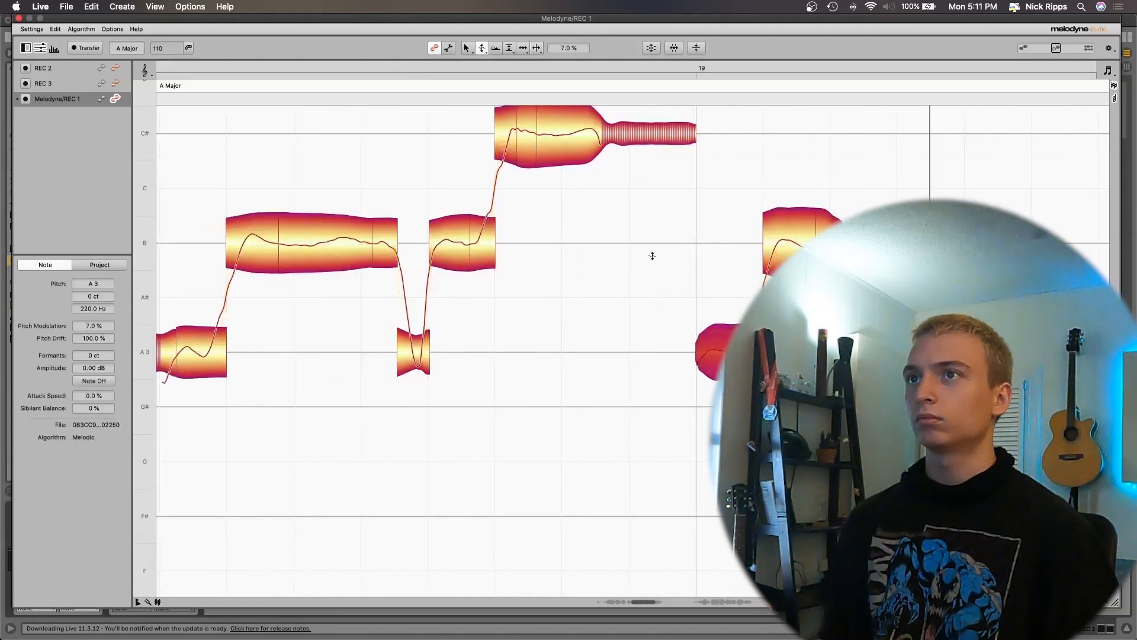
- Set the pitch modulation of the sustained C# 4 note just before bar 19 to 0%
{"action": "scroll", "coordinate": [354, 194], "scroll_direction": "left", "scroll_amount": 9}
{"action": "scroll", "coordinate": [574, 189], "scroll_direction": "right", "scroll_amount": 7}
{"action": "scroll", "coordinate": [659, 184], "scroll_direction": "up", "scroll_amount": 2}
{"action": "double_click", "coordinate": [659, 184]}
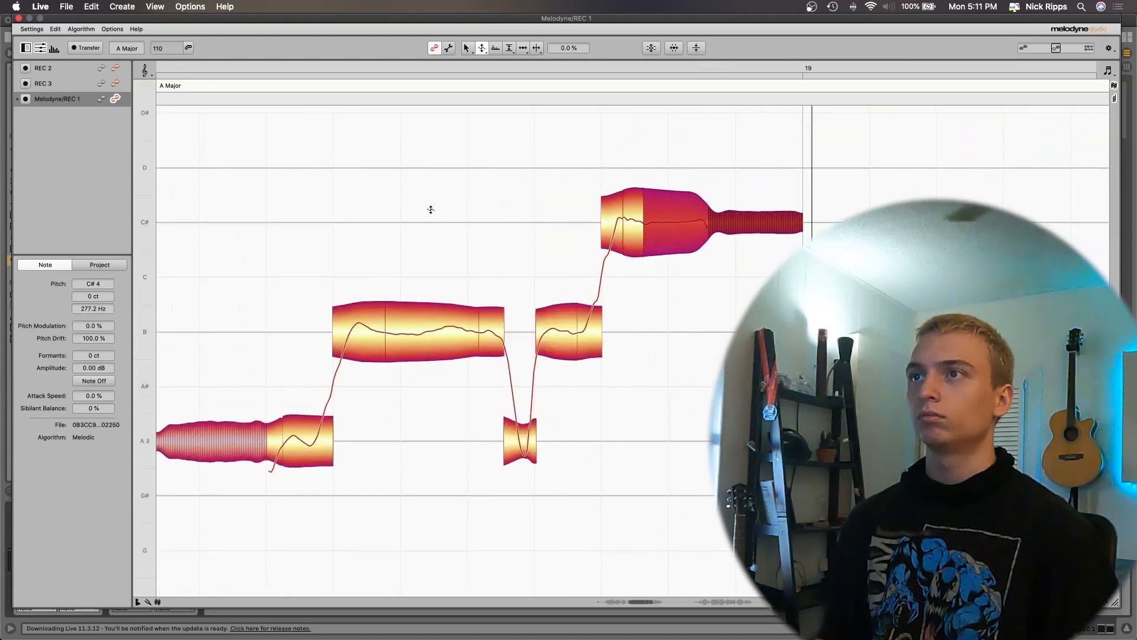
- Reduce the pitch modulation of the first C# 4 segment before bar 19, set the adjoining B 3 segment to 58%, and replay the phrase
{"action": "left_click_drag", "start_coordinate": [614, 221], "coordinate": [613, 238]}
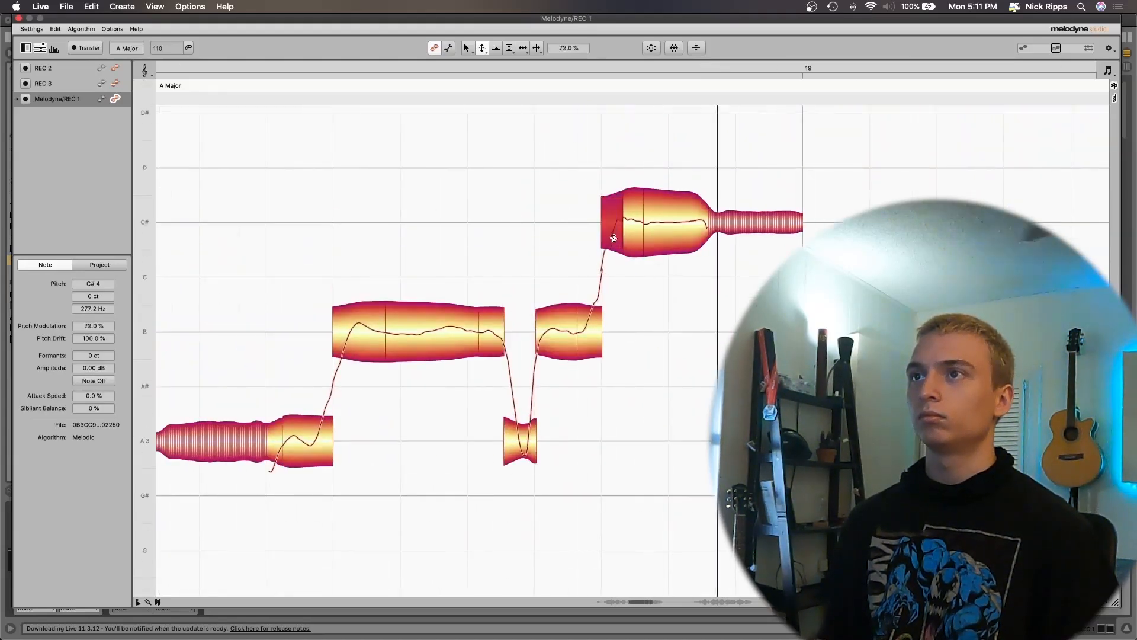
{"action": "left_click", "coordinate": [525, 233]}
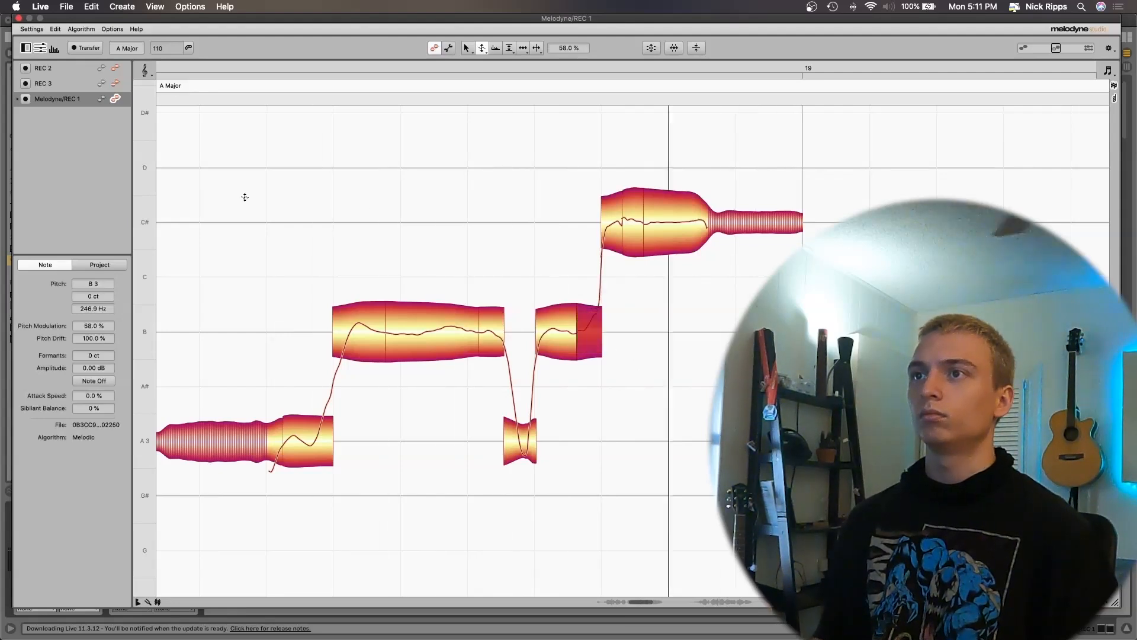
{"action": "key", "text": "space"}
{"action": "scroll", "coordinate": [247, 196], "scroll_direction": "left", "scroll_amount": 6}
{"action": "scroll", "coordinate": [248, 196], "scroll_direction": "right", "scroll_amount": 7}
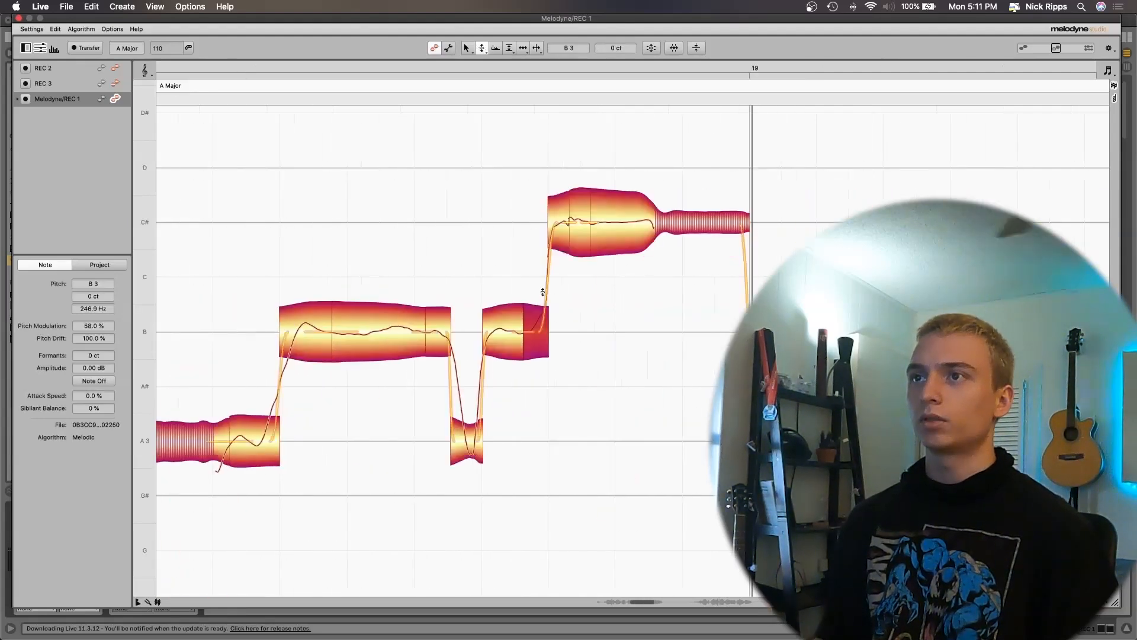
{"action": "key", "text": "space"}
{"action": "scroll", "coordinate": [295, 187], "scroll_direction": "left", "scroll_amount": 8}
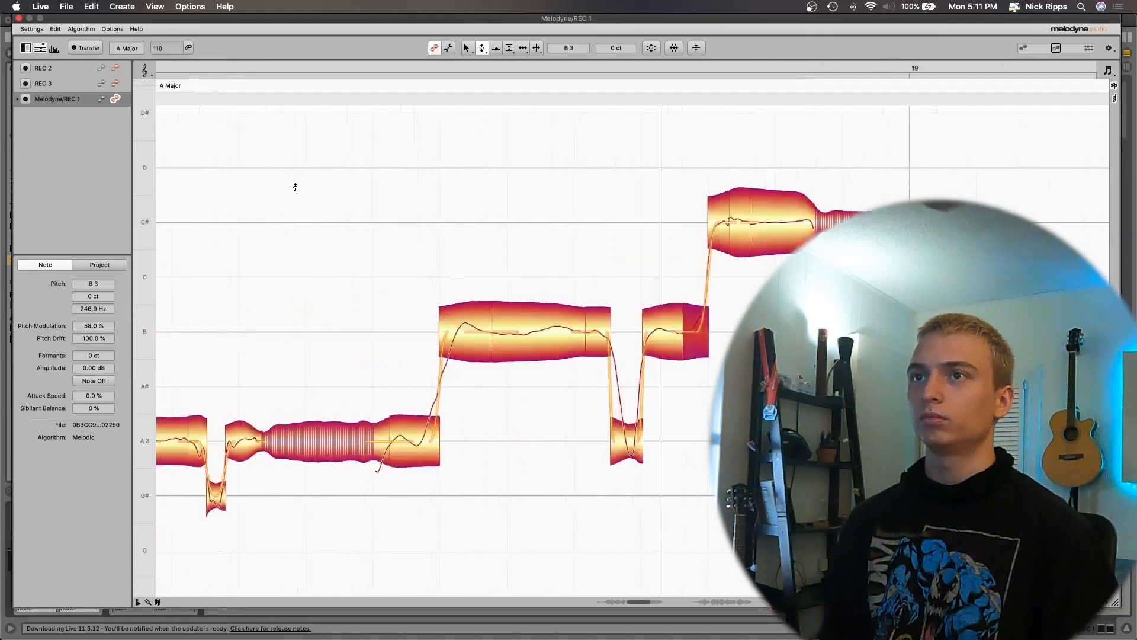
- Try 100% pitch modulation on the C# 4 notes before bar 18 and play them back
{"action": "scroll", "coordinate": [355, 216], "scroll_direction": "left", "scroll_amount": 6}
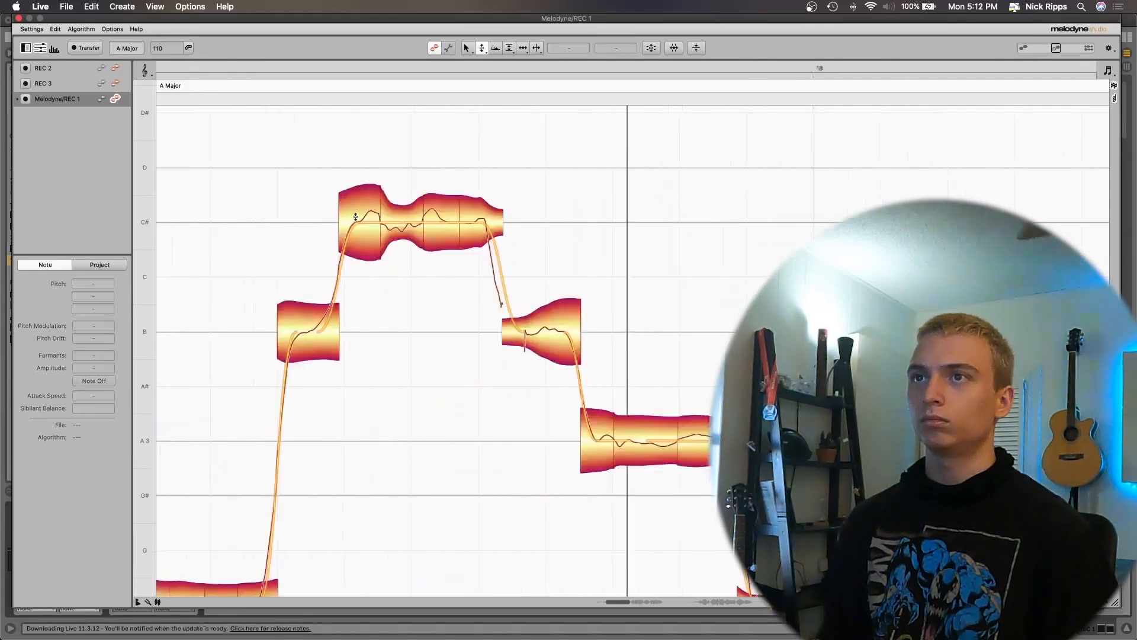
{"action": "key", "text": "space"}
{"action": "right_click", "coordinate": [356, 217]}
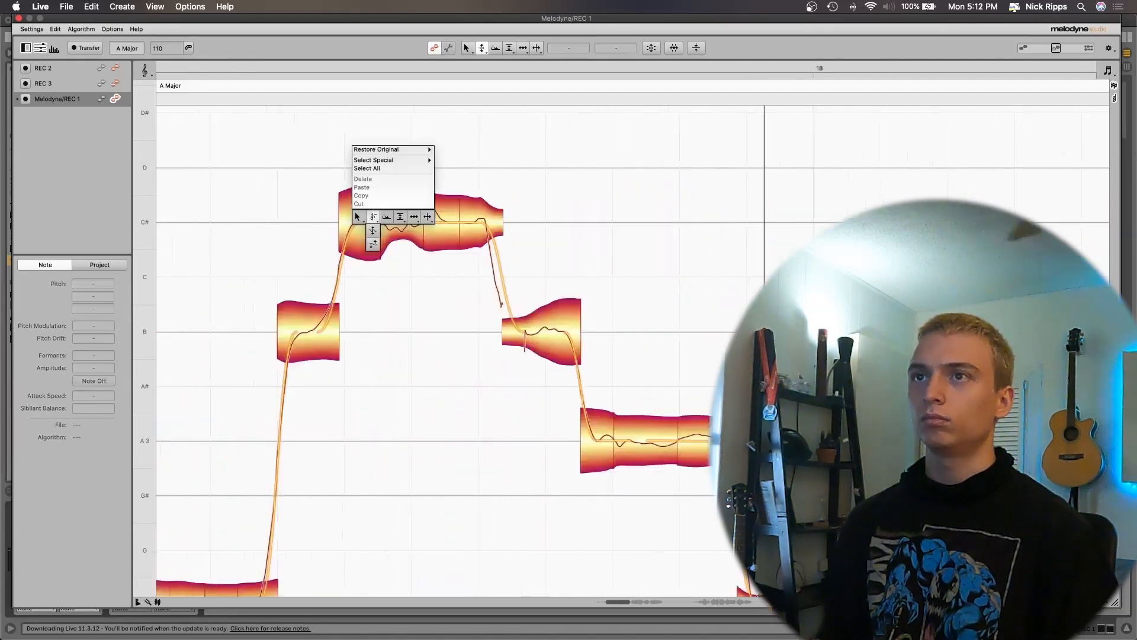
{"action": "left_click", "coordinate": [371, 230]}
{"action": "left_click_drag", "start_coordinate": [548, 157], "coordinate": [348, 239]}
{"action": "right_click", "coordinate": [347, 240]}
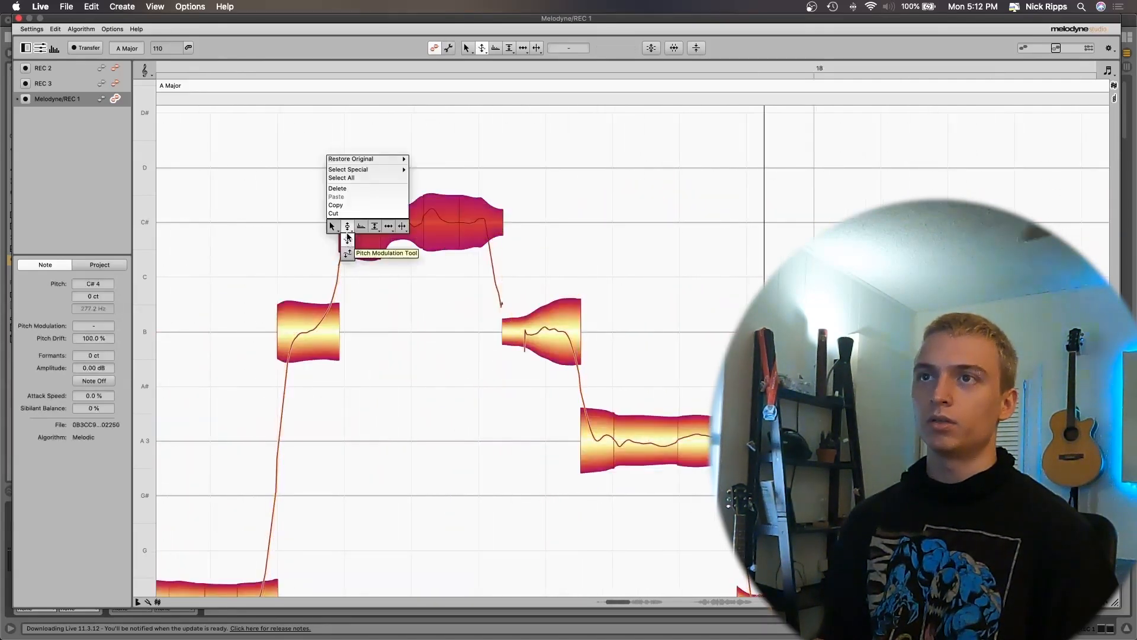
{"action": "left_click", "coordinate": [348, 250]}
{"action": "double_click", "coordinate": [349, 245]}
{"action": "key", "text": "space"}
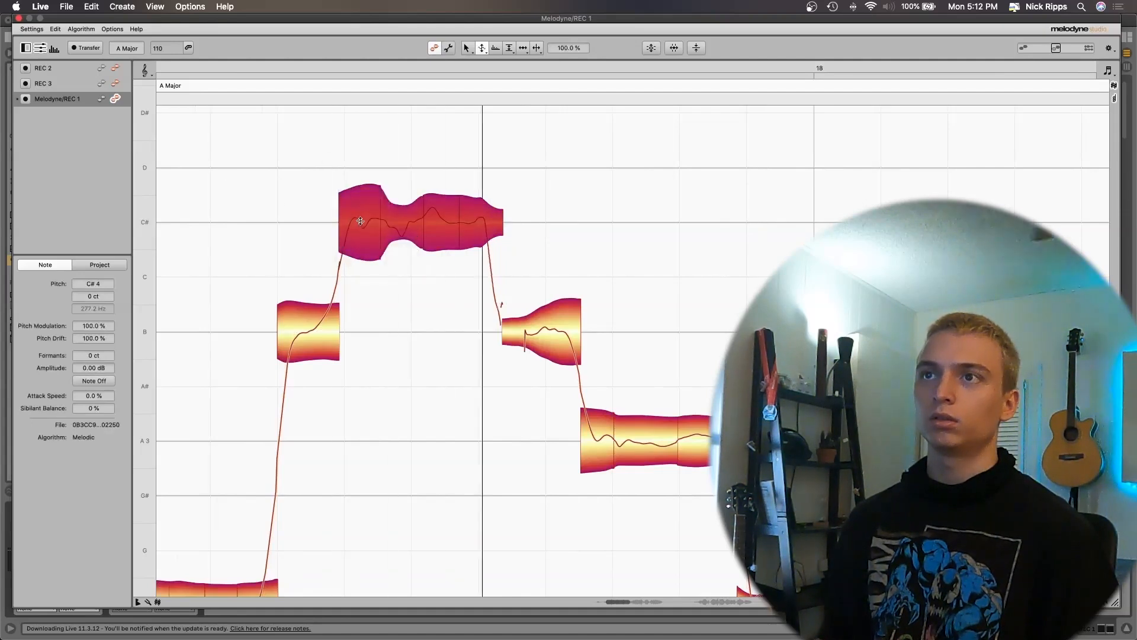
- Bring the third C# 4 segment before bar 18 back to 70% pitch modulation and replay the phrase
{"action": "left_click_drag", "start_coordinate": [362, 247], "coordinate": [363, 245]}
{"action": "key", "text": "space"}
{"action": "key", "text": "space"}
{"action": "left_click", "coordinate": [410, 239]}
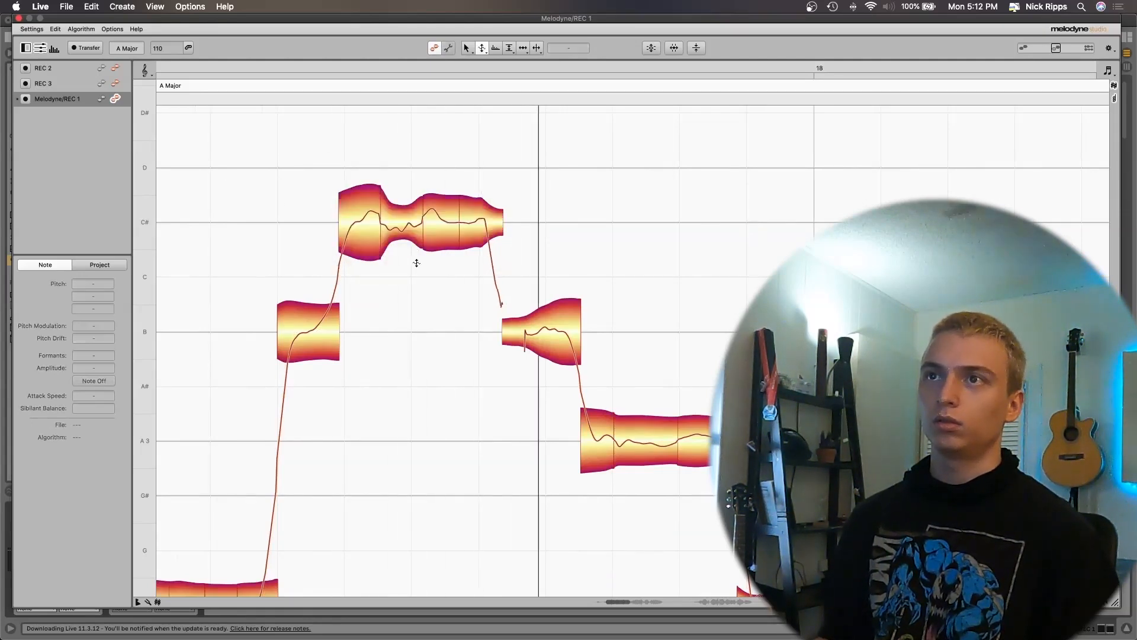
{"action": "key", "text": "space"}
{"action": "key", "text": "space"}
{"action": "left_click", "coordinate": [437, 220]}
{"action": "right_click", "coordinate": [437, 246]}
{"action": "left_click", "coordinate": [439, 231]}
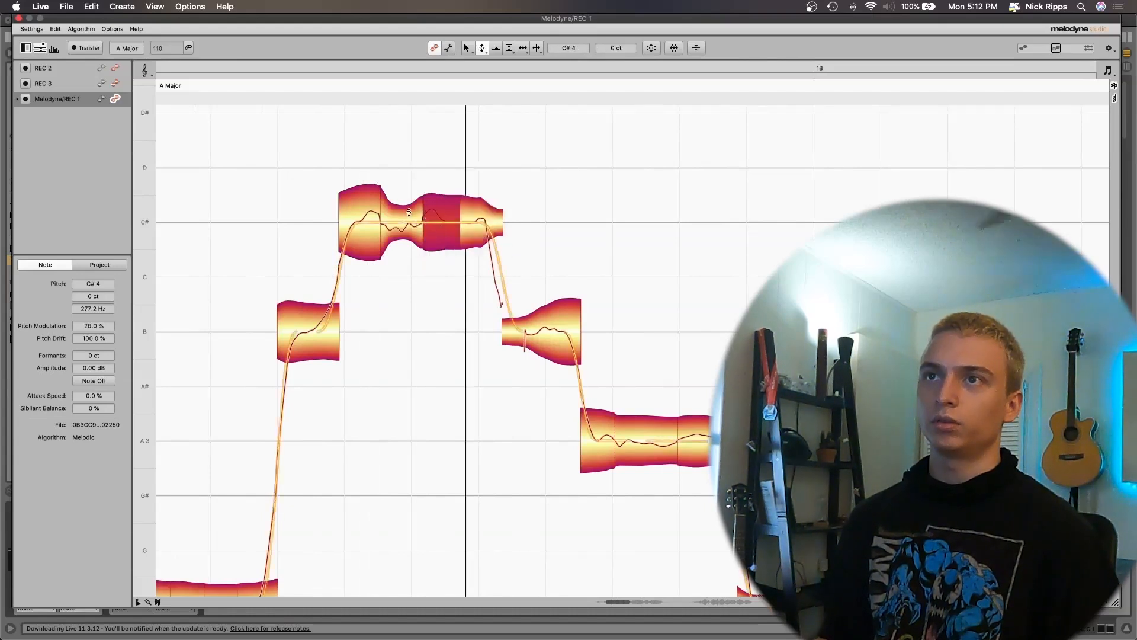
- Restore the original pitch of the C# 4 notes before bar 18
{"action": "double_click", "coordinate": [435, 218]}
{"action": "right_click", "coordinate": [422, 234]}
{"action": "mouse_move", "coordinate": [462, 158]}
{"action": "left_click", "coordinate": [509, 157]}
{"action": "left_click", "coordinate": [486, 193]}
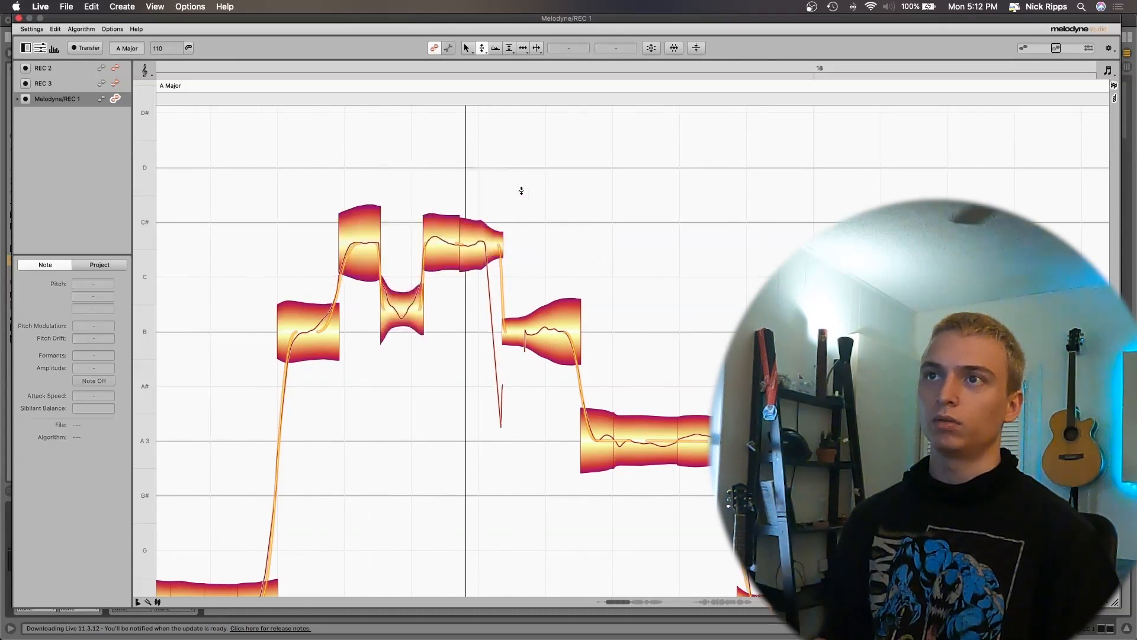
- Snap the restored notes before bar 18 to C# 4, with the short middle one on B 3, and play them back
{"action": "left_click_drag", "start_coordinate": [539, 188], "coordinate": [358, 255]}
{"action": "double_click", "coordinate": [361, 240]}
{"action": "left_click", "coordinate": [403, 252]}
{"action": "double_click", "coordinate": [402, 311]}
{"action": "left_click", "coordinate": [260, 248]}
{"action": "key", "text": "space"}
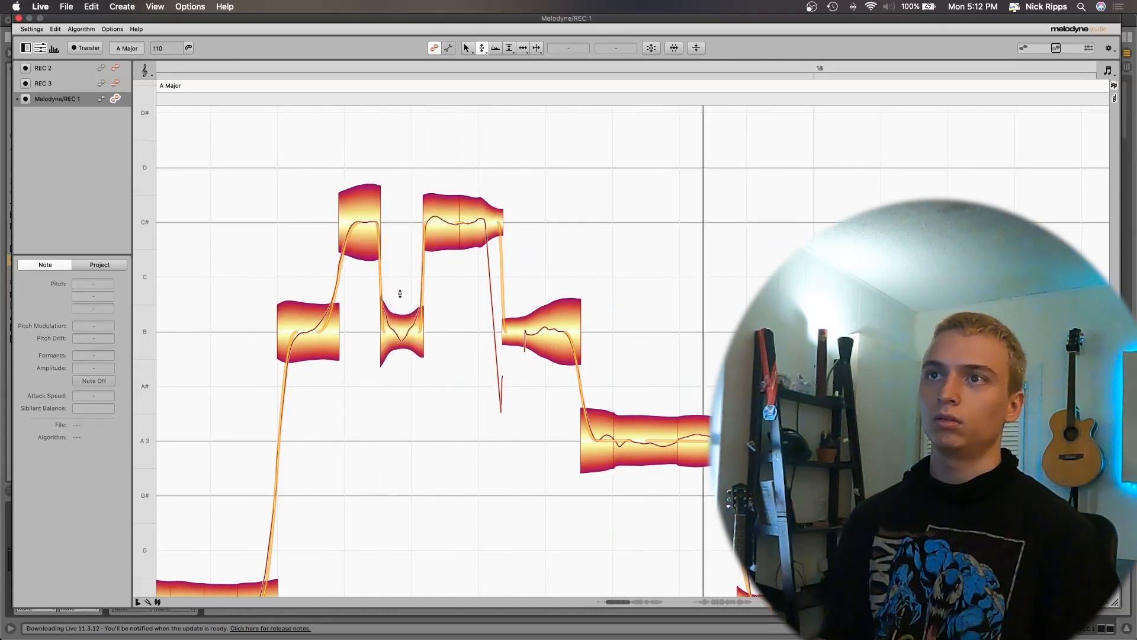
- Set the pitch modulation of the short B 3 note between the C# 4 notes to -13% and replay it
{"action": "left_click", "coordinate": [392, 321]}
{"action": "left_click", "coordinate": [358, 312]}
{"action": "key", "text": "space"}
{"action": "key", "text": "space"}
{"action": "left_click", "coordinate": [401, 328]}
{"action": "left_click", "coordinate": [265, 267]}
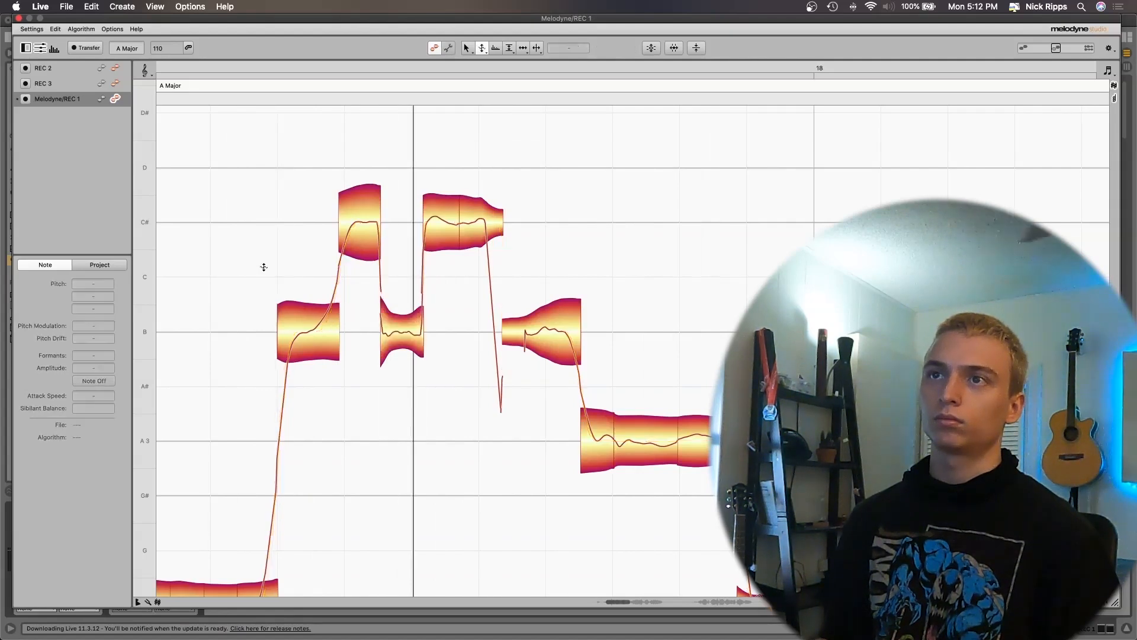
{"action": "key", "text": "space"}
{"action": "key", "text": "space"}
- Raise the short B 3 note between the C# 4 notes to C# 4 and replay the phrase
{"action": "right_click", "coordinate": [401, 317]}
{"action": "left_click", "coordinate": [411, 310]}
{"action": "left_click_drag", "start_coordinate": [403, 332], "coordinate": [403, 222]}
{"action": "key", "text": "space"}
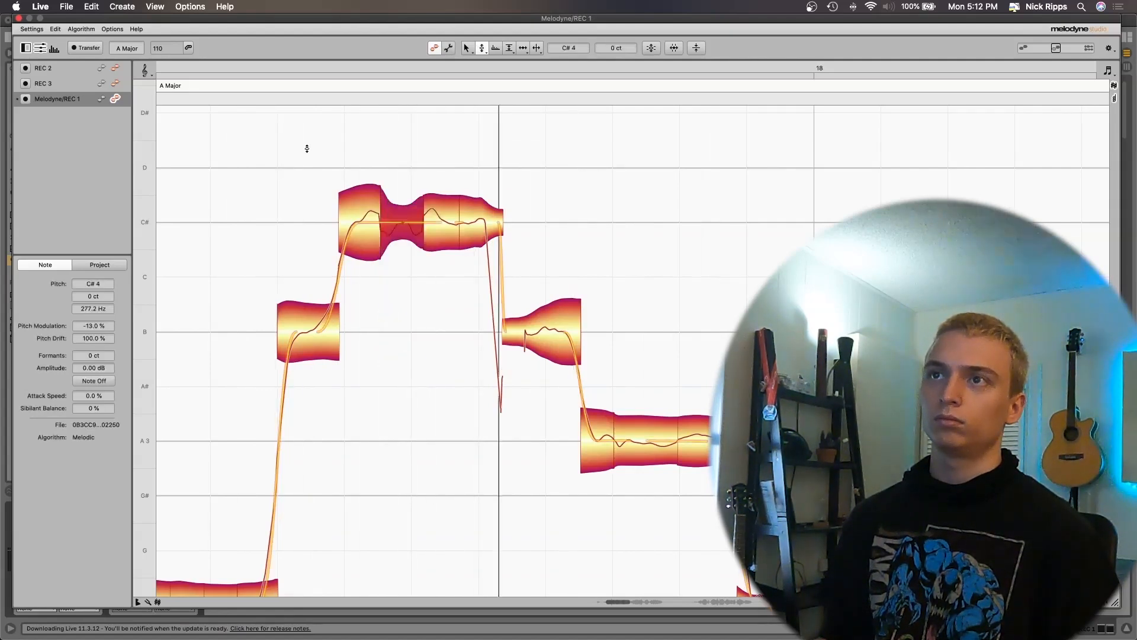
{"action": "left_click_drag", "start_coordinate": [480, 222], "coordinate": [481, 190]}
{"action": "left_click_drag", "start_coordinate": [481, 190], "coordinate": [481, 222]}
{"action": "left_click", "coordinate": [441, 222]}
{"action": "key", "text": "space"}
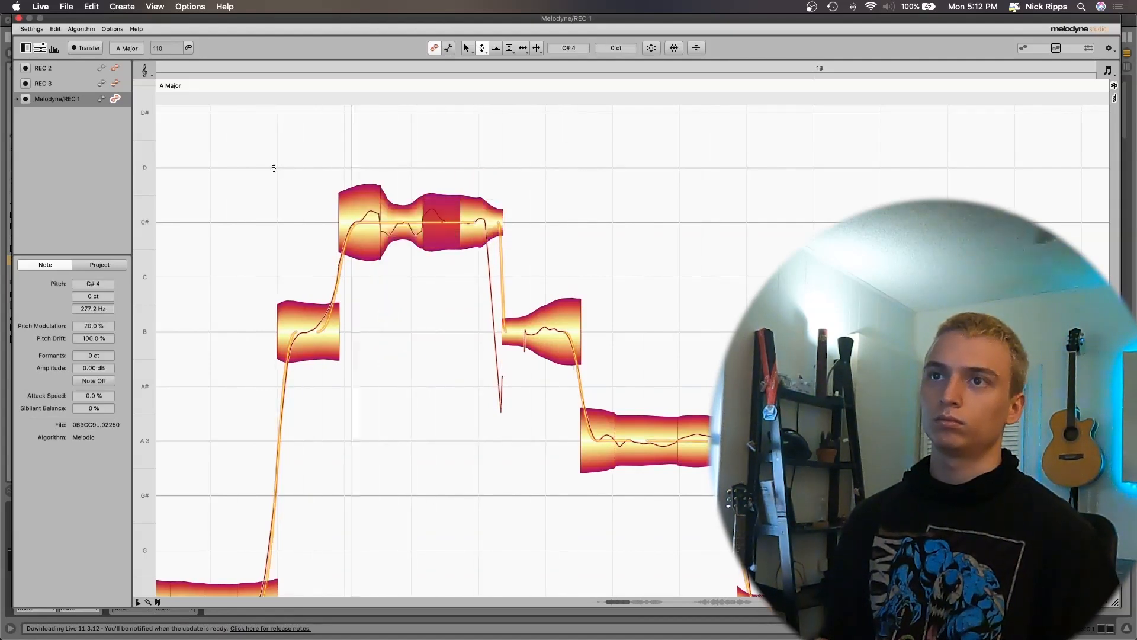
{"action": "key", "text": "space"}
{"action": "left_click", "coordinate": [314, 249]}
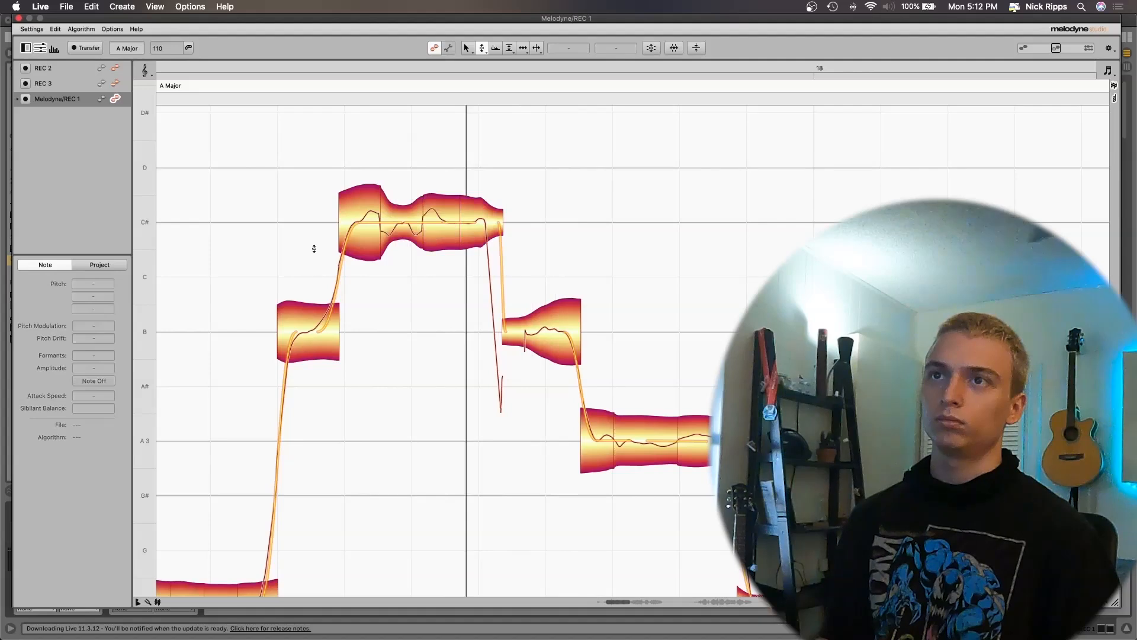
- Set the pitch modulation of the first C# 4 note before bar 18 to 30% and of the preceding B 3 note to 20%
{"action": "left_click_drag", "start_coordinate": [361, 222], "coordinate": [361, 306]}
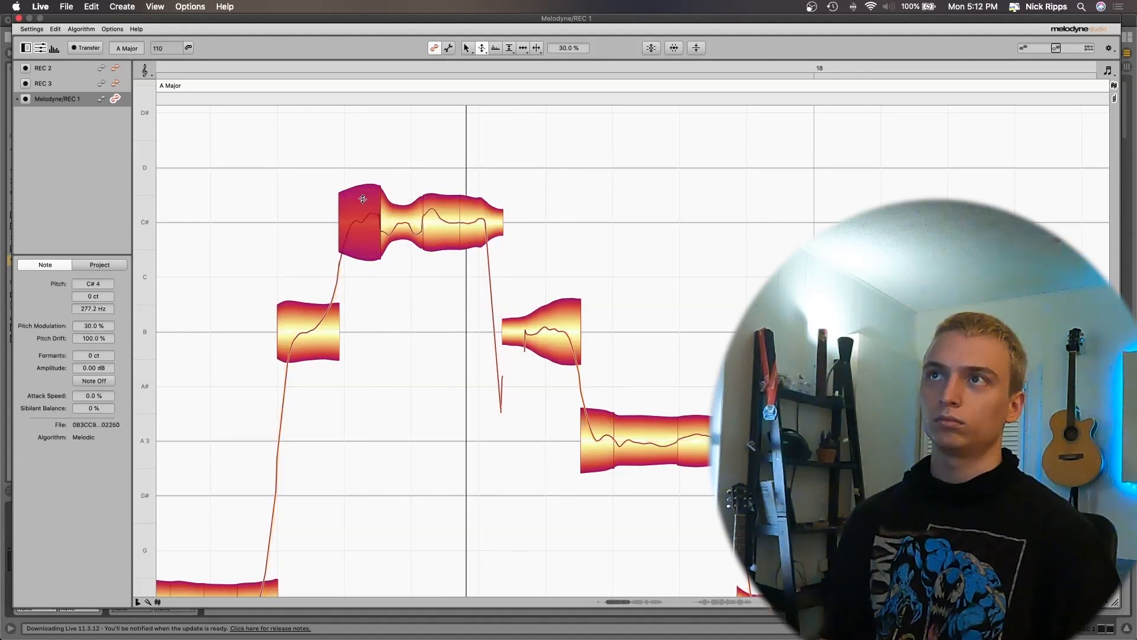
{"action": "key", "text": "space"}
{"action": "key", "text": "space"}
{"action": "left_click_drag", "start_coordinate": [310, 327], "coordinate": [307, 351]}
{"action": "key", "text": "space"}
- Play back the tuned vocal from before bar 18 towards bar 19 and check the pitch curves
{"action": "scroll", "coordinate": [216, 275], "scroll_direction": "left", "scroll_amount": 5}
{"action": "key", "text": "space"}
{"action": "key", "text": "space"}
{"action": "scroll", "coordinate": [305, 272], "scroll_direction": "down", "scroll_amount": 4}
{"action": "scroll", "coordinate": [305, 272], "scroll_direction": "right", "scroll_amount": 4}
{"action": "scroll", "coordinate": [305, 272], "scroll_direction": "right", "scroll_amount": 1}
{"action": "left_click", "coordinate": [191, 213]}
{"action": "right_click", "coordinate": [190, 214]}
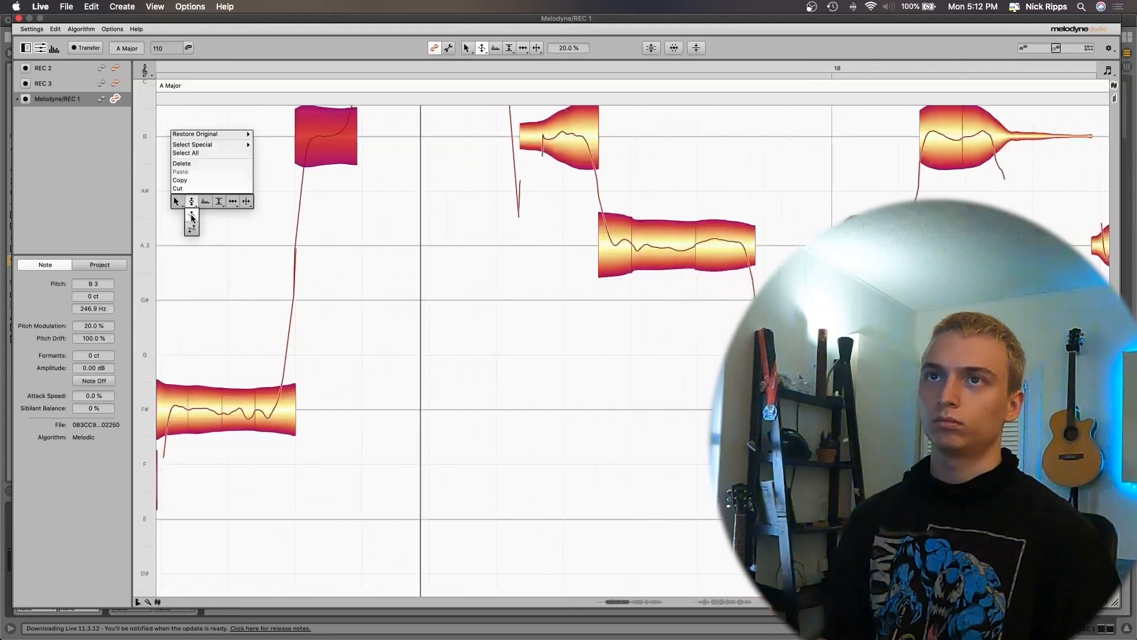
{"action": "left_click", "coordinate": [190, 201]}
{"action": "scroll", "coordinate": [365, 214], "scroll_direction": "up", "scroll_amount": 8}
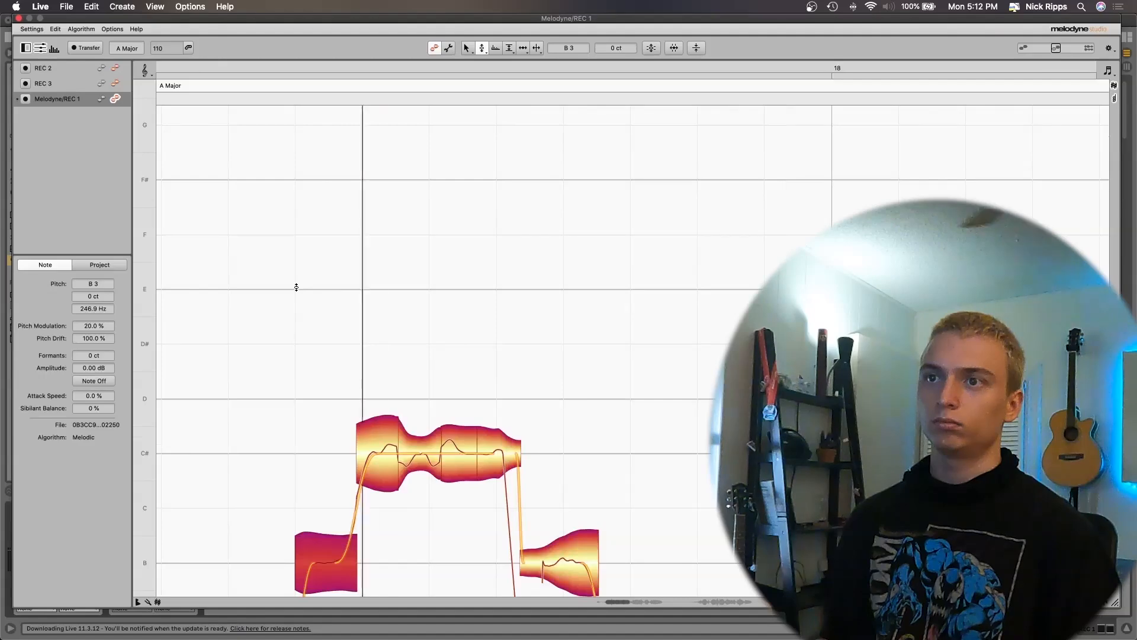
{"action": "scroll", "coordinate": [297, 287], "scroll_direction": "down", "scroll_amount": 8}
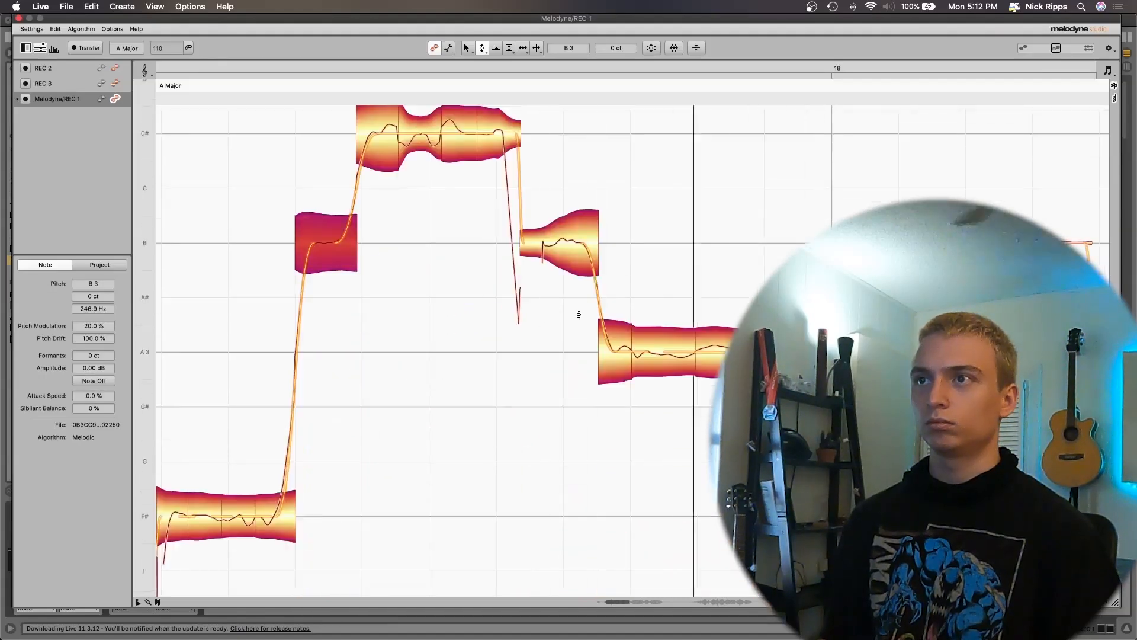
{"action": "scroll", "coordinate": [579, 314], "scroll_direction": "right", "scroll_amount": 5}
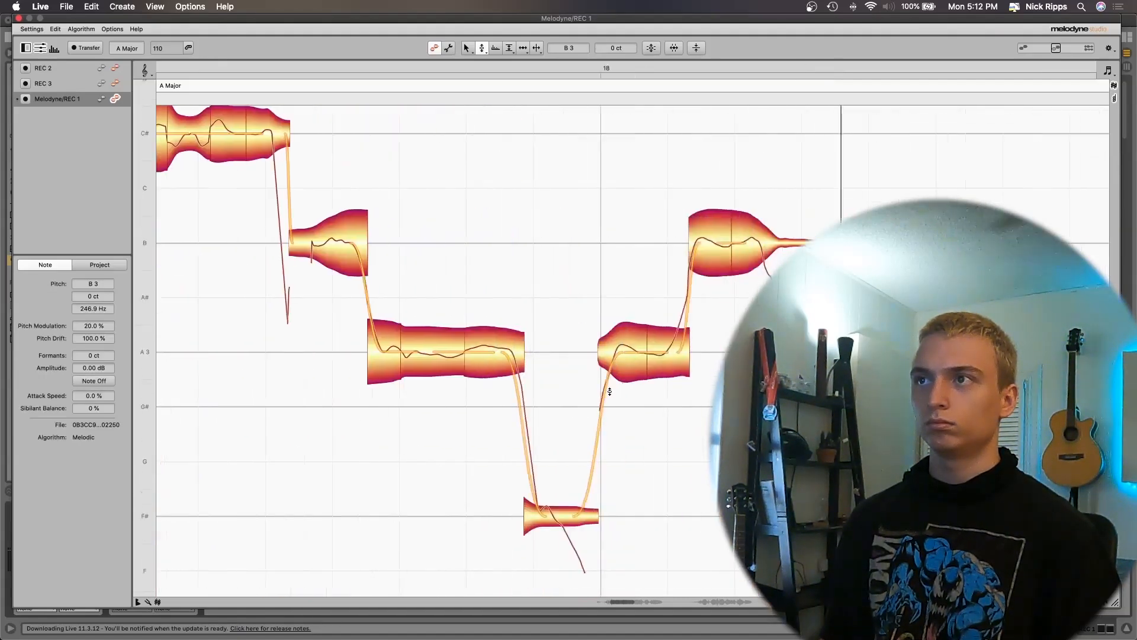
{"action": "scroll", "coordinate": [610, 391], "scroll_direction": "right", "scroll_amount": 8}
{"action": "scroll", "coordinate": [591, 385], "scroll_direction": "up", "scroll_amount": 2}
{"action": "scroll", "coordinate": [591, 385], "scroll_direction": "down", "scroll_amount": 2}
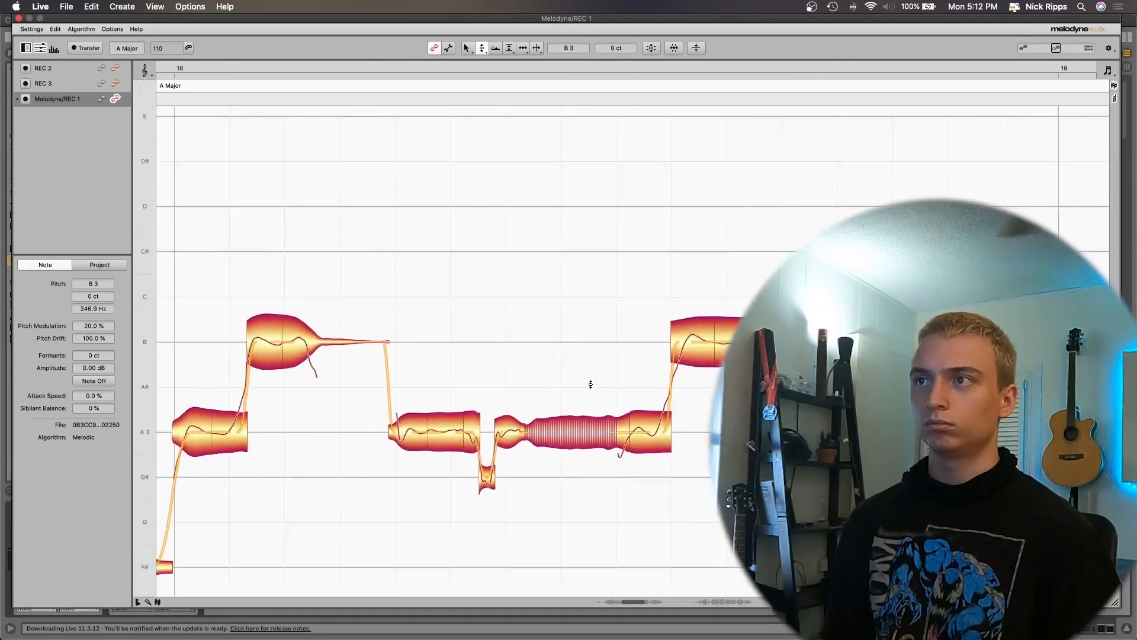
{"action": "scroll", "coordinate": [650, 385], "scroll_direction": "right", "scroll_amount": 7}
{"action": "scroll", "coordinate": [442, 414], "scroll_direction": "left", "scroll_amount": 2}
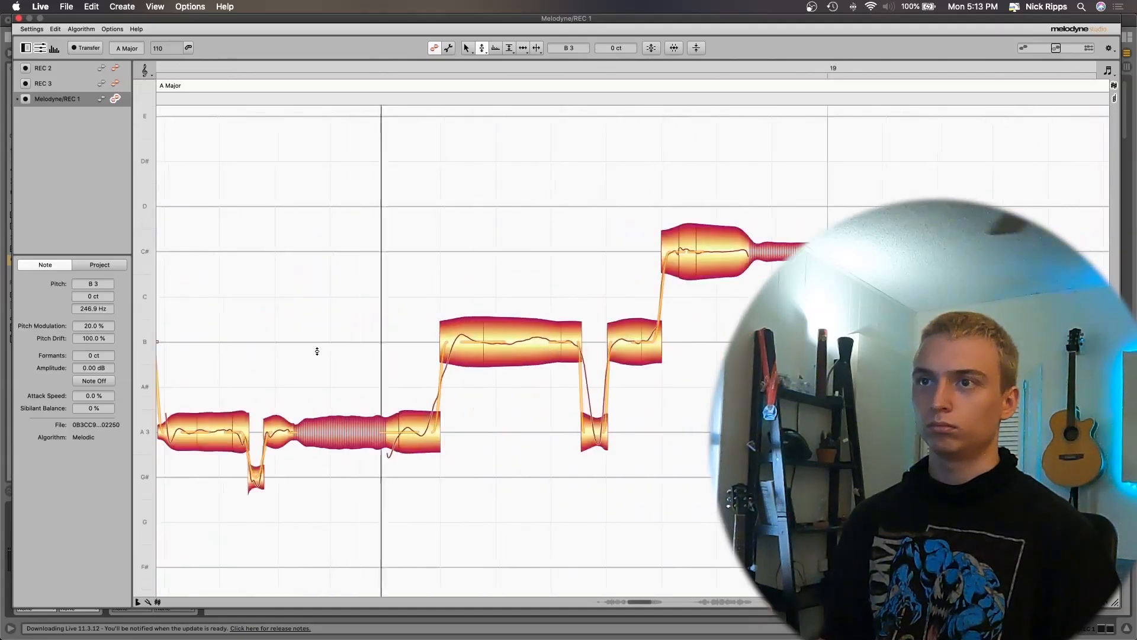
- Set the pitch modulation of the A 3 note leading into the long B 3 note to 39% and replay the transition
{"action": "right_click", "coordinate": [394, 384]}
{"action": "left_click", "coordinate": [414, 468]}
{"action": "left_click", "coordinate": [428, 454]}
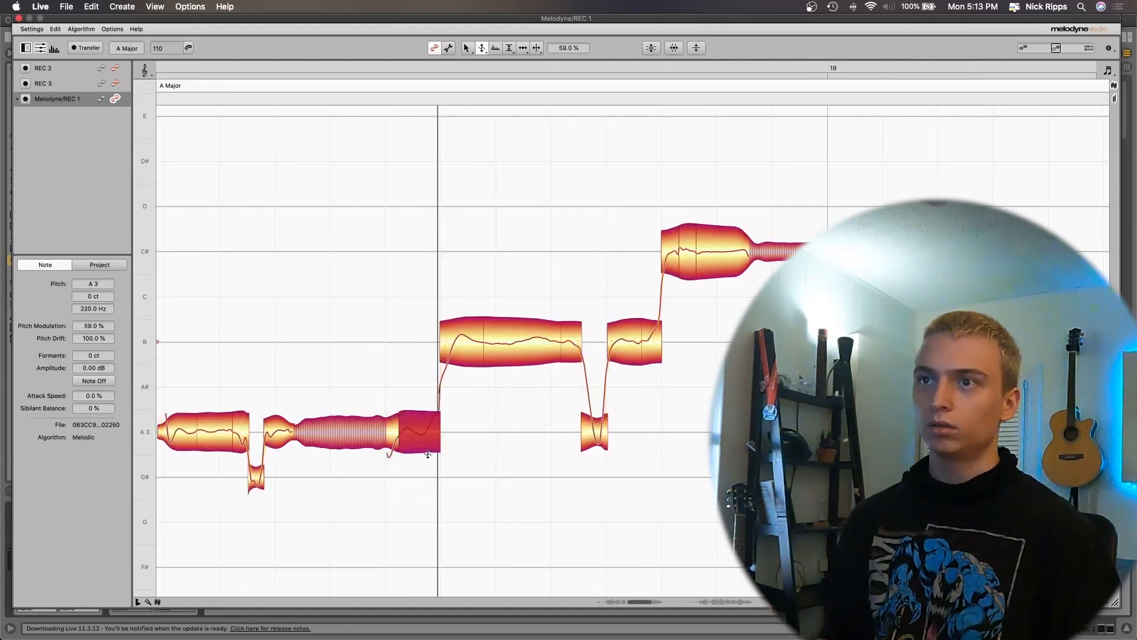
{"action": "left_click_drag", "start_coordinate": [447, 372], "coordinate": [453, 395]}
{"action": "key", "text": "space"}
{"action": "right_click", "coordinate": [336, 313]}
{"action": "left_click", "coordinate": [357, 323]}
{"action": "left_click_drag", "start_coordinate": [437, 441], "coordinate": [431, 414]}
{"action": "key", "text": "space"}
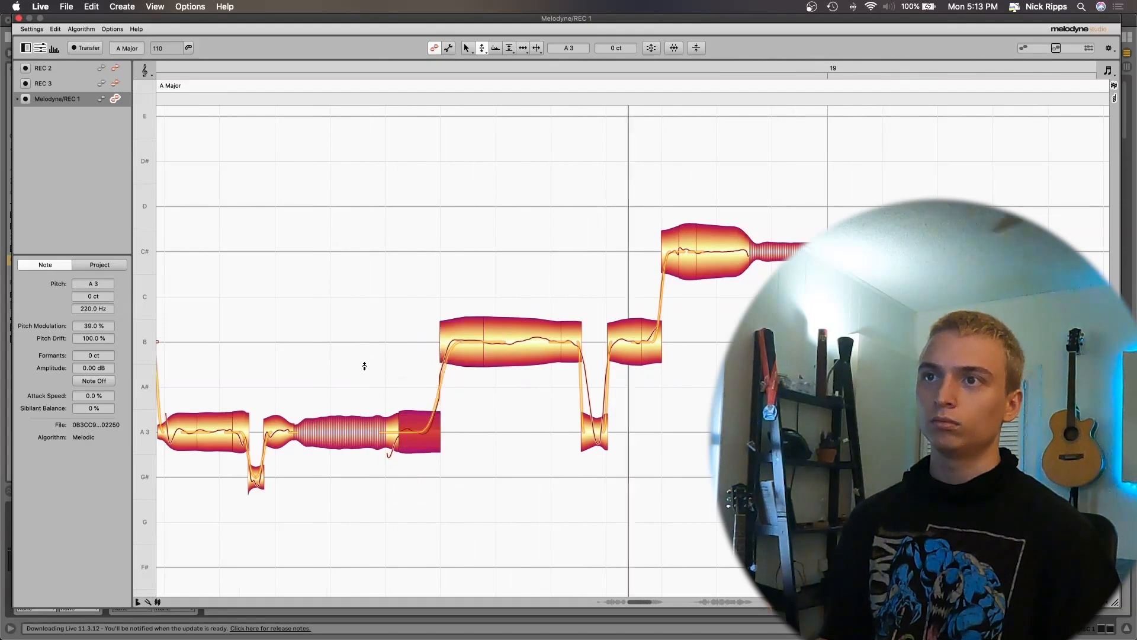
- Set the pitch modulation to 24% on the first segment of the long B 3 note and 26% on the preceding A 3 note
{"action": "left_click", "coordinate": [453, 338]}
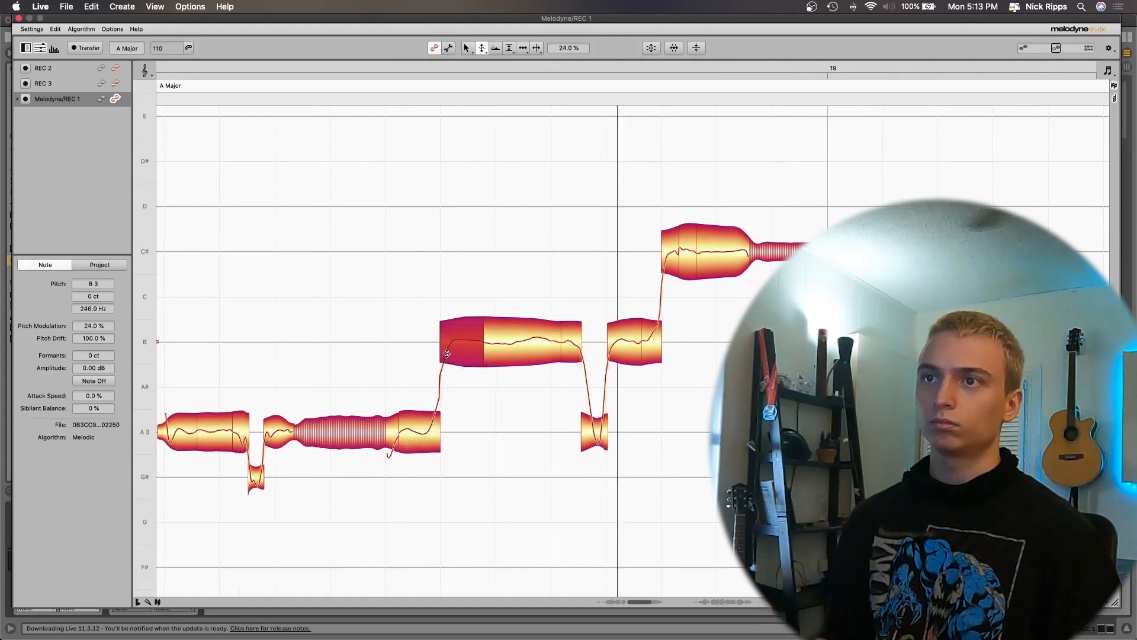
{"action": "left_click", "coordinate": [419, 438]}
{"action": "left_click", "coordinate": [343, 375]}
{"action": "key", "text": "space"}
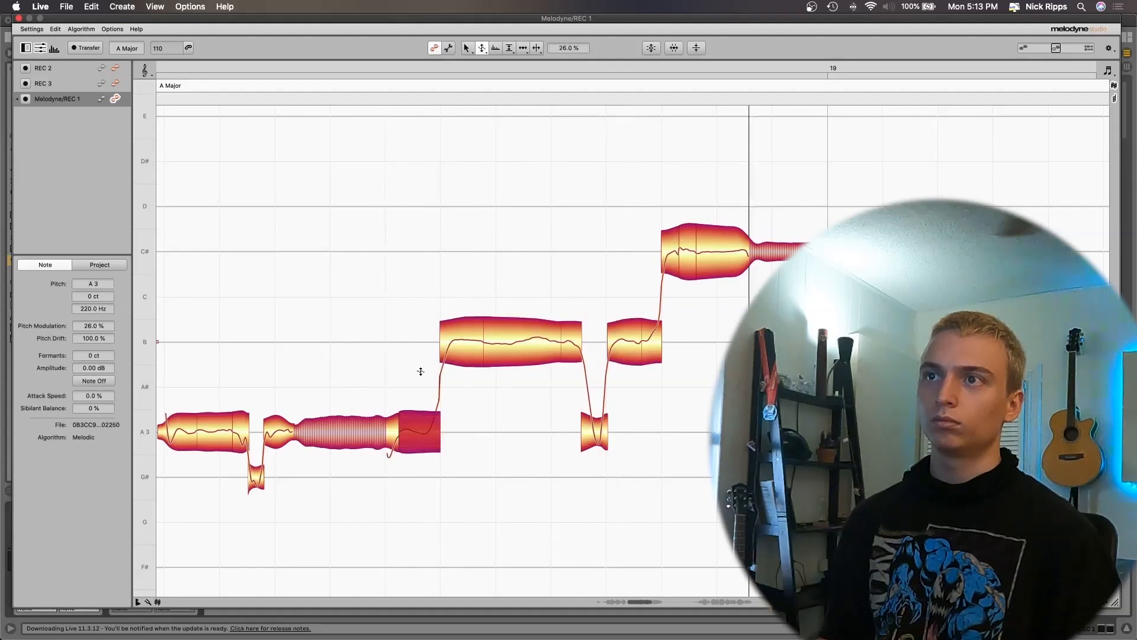
{"action": "left_click", "coordinate": [244, 358]}
{"action": "left_click", "coordinate": [245, 358]}
{"action": "key", "text": "space"}
{"action": "scroll", "coordinate": [291, 354], "scroll_direction": "left", "scroll_amount": 3}
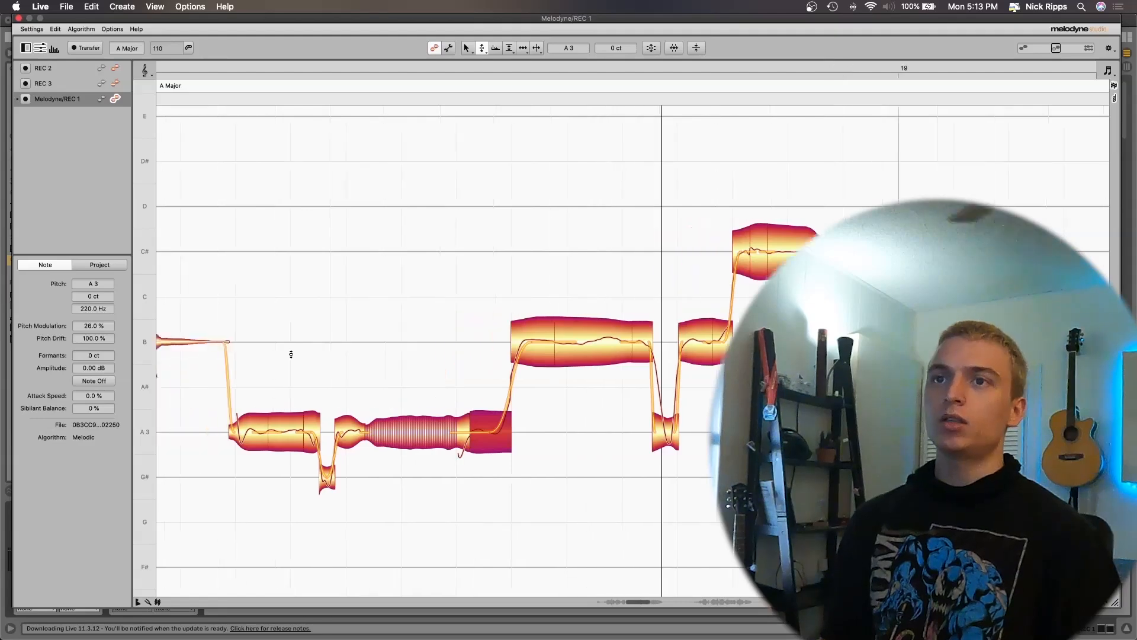
{"action": "scroll", "coordinate": [291, 354], "scroll_direction": "left", "scroll_amount": 2}
{"action": "left_click", "coordinate": [255, 316]}
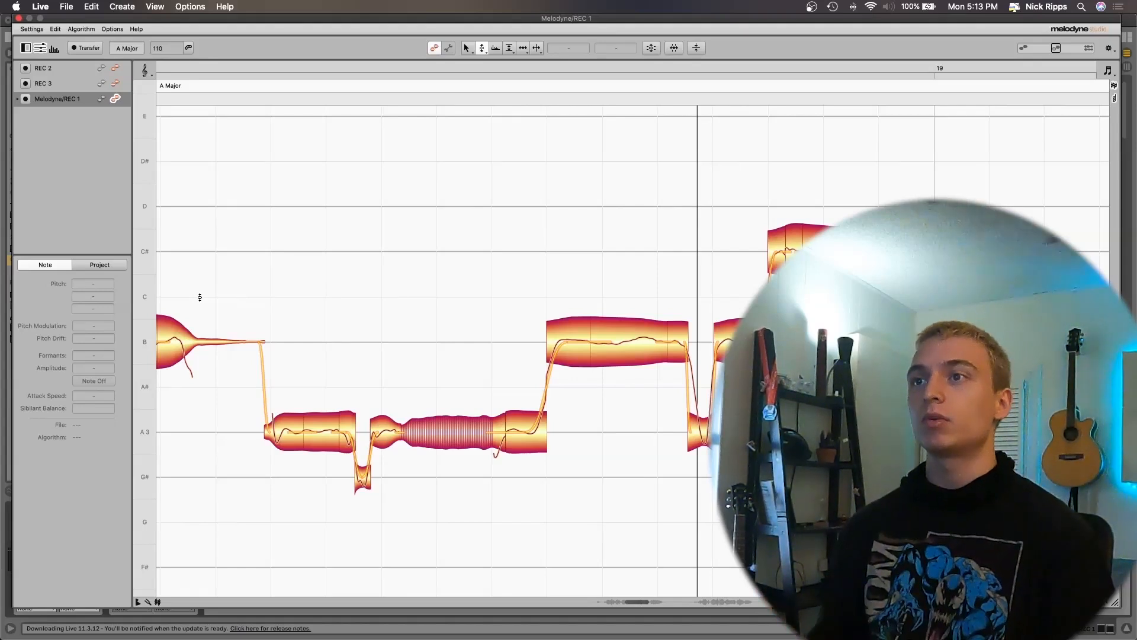
{"action": "right_click", "coordinate": [363, 304]}
{"action": "left_click", "coordinate": [364, 302]}
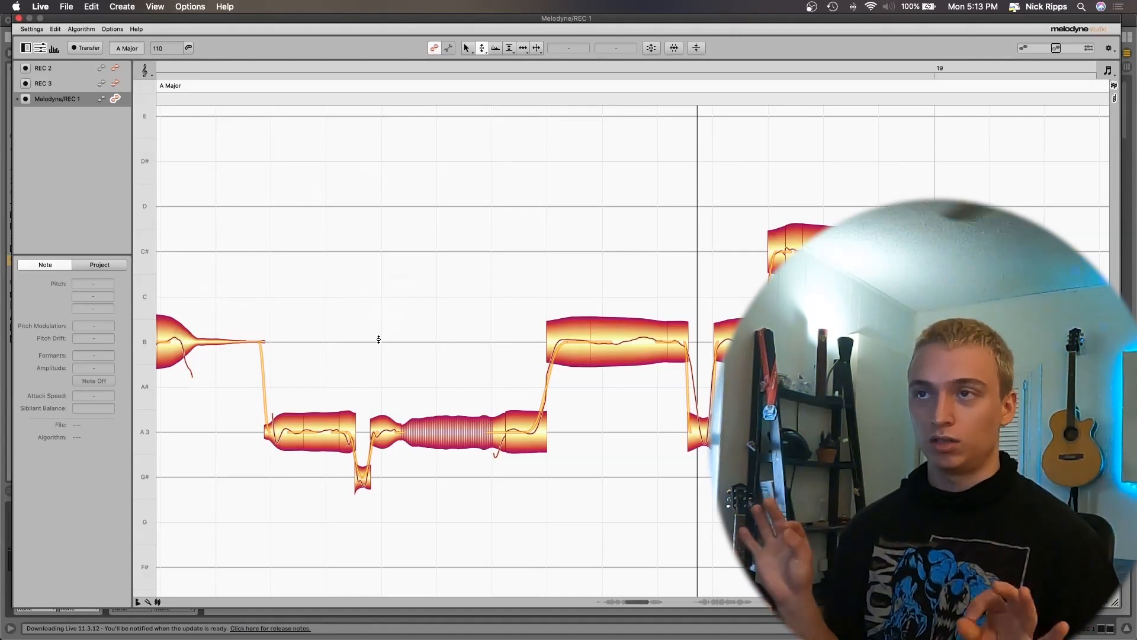
- Raise the short A 3 note between the two B 3 notes before bar 19 to B 3 and replay the phrase
{"action": "key", "text": "space"}
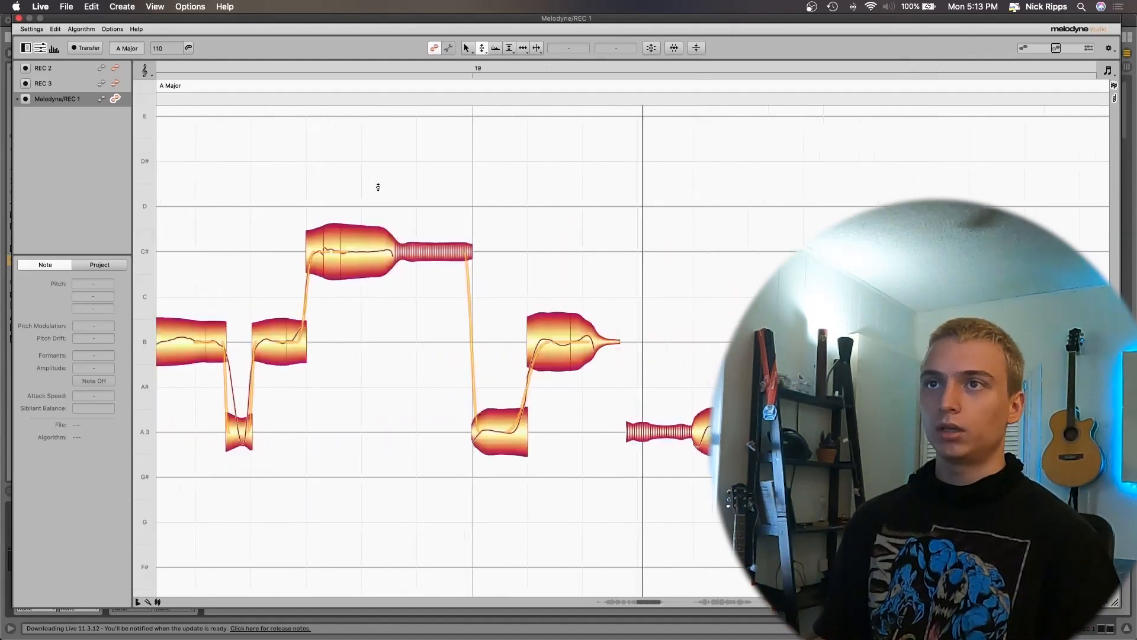
{"action": "left_click", "coordinate": [330, 246]}
{"action": "scroll", "coordinate": [330, 247], "scroll_direction": "up", "scroll_amount": 2}
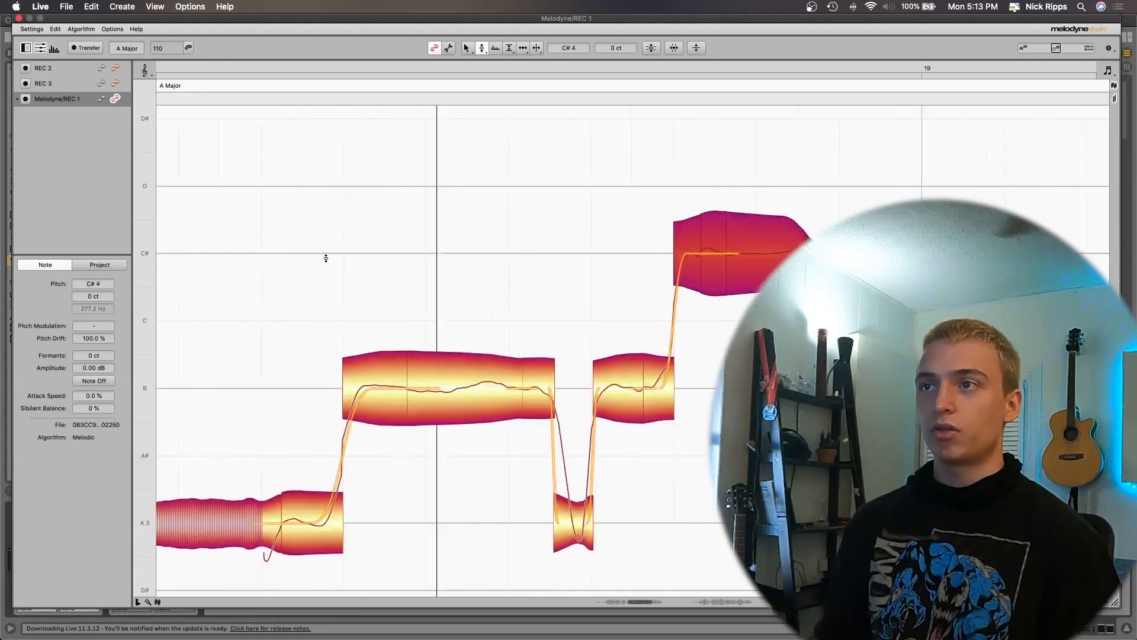
{"action": "left_click", "coordinate": [420, 265]}
{"action": "scroll", "coordinate": [562, 282], "scroll_direction": "right", "scroll_amount": 2}
{"action": "left_click", "coordinate": [579, 364]}
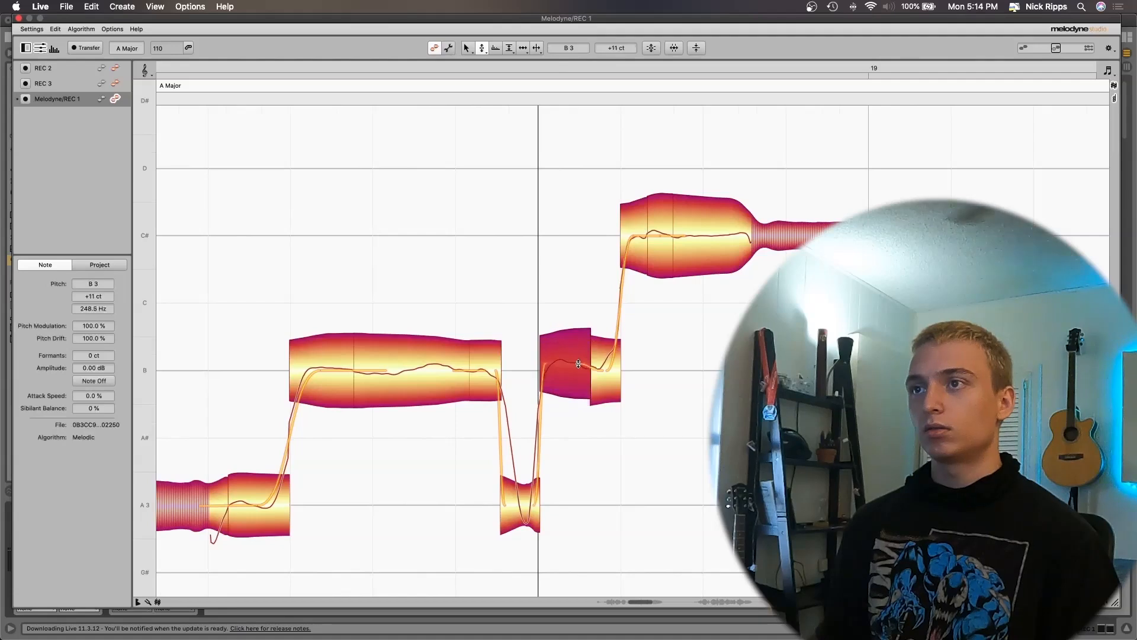
{"action": "left_click", "coordinate": [514, 495]}
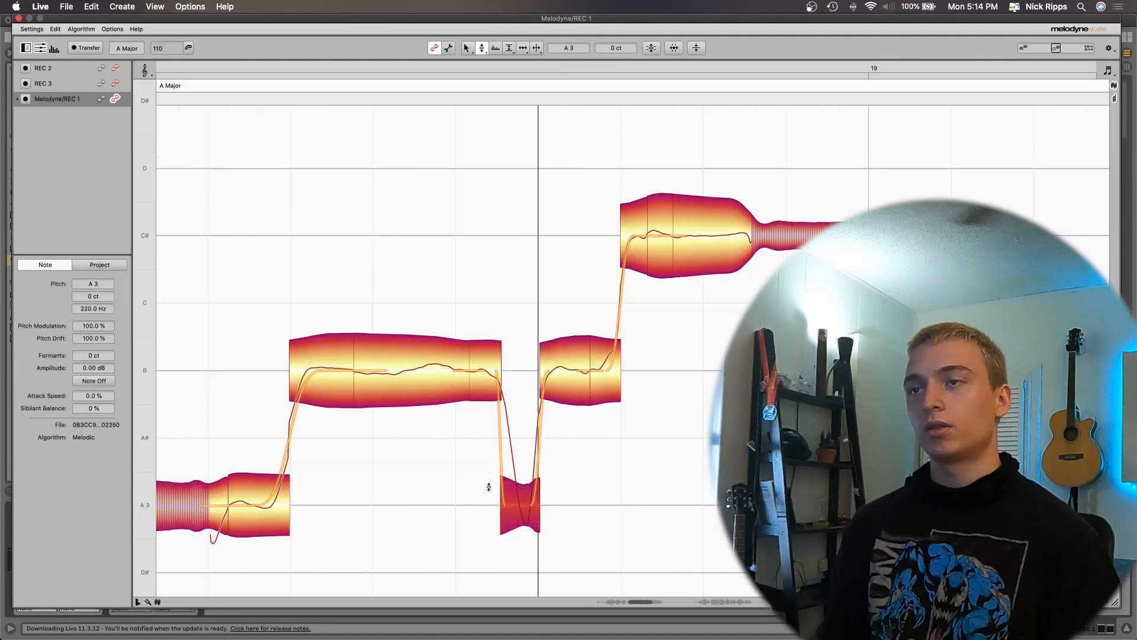
{"action": "left_click", "coordinate": [378, 495]}
{"action": "left_click", "coordinate": [454, 351]}
{"action": "key", "text": "space"}
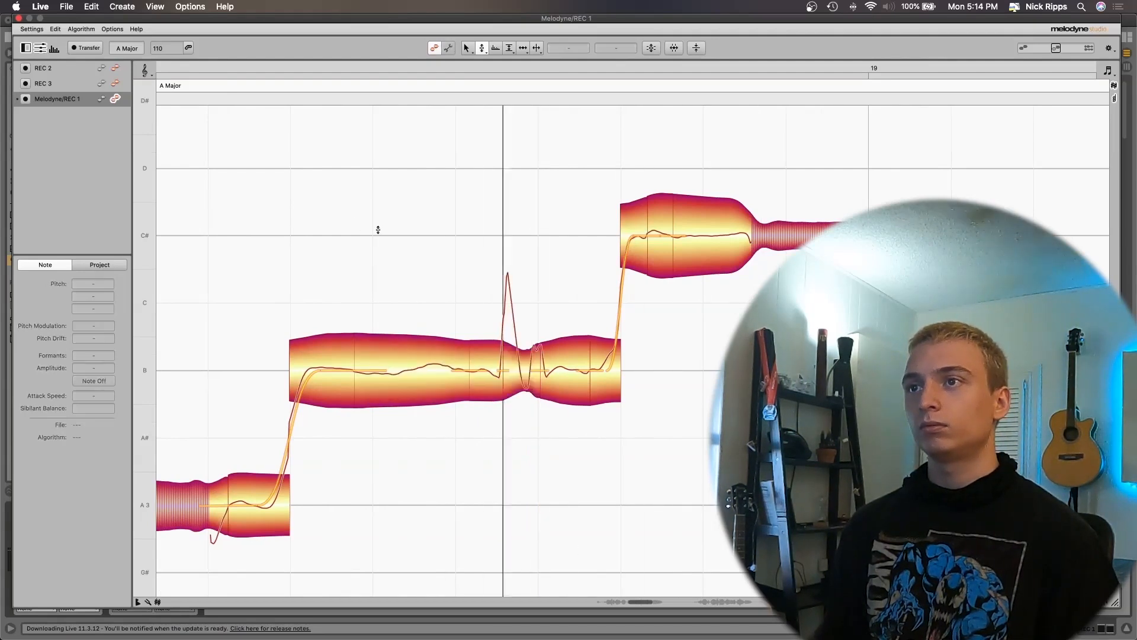
- Lower the short middle note between the two B 3 notes before bar 19 to A 3 and replay the phrase
{"action": "key", "text": "space"}
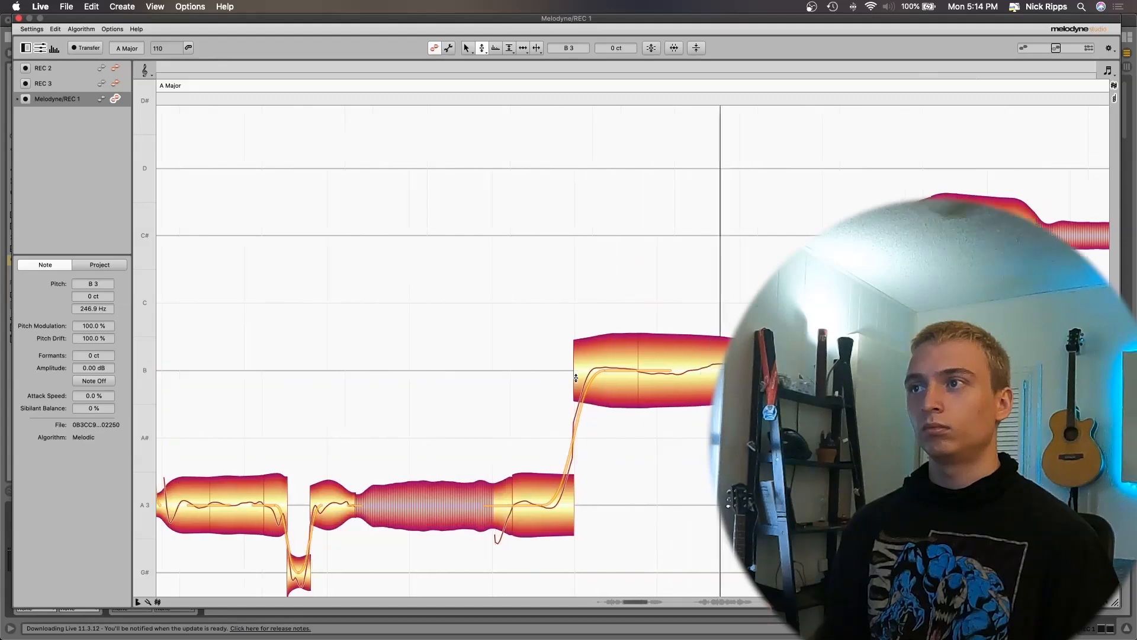
{"action": "key", "text": "space"}
{"action": "left_click_drag", "start_coordinate": [431, 372], "coordinate": [431, 505]}
{"action": "scroll", "coordinate": [323, 229], "scroll_direction": "left", "scroll_amount": 5}
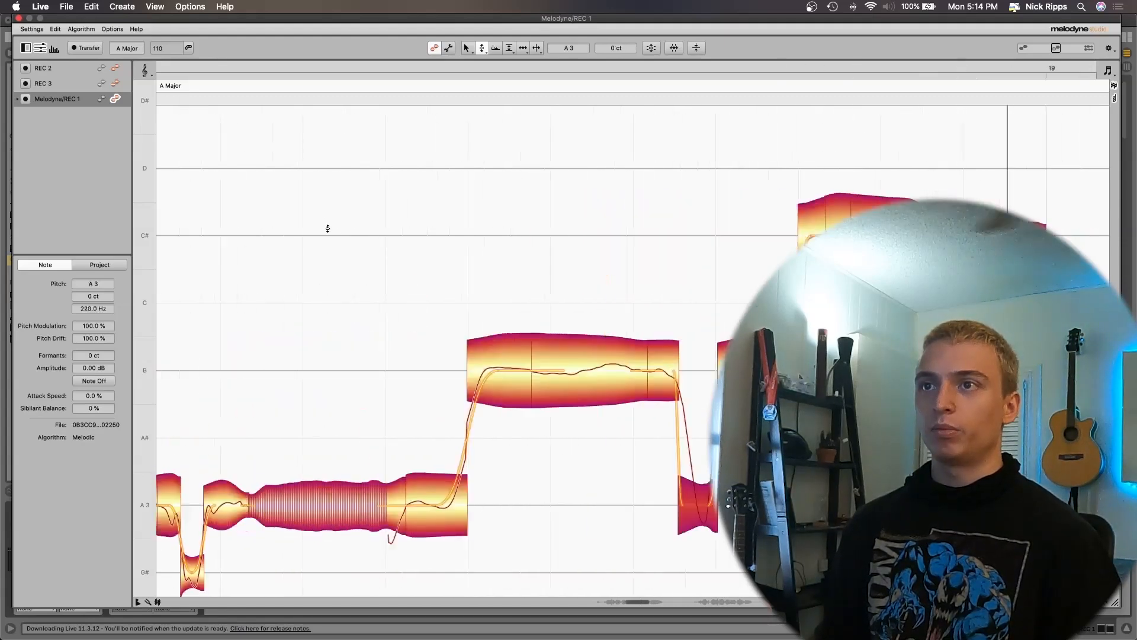
{"action": "key", "text": "space"}
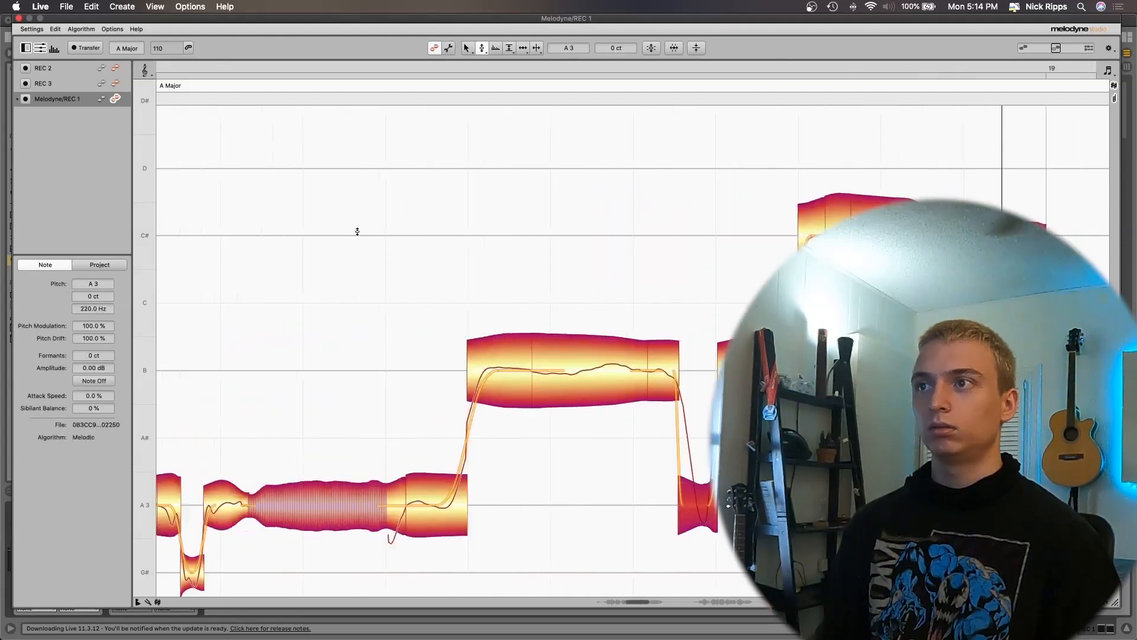
- Set the pitch modulation of the short A 3 note between the two B 3 notes to 64%
{"action": "left_click", "coordinate": [591, 502]}
{"action": "right_click", "coordinate": [591, 502]}
{"action": "left_click", "coordinate": [587, 525]}
{"action": "left_click_drag", "start_coordinate": [693, 509], "coordinate": [692, 540]}
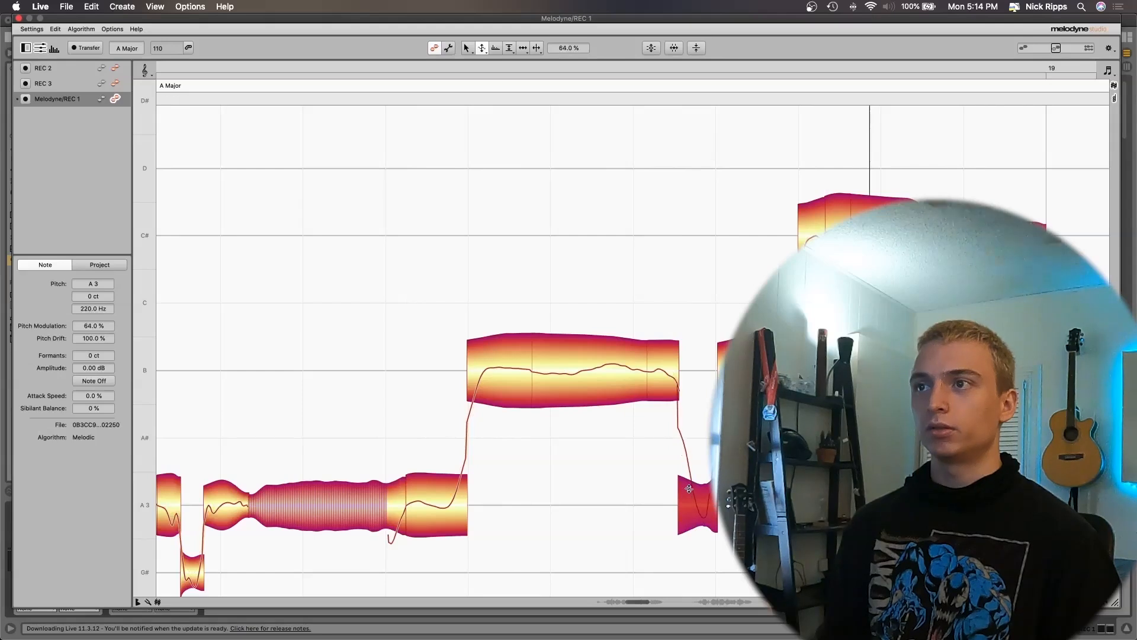
{"action": "right_click", "coordinate": [414, 407]}
{"action": "left_click", "coordinate": [436, 483]}
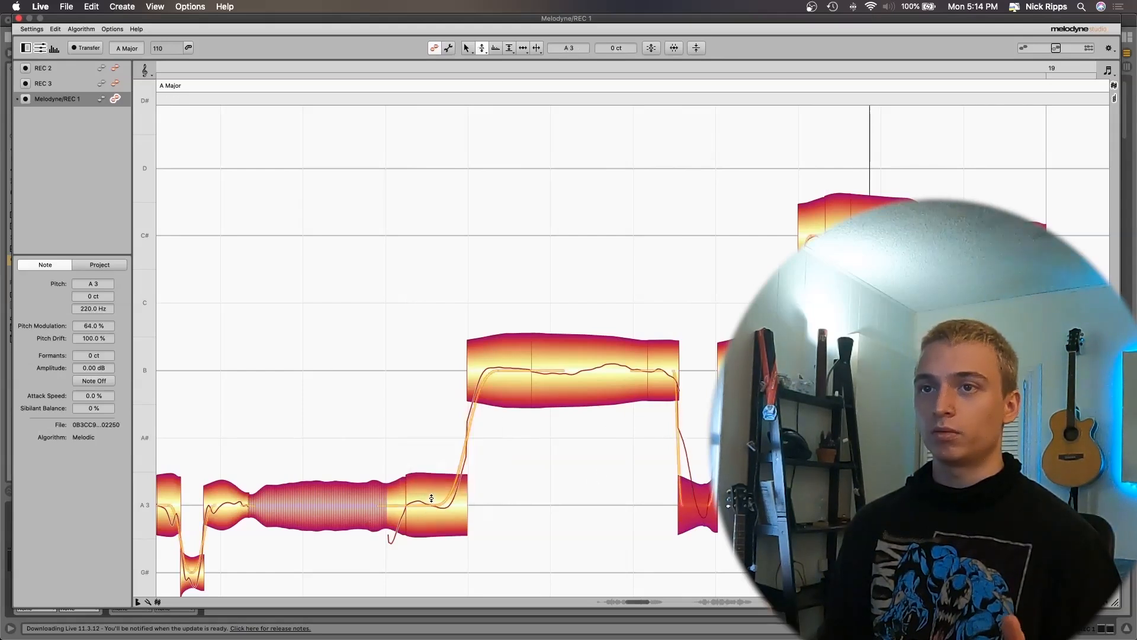
- Check the A 3 and long B 3 notes before bar 19 and the pitch curves that follow
{"action": "scroll", "coordinate": [431, 498], "scroll_direction": "left", "scroll_amount": 3}
{"action": "scroll", "coordinate": [620, 478], "scroll_direction": "down", "scroll_amount": 5}
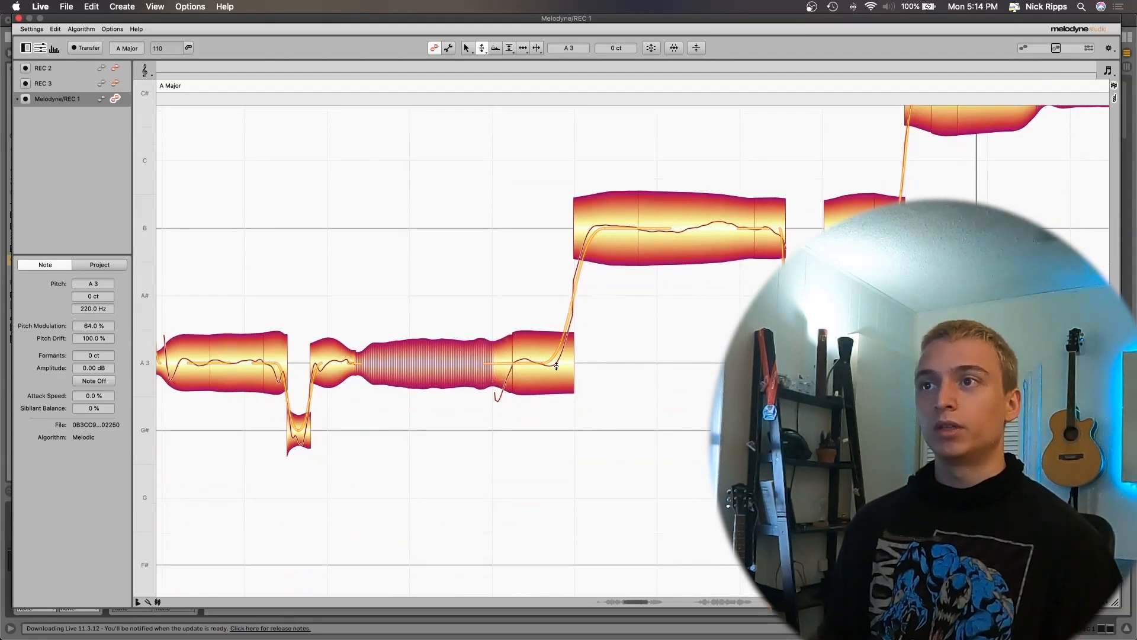
{"action": "left_click", "coordinate": [556, 366]}
{"action": "scroll", "coordinate": [414, 253], "scroll_direction": "right", "scroll_amount": 5}
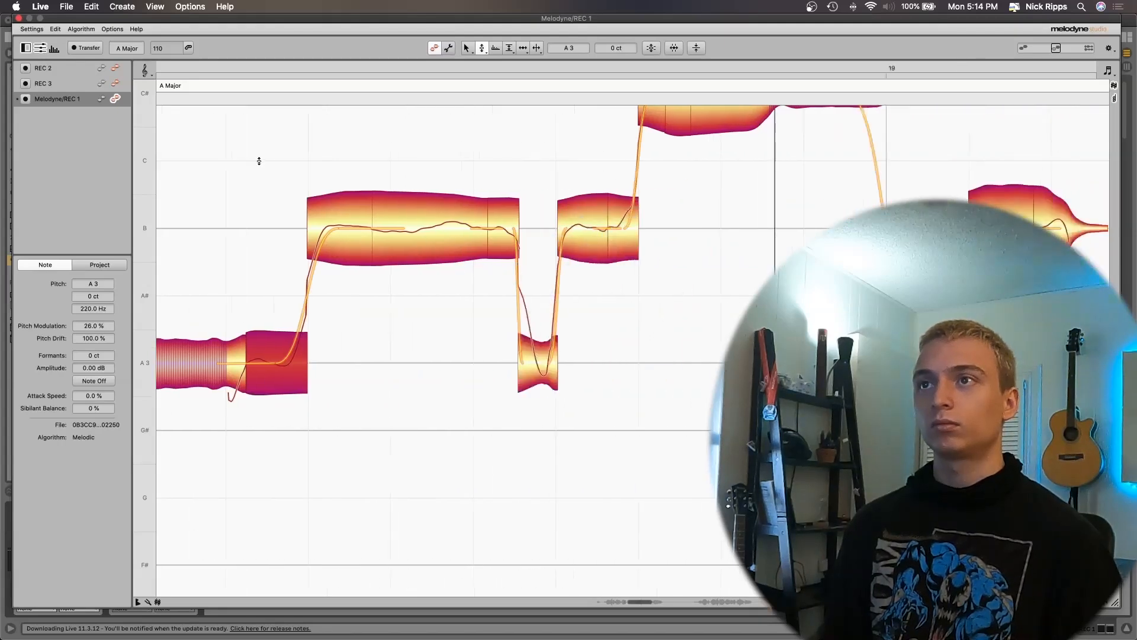
{"action": "left_click", "coordinate": [472, 228]}
{"action": "scroll", "coordinate": [616, 174], "scroll_direction": "up", "scroll_amount": 3}
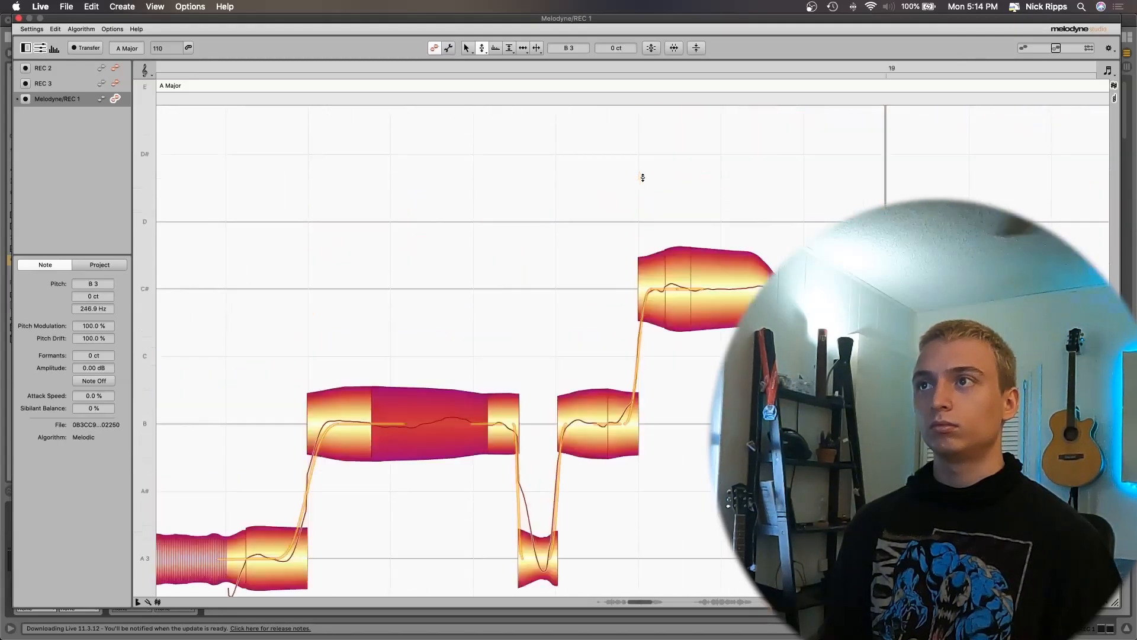
{"action": "scroll", "coordinate": [642, 176], "scroll_direction": "right", "scroll_amount": 1}
{"action": "scroll", "coordinate": [676, 353], "scroll_direction": "right", "scroll_amount": 7}
{"action": "scroll", "coordinate": [676, 353], "scroll_direction": "down", "scroll_amount": 2}
{"action": "scroll", "coordinate": [696, 379], "scroll_direction": "right", "scroll_amount": 2}
{"action": "scroll", "coordinate": [696, 378], "scroll_direction": "down", "scroll_amount": 2}
{"action": "scroll", "coordinate": [696, 378], "scroll_direction": "down", "scroll_amount": 3}
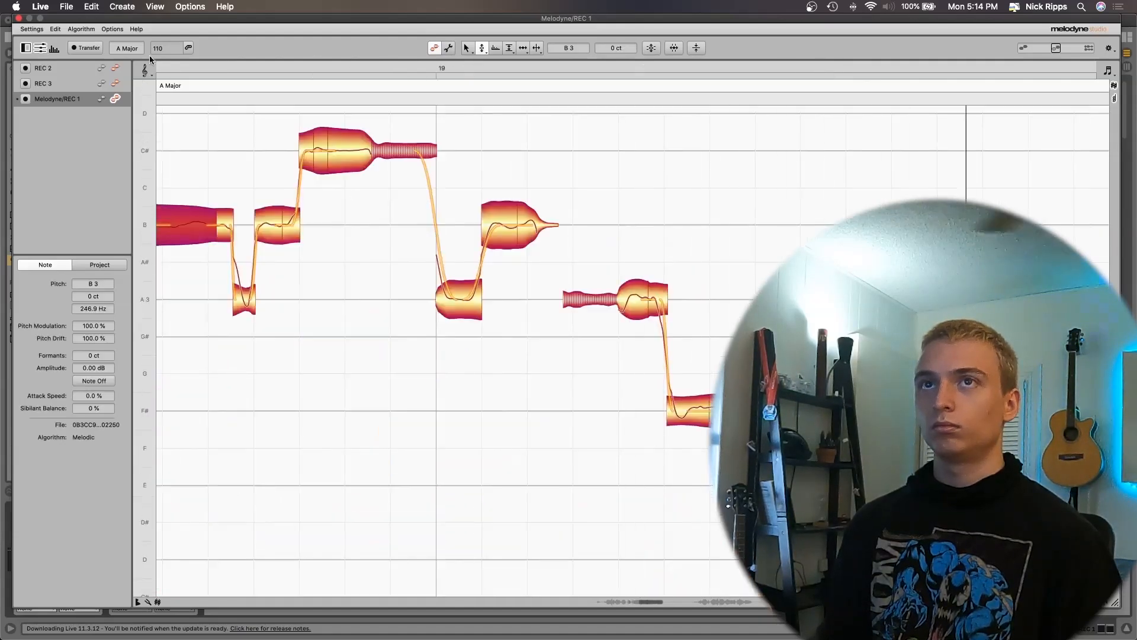
- Close the Melodyne window and play the tuned V track clips from around bar 17 in the arrangement
{"action": "left_click", "coordinate": [18, 19]}
{"action": "scroll", "coordinate": [621, 204], "scroll_direction": "left", "scroll_amount": 2}
{"action": "scroll", "coordinate": [621, 204], "scroll_direction": "down", "scroll_amount": 5}
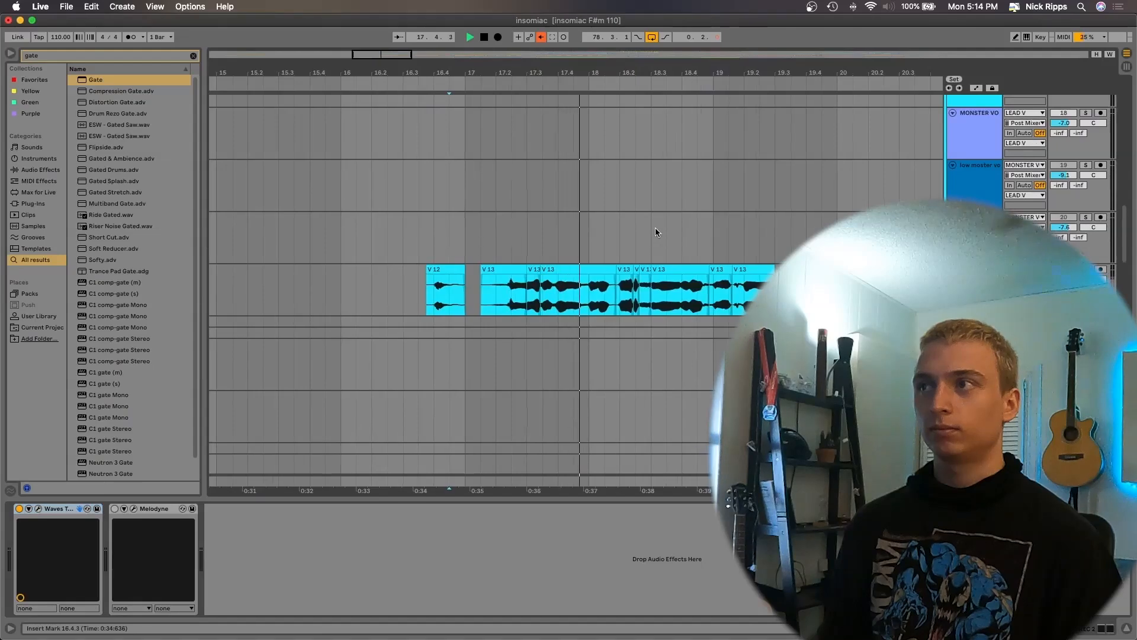
{"action": "scroll", "coordinate": [655, 227], "scroll_direction": "right", "scroll_amount": 1}
{"action": "scroll", "coordinate": [655, 227], "scroll_direction": "down", "scroll_amount": 2}
{"action": "key", "text": "space"}
{"action": "left_click", "coordinate": [974, 217]}
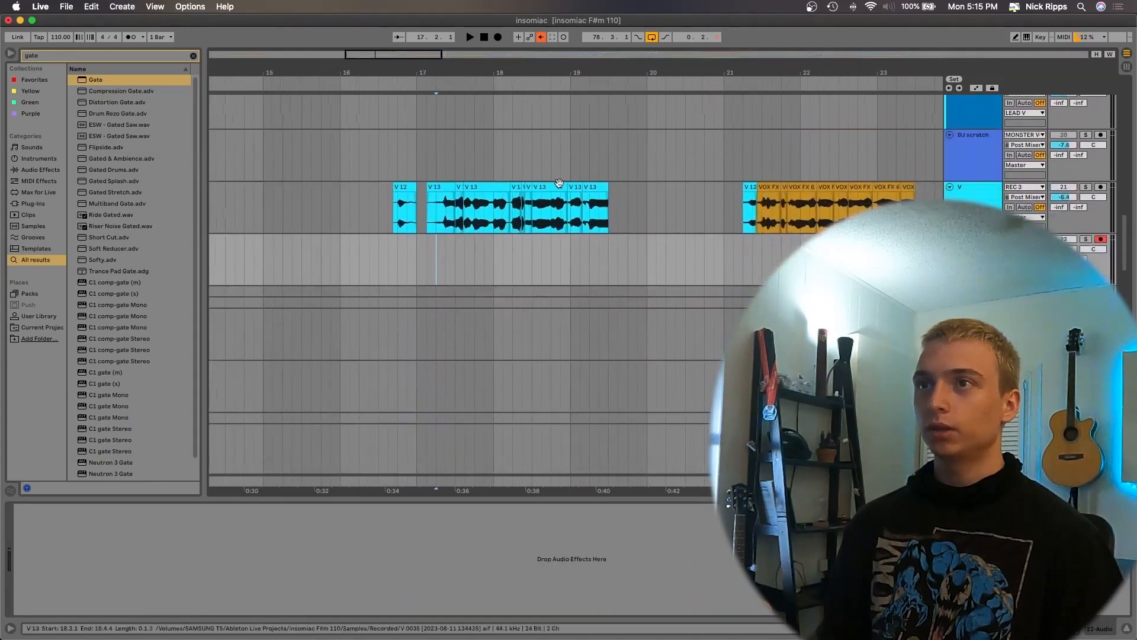
{"action": "left_click", "coordinate": [439, 221]}
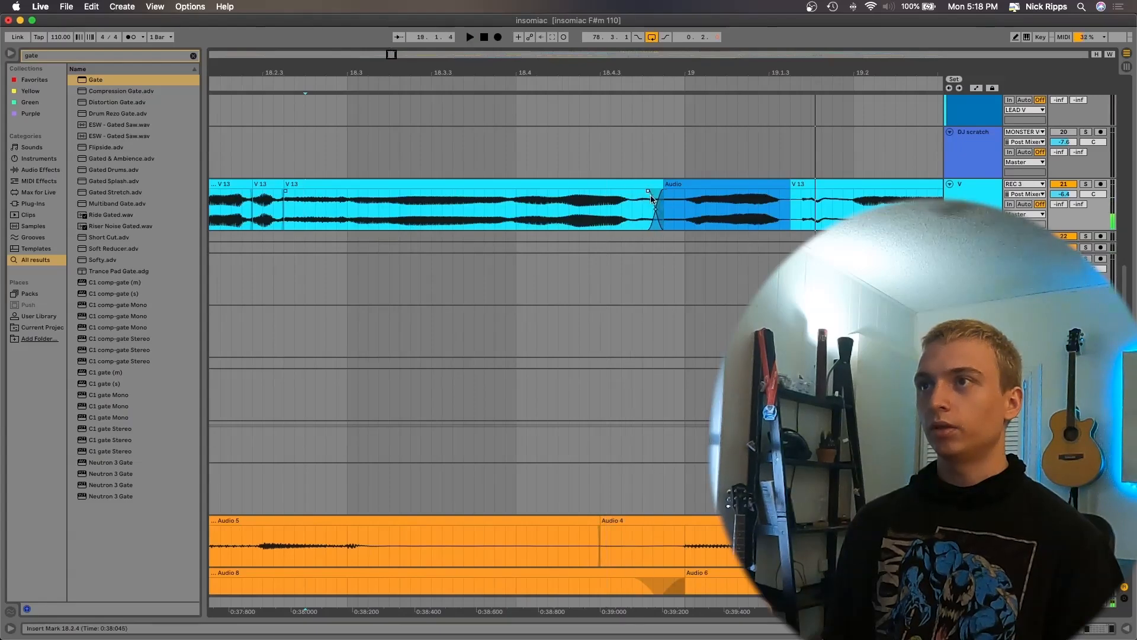
- Adjust the fades at the start and end of the dark blue Audio clip around bar 19 on the V track
{"action": "double_click", "coordinate": [651, 198]}
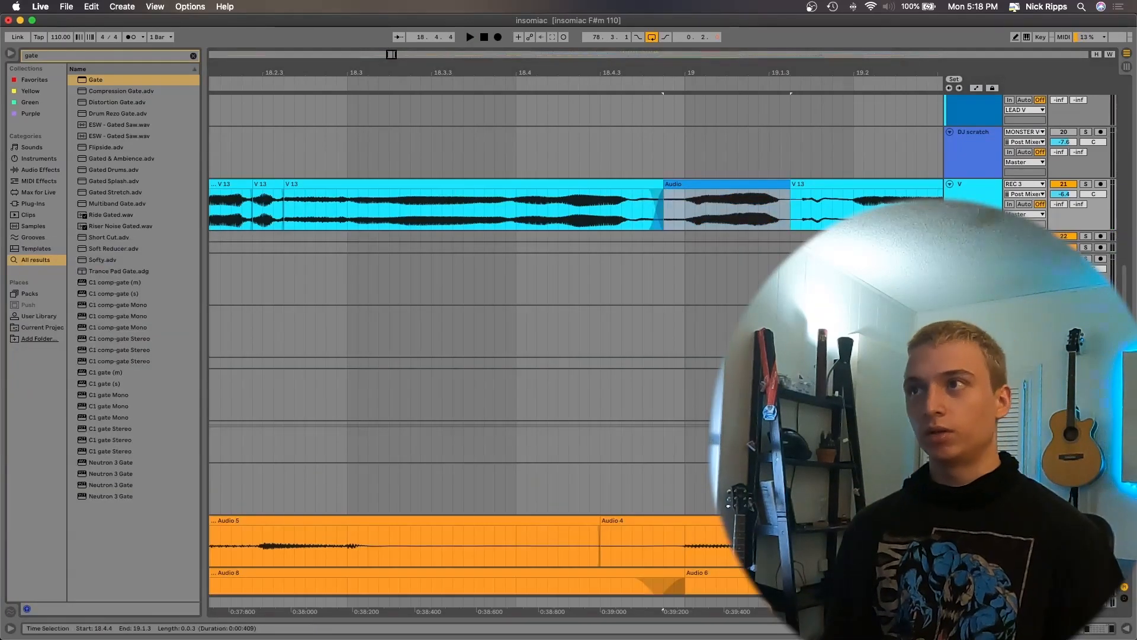
{"action": "left_click_drag", "start_coordinate": [789, 191], "coordinate": [781, 191]}
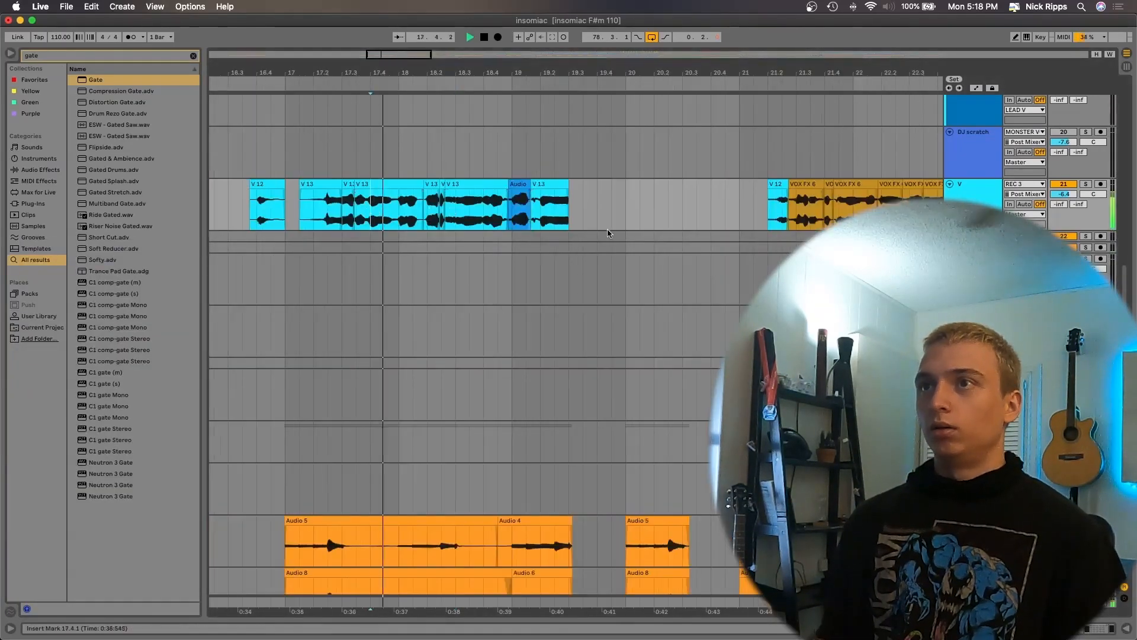
- Play back bars 17 to 22 and review the guitar clips together with the vocal clips
{"action": "scroll", "coordinate": [504, 329], "scroll_direction": "down", "scroll_amount": 5}
{"action": "scroll", "coordinate": [503, 329], "scroll_direction": "down", "scroll_amount": 2}
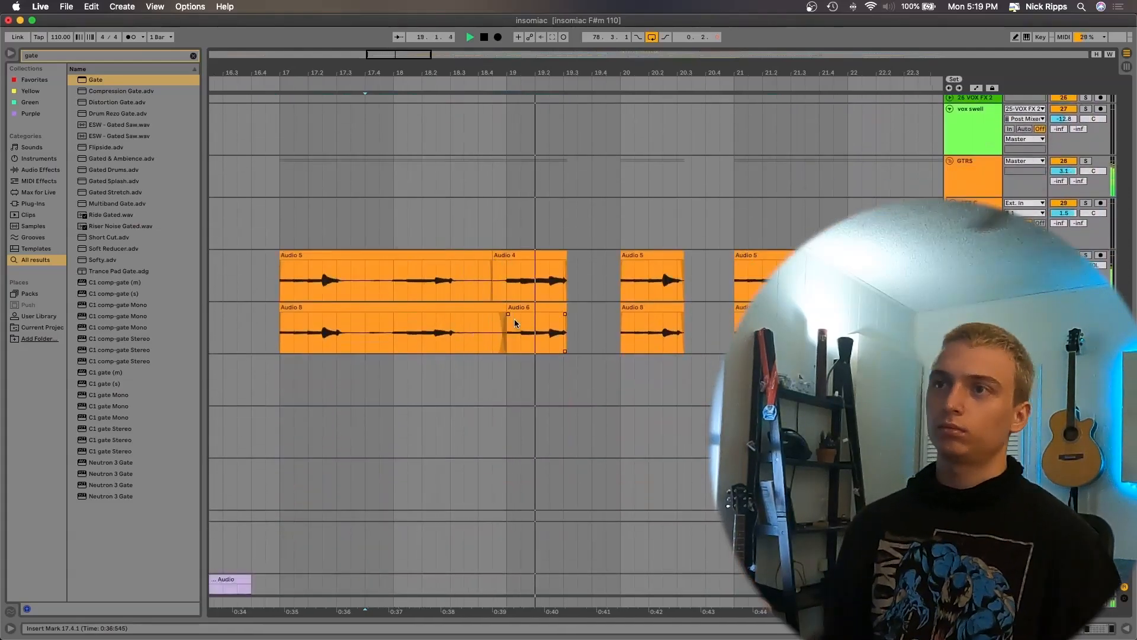
{"action": "scroll", "coordinate": [514, 319], "scroll_direction": "up", "scroll_amount": 5}
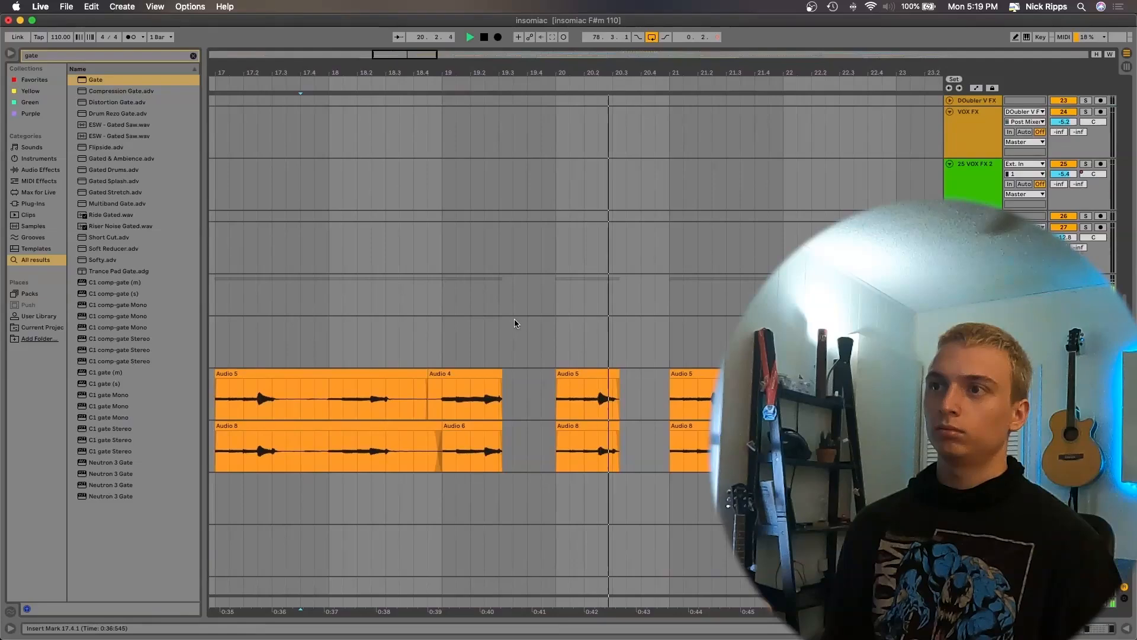
{"action": "scroll", "coordinate": [514, 319], "scroll_direction": "up", "scroll_amount": 8}
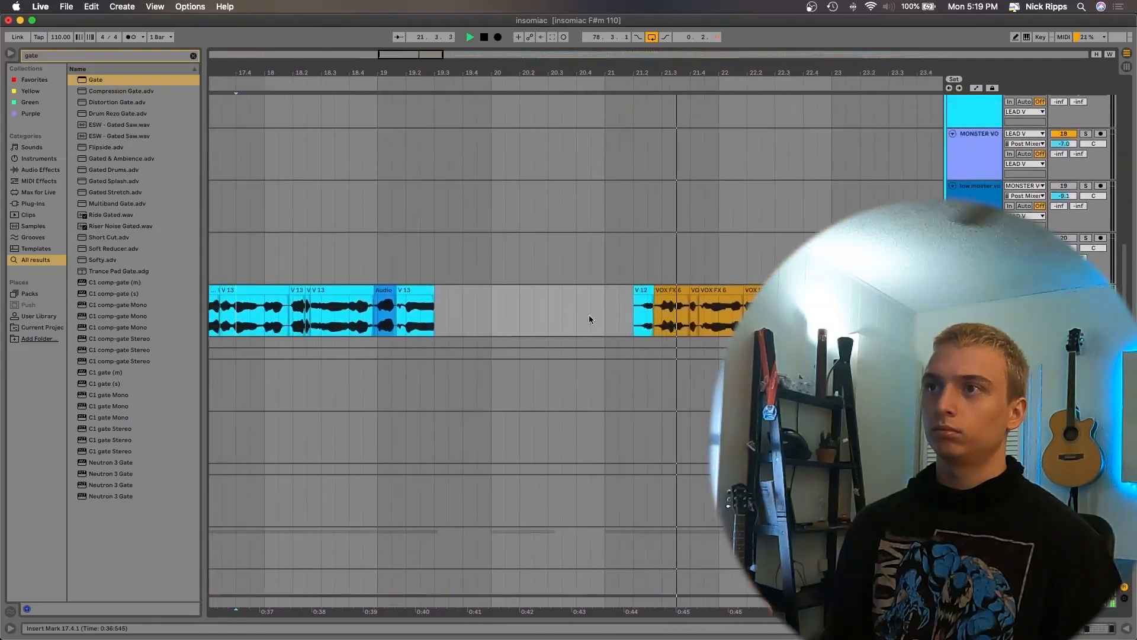
{"action": "scroll", "coordinate": [589, 318], "scroll_direction": "down", "scroll_amount": 8}
{"action": "scroll", "coordinate": [528, 291], "scroll_direction": "up", "scroll_amount": 5}
{"action": "scroll", "coordinate": [740, 293], "scroll_direction": "up", "scroll_amount": 3}
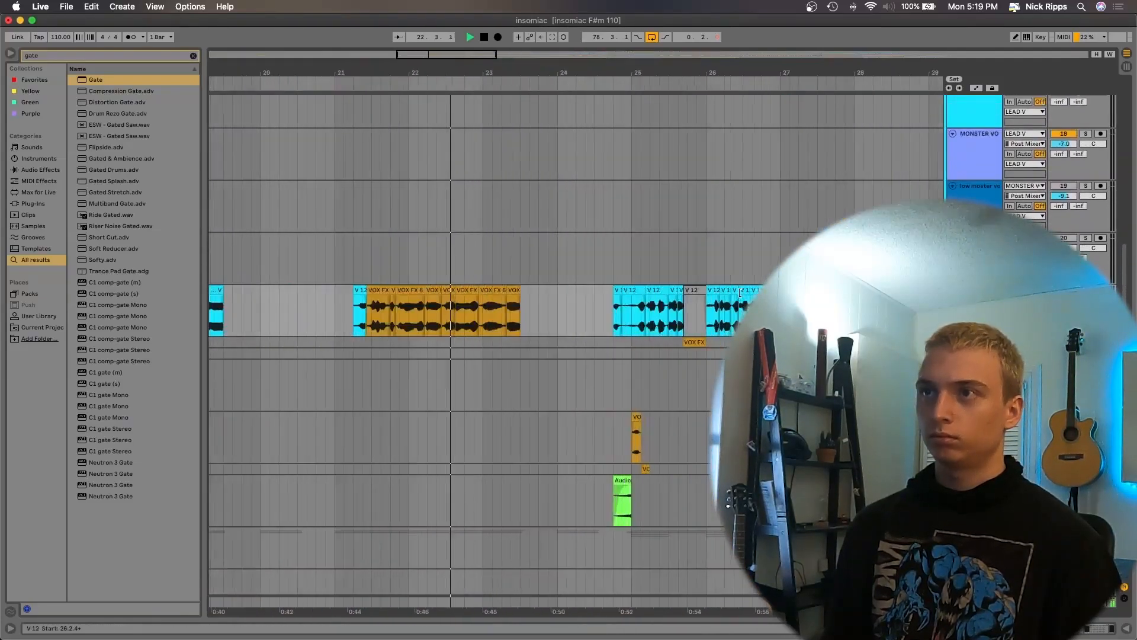
- Replay the VOX FX 6 clips around bar 22 several times to check the transitions between them
{"action": "scroll", "coordinate": [740, 292], "scroll_direction": "left", "scroll_amount": 5}
{"action": "scroll", "coordinate": [591, 328], "scroll_direction": "up", "scroll_amount": 3}
{"action": "left_click", "coordinate": [591, 327]}
{"action": "key", "text": "space"}
{"action": "key", "text": "space"}
{"action": "key", "text": "space"}
{"action": "key", "text": "space"}
{"action": "key", "text": "space"}
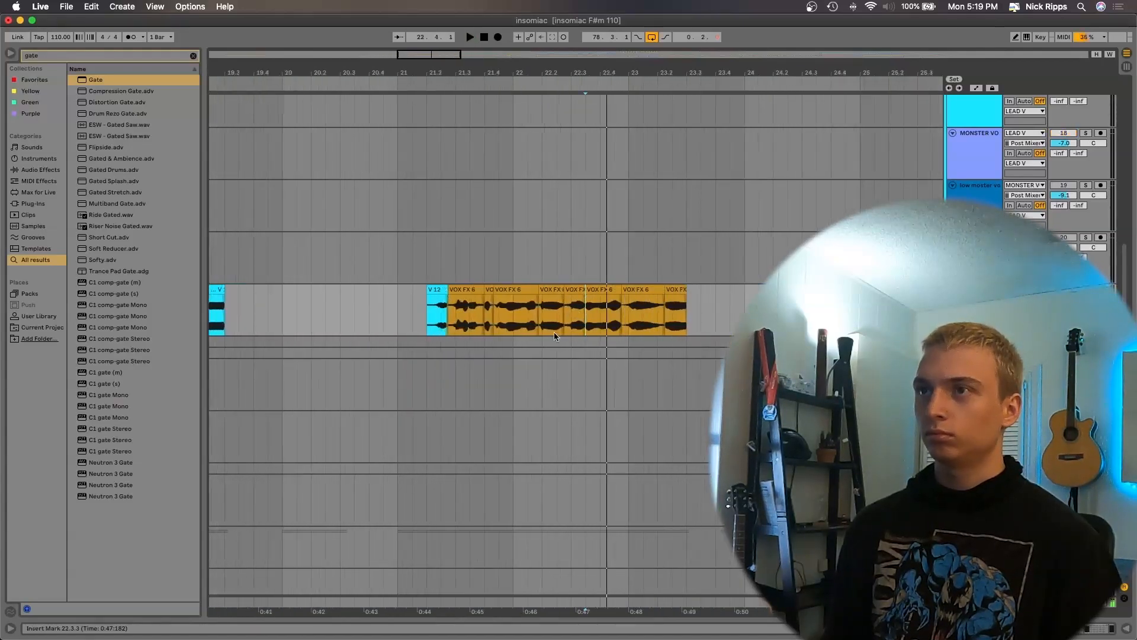
{"action": "key", "text": "space"}
{"action": "key", "text": "space"}
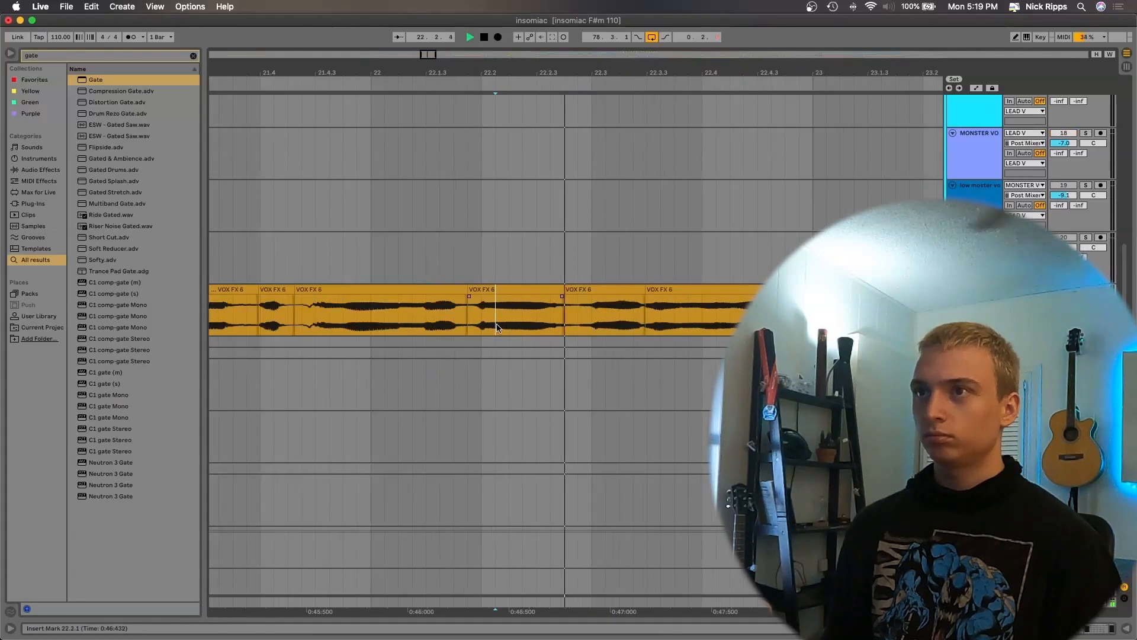
- Play the lead-in to bar 25 and set the volume of the VOX FX 2 track to 0 dB
{"action": "scroll", "coordinate": [628, 351], "scroll_direction": "down", "scroll_amount": 10}
{"action": "scroll", "coordinate": [635, 336], "scroll_direction": "up", "scroll_amount": 3}
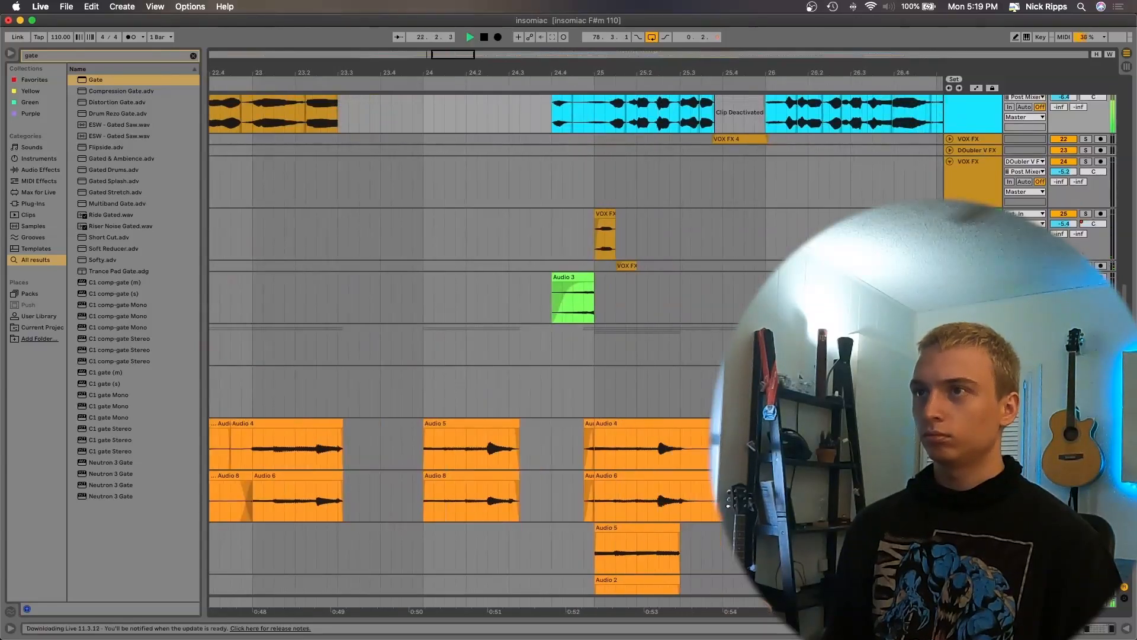
{"action": "left_click", "coordinate": [523, 276]}
{"action": "key", "text": "space"}
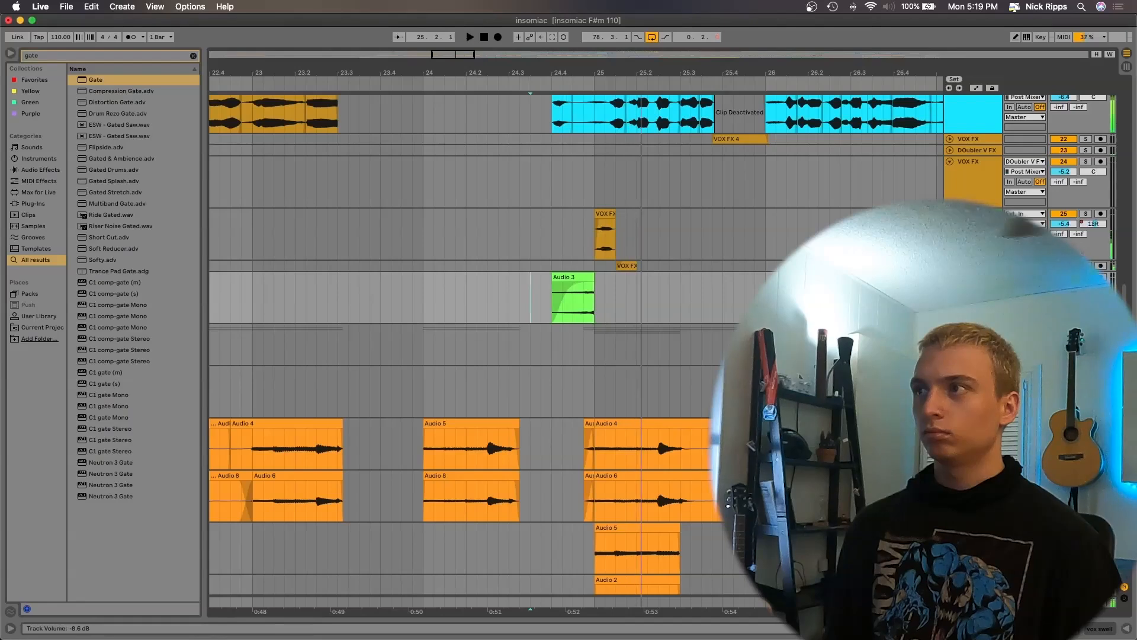
{"action": "key", "text": "space"}
{"action": "left_click", "coordinate": [1064, 223]}
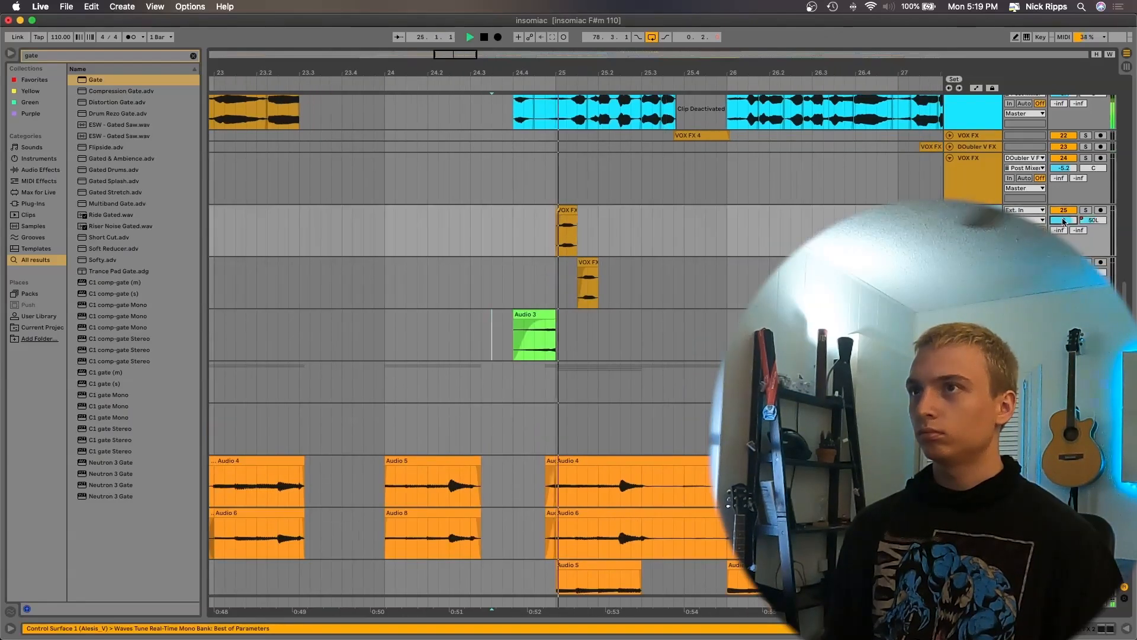
{"action": "key", "text": "space"}
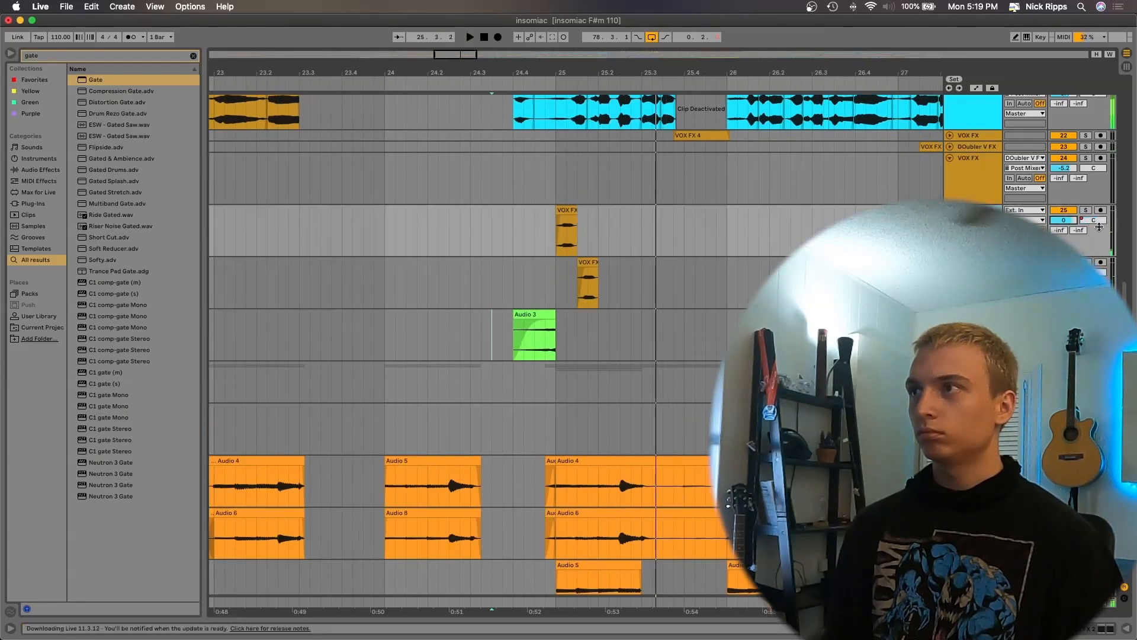
- Play the chopped guitar clips around bar 28 from shortly before their entry
{"action": "scroll", "coordinate": [686, 248], "scroll_direction": "up", "scroll_amount": 5}
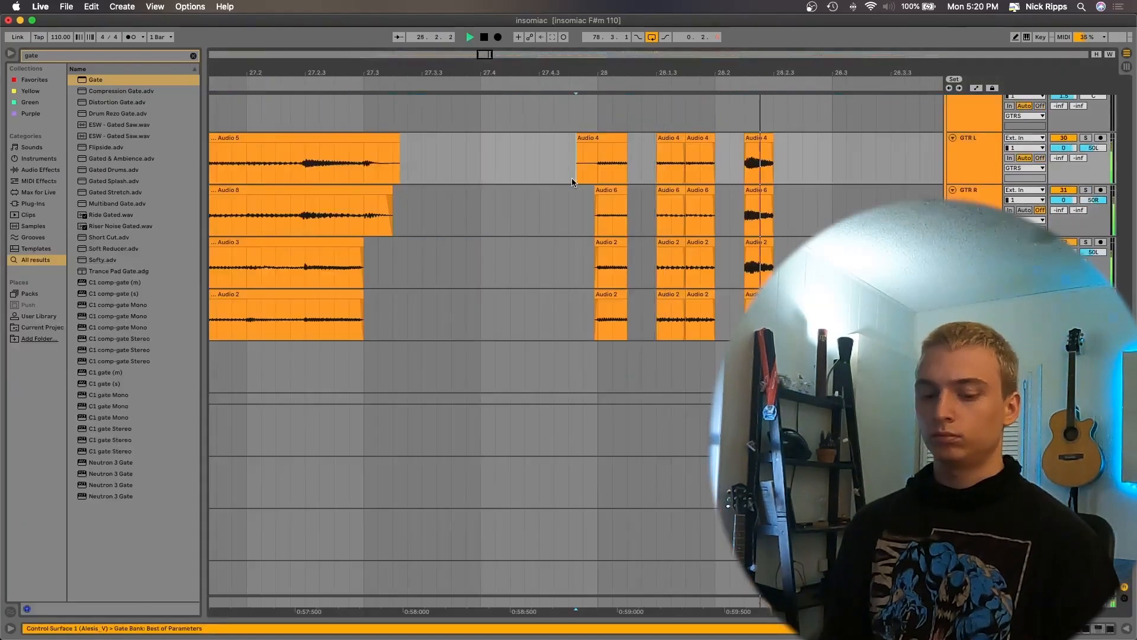
{"action": "left_click", "coordinate": [562, 196]}
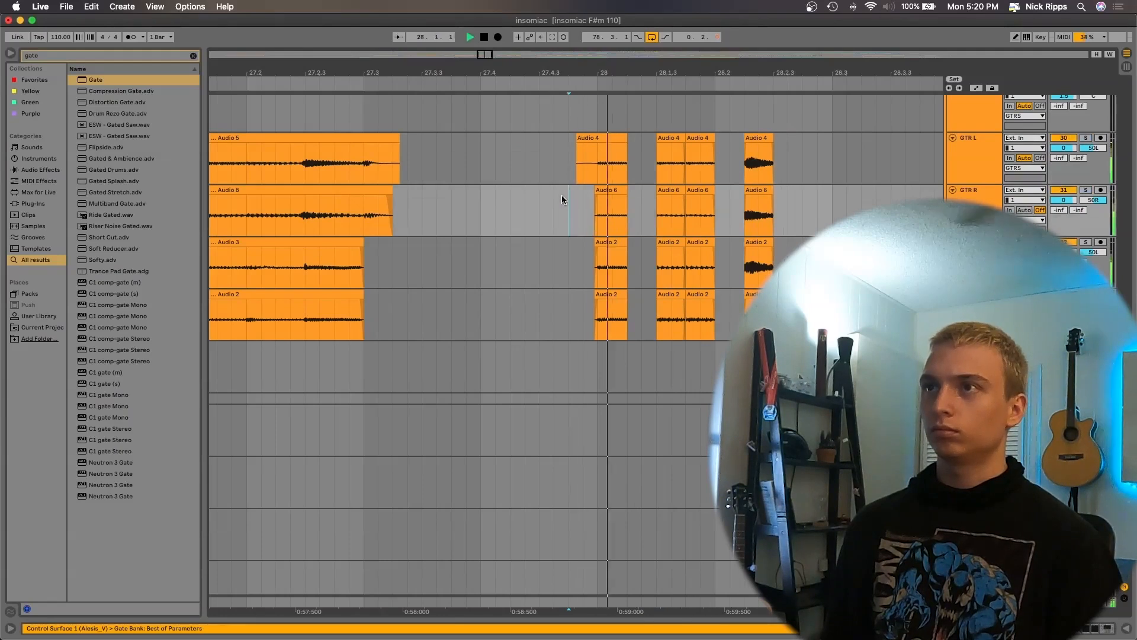
{"action": "left_click", "coordinate": [485, 220]}
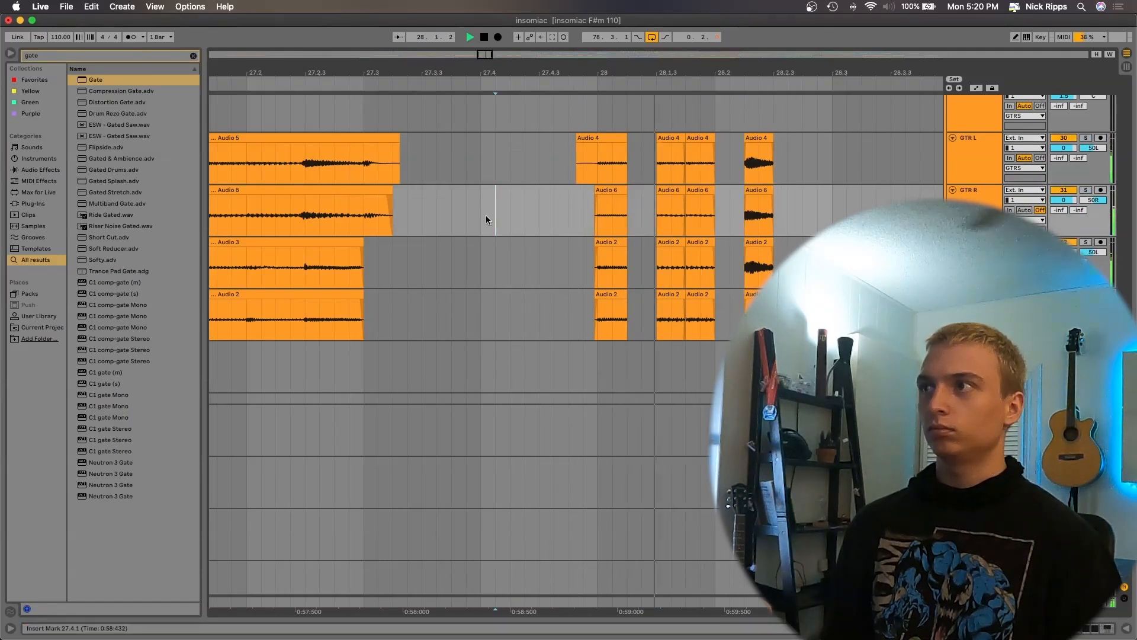
- Compare the guitars after bar 28 by undoing the last cut, replaying the passage and redoing the cut
{"action": "key", "text": "space"}
{"action": "key", "text": "ctrl+z"}
{"action": "key", "text": "space"}
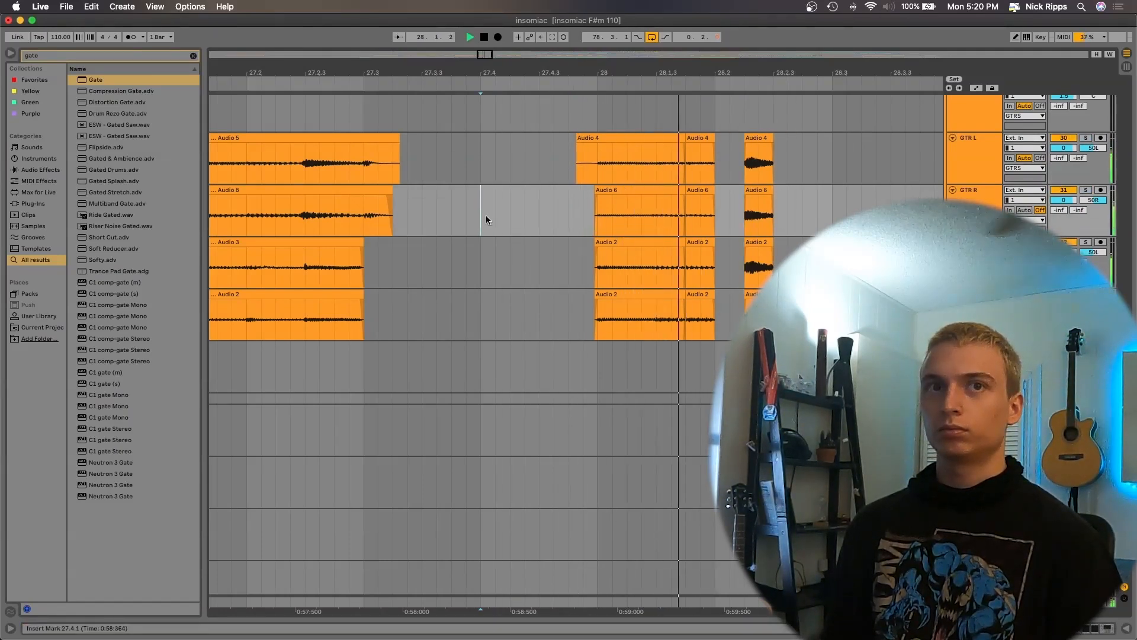
{"action": "left_click", "coordinate": [348, 235]}
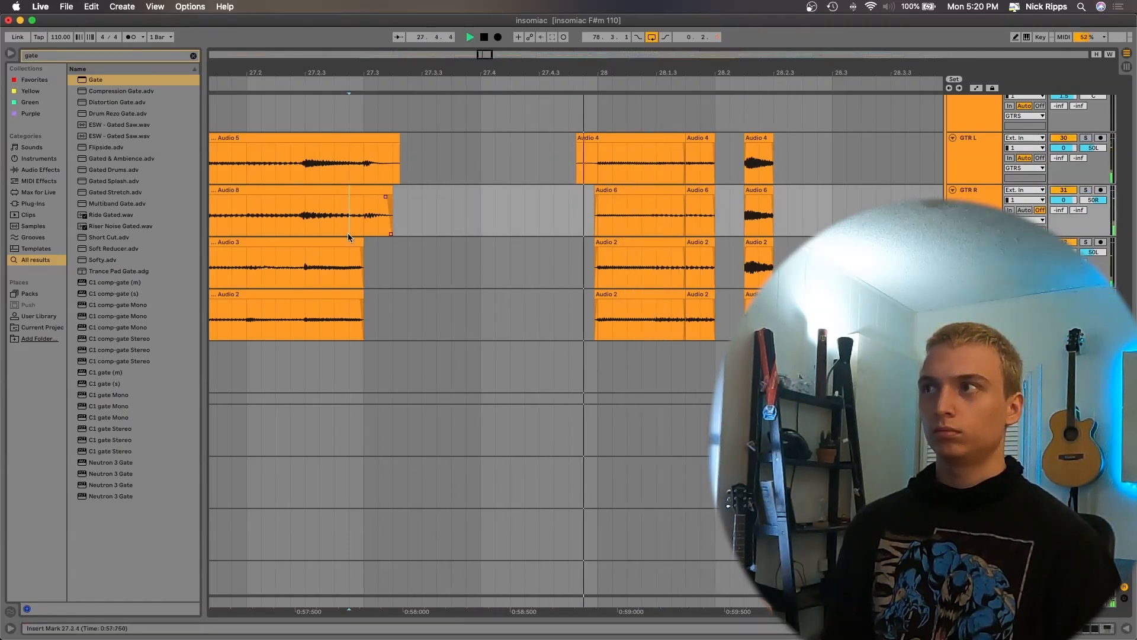
{"action": "key", "text": "space"}
{"action": "key", "text": "super+shift+z"}
{"action": "key", "text": "space"}
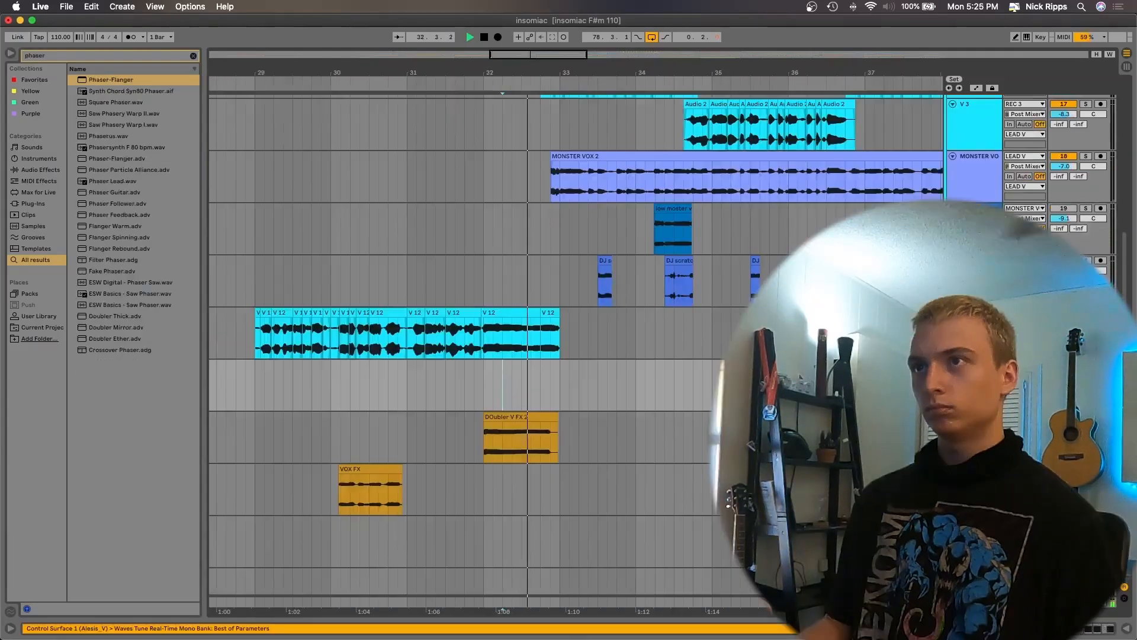
- Play the transition into bar 33 and trim the start of the MONSTER VOX 2 clip to bar 33
{"action": "key", "text": "space"}
{"action": "left_click", "coordinate": [546, 219]}
{"action": "key", "text": "plus"}
{"action": "key", "text": "plus"}
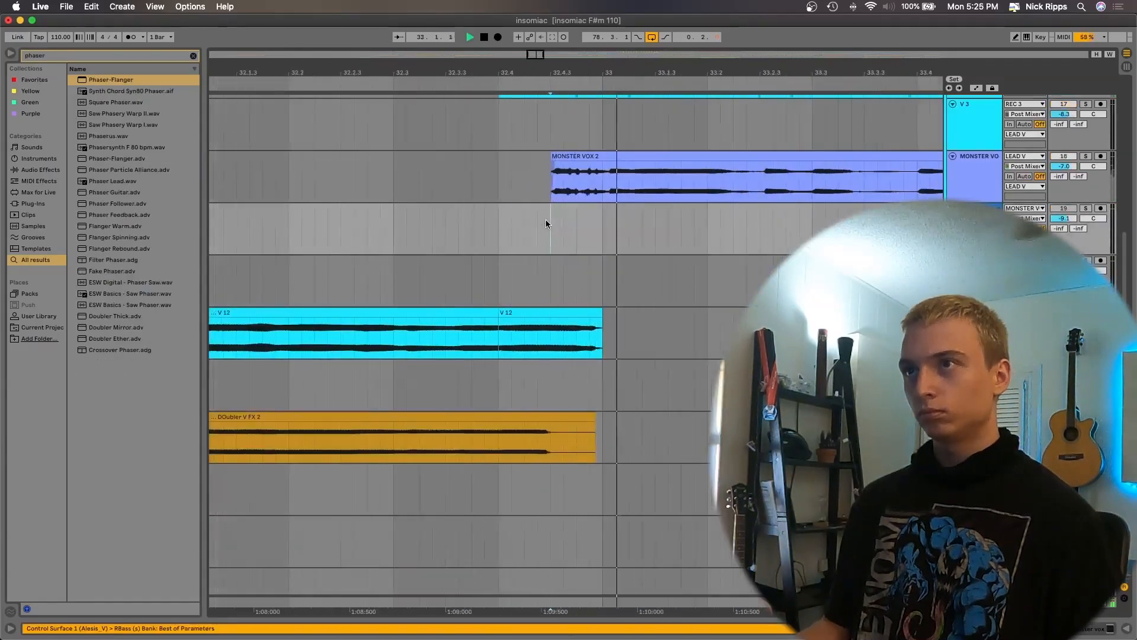
{"action": "scroll", "coordinate": [546, 219], "scroll_direction": "up", "scroll_amount": 2}
{"action": "key", "text": "space"}
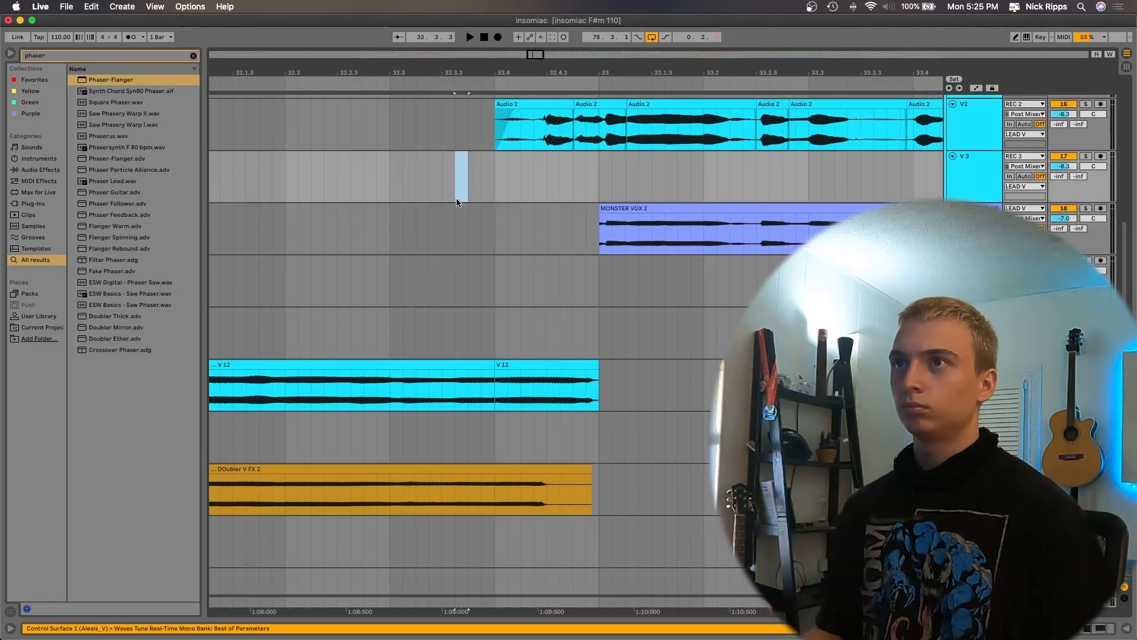
- Listen to the V2 vocal entry before bar 33 soloed, and replay it with the full mix
{"action": "key", "text": "space"}
{"action": "scroll", "coordinate": [1059, 105], "scroll_direction": "up", "scroll_amount": 1}
{"action": "left_click", "coordinate": [1100, 129]}
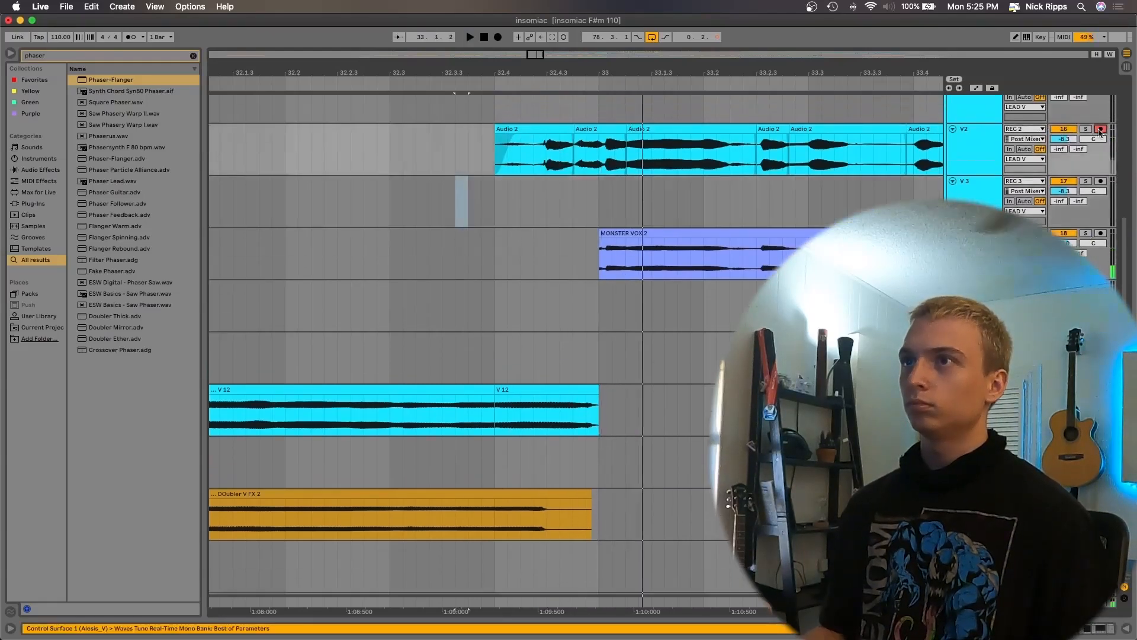
{"action": "key", "text": "space"}
{"action": "left_click", "coordinate": [1101, 129]}
{"action": "key", "text": "space"}
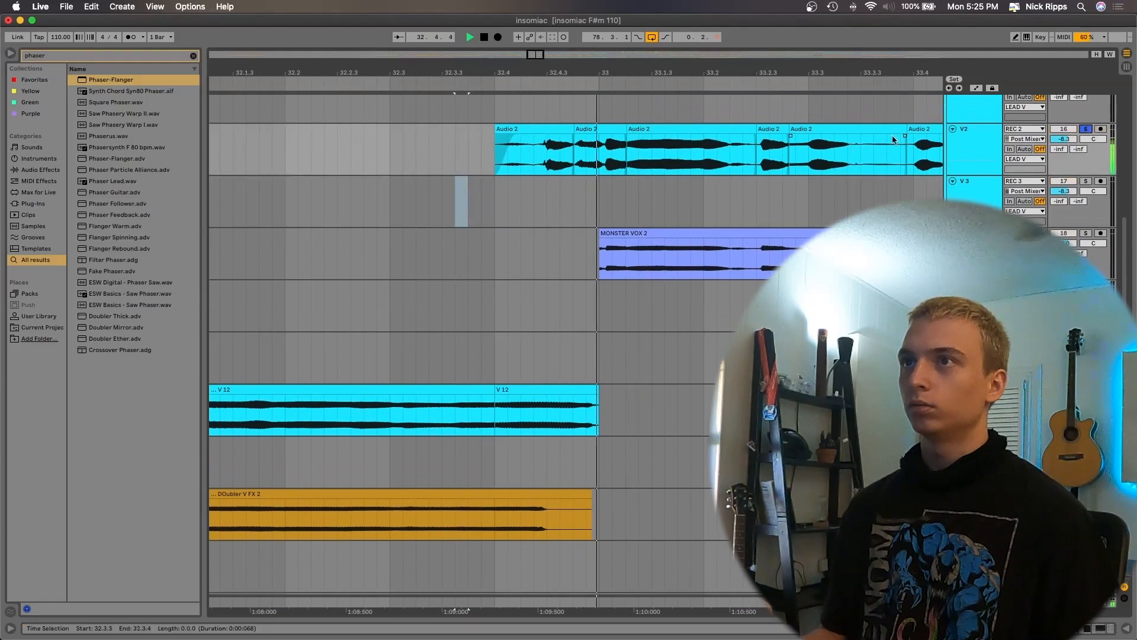
{"action": "left_click", "coordinate": [398, 219]}
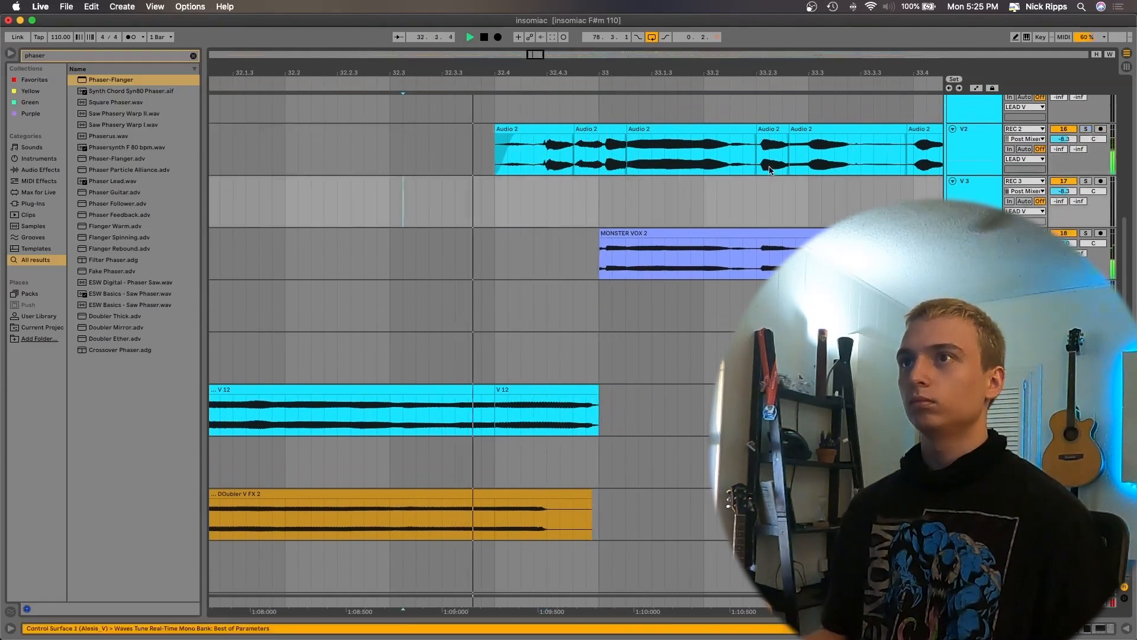
- Try drawing track panning automation on V2 at its vocal entry before bar 33, panned up to 50L, and play it
{"action": "key", "text": "space"}
{"action": "key", "text": "a"}
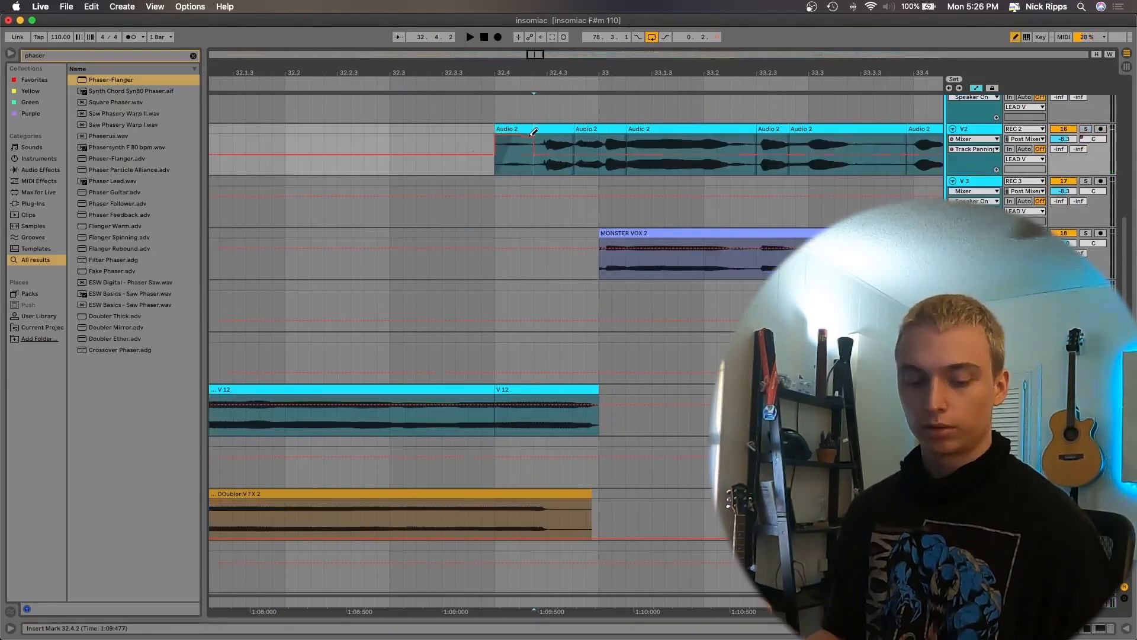
{"action": "key", "text": "super+z"}
{"action": "left_click_drag", "start_coordinate": [505, 169], "coordinate": [519, 170]}
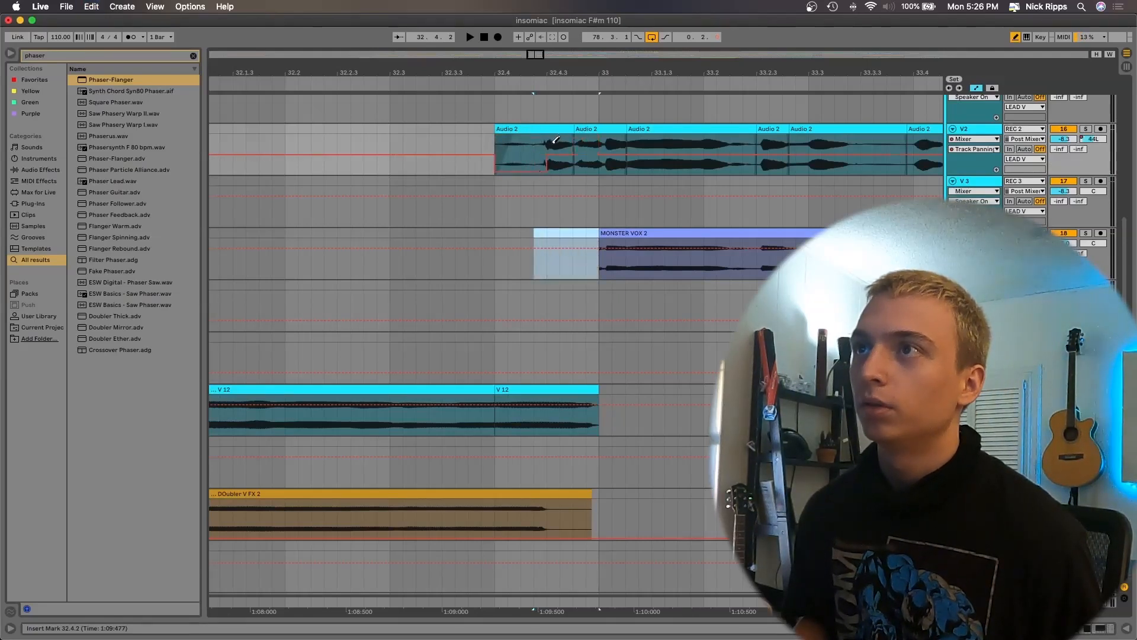
{"action": "key", "text": "space"}
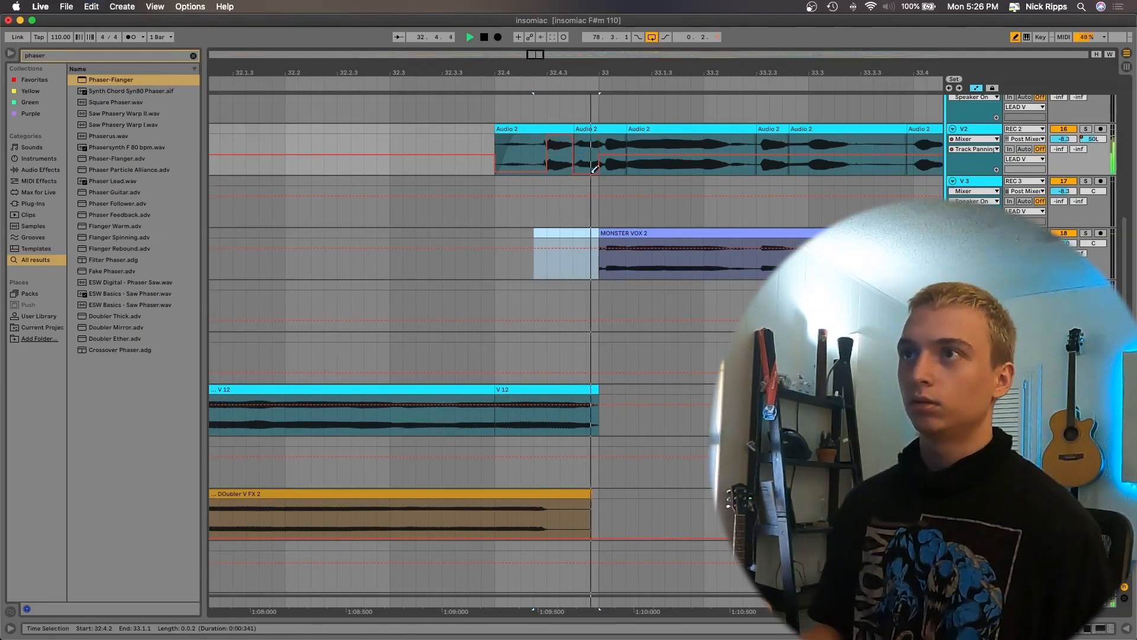
- Listen to the panned V2 entry soloed from shortly before the clip
{"action": "left_click", "coordinate": [1088, 130]}
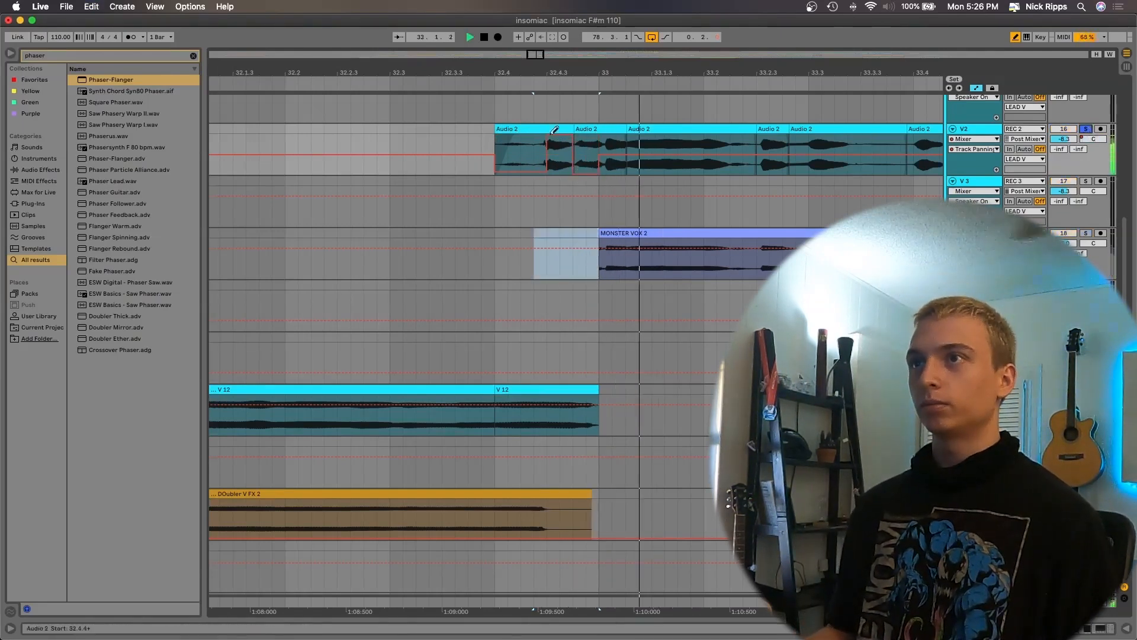
{"action": "left_click", "coordinate": [483, 138]}
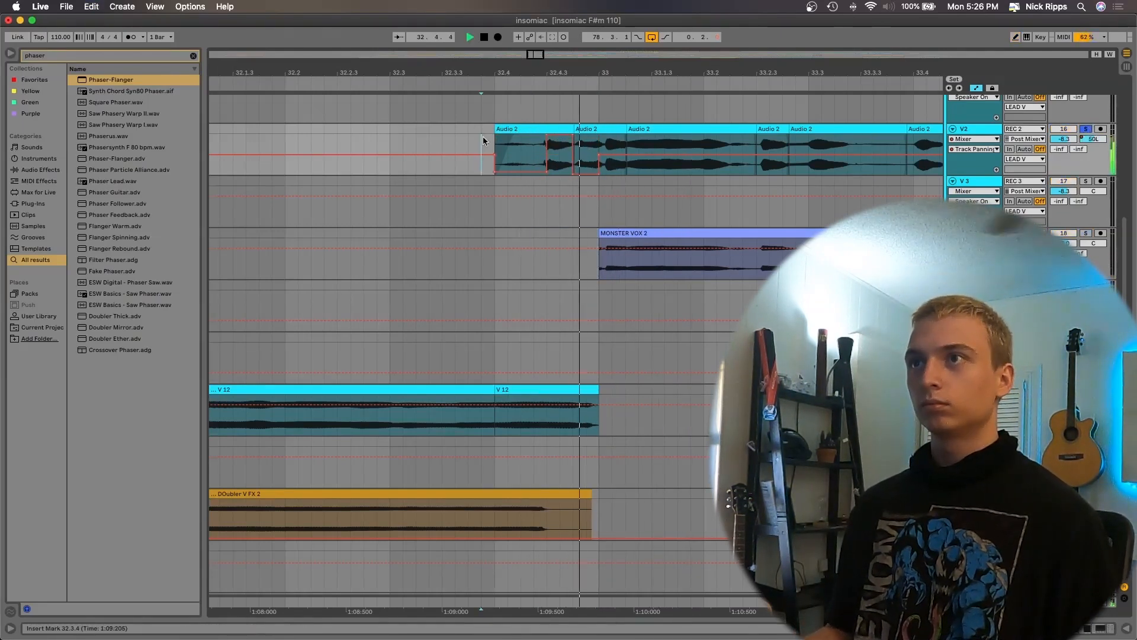
{"action": "left_click", "coordinate": [443, 138]}
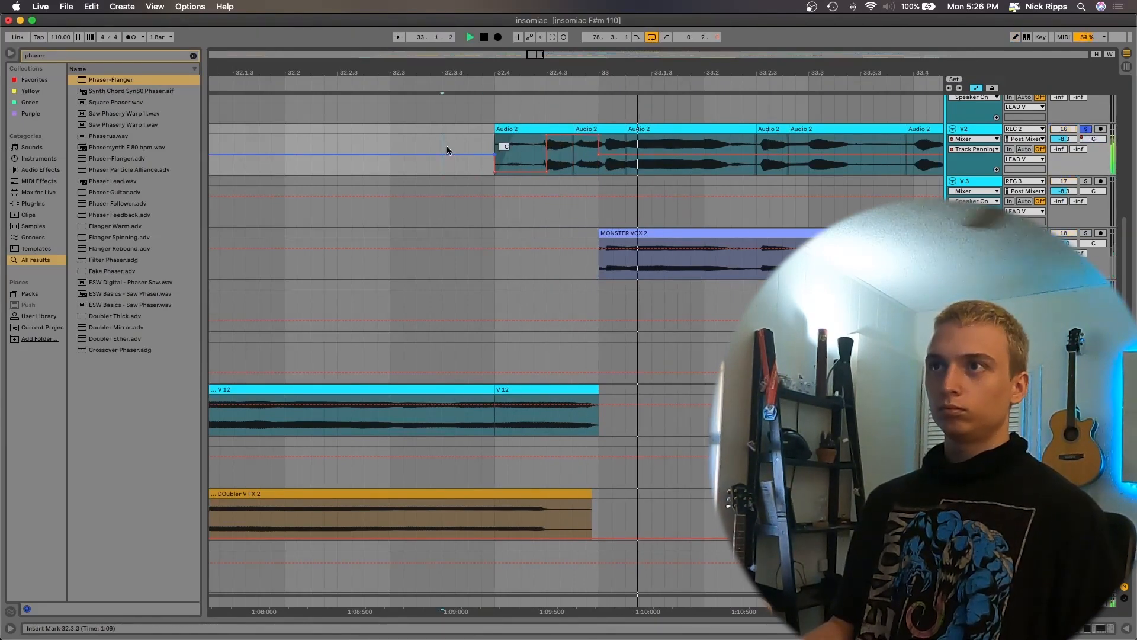
{"action": "key", "text": "space"}
- Undo the panning automation drawn on V2, keeping the MONSTER VOX 2 clip trimmed to bar 33
{"action": "key", "text": "super+z"}
{"action": "key", "text": "super+z"}
{"action": "key", "text": "super+z"}
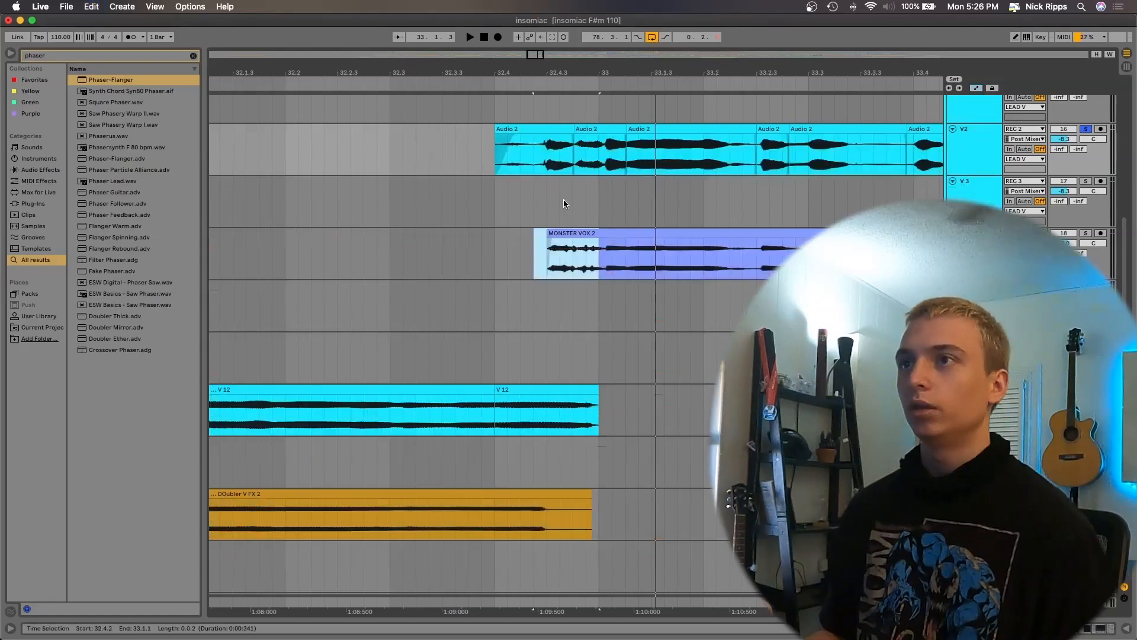
{"action": "key", "text": "super+z"}
- Replay the V2 entry before bar 33 soloed and again with the full mix
{"action": "left_click", "coordinate": [468, 156]}
{"action": "key", "text": "space"}
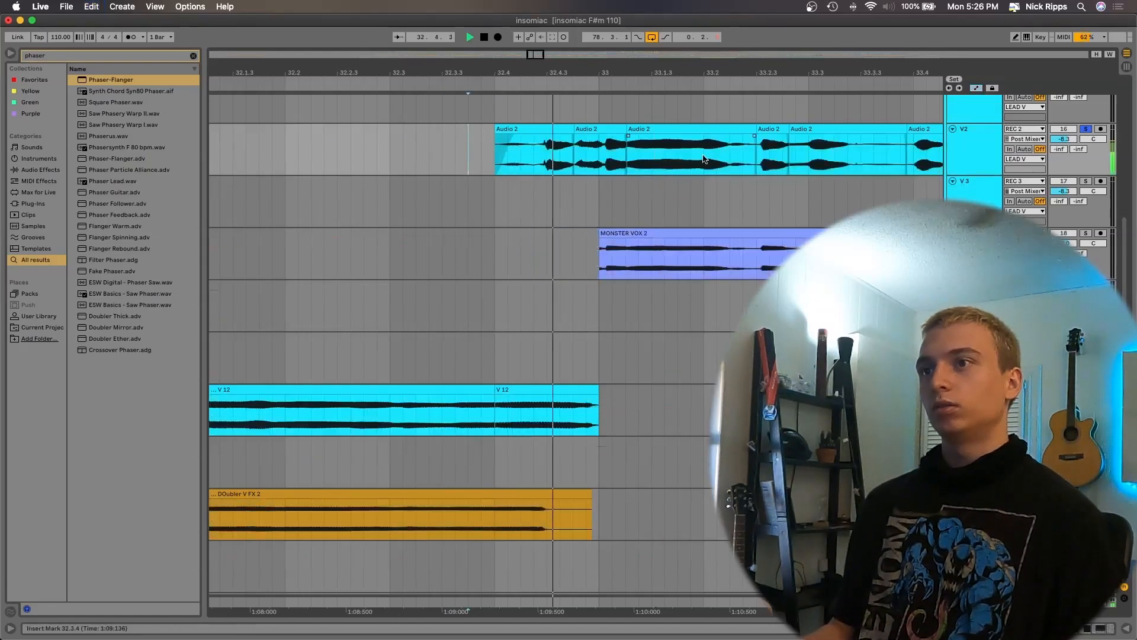
{"action": "key", "text": "space"}
{"action": "left_click", "coordinate": [1086, 128]}
{"action": "key", "text": "space"}
{"action": "key", "text": "space"}
{"action": "key", "text": "space"}
{"action": "key", "text": "space"}
{"action": "key", "text": "space"}
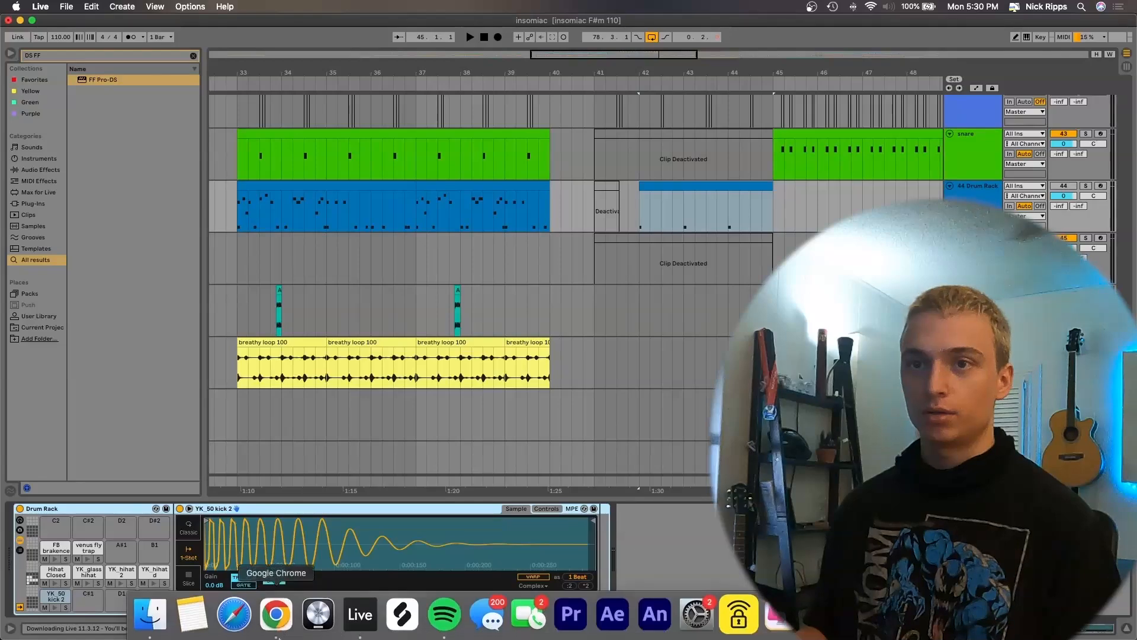
- Switch to Finder, close the extra drive window and open the SAMPLE PACKS folder on the SAMSUNG T5 drive
{"action": "left_click", "coordinate": [152, 614]}
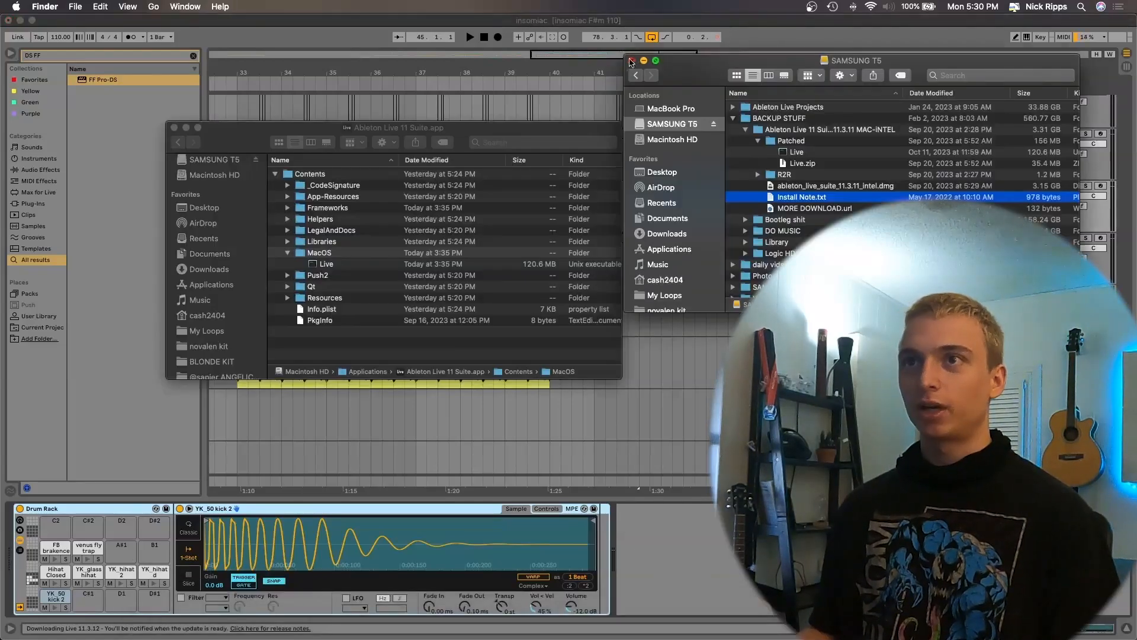
{"action": "left_click", "coordinate": [631, 61]}
{"action": "scroll", "coordinate": [231, 300], "scroll_direction": "down", "scroll_amount": 5}
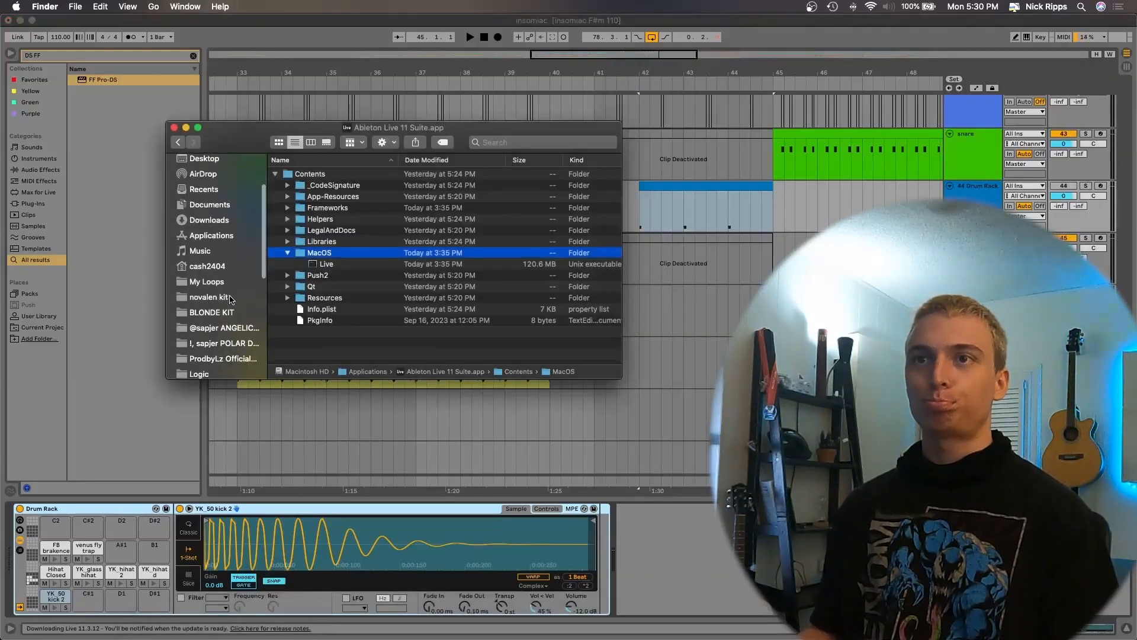
{"action": "scroll", "coordinate": [240, 237], "scroll_direction": "up", "scroll_amount": 7}
{"action": "left_click", "coordinate": [214, 192]}
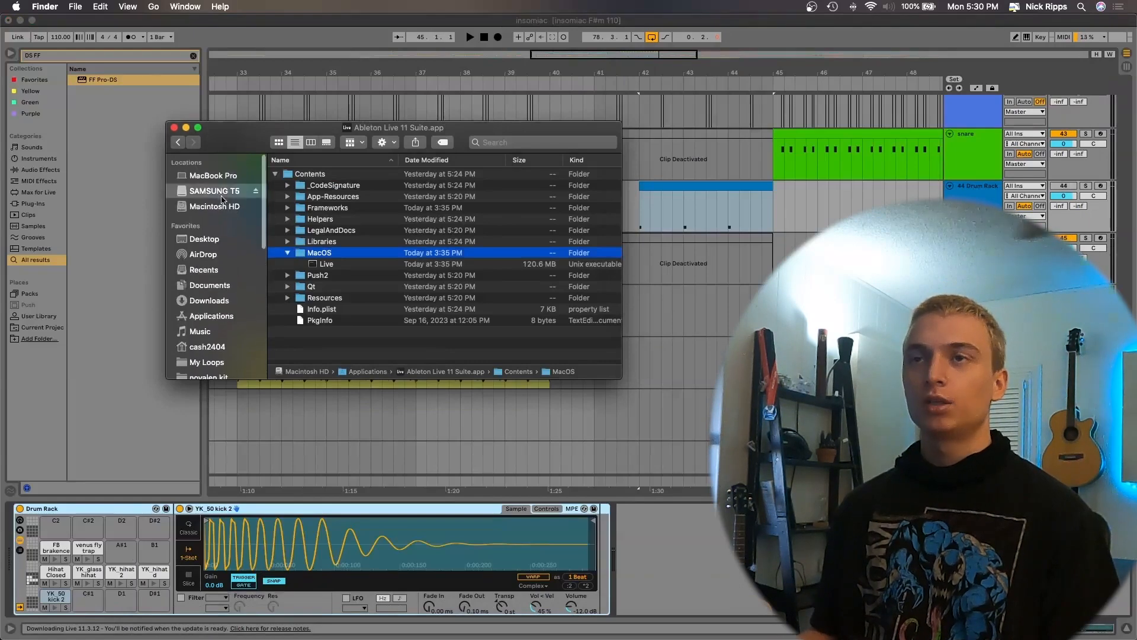
{"action": "left_click", "coordinate": [275, 185]}
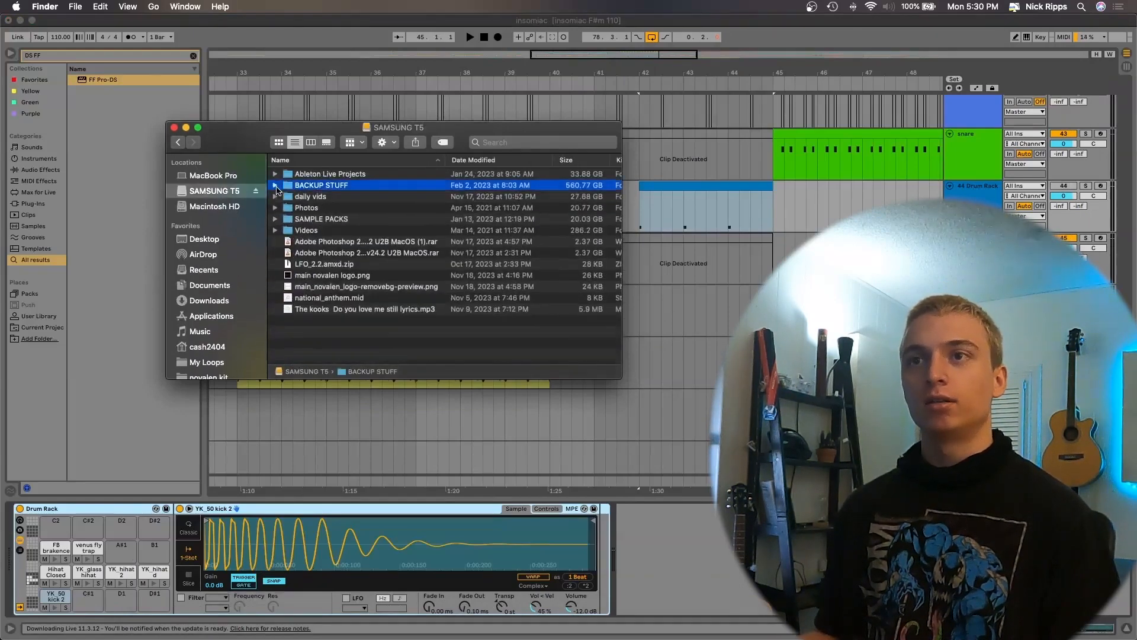
{"action": "left_click", "coordinate": [275, 221]}
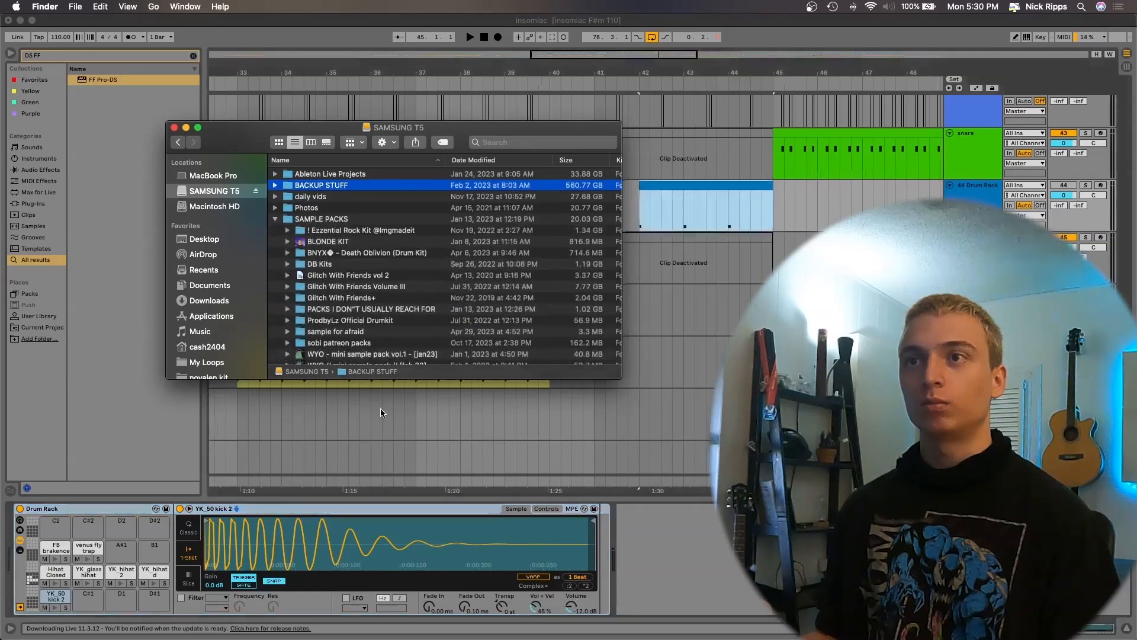
- Browse the subfolders of the sobi patreon packs folder for a suitable sound
{"action": "scroll", "coordinate": [290, 271], "scroll_direction": "down", "scroll_amount": 5}
{"action": "left_click", "coordinate": [288, 270]}
{"action": "left_click", "coordinate": [312, 295]}
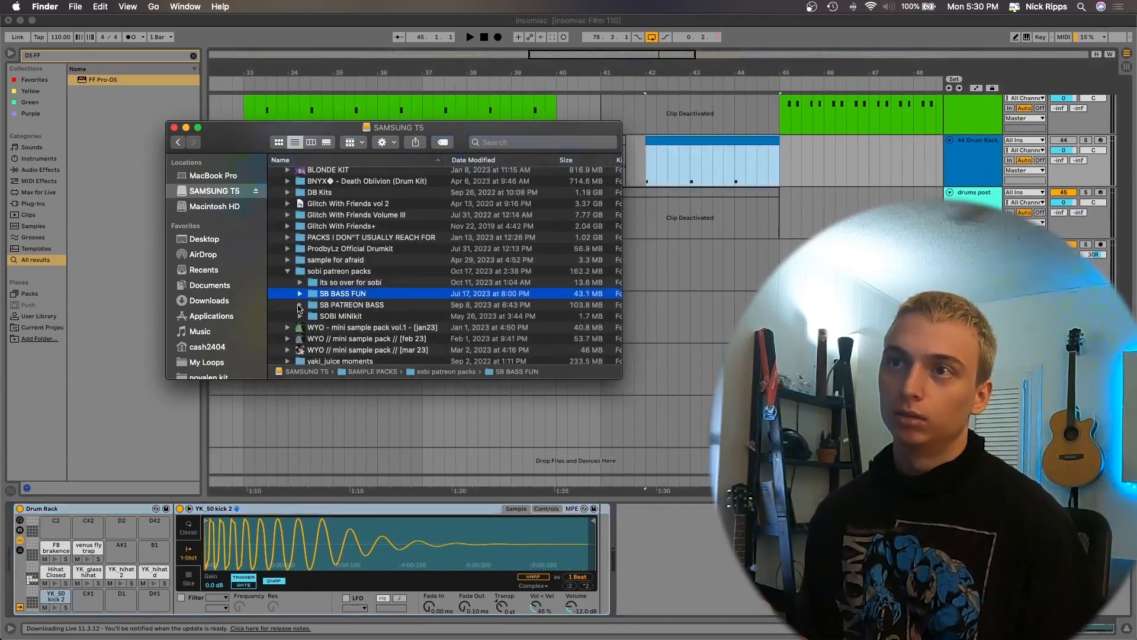
{"action": "left_click", "coordinate": [300, 283]}
{"action": "left_click", "coordinate": [362, 282]}
- Place the YK_impact kick sample from the yaki_juice moments pack on a new track at bar 42
{"action": "scroll", "coordinate": [362, 266], "scroll_direction": "down", "scroll_amount": 5}
{"action": "scroll", "coordinate": [363, 261], "scroll_direction": "down", "scroll_amount": 5}
{"action": "left_click_drag", "start_coordinate": [361, 194], "coordinate": [647, 455]}
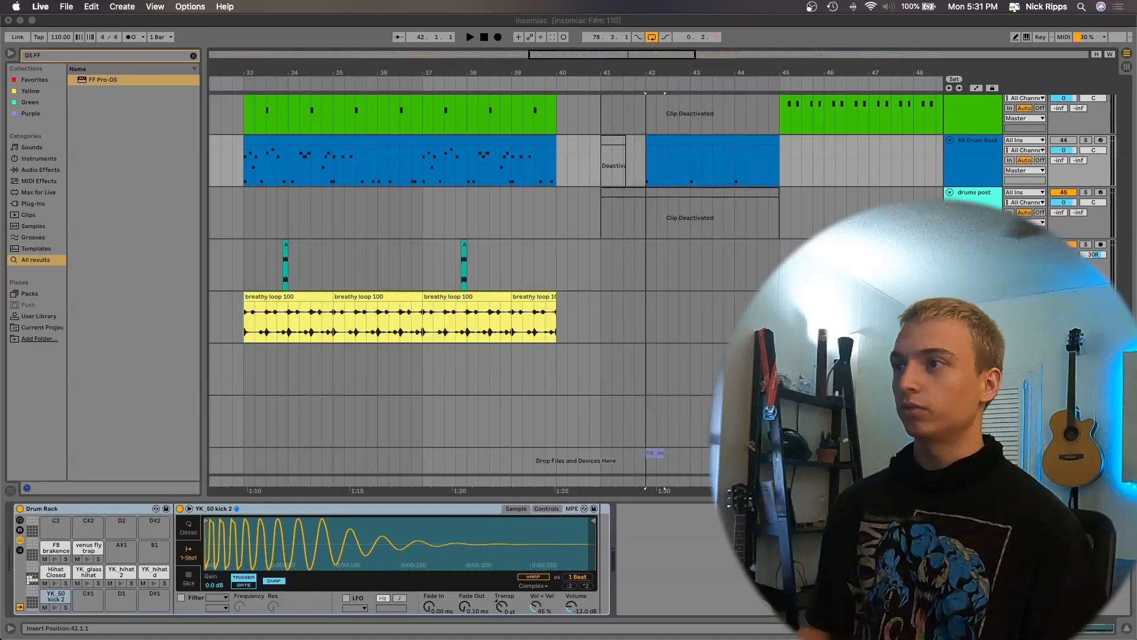
{"action": "left_click_drag", "start_coordinate": [647, 455], "coordinate": [647, 455]}
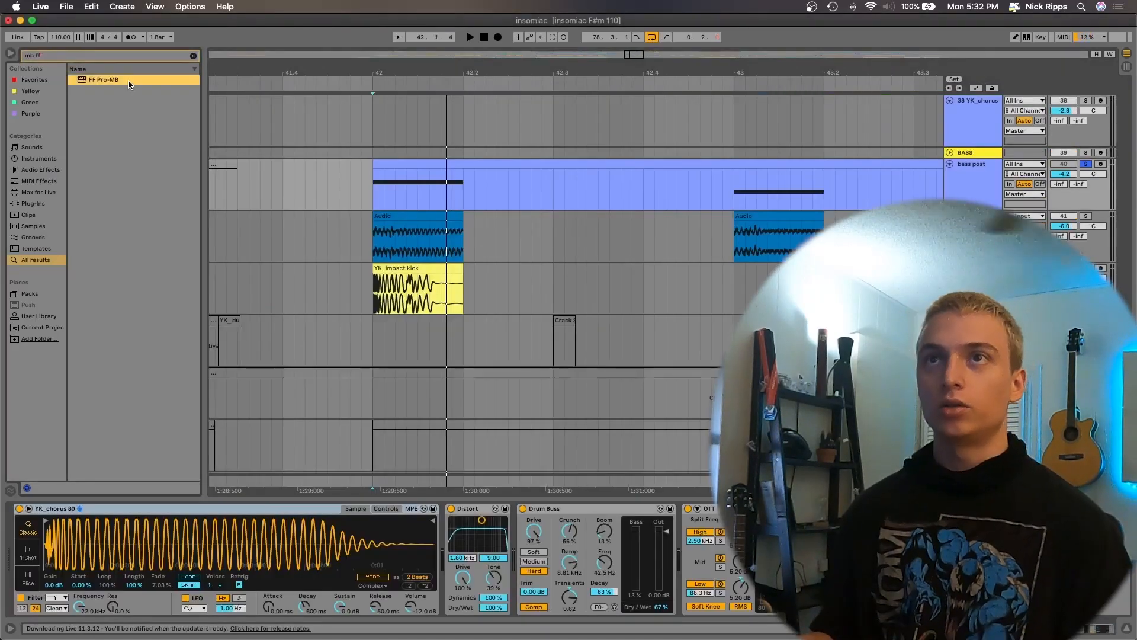
- Add FF Pro-MB to bass post with a low compression band reaching about 200 Hz and a range of about -30 dB
{"action": "double_click", "coordinate": [129, 84]}
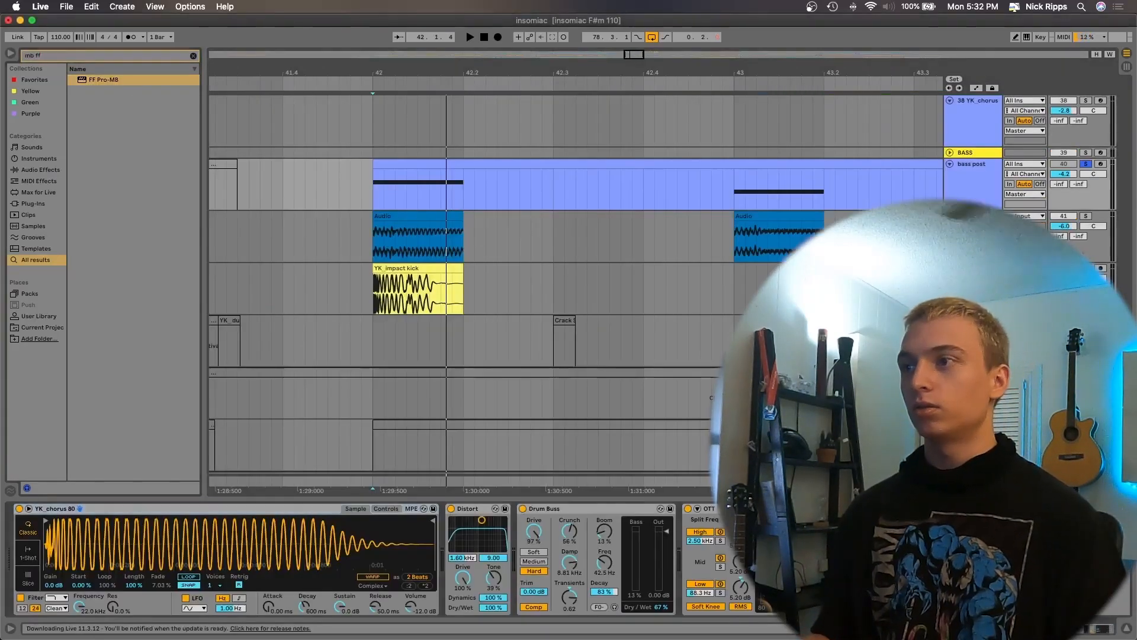
{"action": "left_click", "coordinate": [132, 80]}
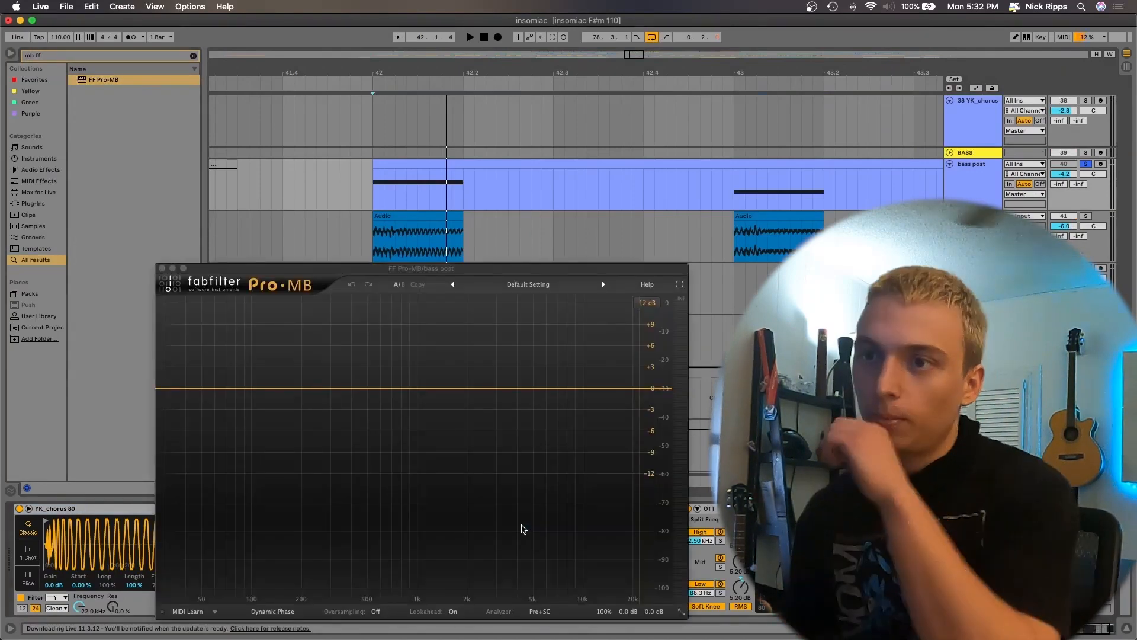
{"action": "double_click", "coordinate": [523, 529]}
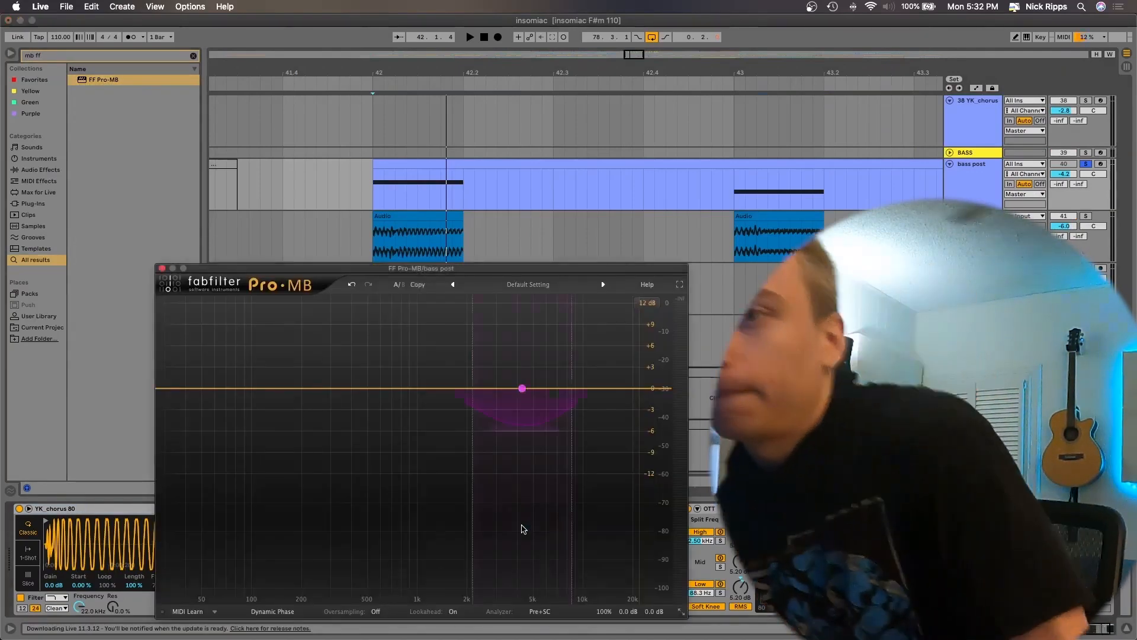
{"action": "left_click_drag", "start_coordinate": [521, 390], "coordinate": [322, 388]}
{"action": "left_click_drag", "start_coordinate": [239, 388], "coordinate": [237, 632]}
{"action": "left_click_drag", "start_coordinate": [323, 435], "coordinate": [297, 435]}
- Show Pro-MB's expert side chain options and choose its sidechain source track, checking the YK_impact kick track's name first
{"action": "left_click", "coordinate": [431, 543]}
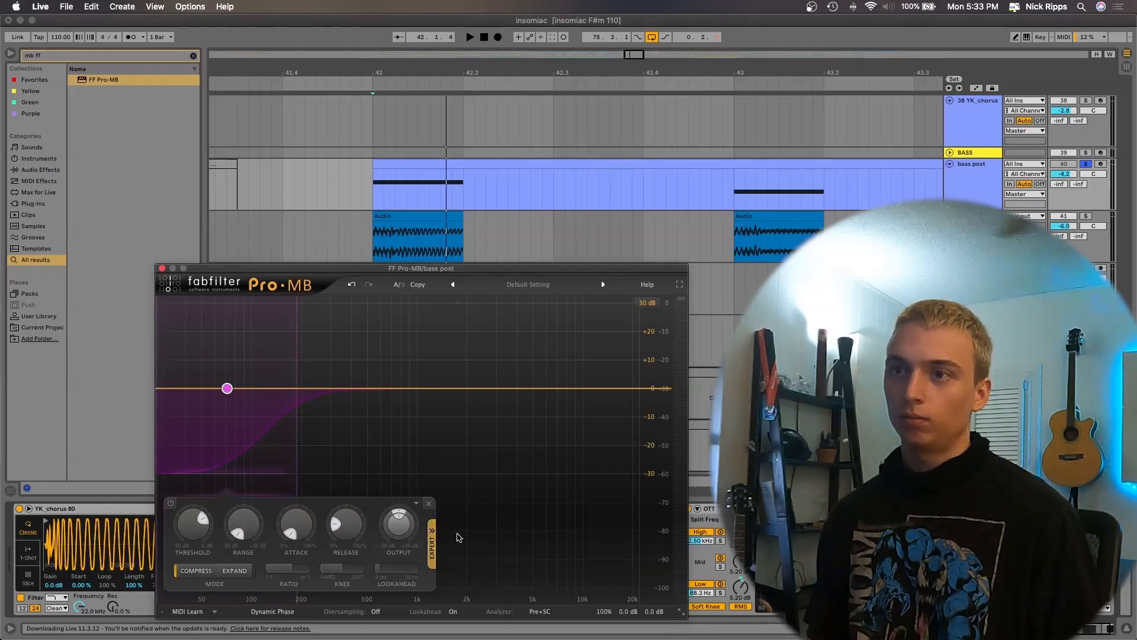
{"action": "left_click_drag", "start_coordinate": [597, 272], "coordinate": [709, 157]}
{"action": "left_click", "coordinate": [1001, 531]}
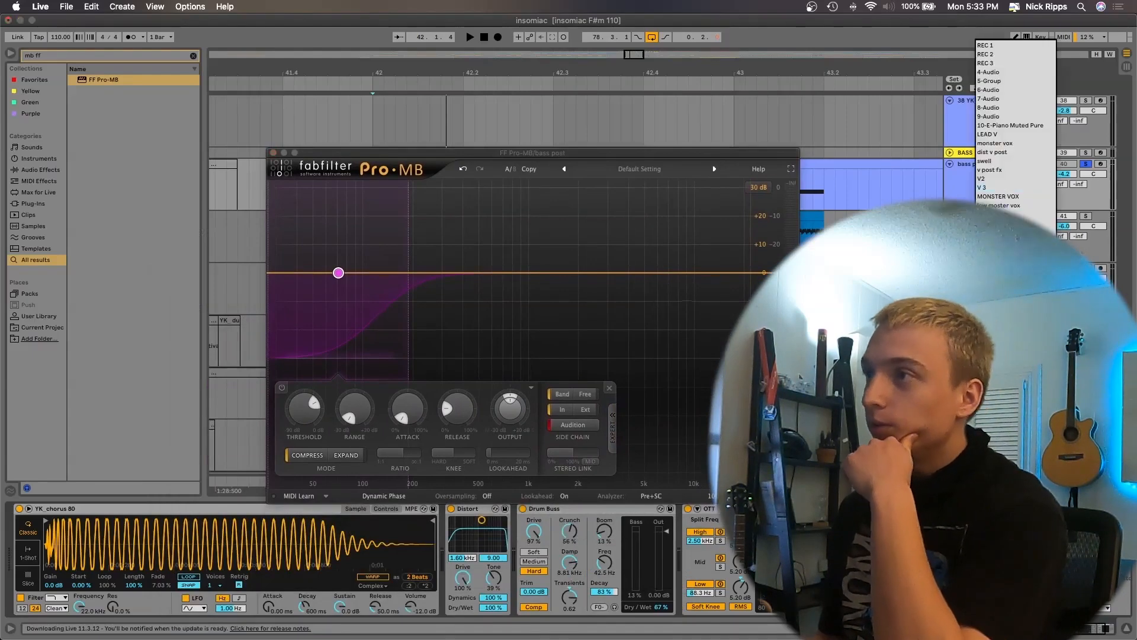
{"action": "left_click", "coordinate": [974, 268]}
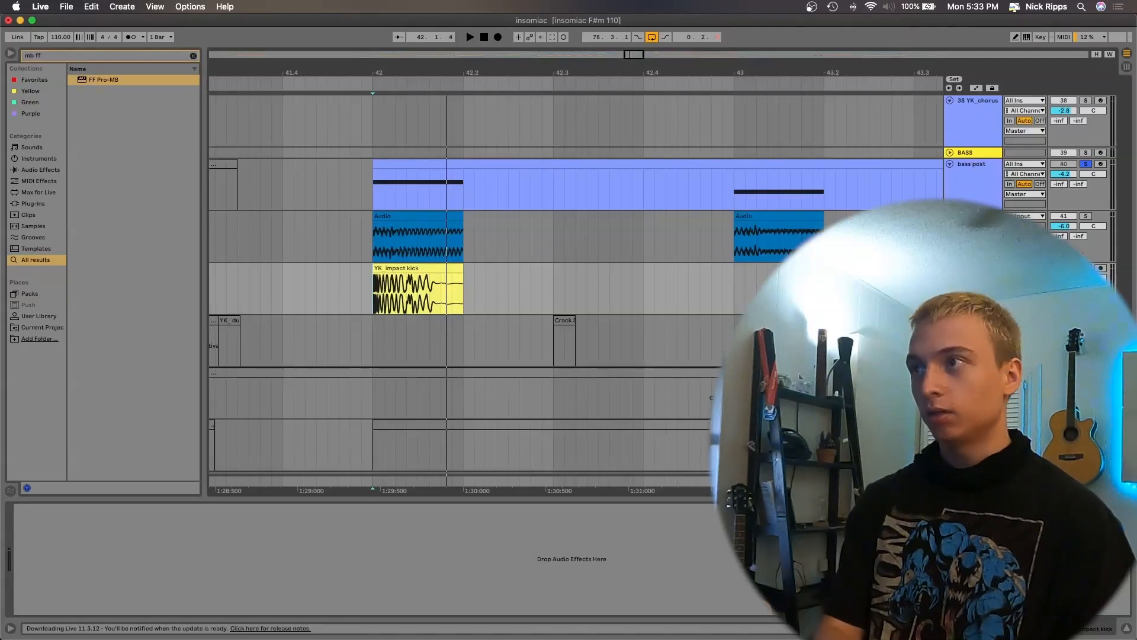
{"action": "left_click", "coordinate": [972, 169]}
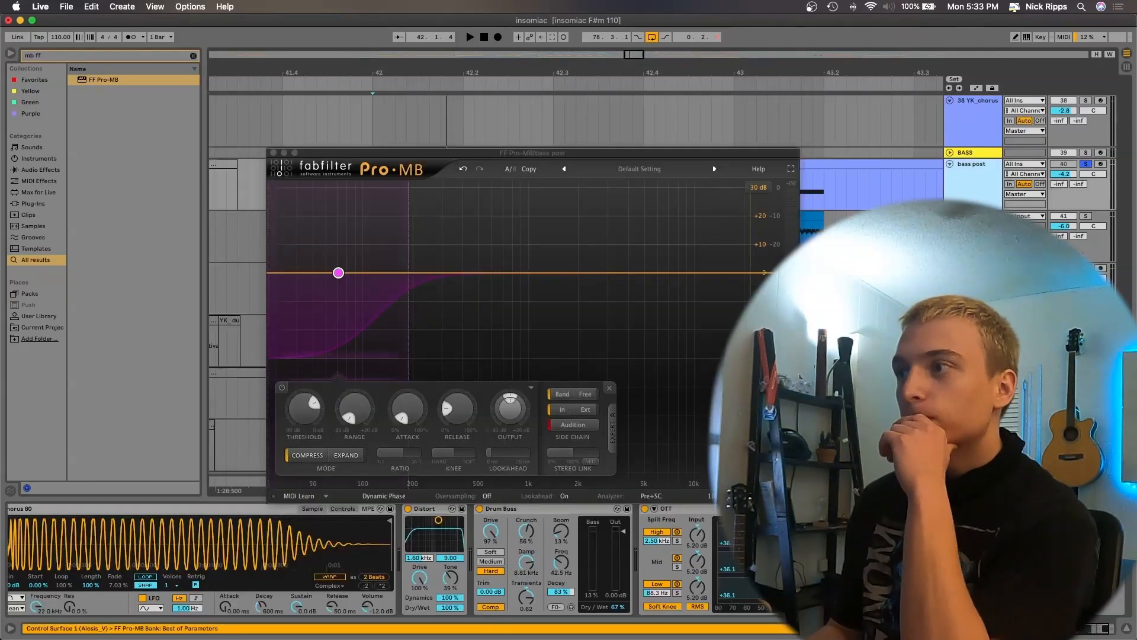
{"action": "left_click", "coordinate": [968, 532]}
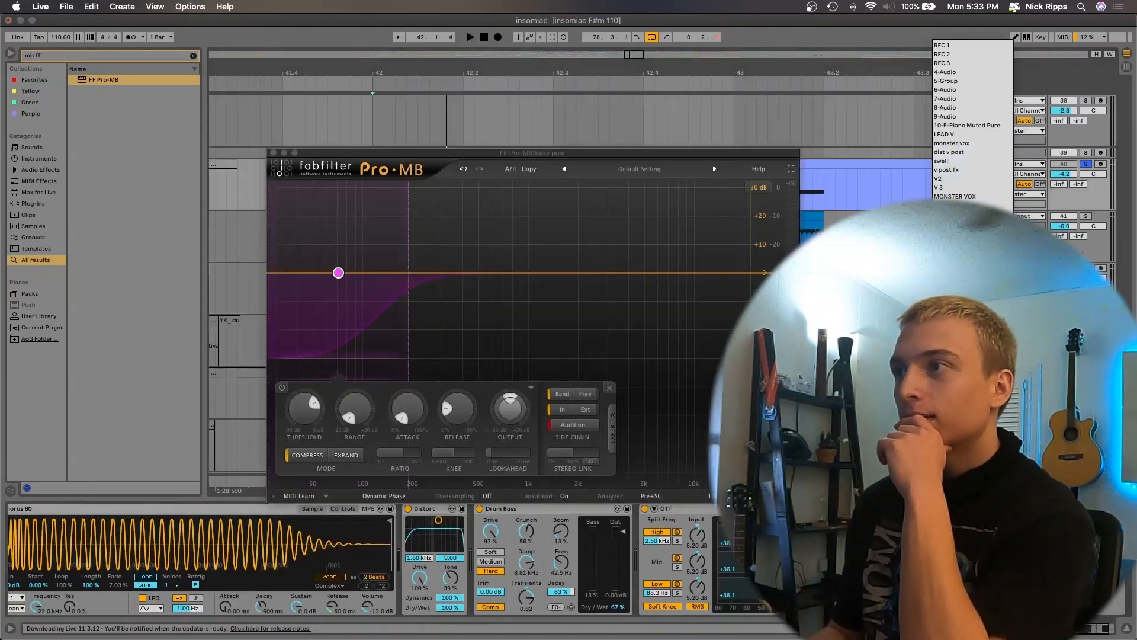
{"action": "left_click", "coordinate": [972, 400]}
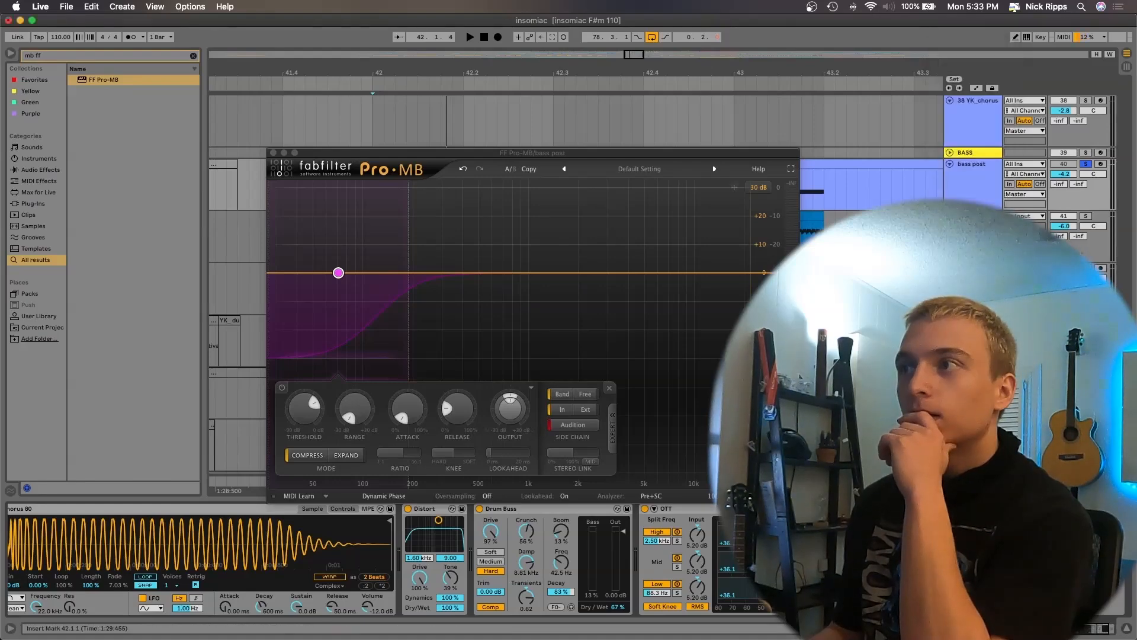
- Raise the upper crossover of the bass post Pro-MB band to about 280 Hz and play the impact at bar 42
{"action": "left_click_drag", "start_coordinate": [405, 272], "coordinate": [432, 267]}
{"action": "key", "text": "space"}
{"action": "key", "text": "space"}
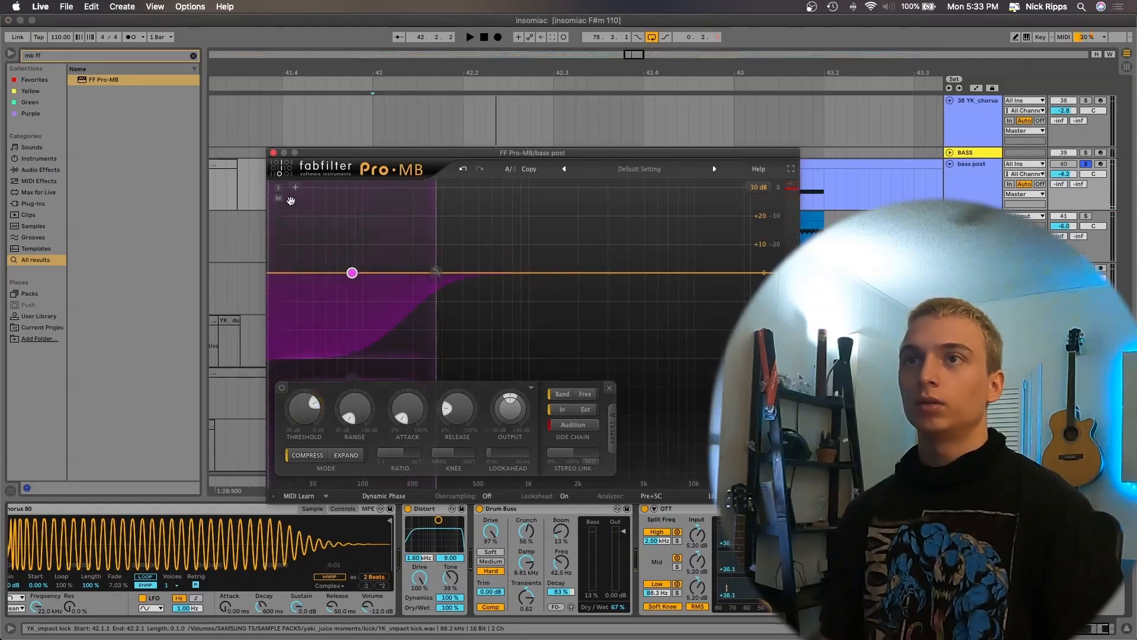
{"action": "key", "text": "space"}
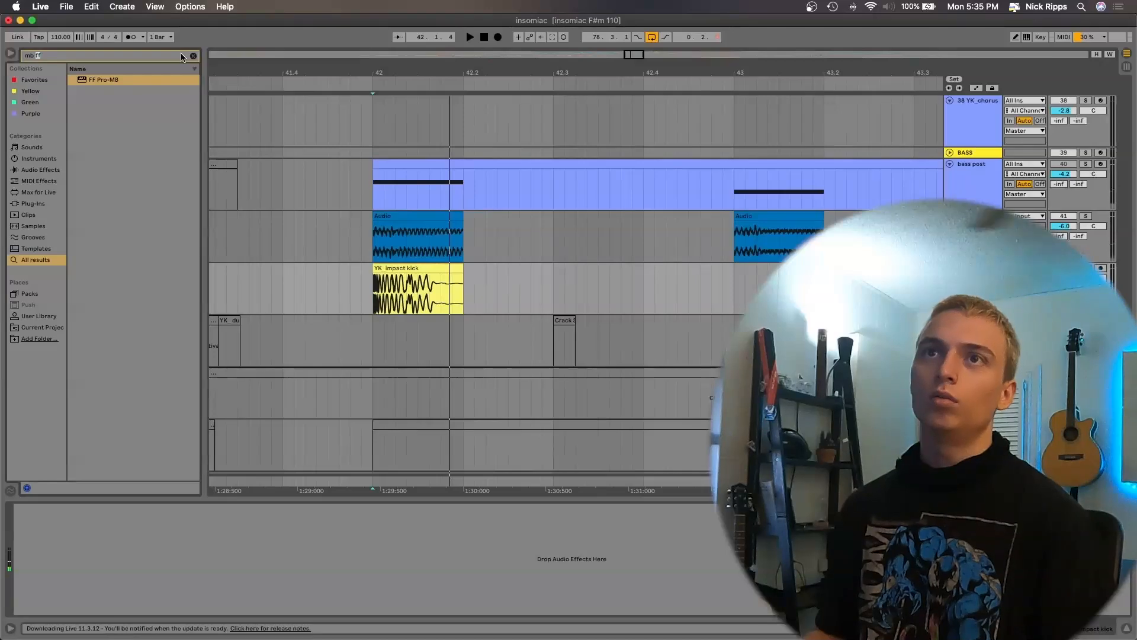
- Try FF Pro-MB on the impact kick track with a strongly reduced low band and listen to it
{"action": "left_click_drag", "start_coordinate": [516, 358], "coordinate": [516, 358]}
{"action": "key", "text": "space"}
{"action": "key", "text": "space"}
{"action": "left_click_drag", "start_coordinate": [315, 288], "coordinate": [321, 513]}
{"action": "left_click_drag", "start_coordinate": [305, 357], "coordinate": [336, 413]}
{"action": "mouse_move", "coordinate": [302, 362]}
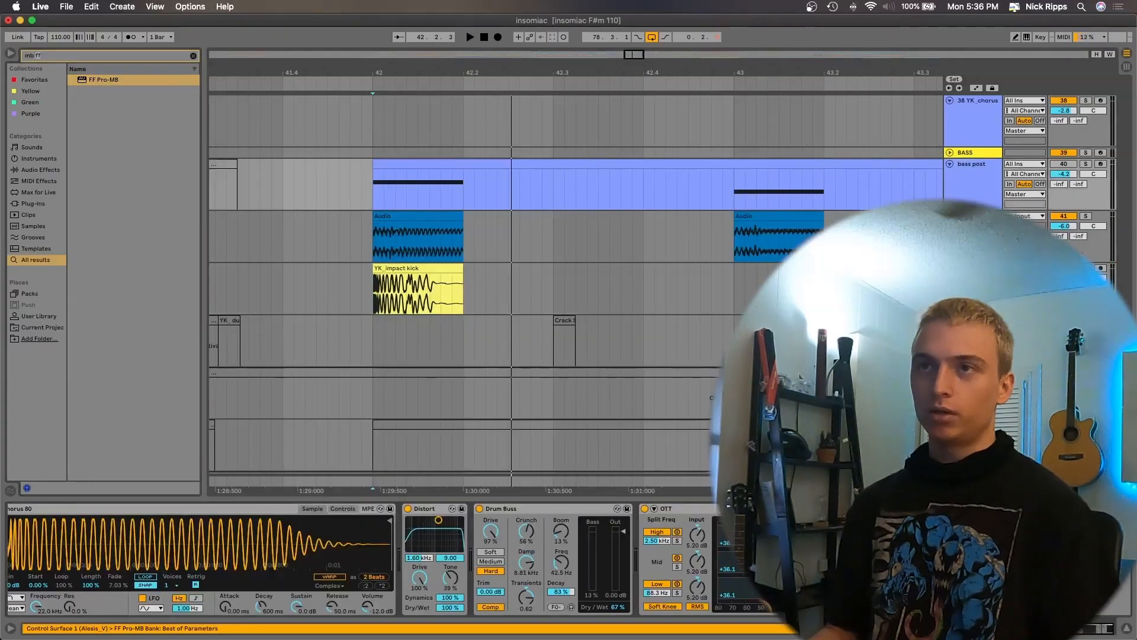
{"action": "key", "text": "space"}
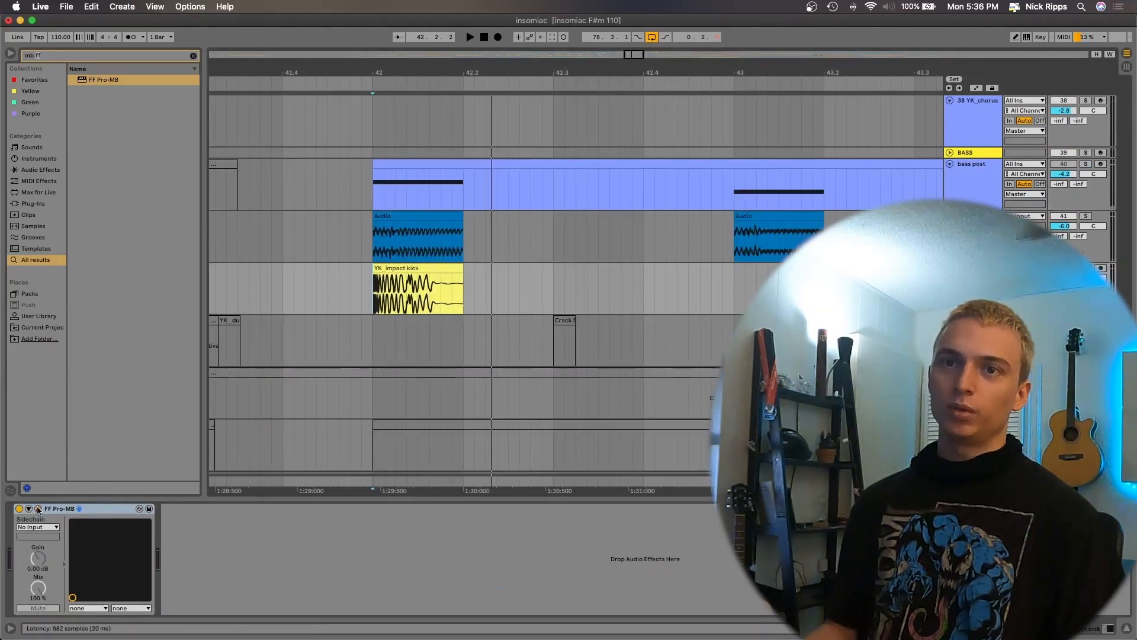
- Replace the Pro-MB on the impact kick track with FF Pro-Q 3
{"action": "left_click", "coordinate": [38, 508]}
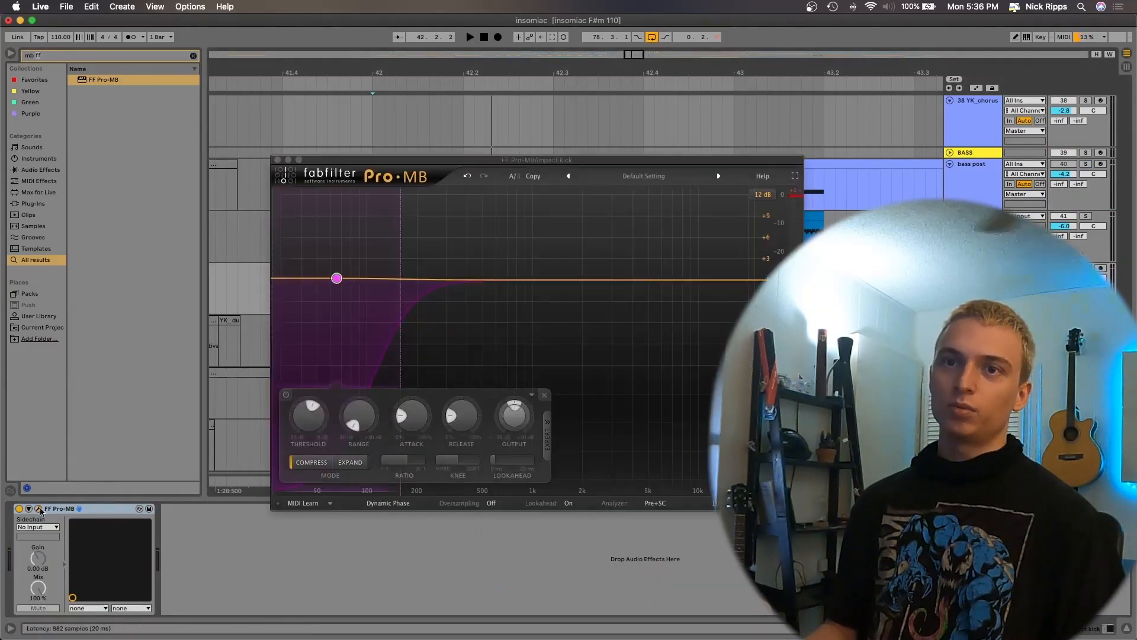
{"action": "key", "text": "q"}
{"action": "type", "text": "pro q"}
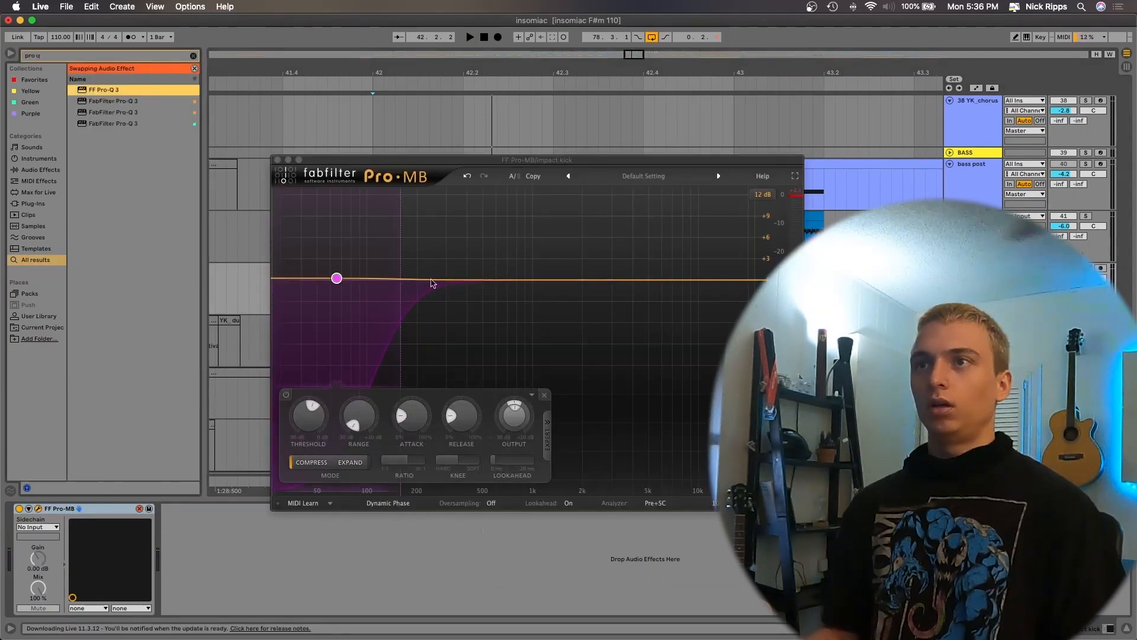
{"action": "key", "text": "Return"}
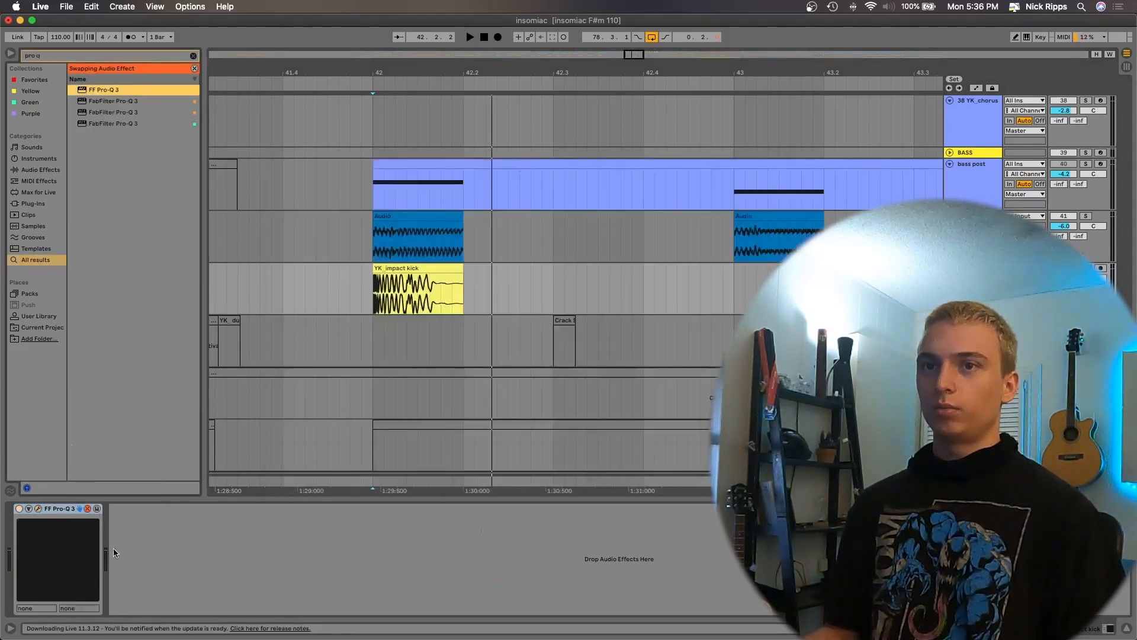
- Apply a 36 dB/oct low cut at about 120 Hz to the impact kick and play it with the bass
{"action": "left_click", "coordinate": [324, 292]}
{"action": "left_click_drag", "start_coordinate": [328, 296], "coordinate": [438, 308]}
{"action": "left_click", "coordinate": [326, 272]}
{"action": "left_click", "coordinate": [328, 341]}
{"action": "key", "text": "space"}
{"action": "key", "text": "space"}
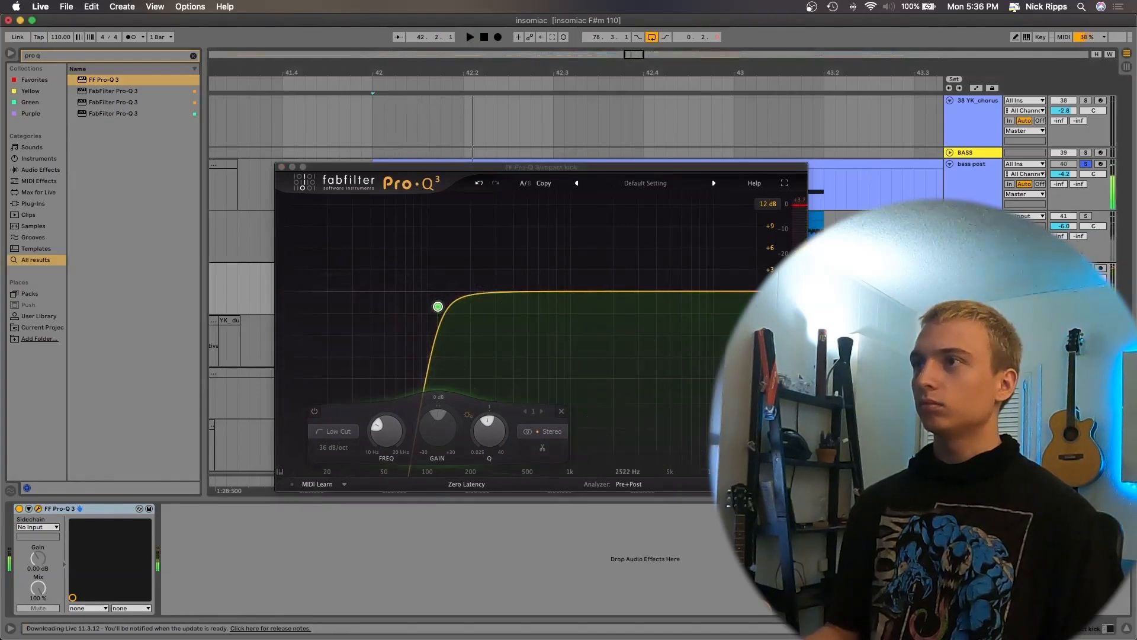
{"action": "key", "text": "space"}
{"action": "left_click", "coordinate": [282, 167]}
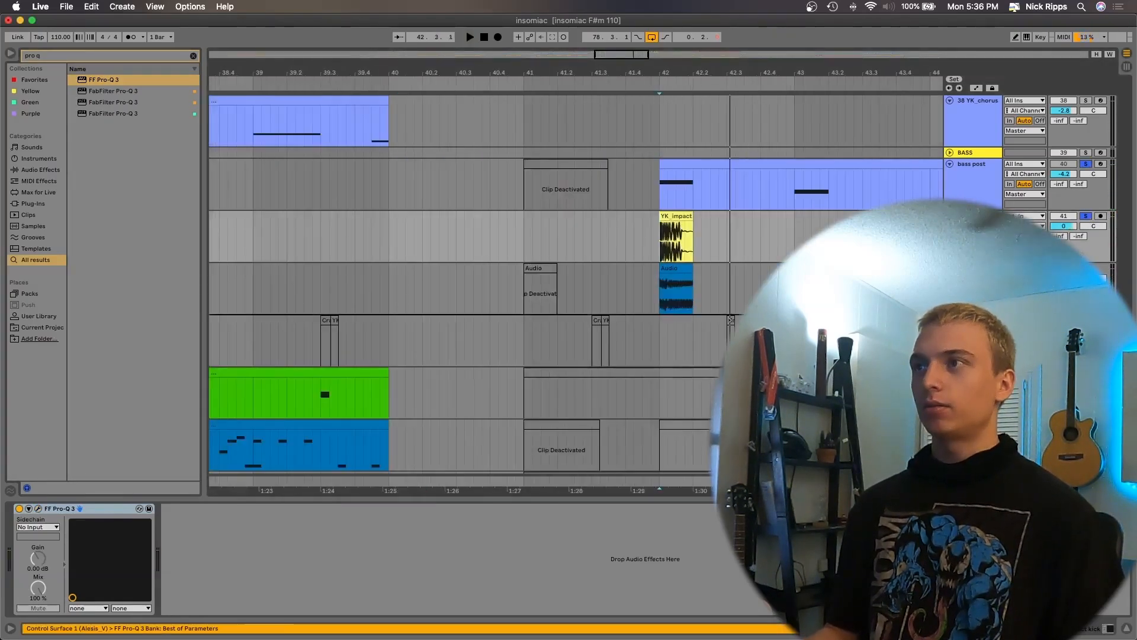
- Move the bass layer track above bass post and reactivate the kick drum clip over bars 42 to 45
{"action": "left_click_drag", "start_coordinate": [973, 270], "coordinate": [977, 159]}
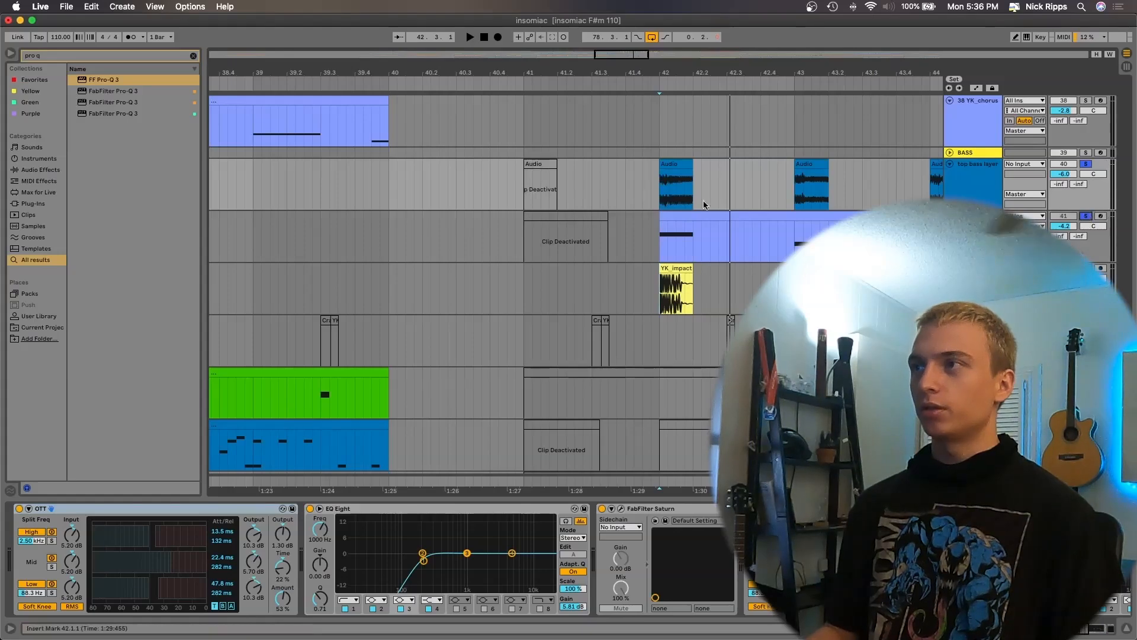
{"action": "scroll", "coordinate": [730, 320], "scroll_direction": "down", "scroll_amount": 3}
{"action": "scroll", "coordinate": [621, 249], "scroll_direction": "down", "scroll_amount": 5}
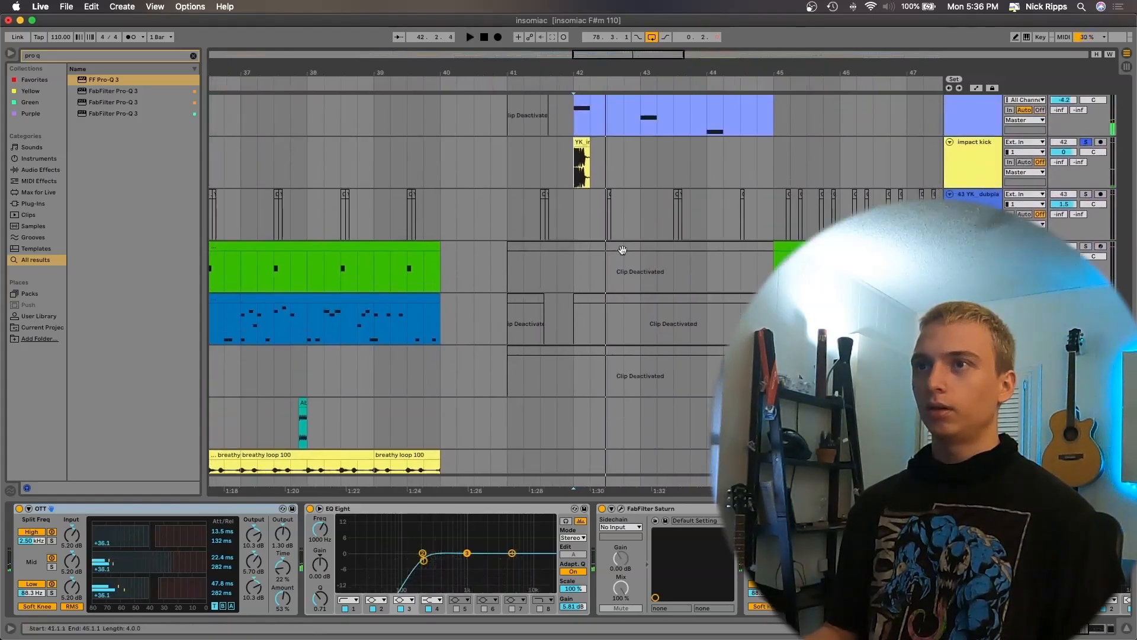
{"action": "scroll", "coordinate": [622, 249], "scroll_direction": "down", "scroll_amount": 2}
{"action": "left_click", "coordinate": [632, 271]}
{"action": "key", "text": "0"}
{"action": "scroll", "coordinate": [632, 274], "scroll_direction": "up", "scroll_amount": 3}
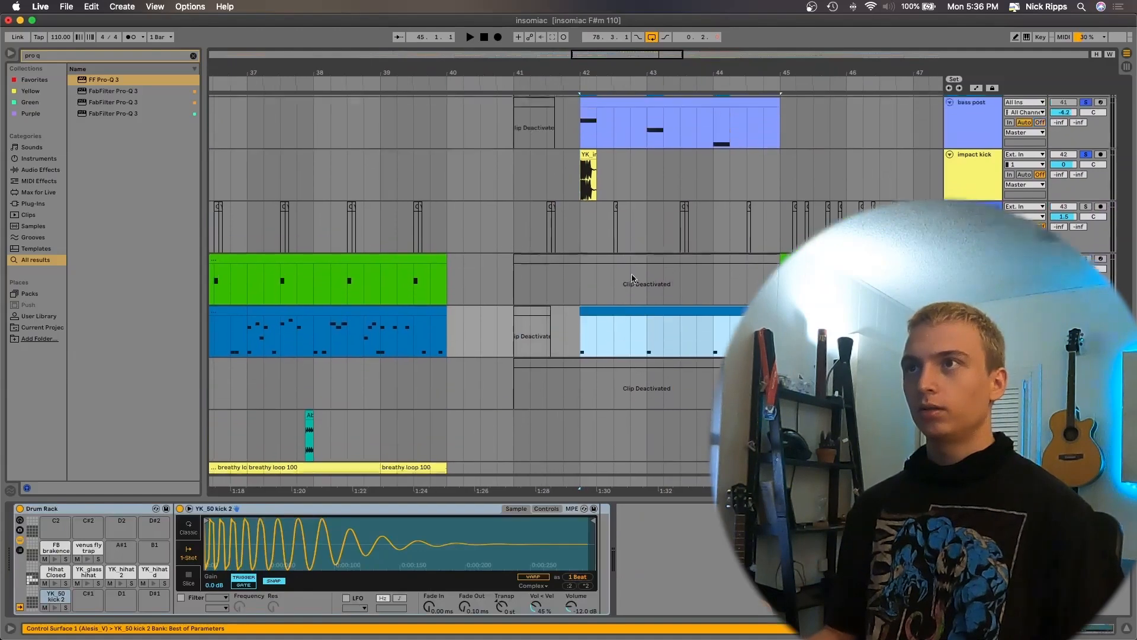
- Deactivate the impact kick clip at bar 42 and play the drum kick with the bass on its own
{"action": "left_click", "coordinate": [590, 160]}
{"action": "key", "text": "0"}
{"action": "key", "text": "space"}
{"action": "key", "text": "0"}
{"action": "key", "text": "space"}
{"action": "key", "text": "space"}
{"action": "key", "text": "space"}
{"action": "key", "text": "space"}
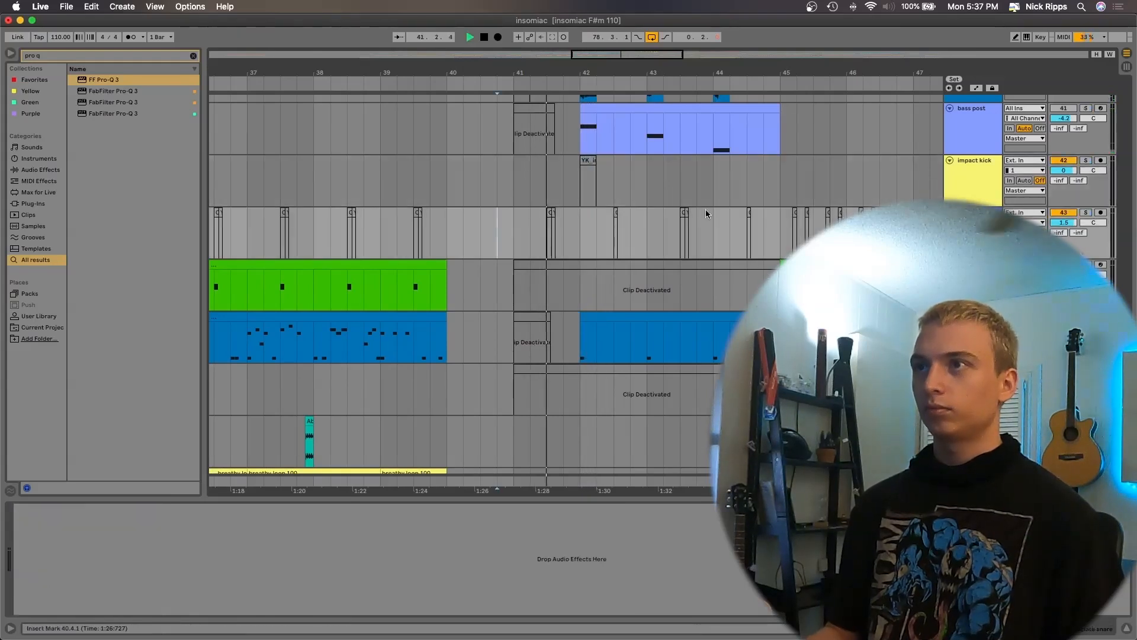
{"action": "scroll", "coordinate": [684, 214], "scroll_direction": "up", "scroll_amount": 5}
{"action": "key", "text": "space"}
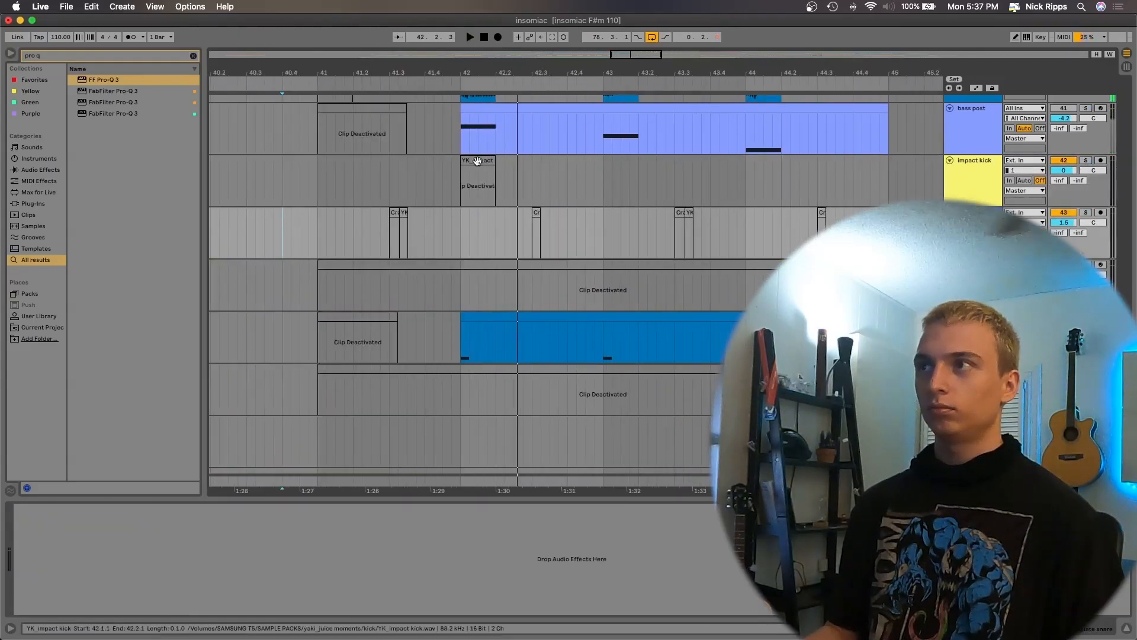
{"action": "scroll", "coordinate": [477, 163], "scroll_direction": "right", "scroll_amount": 1}
{"action": "key", "text": "space"}
- Duplicate the impact kick clip to bars 43 and 44 and activate all three copies
{"action": "left_click", "coordinate": [468, 169]}
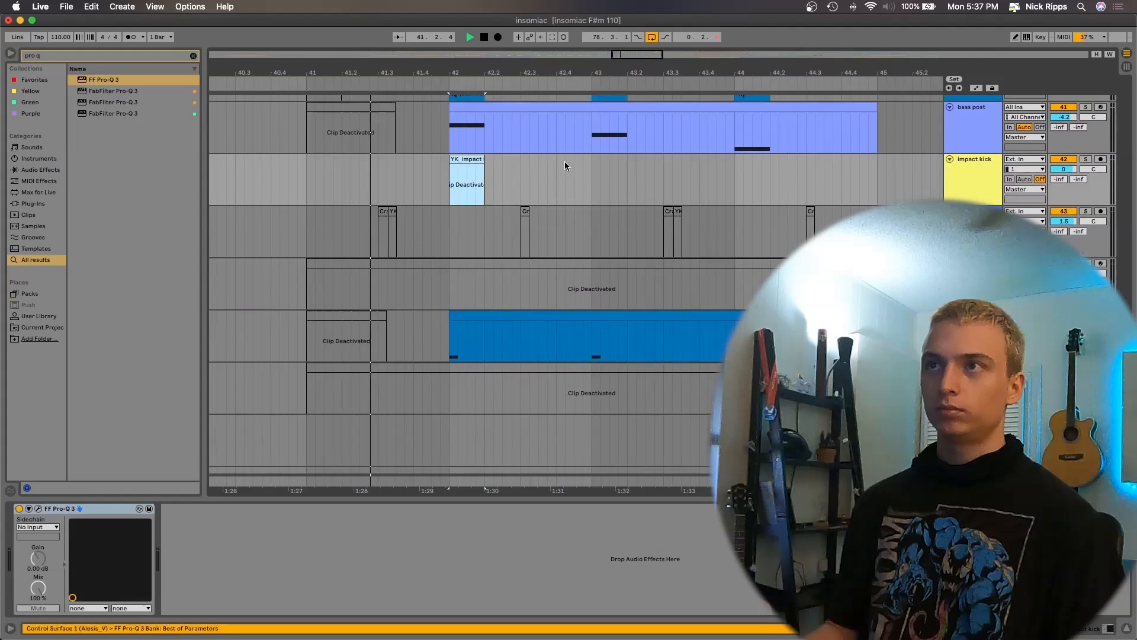
{"action": "left_click_drag", "start_coordinate": [570, 166], "coordinate": [442, 166]}
{"action": "key", "text": "super+d"}
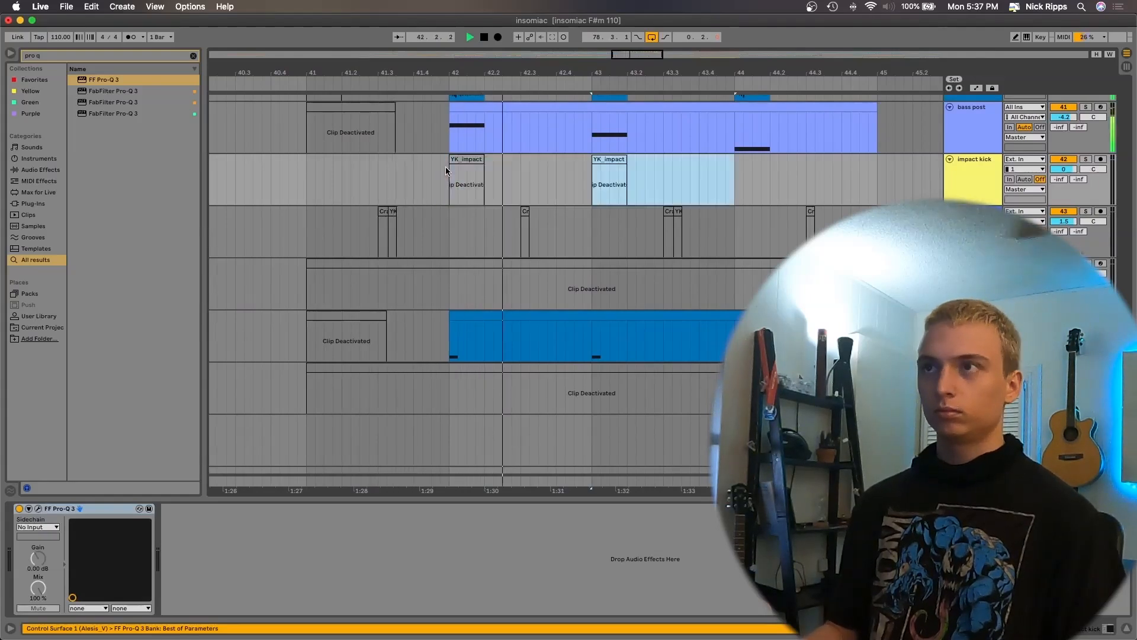
{"action": "key", "text": "super+d"}
{"action": "left_click_drag", "start_coordinate": [882, 173], "coordinate": [427, 187]}
{"action": "key", "text": "0"}
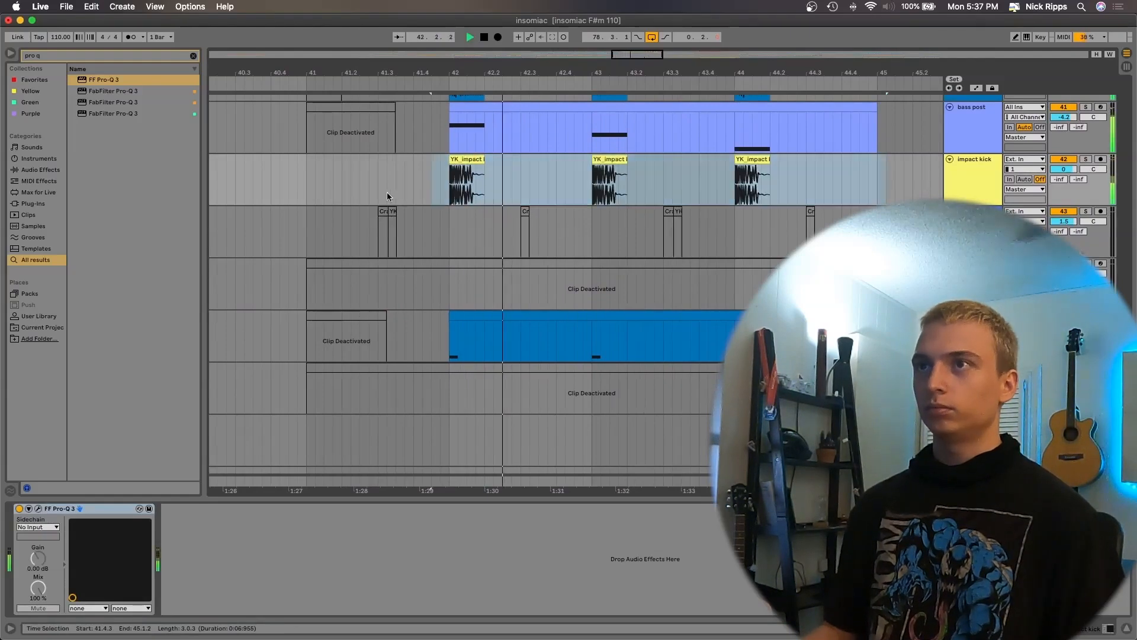
- Play the layered impact kick, drum kick and bass from before bar 42 and compare with the impact's Pro-Q 3 bypassed
{"action": "left_click", "coordinate": [292, 190]}
{"action": "scroll", "coordinate": [399, 234], "scroll_direction": "up", "scroll_amount": 3}
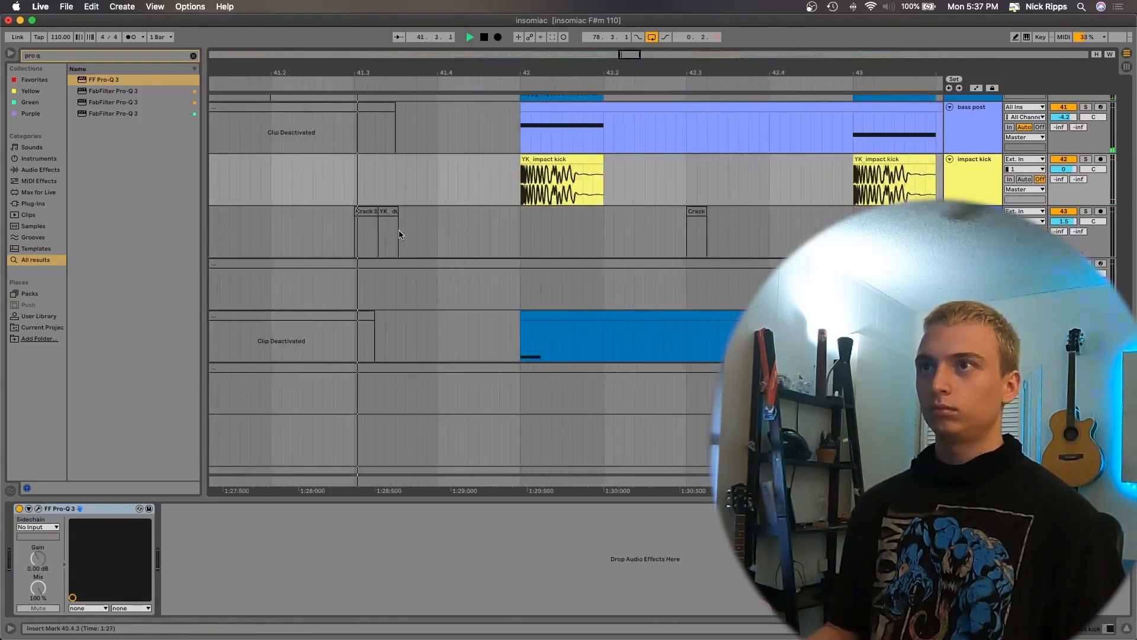
{"action": "scroll", "coordinate": [399, 232], "scroll_direction": "down", "scroll_amount": 3}
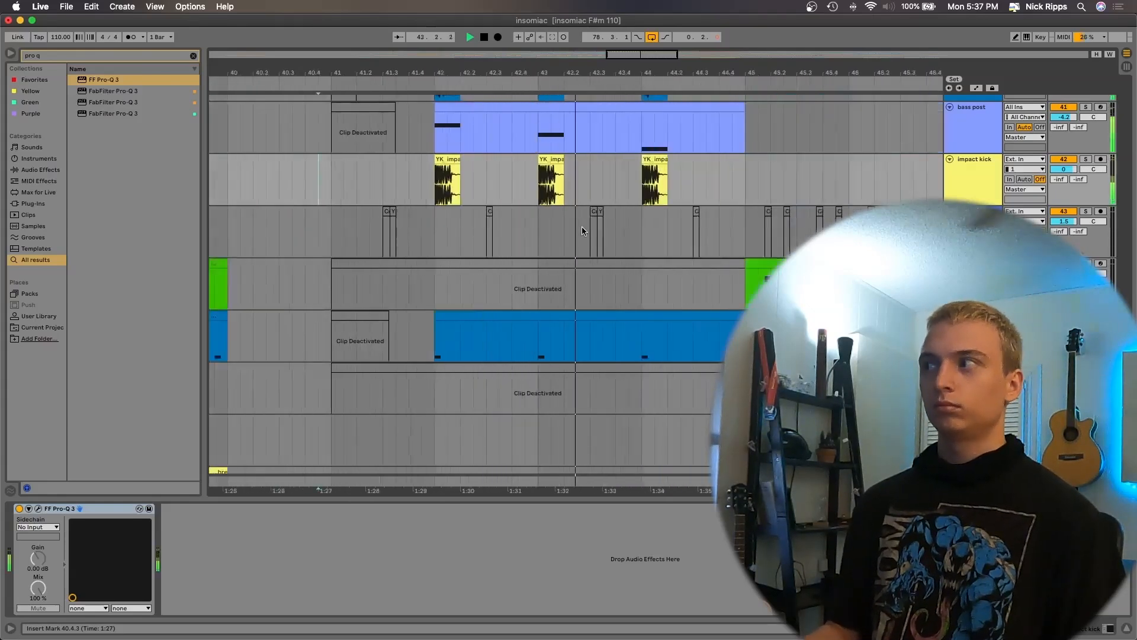
{"action": "scroll", "coordinate": [581, 226], "scroll_direction": "up", "scroll_amount": 1}
{"action": "left_click", "coordinate": [444, 223]}
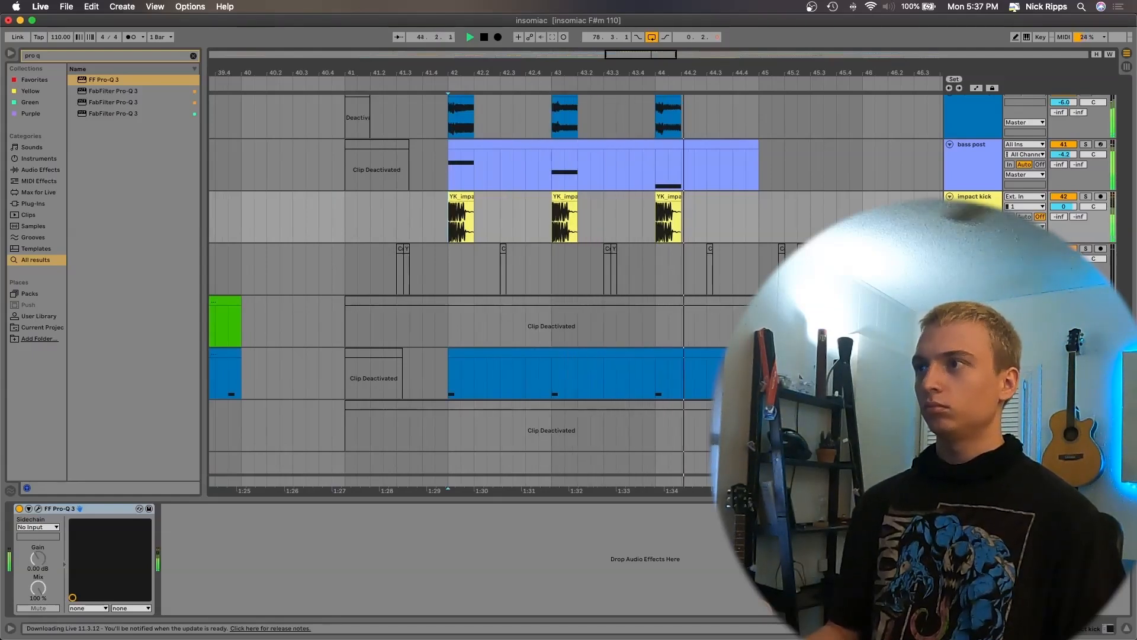
{"action": "left_click", "coordinate": [656, 381]}
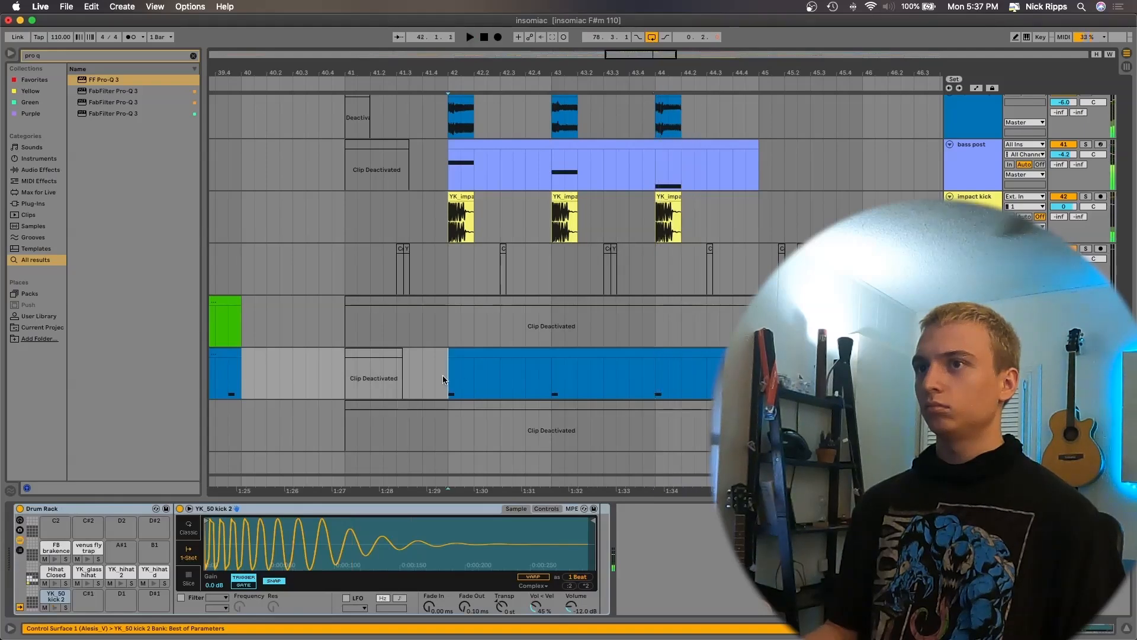
{"action": "left_click", "coordinate": [548, 373]}
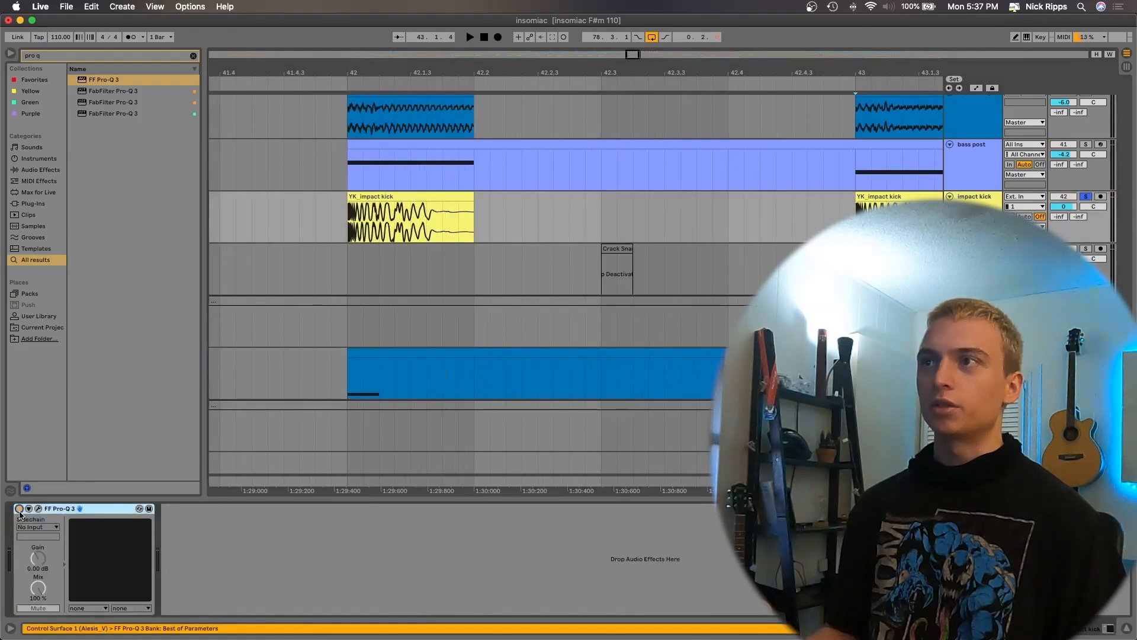
{"action": "left_click", "coordinate": [295, 211]}
{"action": "scroll", "coordinate": [300, 212], "scroll_direction": "down", "scroll_amount": 5}
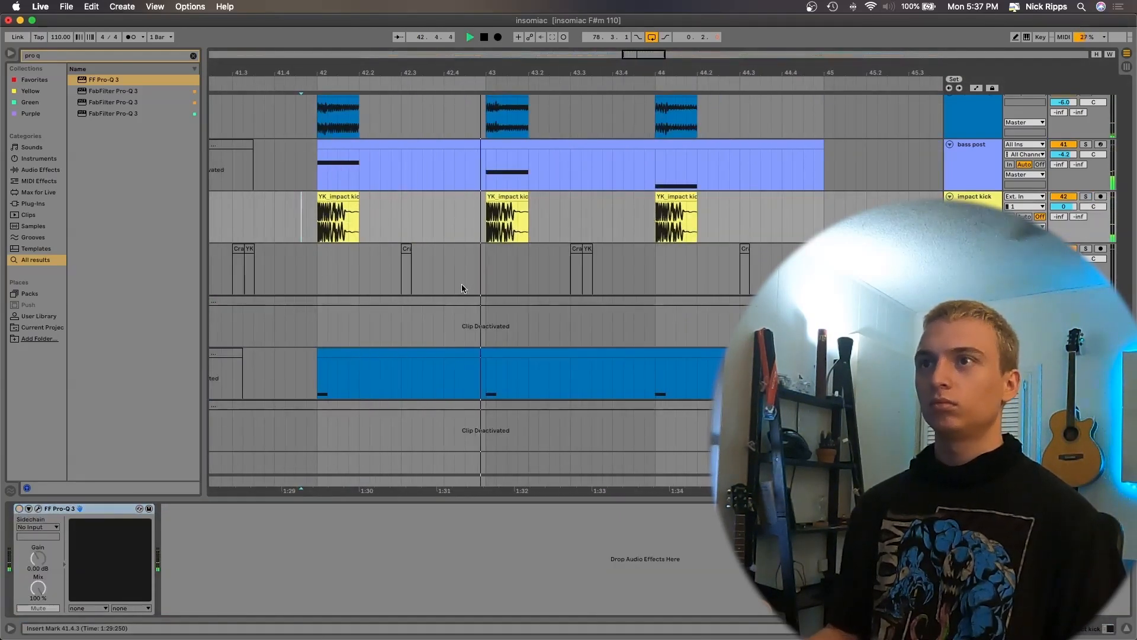
- Re-enable Pro-Q 3 on the impact kick, lower its low cut to about 78 Hz and play the layered section
{"action": "left_click", "coordinate": [19, 508]}
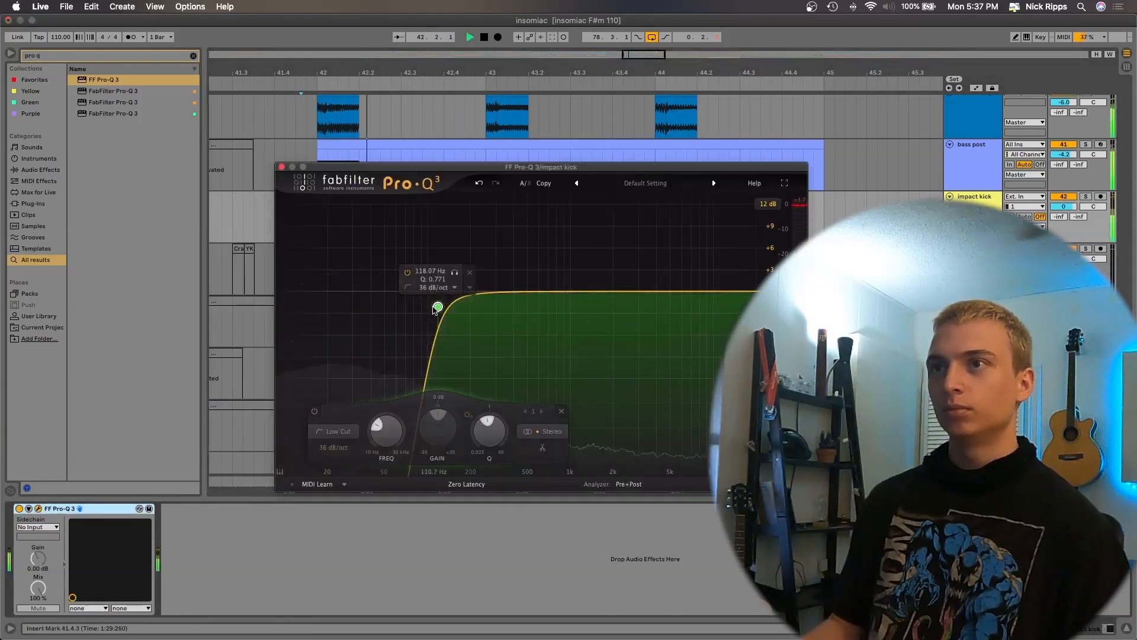
{"action": "left_click_drag", "start_coordinate": [437, 309], "coordinate": [413, 298]}
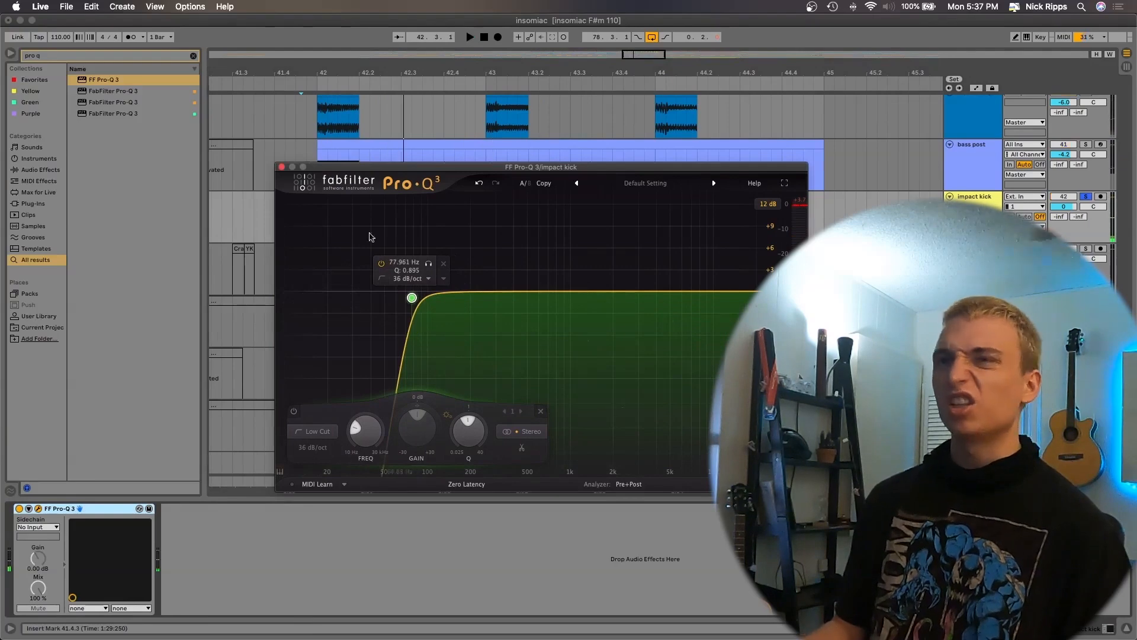
{"action": "left_click", "coordinate": [281, 167]}
{"action": "scroll", "coordinate": [459, 257], "scroll_direction": "down", "scroll_amount": 3}
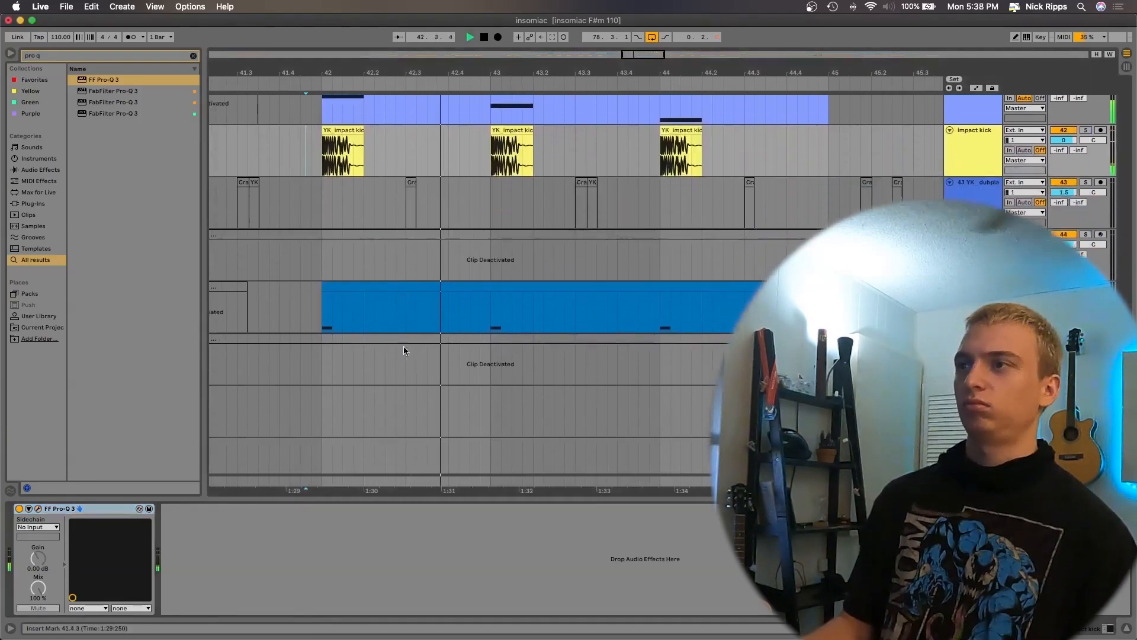
{"action": "key", "text": "space"}
- Lower the automation line of the drum kick track across bars 42 to 45 and play the result
{"action": "key", "text": "a"}
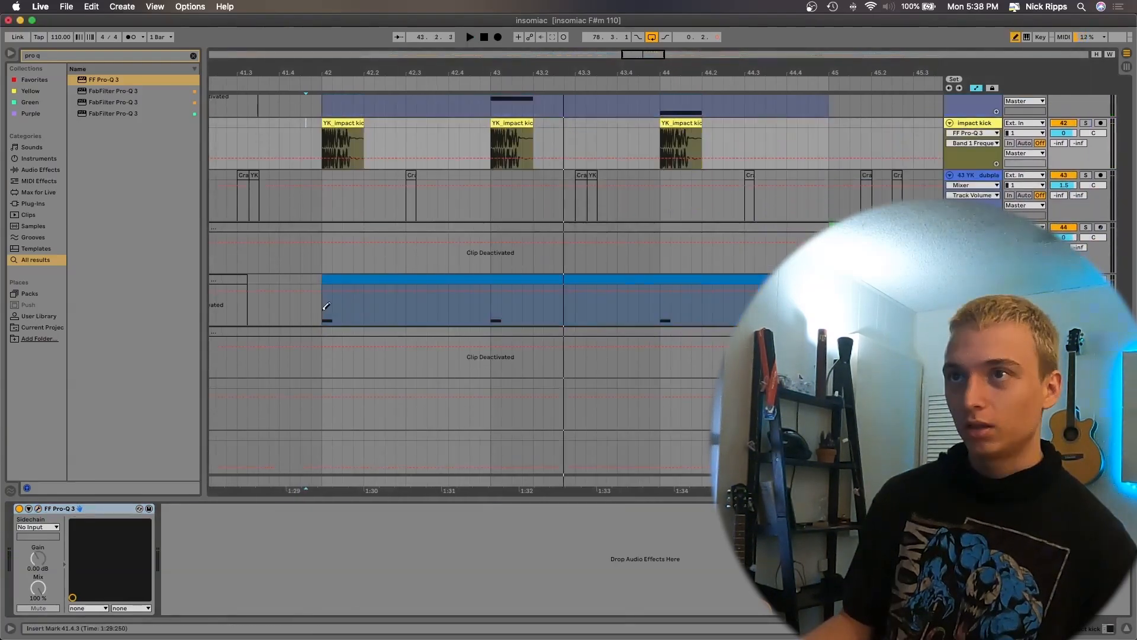
{"action": "key", "text": "b"}
{"action": "left_click_drag", "start_coordinate": [326, 312], "coordinate": [458, 306]}
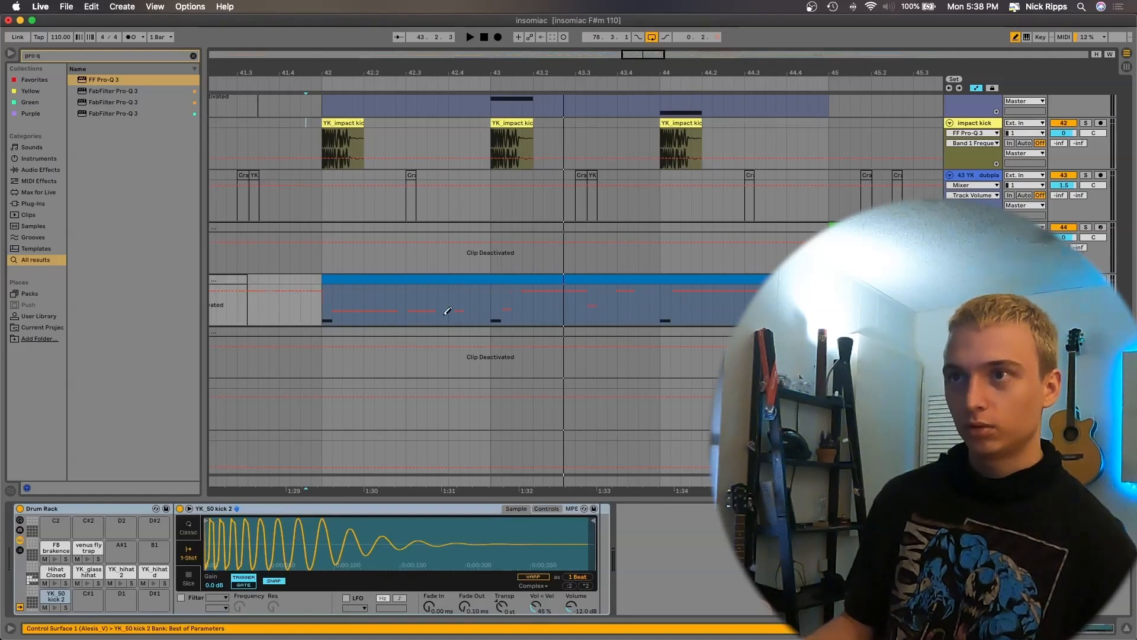
{"action": "key", "text": "ctrl+z"}
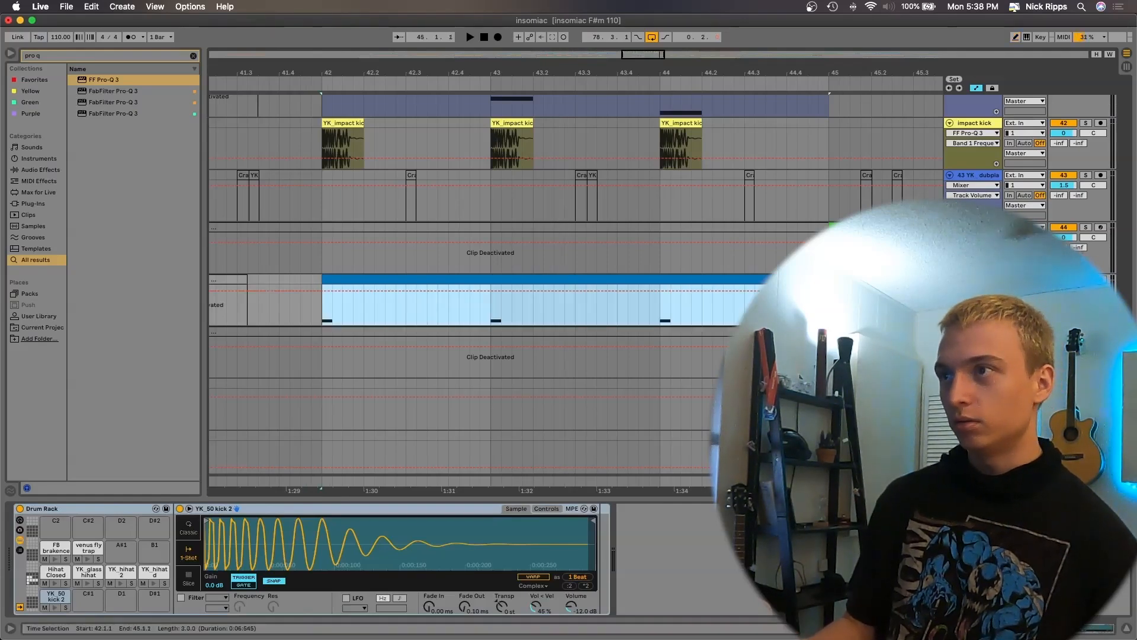
{"action": "left_click_drag", "start_coordinate": [753, 289], "coordinate": [752, 307]}
{"action": "key", "text": "space"}
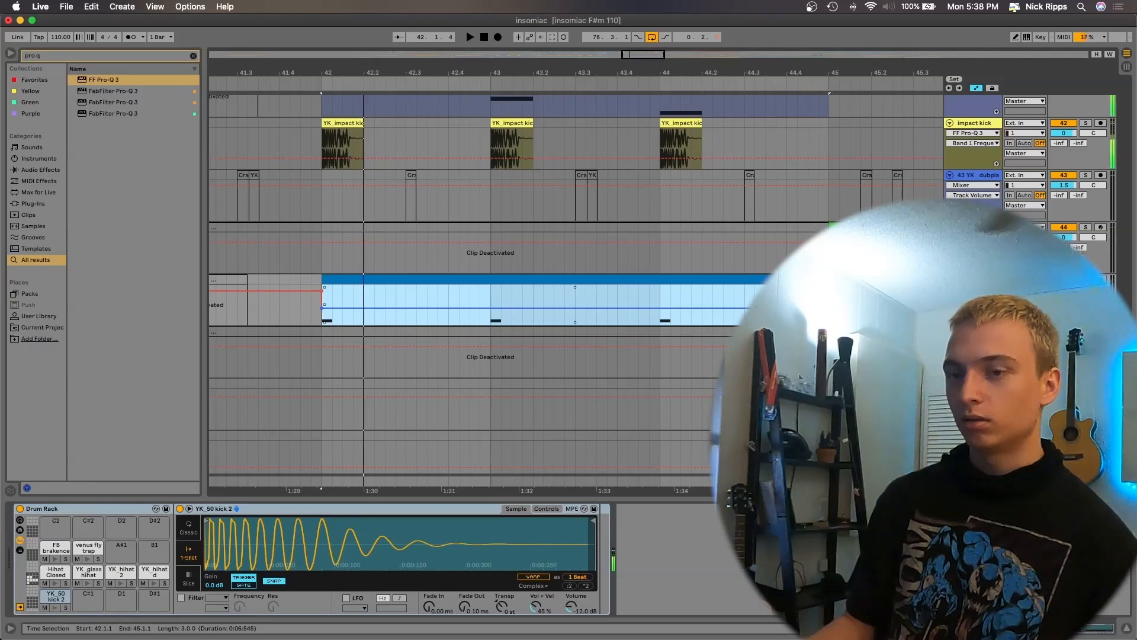
{"action": "left_click", "coordinate": [179, 56]}
{"action": "type", "text": "dis"}
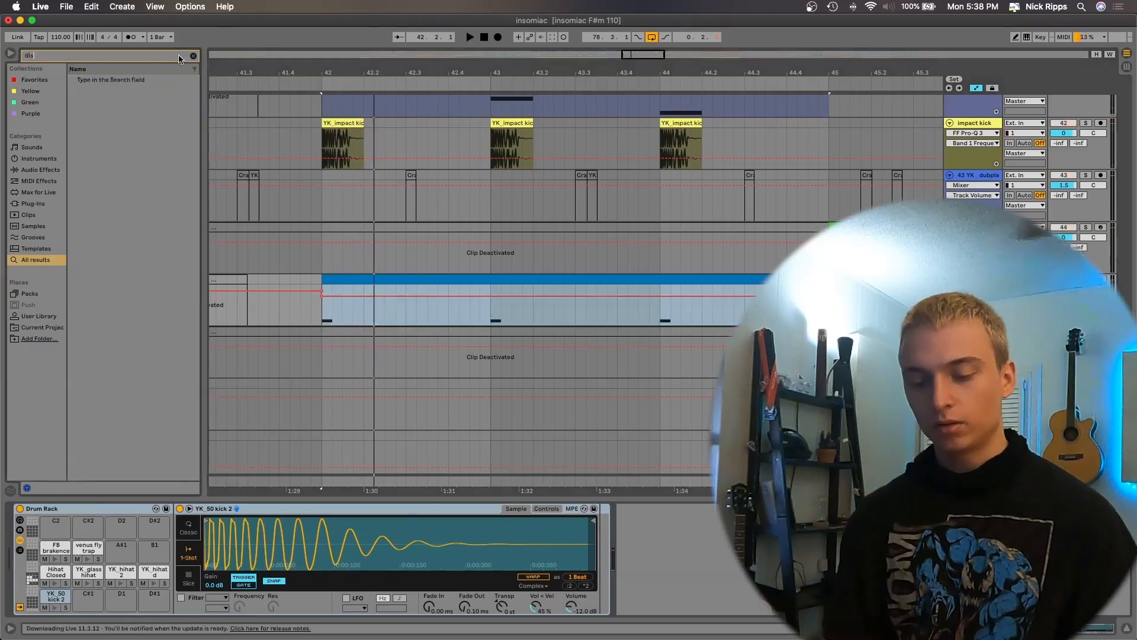
{"action": "type", "text": "t"}
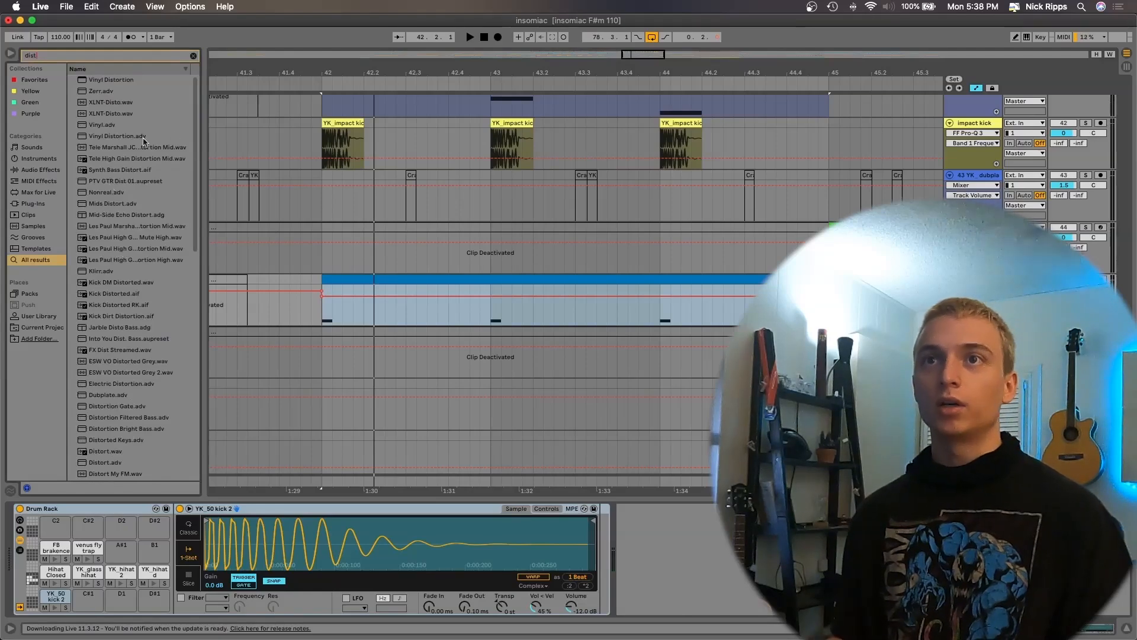
{"action": "type", "text": "ort"}
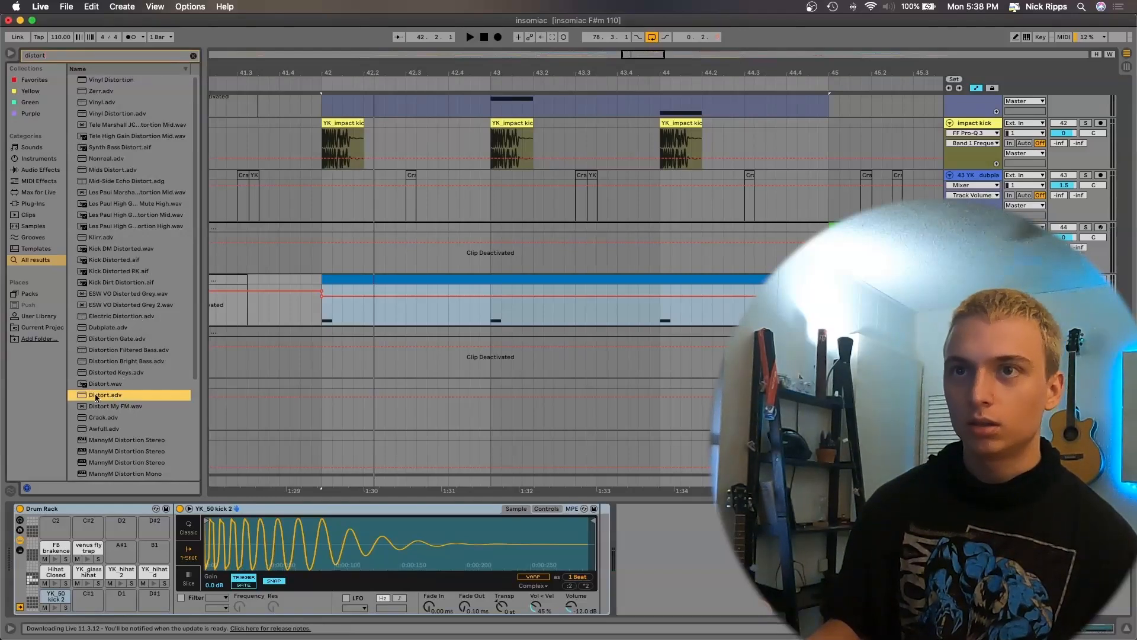
- Add Drum Buss after the sampler on the drum kick track and play from bar 42
{"action": "type", "text": "drum bus"}
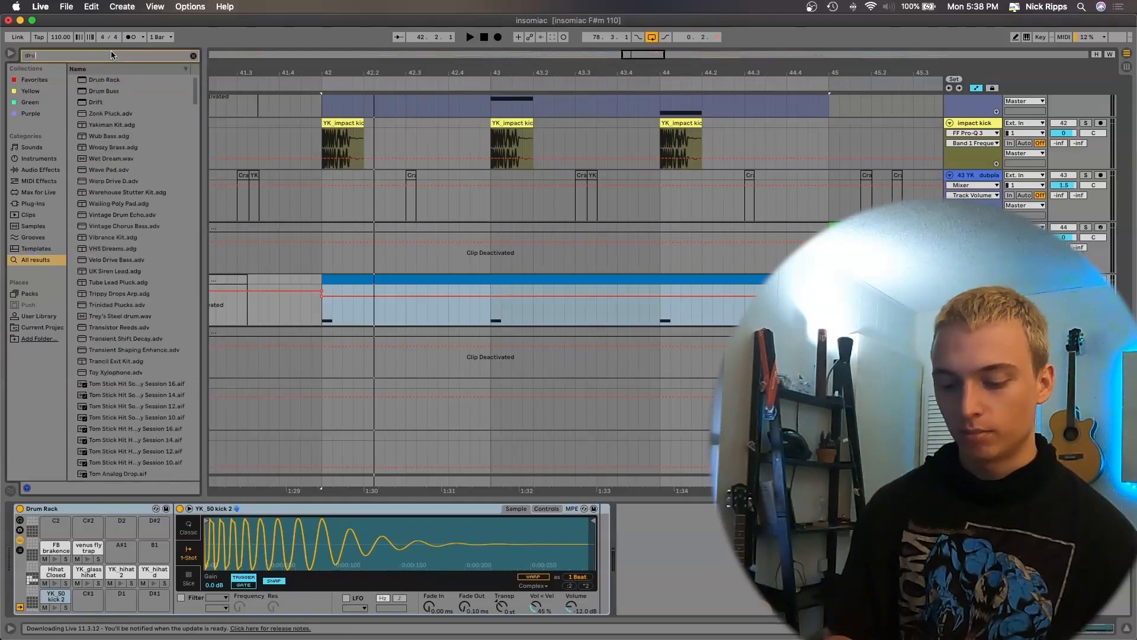
{"action": "left_click_drag", "start_coordinate": [104, 80], "coordinate": [730, 545]}
{"action": "left_click", "coordinate": [322, 319]}
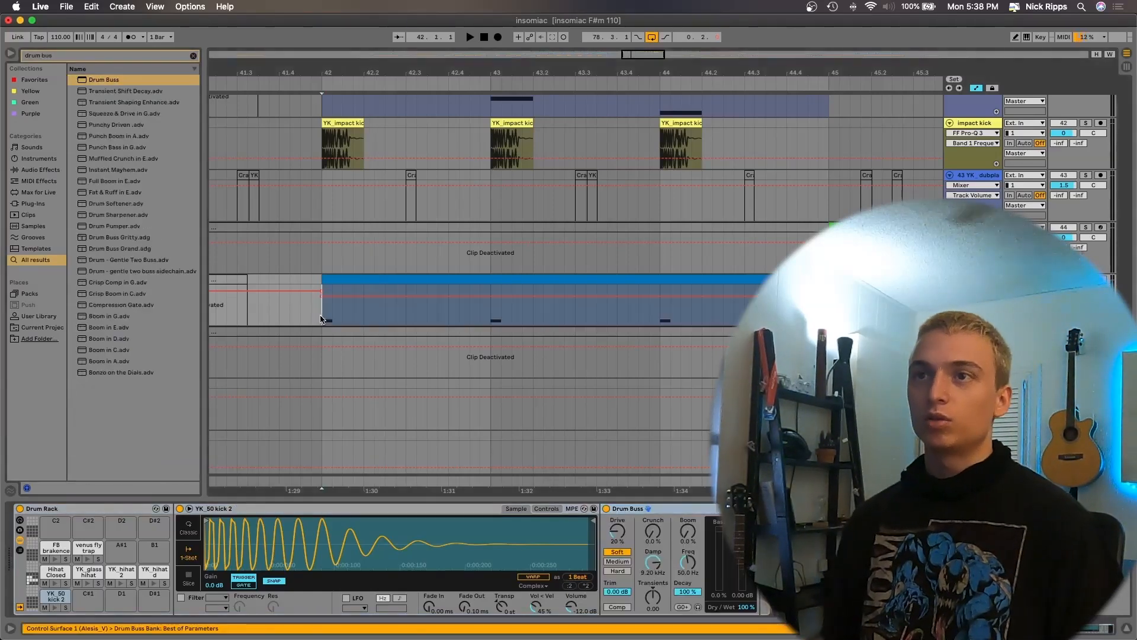
{"action": "key", "text": "space"}
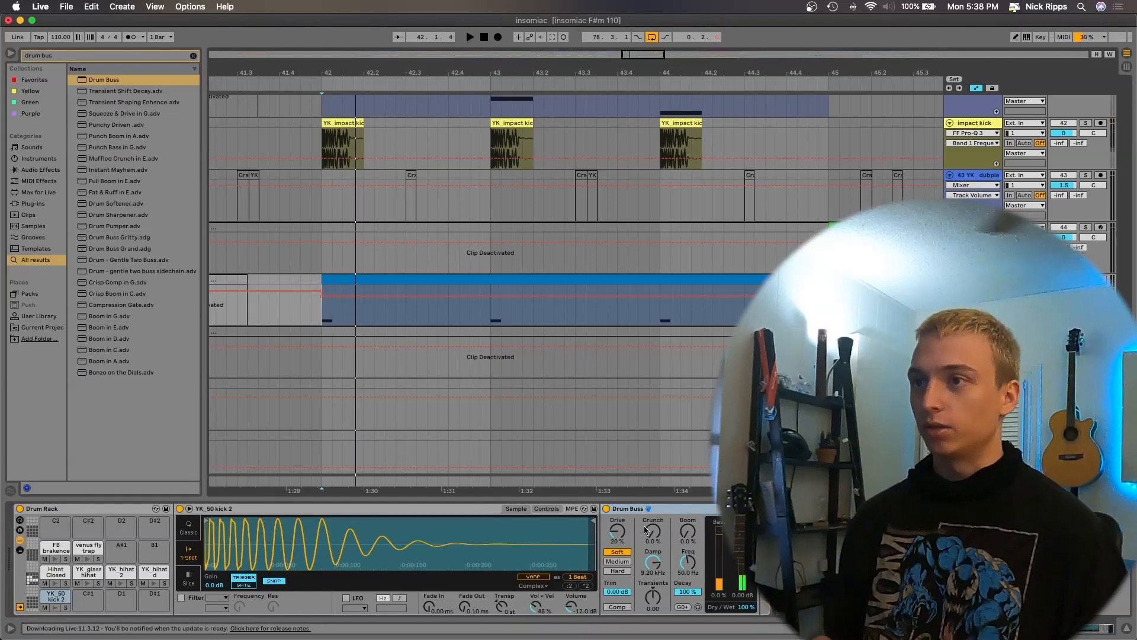
- Set Drum Buss to 100% drive in Hard mode, 100% crunch and 31% boom with Comp on while playing the kick
{"action": "left_click_drag", "start_coordinate": [617, 531], "coordinate": [622, 535]}
{"action": "key", "text": "space"}
{"action": "left_click", "coordinate": [616, 571]}
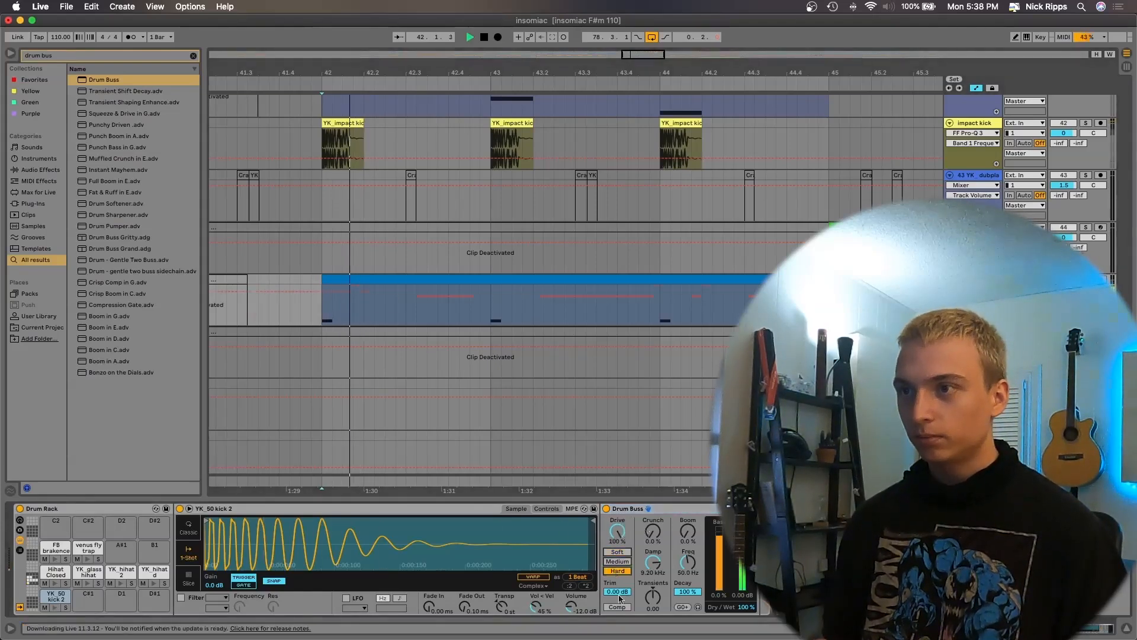
{"action": "left_click", "coordinate": [617, 552]}
{"action": "left_click", "coordinate": [617, 571]}
{"action": "left_click_drag", "start_coordinate": [653, 531], "coordinate": [653, 472]}
{"action": "left_click_drag", "start_coordinate": [688, 531], "coordinate": [687, 472]}
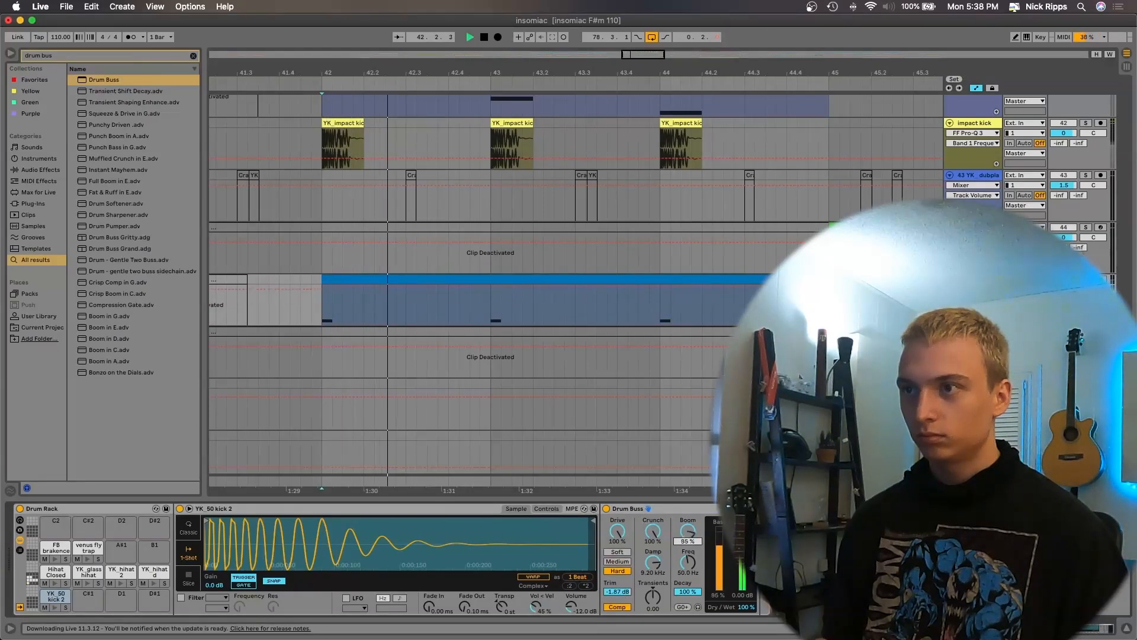
{"action": "key", "text": "space"}
- Add a Saturator after Drum Buss on the drum kick track and play the kick through it
{"action": "left_click", "coordinate": [193, 56]}
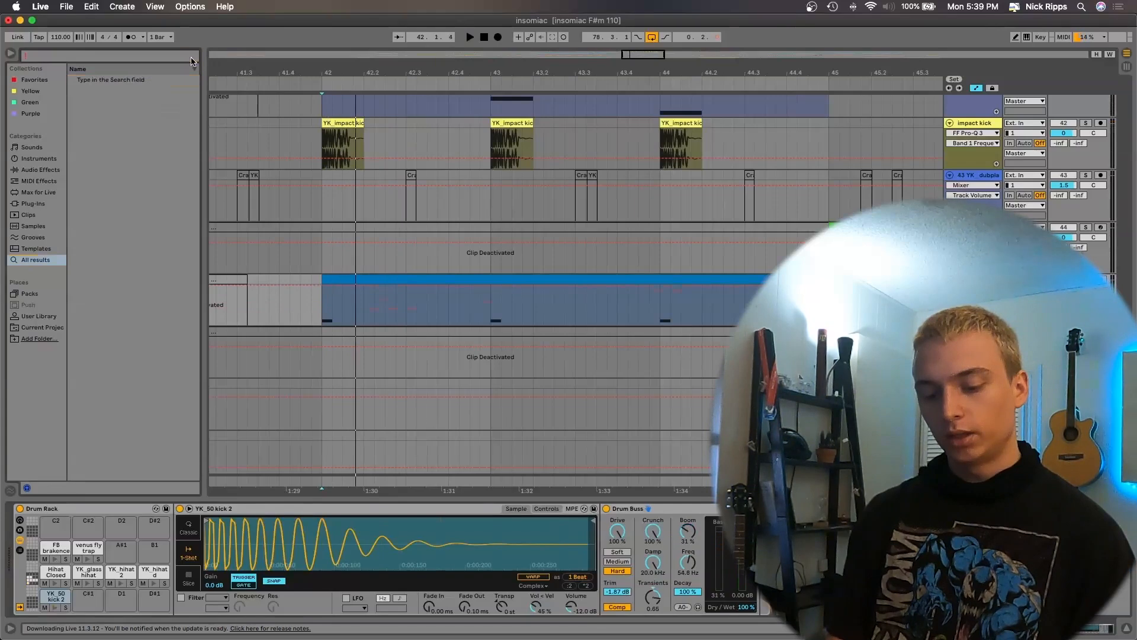
{"action": "type", "text": "satur"}
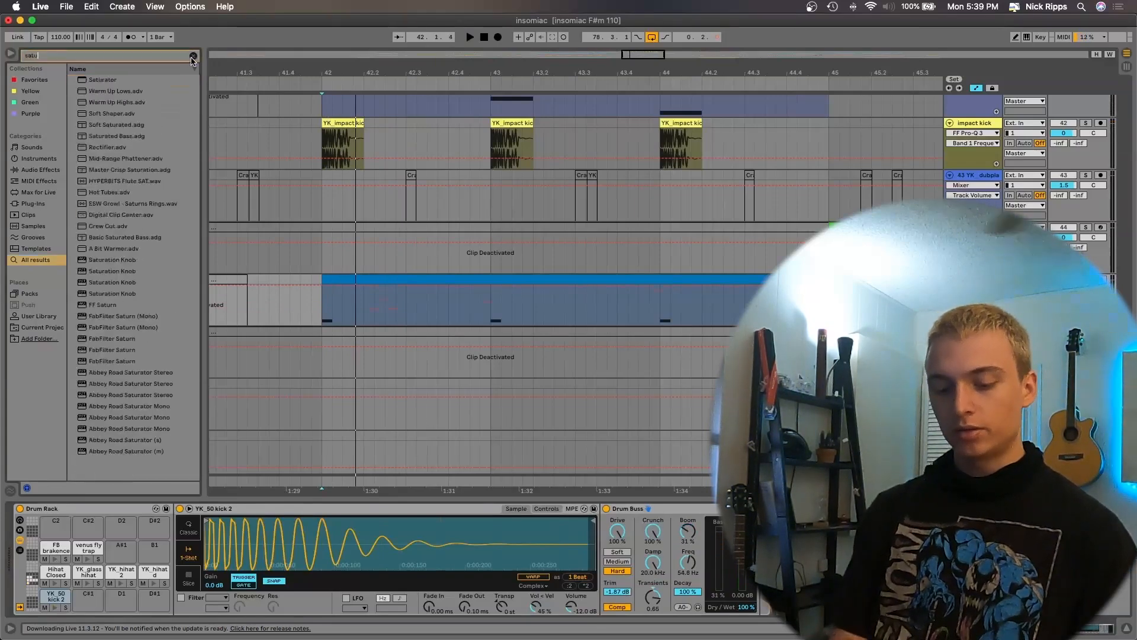
{"action": "double_click", "coordinate": [124, 79]}
{"action": "key", "text": "space"}
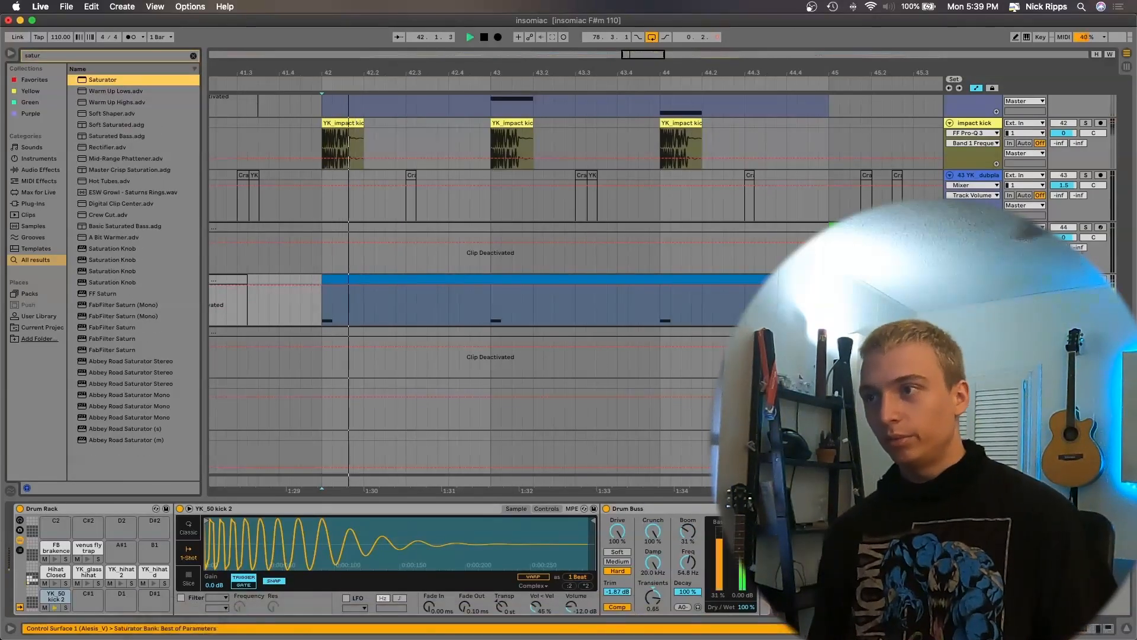
{"action": "key", "text": "space"}
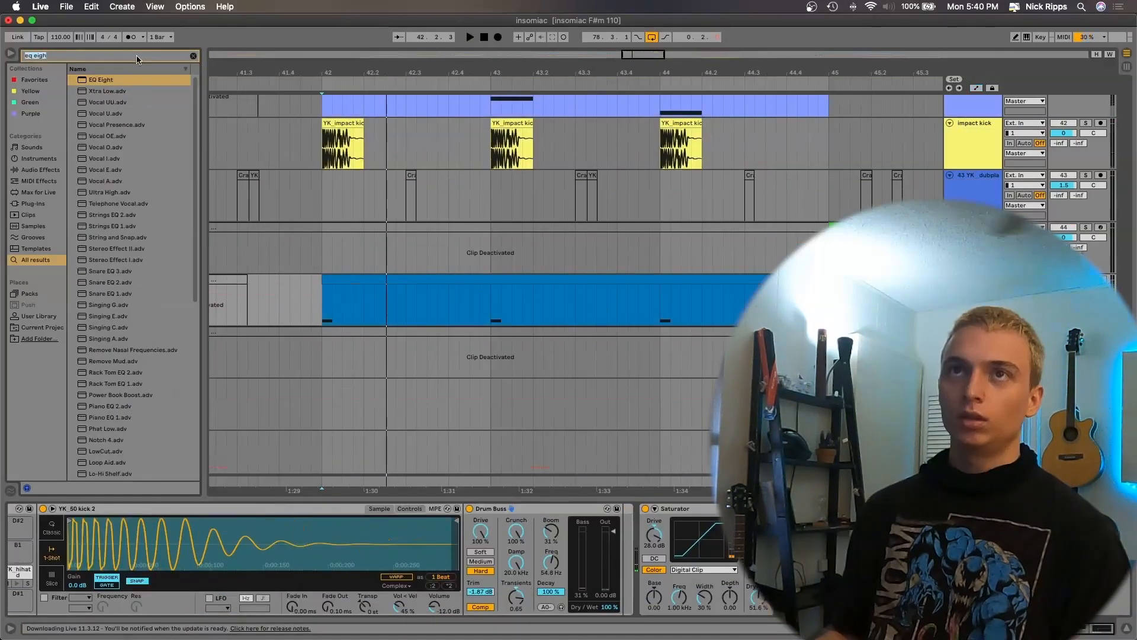
- Load the OTT.adv preset after the Saturator on the drum kick track
{"action": "left_click", "coordinate": [136, 55]}
{"action": "type", "text": "ott"}
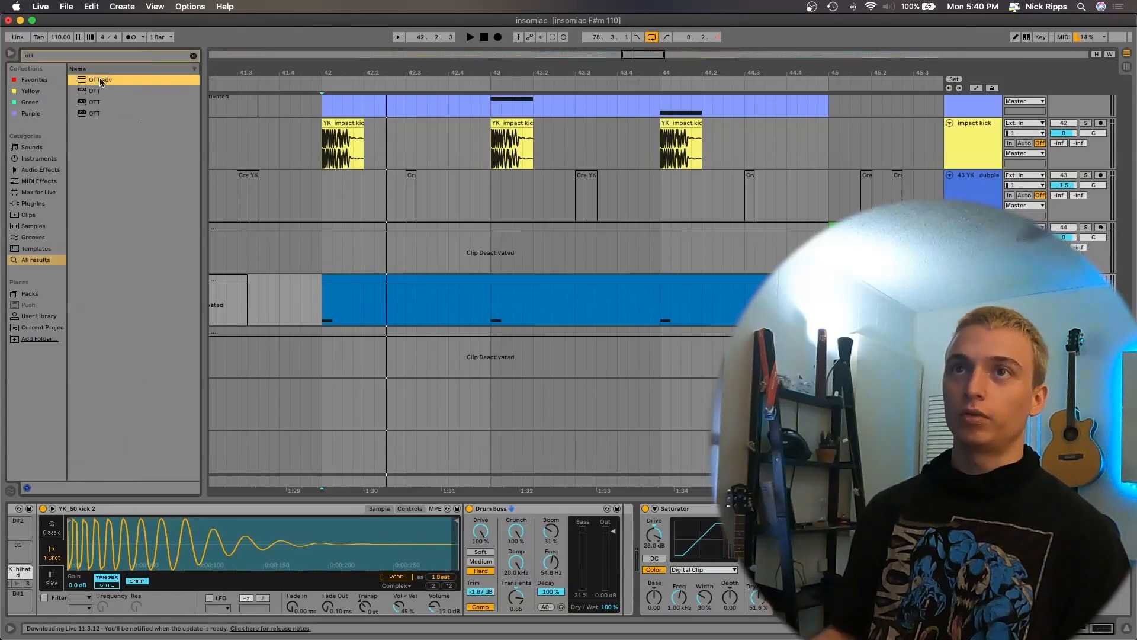
{"action": "key", "text": "Return"}
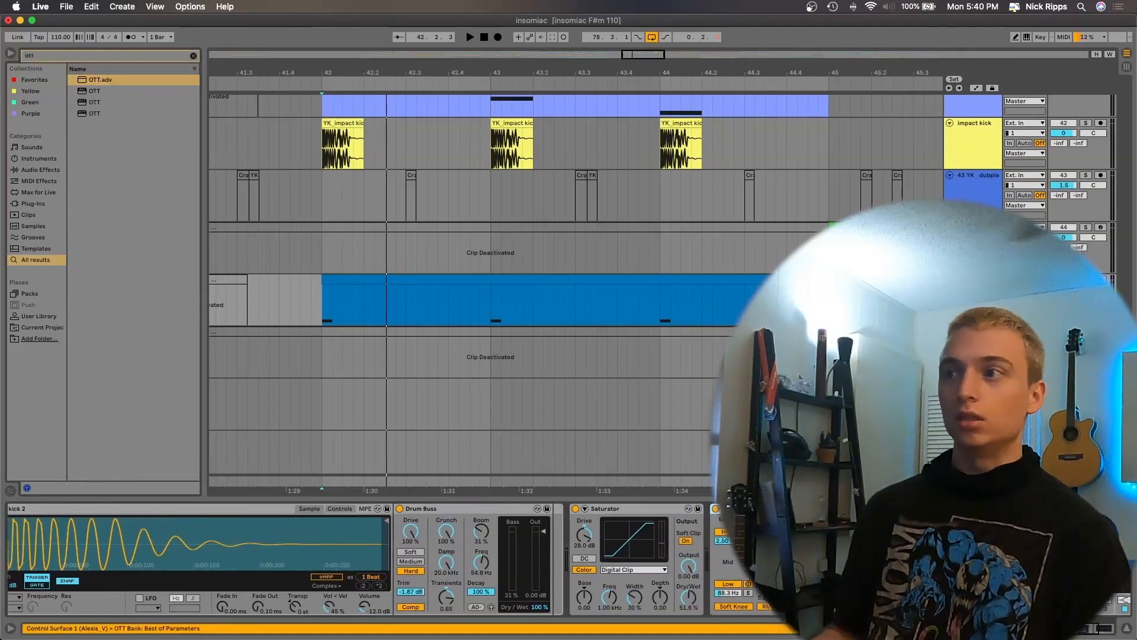
- Play the kick through the effects, then group Drum Buss, Saturator and OTT on the drum kick track into one Audio Effect Rack
{"action": "key", "text": "space"}
{"action": "key", "text": "space"}
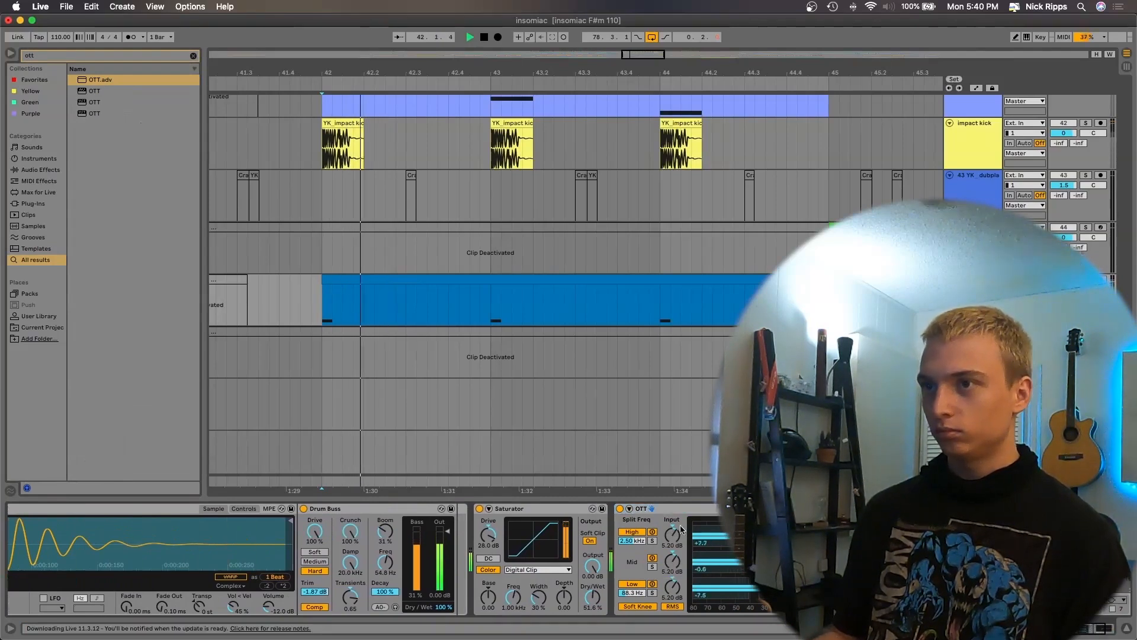
{"action": "left_click", "coordinate": [320, 508]}
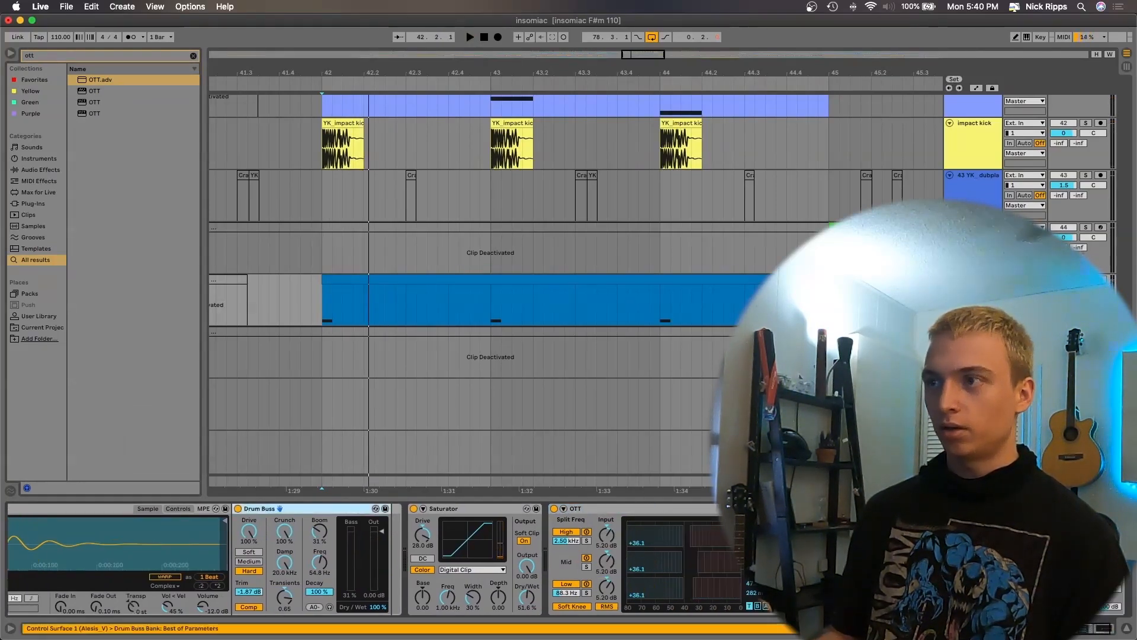
{"action": "left_click", "coordinate": [900, 509]}
{"action": "left_click", "coordinate": [296, 508]}
{"action": "left_click", "coordinate": [592, 508]}
{"action": "left_click", "coordinate": [471, 509]}
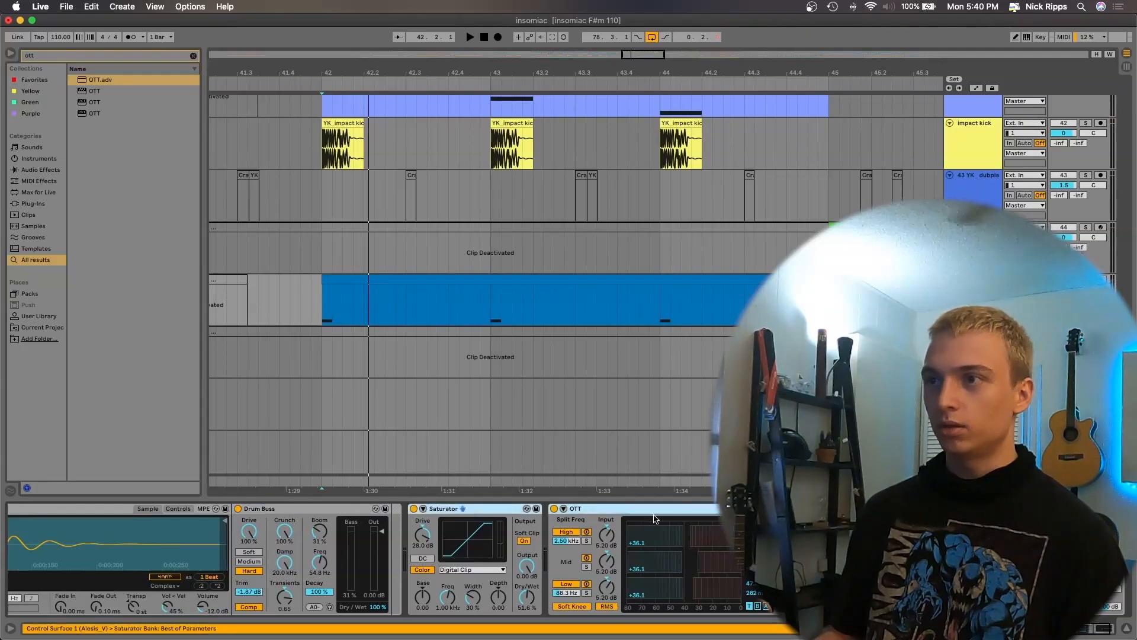
{"action": "left_click_drag", "start_coordinate": [427, 539], "coordinate": [386, 551]}
{"action": "left_click", "coordinate": [321, 510]}
{"action": "left_click", "coordinate": [601, 510], "text": "shift"}
{"action": "right_click", "coordinate": [310, 503]}
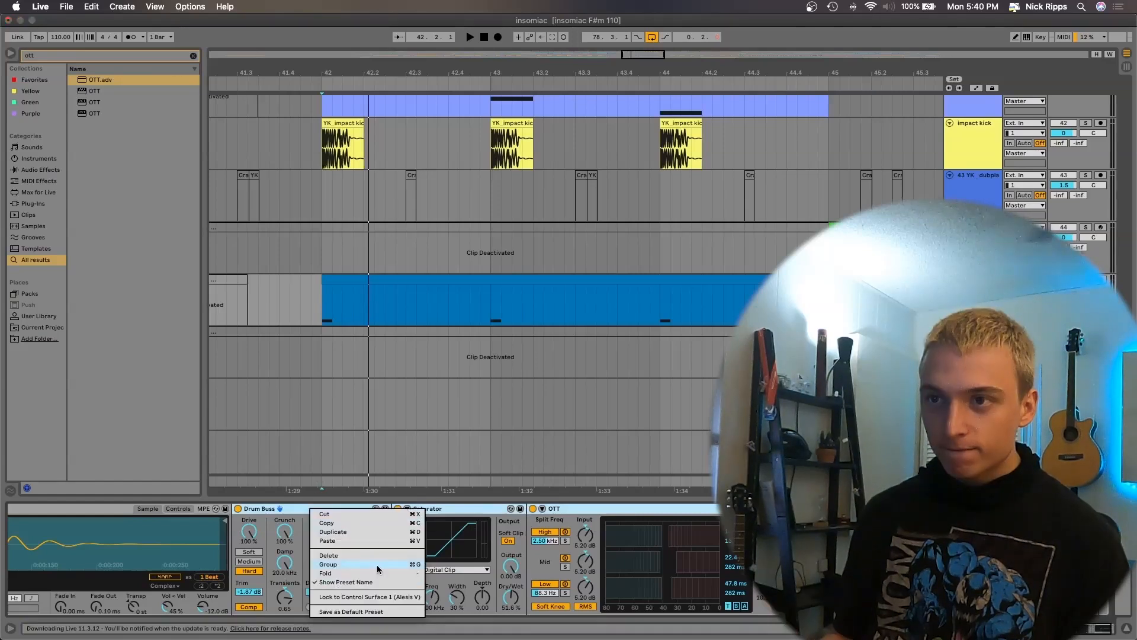
{"action": "left_click", "coordinate": [376, 564]}
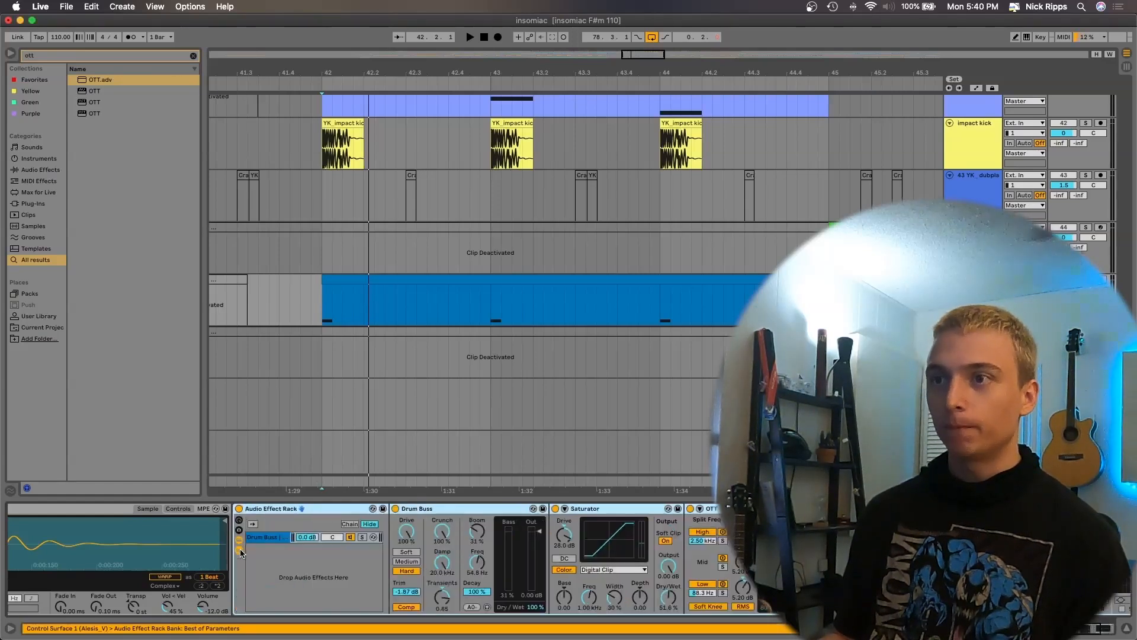
- Fold the Audio Effect Rack and play the processed drum kick with the impact kick and bass from 41.4.3
{"action": "double_click", "coordinate": [240, 510]}
{"action": "key", "text": "a"}
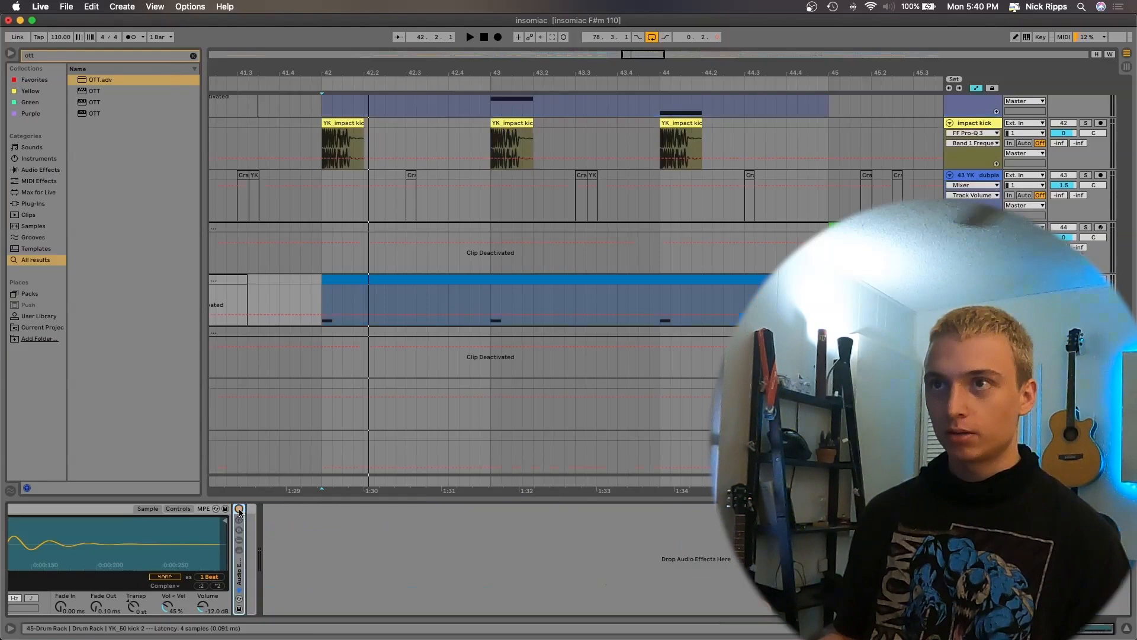
{"action": "left_click", "coordinate": [361, 294]}
{"action": "left_click", "coordinate": [297, 289]}
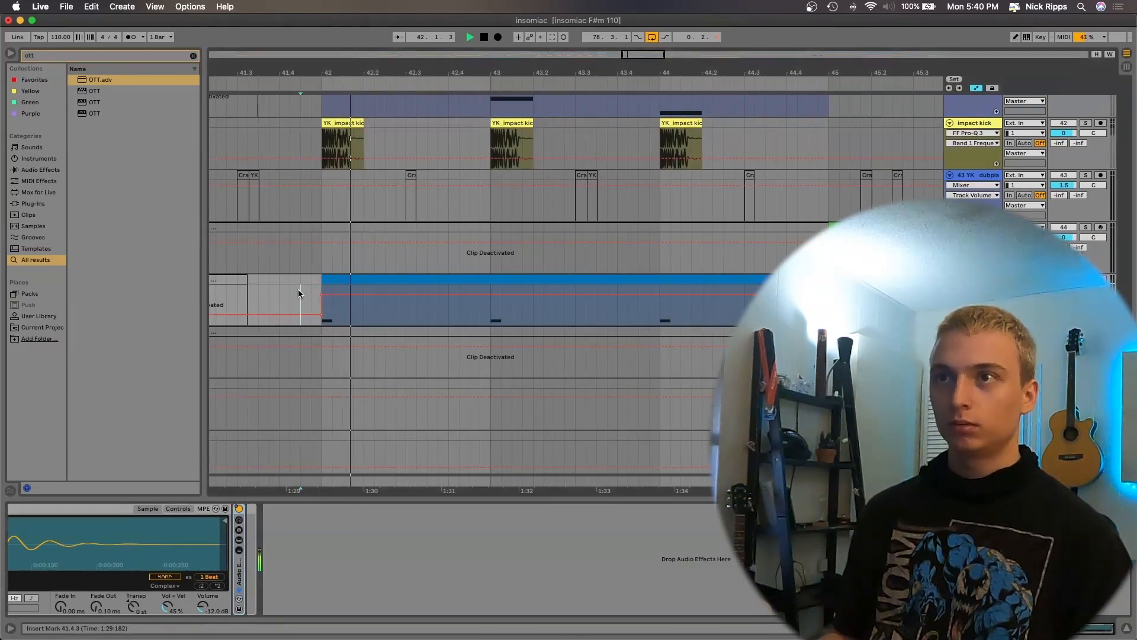
{"action": "key", "text": "a"}
{"action": "key", "text": "space"}
{"action": "scroll", "coordinate": [530, 317], "scroll_direction": "left", "scroll_amount": 2}
{"action": "scroll", "coordinate": [530, 317], "scroll_direction": "up", "scroll_amount": 1}
{"action": "key", "text": "space"}
{"action": "key", "text": "space"}
{"action": "key", "text": "space"}
{"action": "key", "text": "space"}
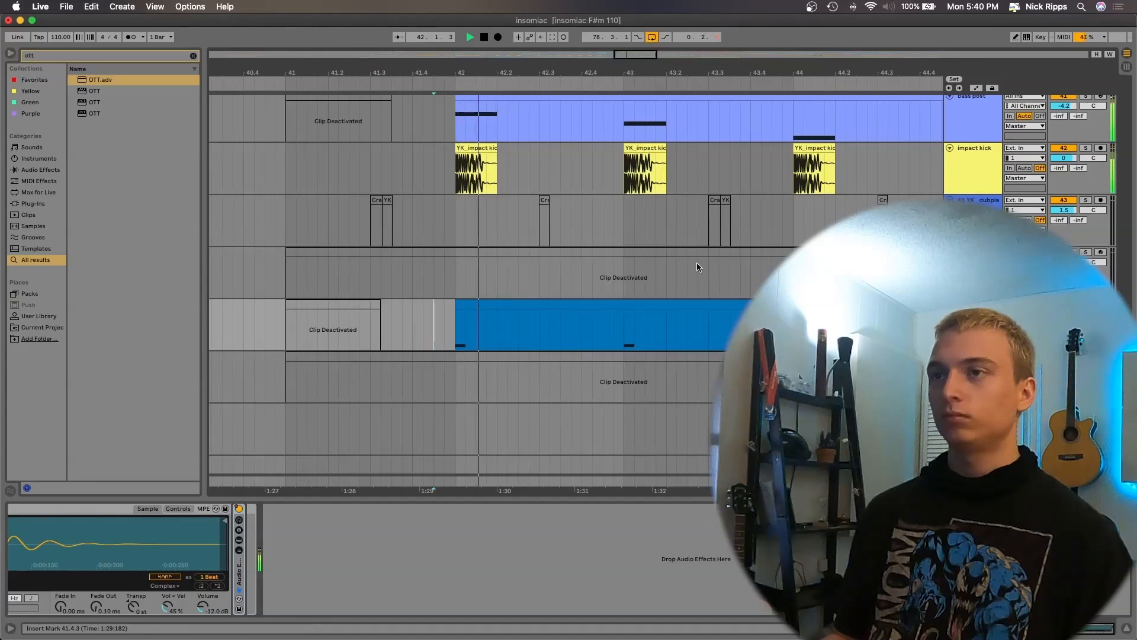
- Hide the device view and play the arrangement from 39.4.1 into the kick and bass section
{"action": "scroll", "coordinate": [696, 262], "scroll_direction": "down", "scroll_amount": 4}
{"action": "key", "text": "super+alt+l"}
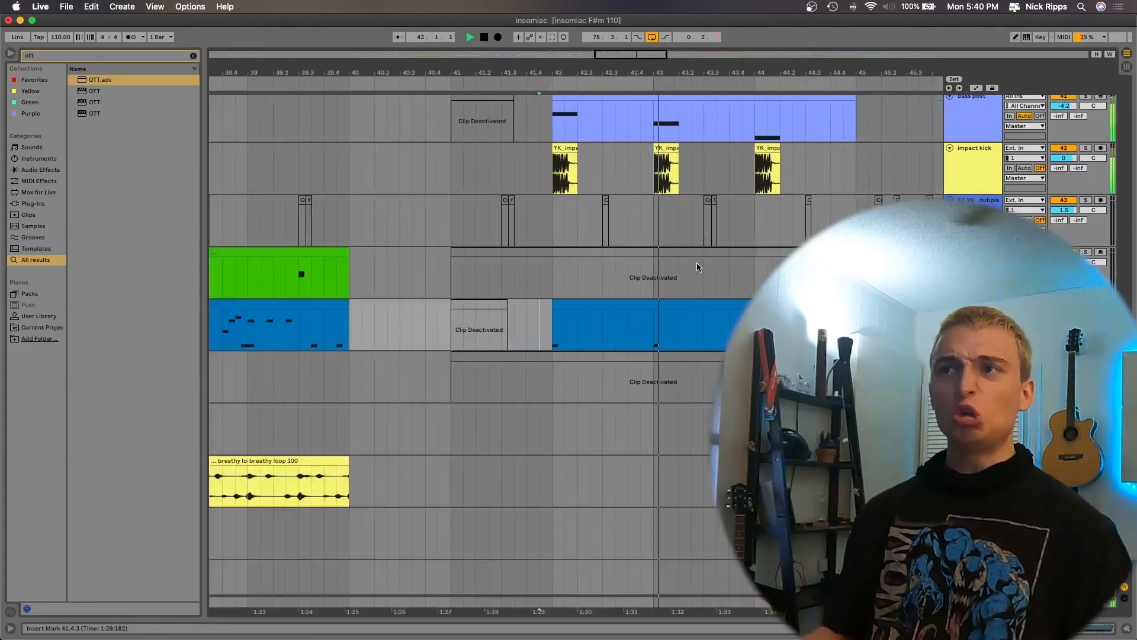
{"action": "key", "text": "space"}
{"action": "left_click", "coordinate": [326, 232]}
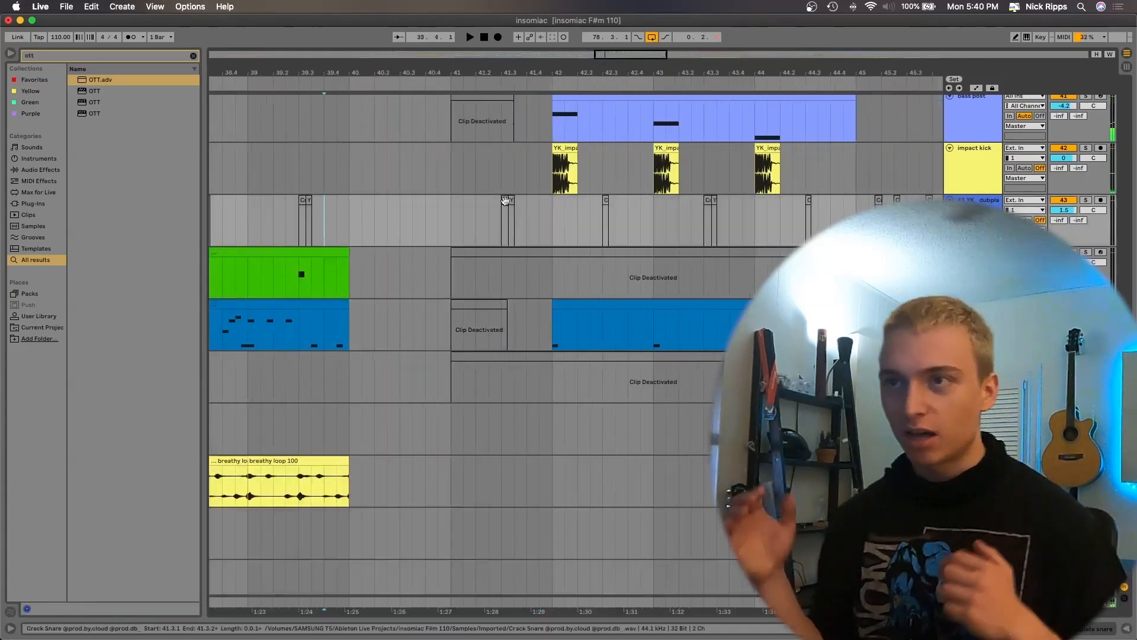
{"action": "key", "text": "space"}
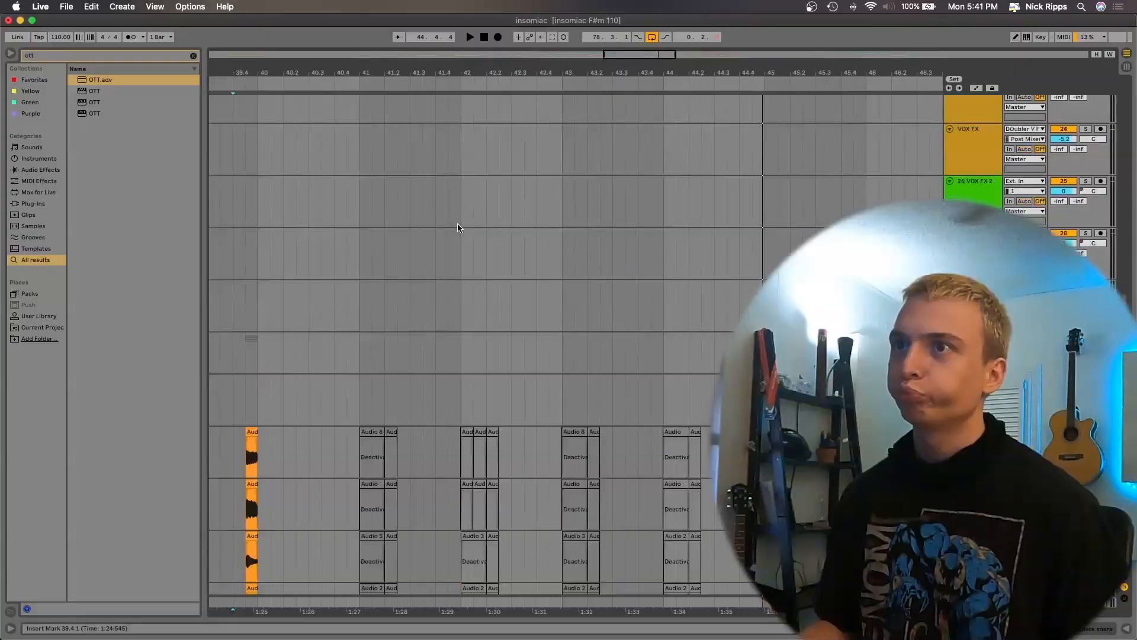
- Place the insert marker at 41.1.1 on the monster vox track and look over the vocal clips around it
{"action": "scroll", "coordinate": [457, 223], "scroll_direction": "down", "scroll_amount": 5}
{"action": "left_click", "coordinate": [429, 436]}
{"action": "scroll", "coordinate": [429, 440], "scroll_direction": "down", "scroll_amount": 5}
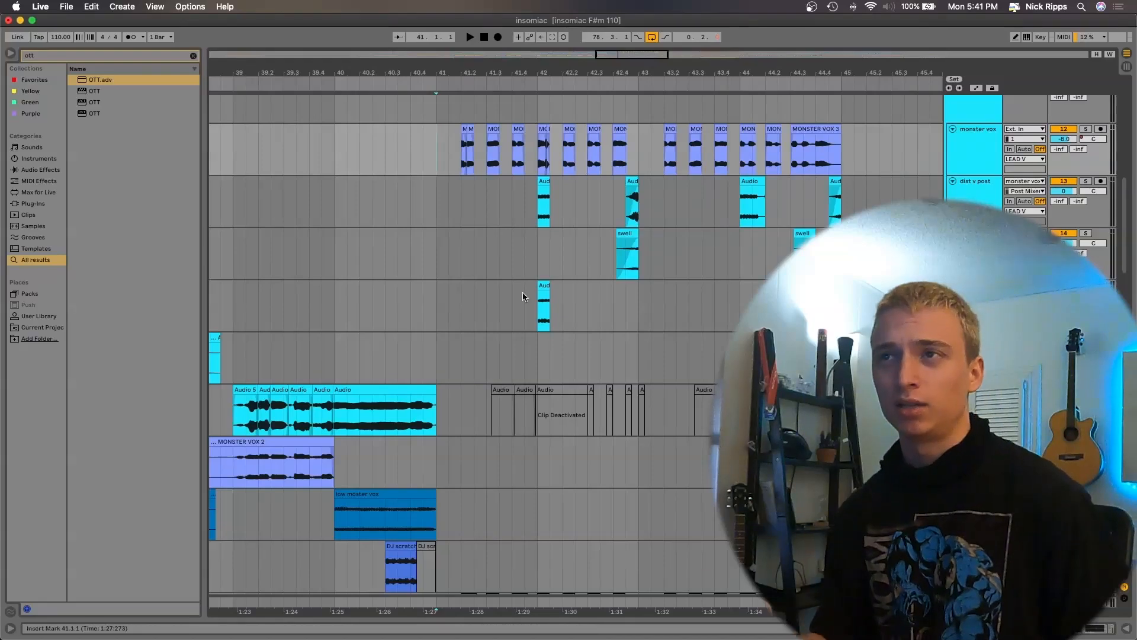
{"action": "scroll", "coordinate": [522, 293], "scroll_direction": "up", "scroll_amount": 4}
{"action": "scroll", "coordinate": [277, 229], "scroll_direction": "up", "scroll_amount": 3}
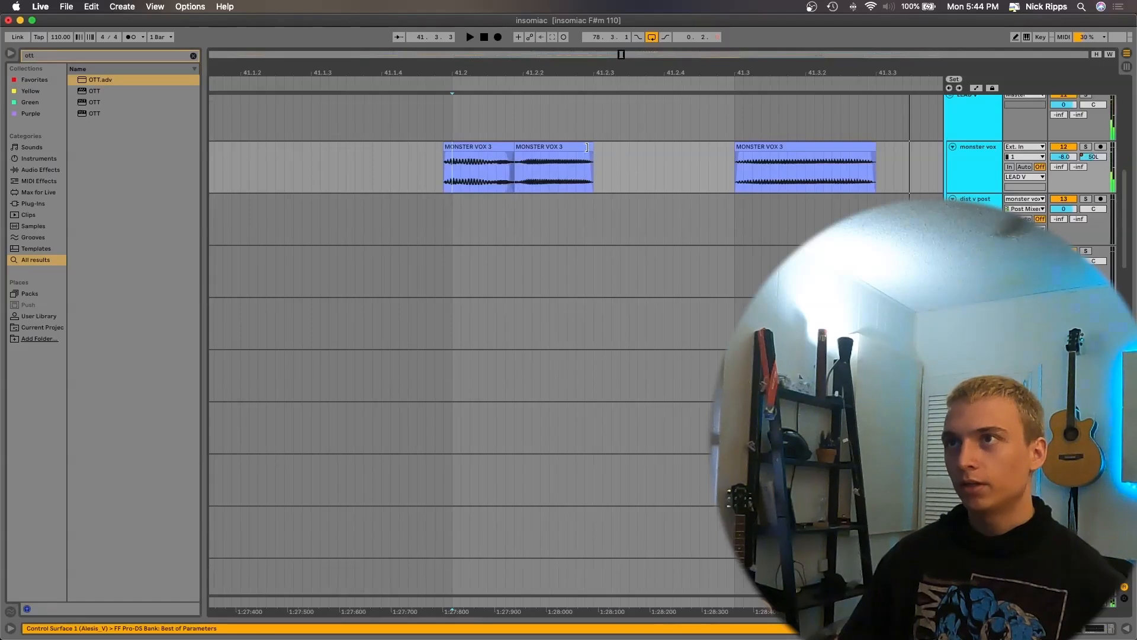
- Lengthen the second and third MONSTER VOX 3 clips after 41.2 on the monster vox track and play the chops
{"action": "left_click_drag", "start_coordinate": [592, 168], "coordinate": [603, 167]}
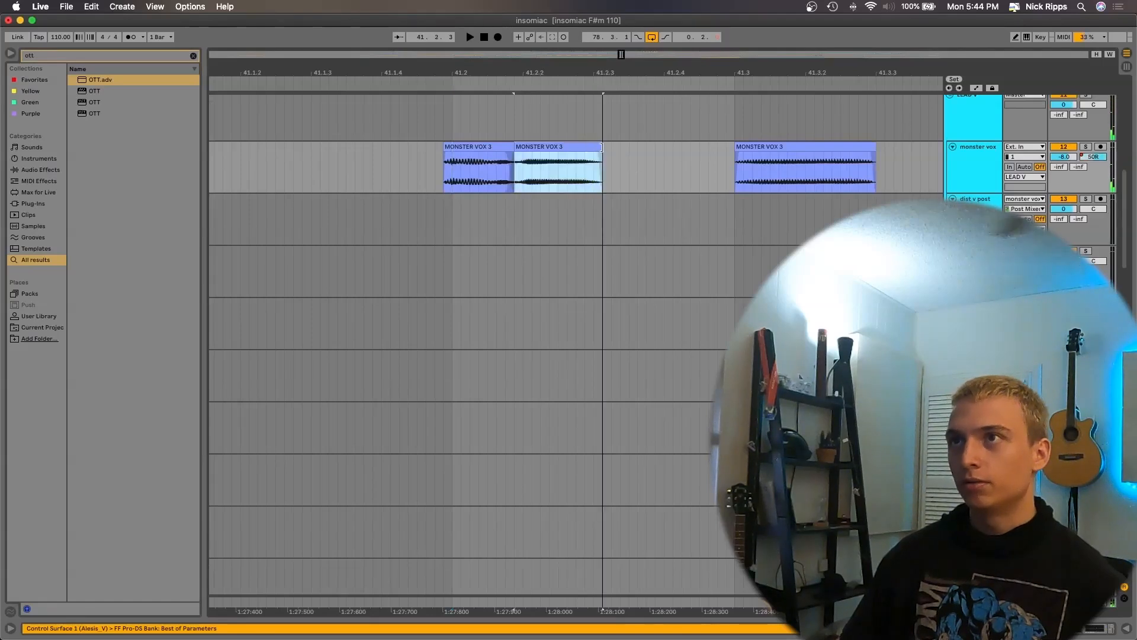
{"action": "left_click", "coordinate": [737, 147]}
{"action": "scroll", "coordinate": [728, 148], "scroll_direction": "right", "scroll_amount": 5}
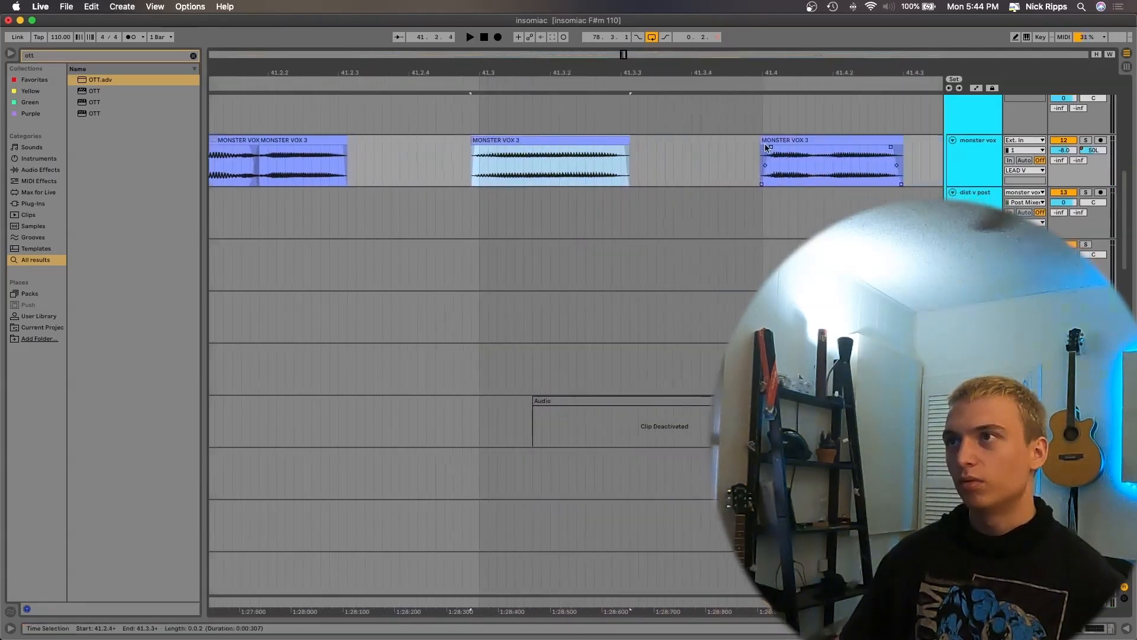
{"action": "left_click", "coordinate": [607, 147]}
{"action": "key", "text": "space"}
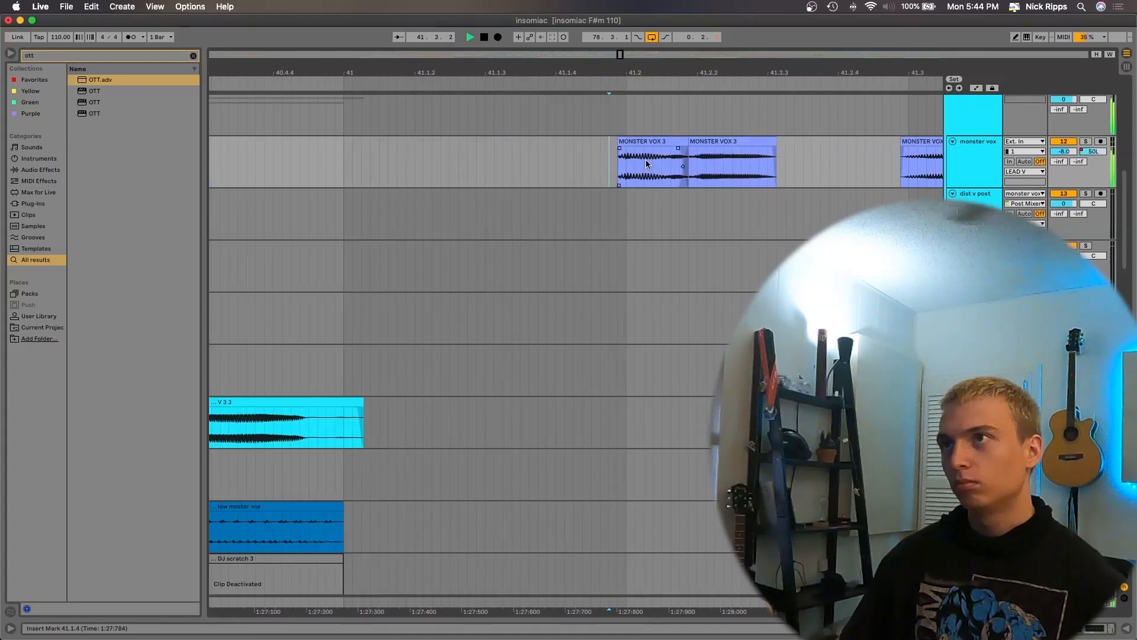
{"action": "scroll", "coordinate": [647, 164], "scroll_direction": "right", "scroll_amount": 8}
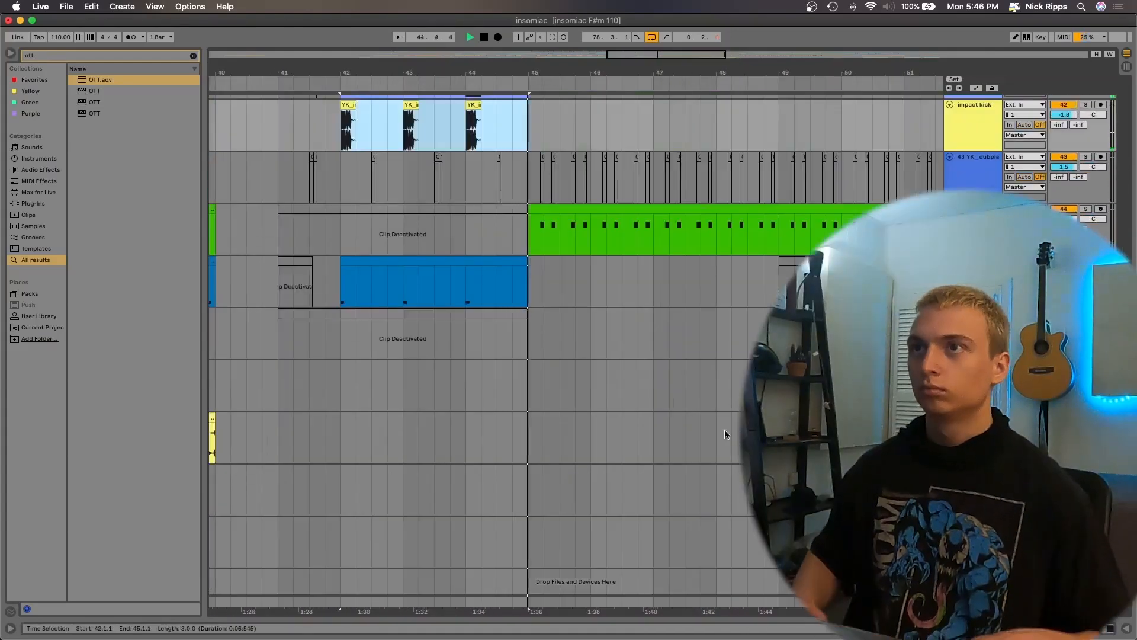
- Play the arrangement from 44.3.4 to hear the transition into bar 45
{"action": "scroll", "coordinate": [603, 228], "scroll_direction": "down", "scroll_amount": 10}
{"action": "left_click", "coordinate": [517, 296]}
{"action": "scroll", "coordinate": [515, 296], "scroll_direction": "up", "scroll_amount": 3}
{"action": "left_click", "coordinate": [428, 285]}
{"action": "left_click", "coordinate": [532, 298]}
{"action": "key", "text": "space"}
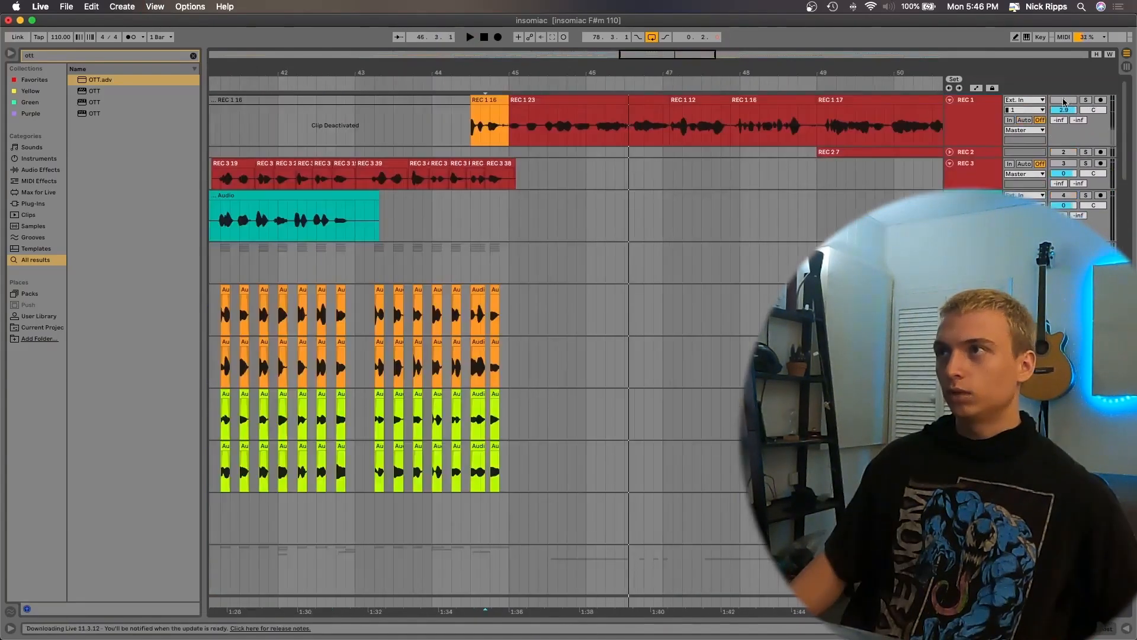
- Deactivate the cyan Audio clips between bars 45 and 49 on the vocal track below V2
{"action": "scroll", "coordinate": [1064, 100], "scroll_direction": "down", "scroll_amount": 15}
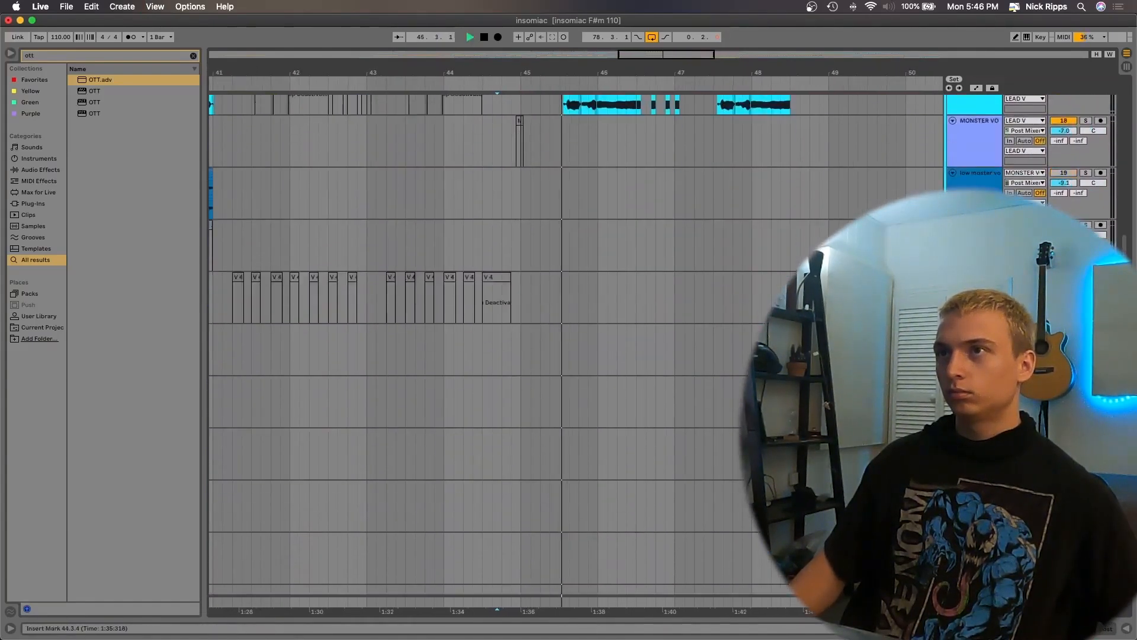
{"action": "scroll", "coordinate": [574, 350], "scroll_direction": "up", "scroll_amount": 5}
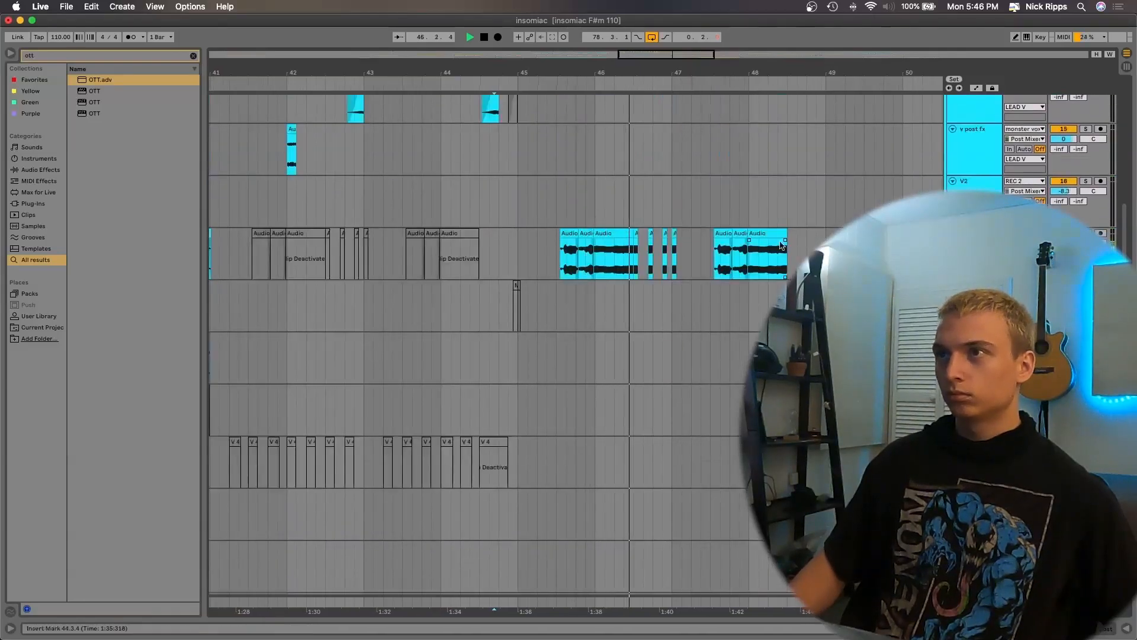
{"action": "left_click_drag", "start_coordinate": [826, 252], "coordinate": [509, 250]}
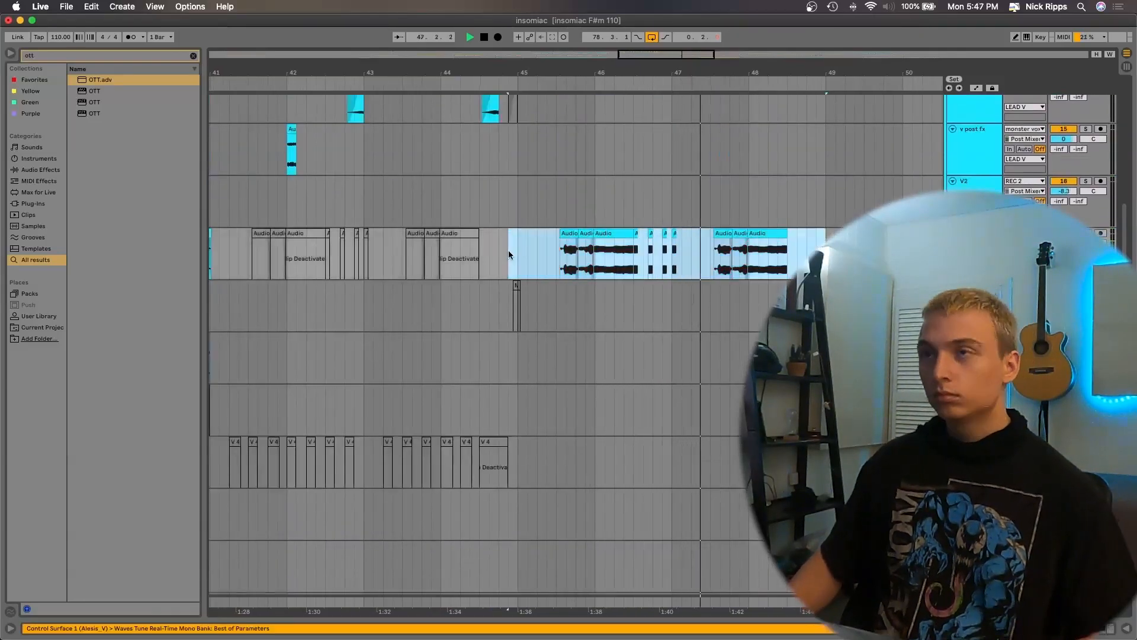
{"action": "key", "text": "0"}
- Look over the vocal tracks during playback and open the REC 2 track's device chain with Melodyne and Waves Tune
{"action": "scroll", "coordinate": [590, 243], "scroll_direction": "up", "scroll_amount": 1}
{"action": "scroll", "coordinate": [588, 243], "scroll_direction": "up", "scroll_amount": 10}
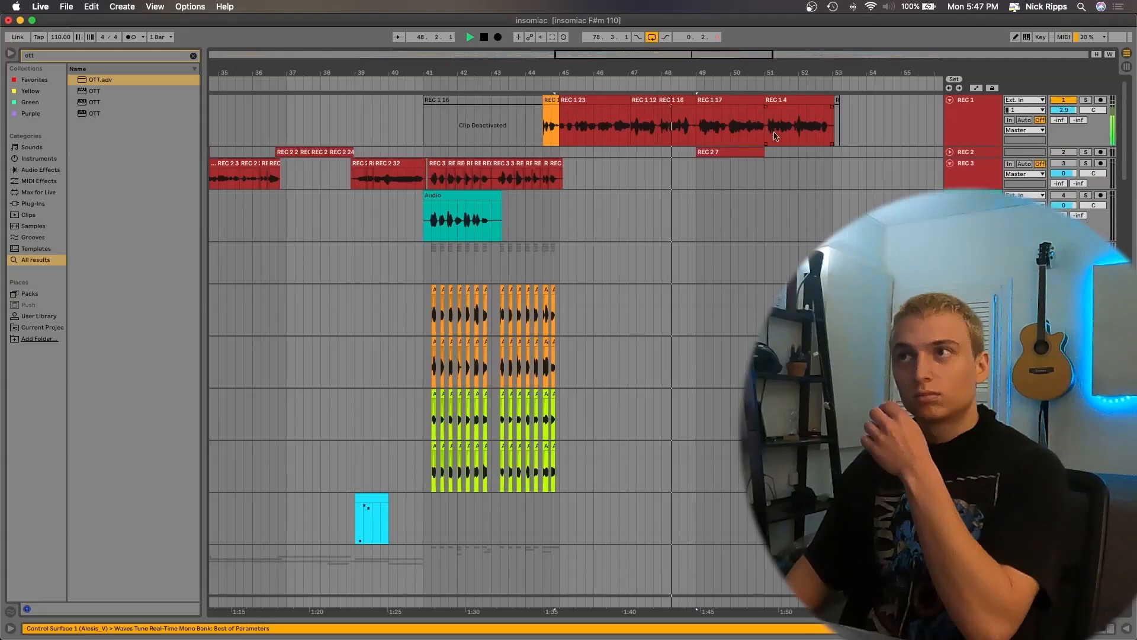
{"action": "scroll", "coordinate": [705, 222], "scroll_direction": "down", "scroll_amount": 15}
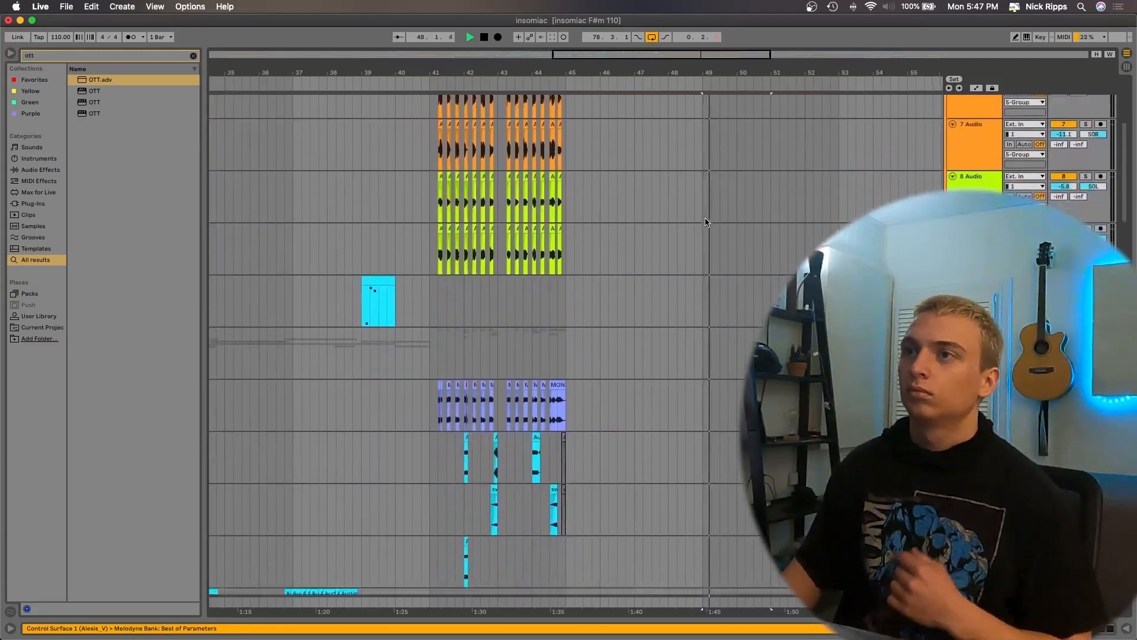
{"action": "scroll", "coordinate": [705, 219], "scroll_direction": "up", "scroll_amount": 15}
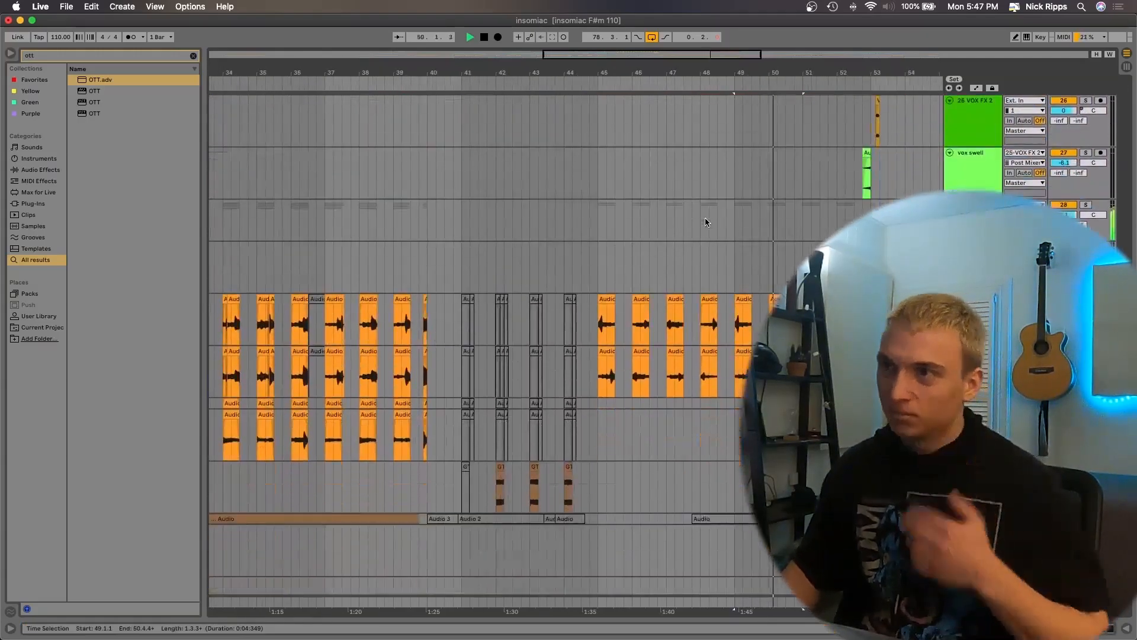
{"action": "double_click", "coordinate": [948, 155]}
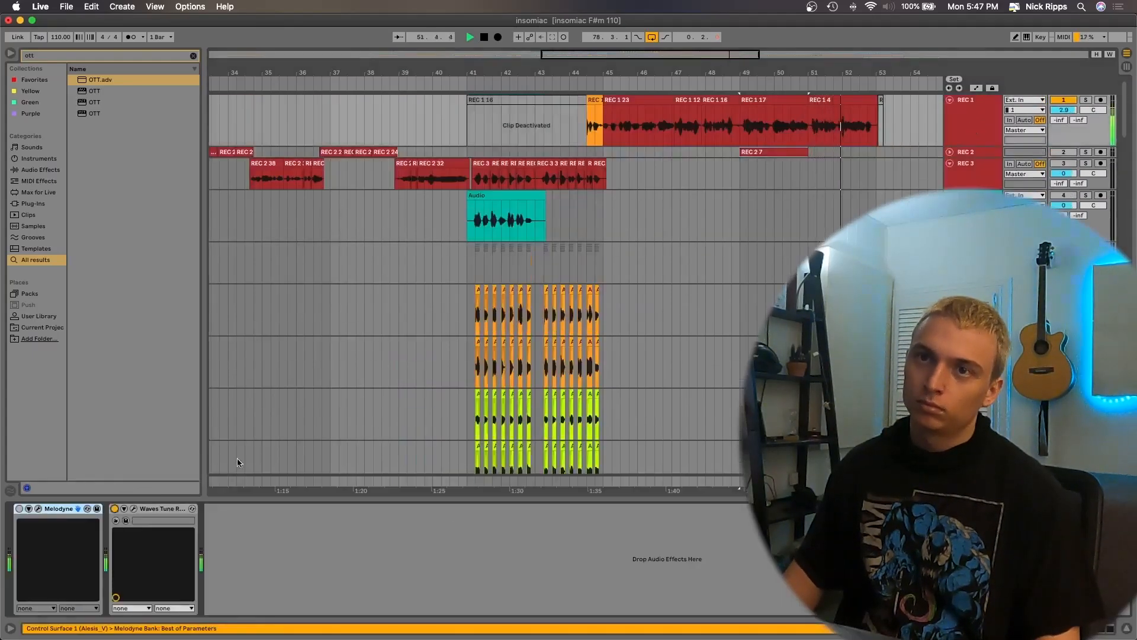
- Hide the device view and examine the vocal and guitar clips from bar 45 to bar 60 during playback
{"action": "scroll", "coordinate": [603, 300], "scroll_direction": "down", "scroll_amount": 15}
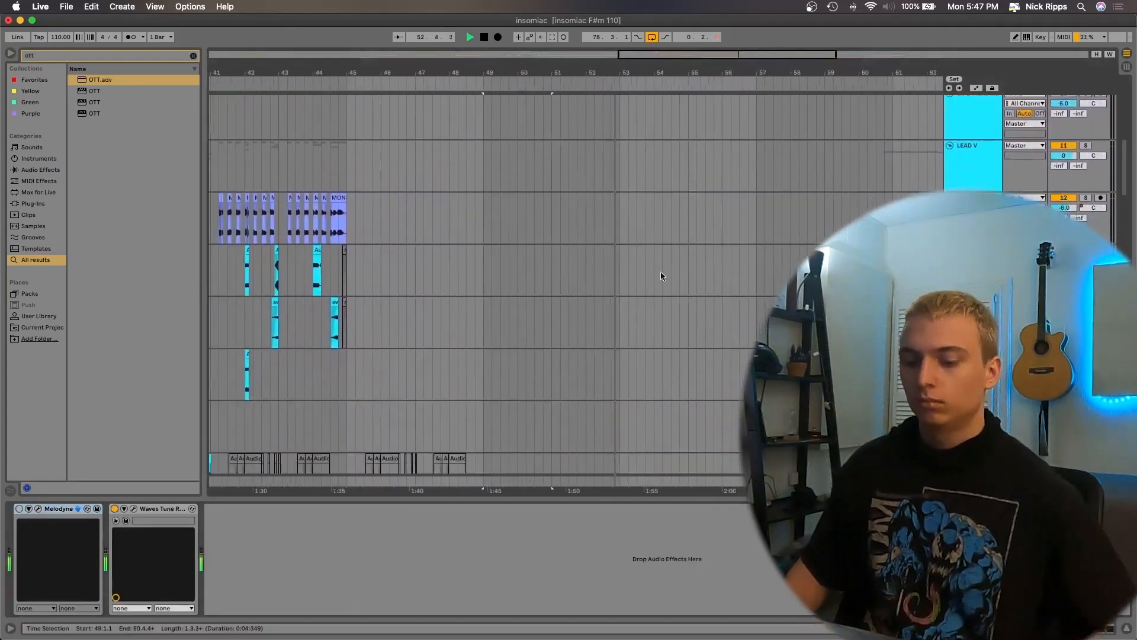
{"action": "key", "text": "alt+super+l"}
{"action": "scroll", "coordinate": [703, 260], "scroll_direction": "down", "scroll_amount": 12}
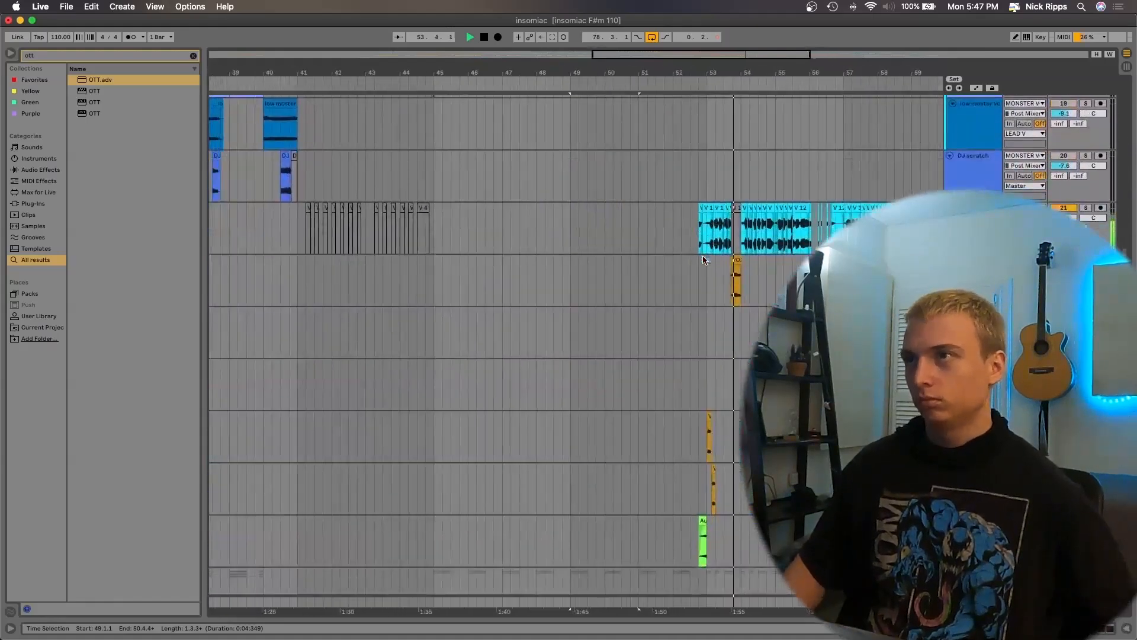
{"action": "scroll", "coordinate": [703, 257], "scroll_direction": "down", "scroll_amount": 12}
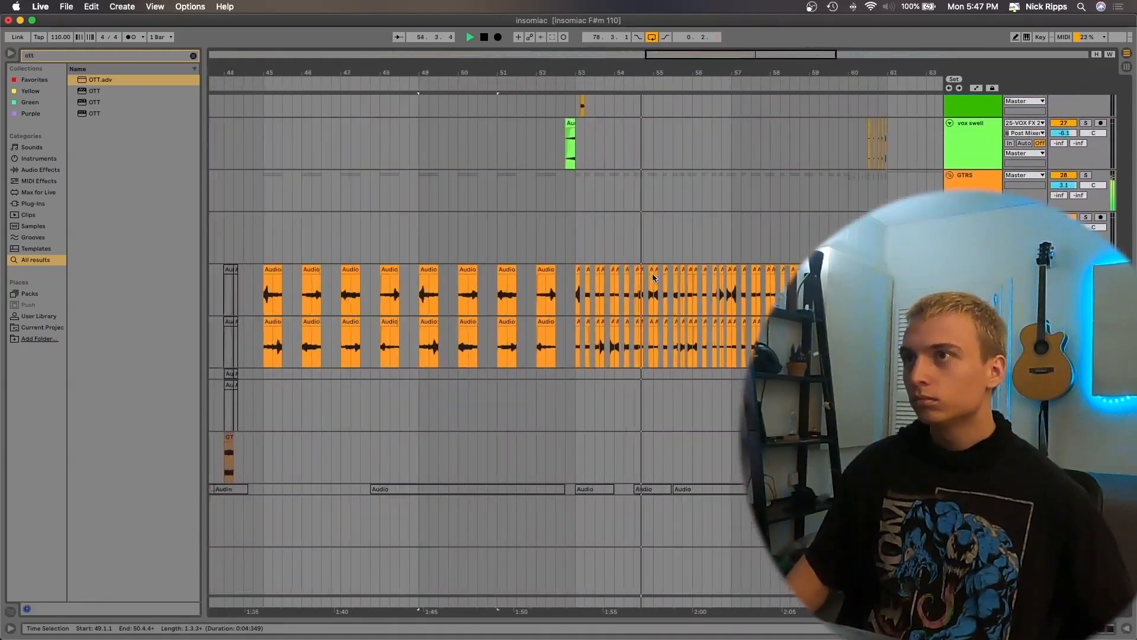
{"action": "scroll", "coordinate": [652, 273], "scroll_direction": "up", "scroll_amount": 3}
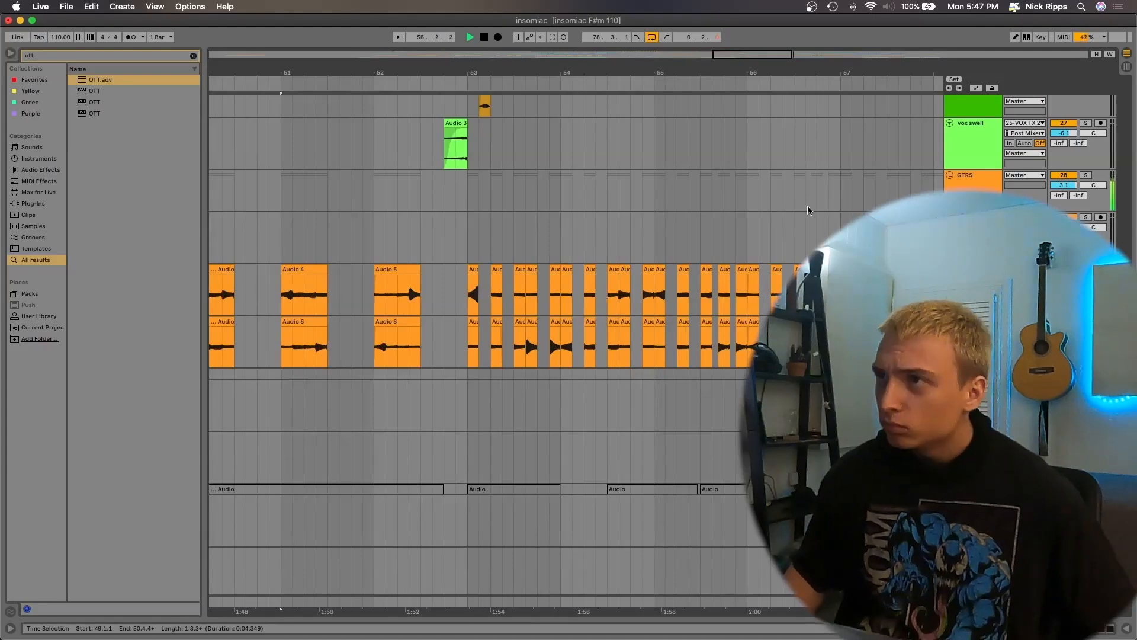
{"action": "scroll", "coordinate": [808, 204], "scroll_direction": "down", "scroll_amount": 3}
{"action": "scroll", "coordinate": [778, 210], "scroll_direction": "up", "scroll_amount": 3}
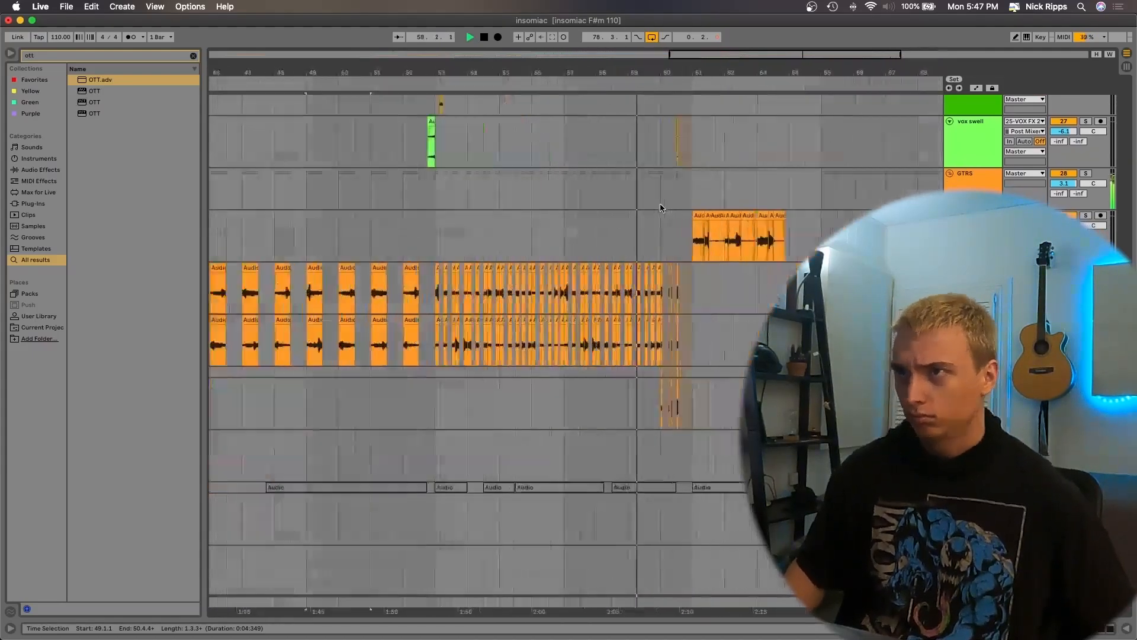
{"action": "scroll", "coordinate": [660, 207], "scroll_direction": "left", "scroll_amount": 10}
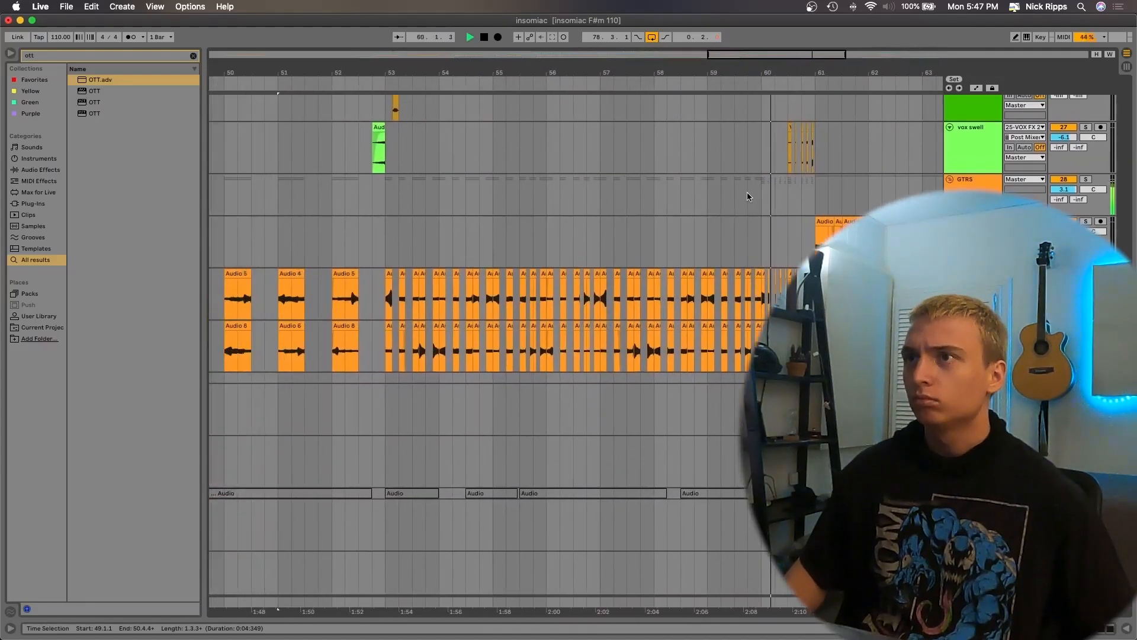
- Play the arrangement from 53.1.1 and again from just before bar 45 to compare the two guitar sections
{"action": "key", "text": "space"}
{"action": "left_click", "coordinate": [584, 236]}
{"action": "scroll", "coordinate": [398, 240], "scroll_direction": "left", "scroll_amount": 10}
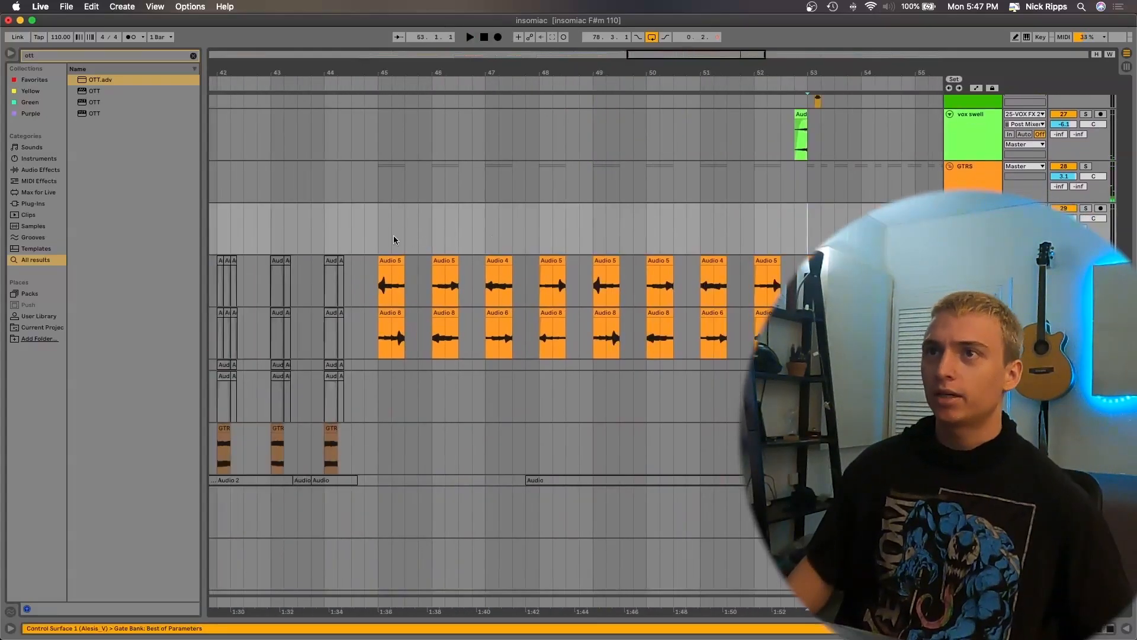
{"action": "left_click", "coordinate": [324, 234]}
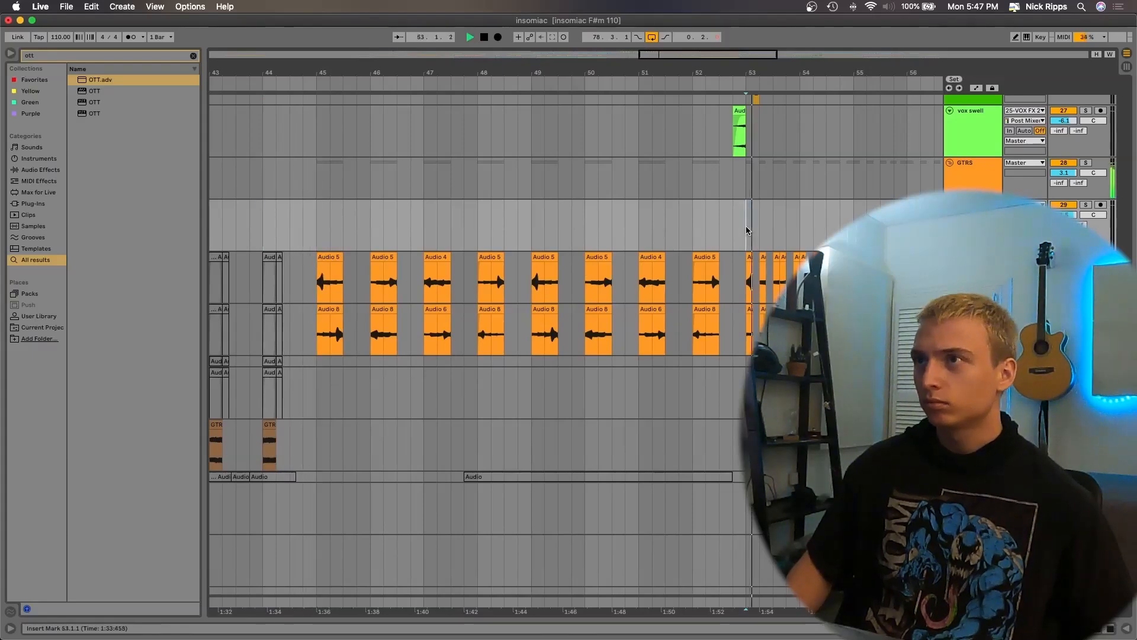
{"action": "scroll", "coordinate": [747, 230], "scroll_direction": "up", "scroll_amount": 10}
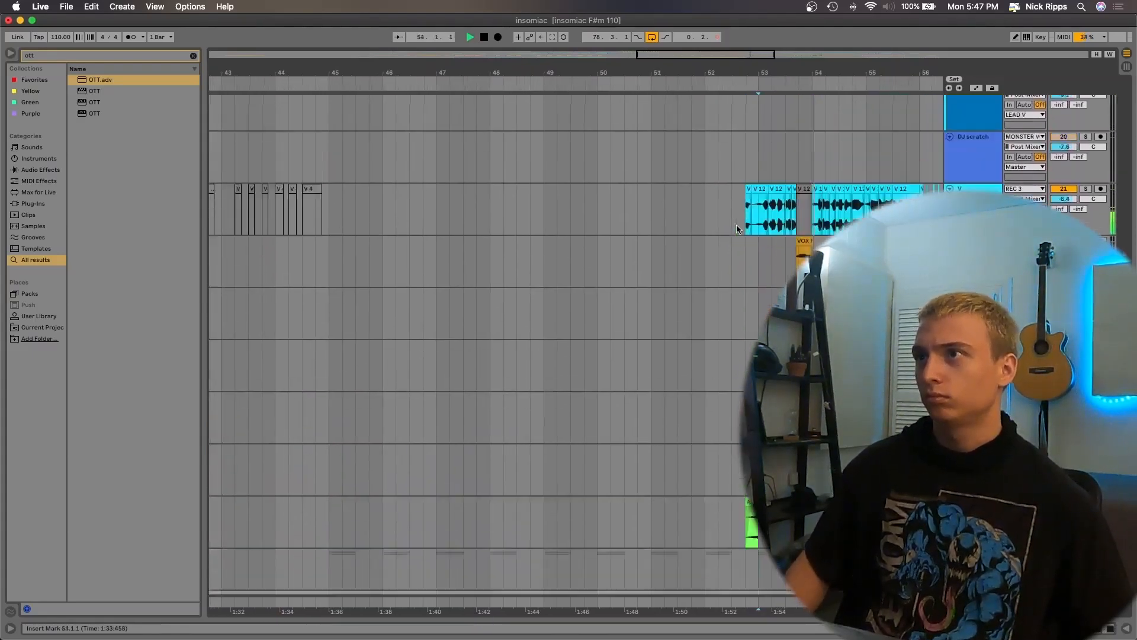
{"action": "scroll", "coordinate": [737, 225], "scroll_direction": "down", "scroll_amount": 10}
{"action": "left_click", "coordinate": [321, 286]}
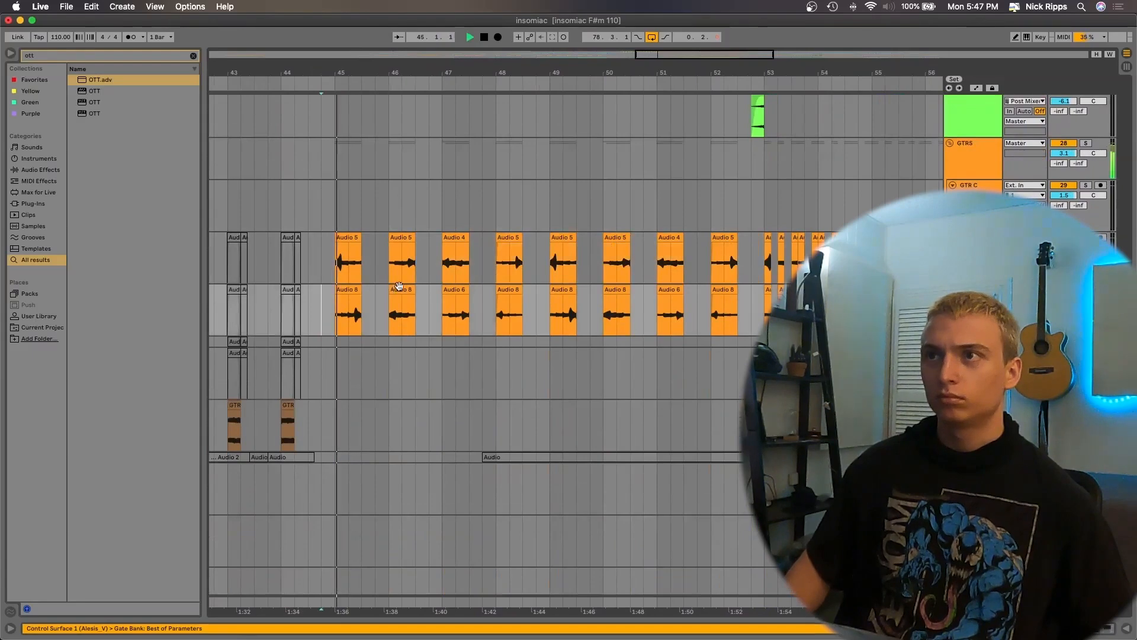
- Copy the vocal clips on the V track from 17.1.1 to 25.1.1
{"action": "scroll", "coordinate": [553, 278], "scroll_direction": "up", "scroll_amount": 8}
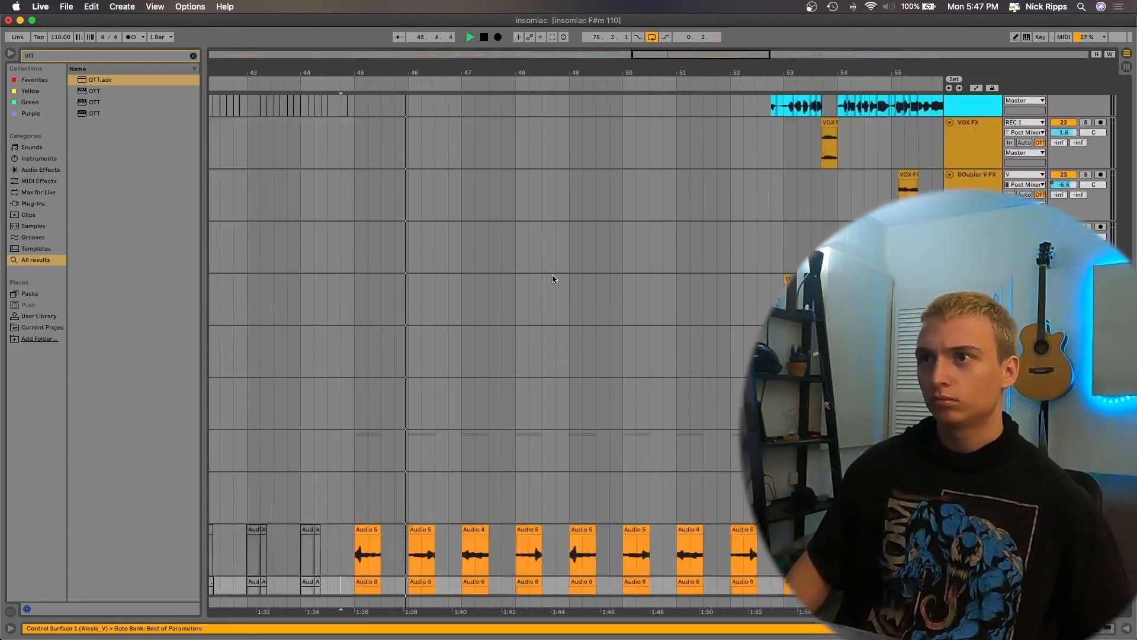
{"action": "scroll", "coordinate": [553, 279], "scroll_direction": "down", "scroll_amount": 10}
{"action": "scroll", "coordinate": [552, 279], "scroll_direction": "up", "scroll_amount": 15}
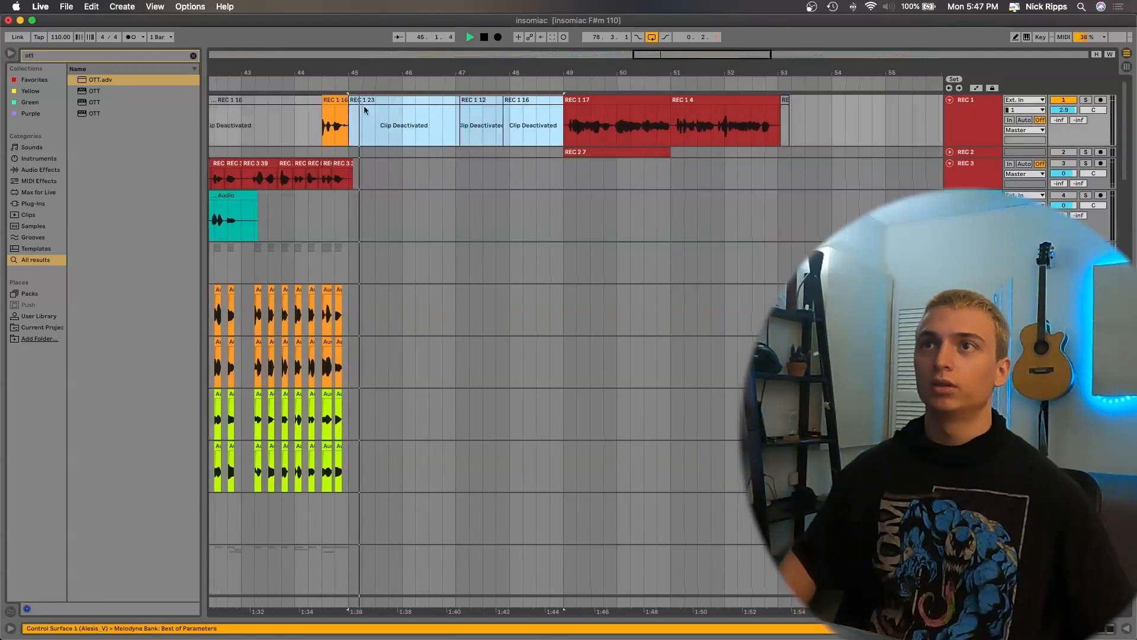
{"action": "scroll", "coordinate": [447, 337], "scroll_direction": "down", "scroll_amount": 15}
{"action": "scroll", "coordinate": [446, 336], "scroll_direction": "down", "scroll_amount": 15}
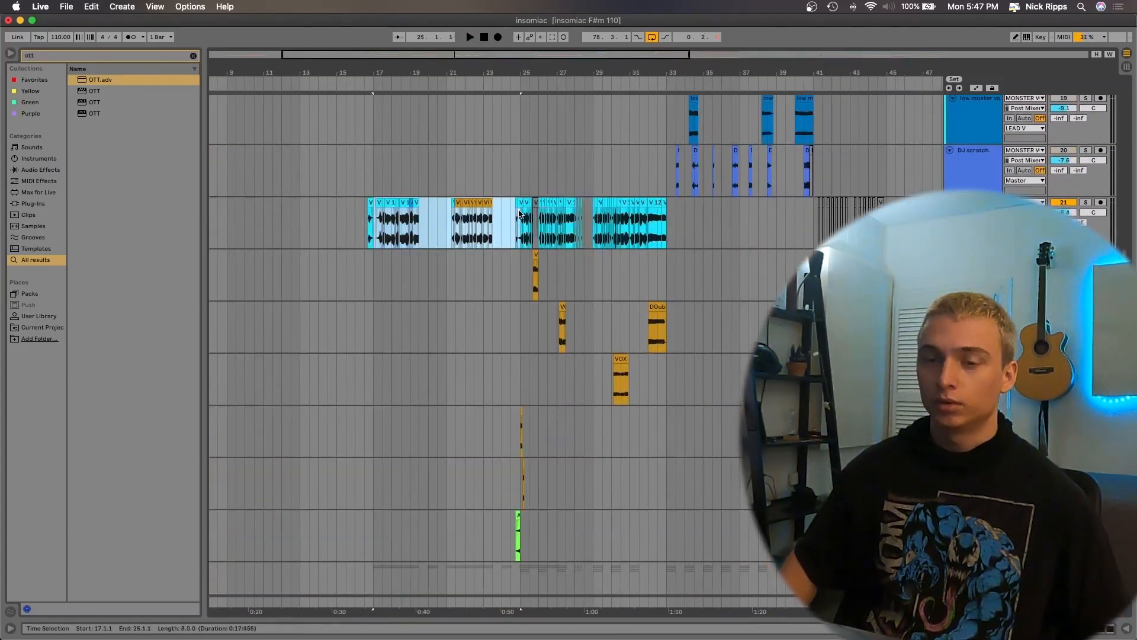
{"action": "key", "text": "super+c"}
- Paste the copied eight-bar vocal section into the V track at 45.1.1 and start playback
{"action": "scroll", "coordinate": [682, 219], "scroll_direction": "right", "scroll_amount": 8}
{"action": "left_click", "coordinate": [622, 226]}
{"action": "scroll", "coordinate": [680, 203], "scroll_direction": "up", "scroll_amount": 1}
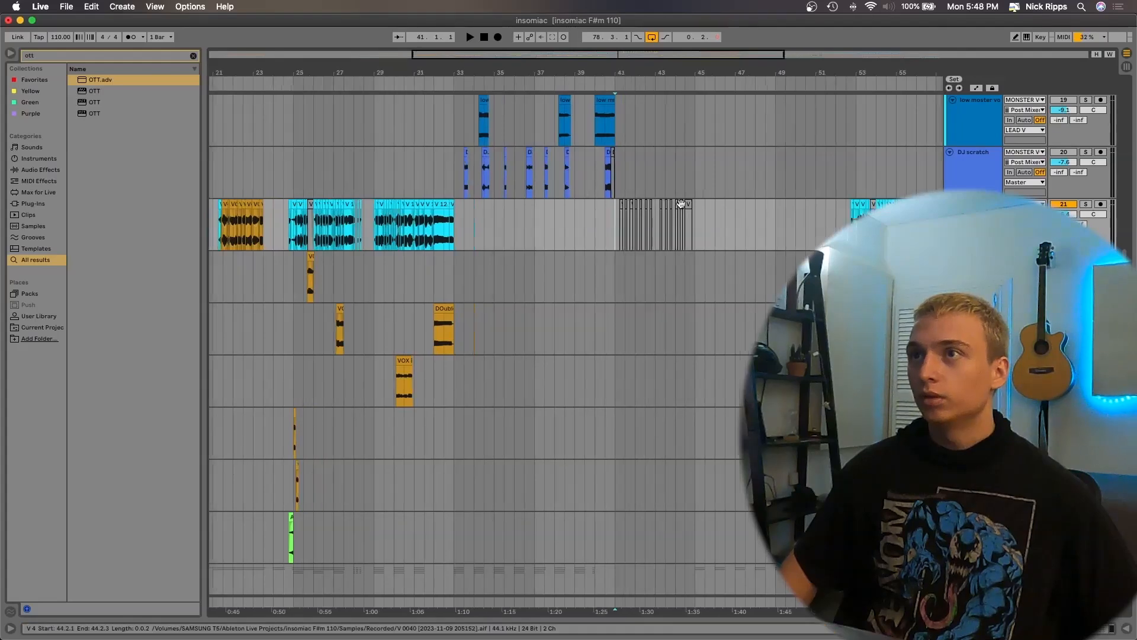
{"action": "scroll", "coordinate": [681, 204], "scroll_direction": "up", "scroll_amount": 4}
{"action": "key", "text": "space"}
{"action": "left_click", "coordinate": [723, 223]}
{"action": "key", "text": "super+v"}
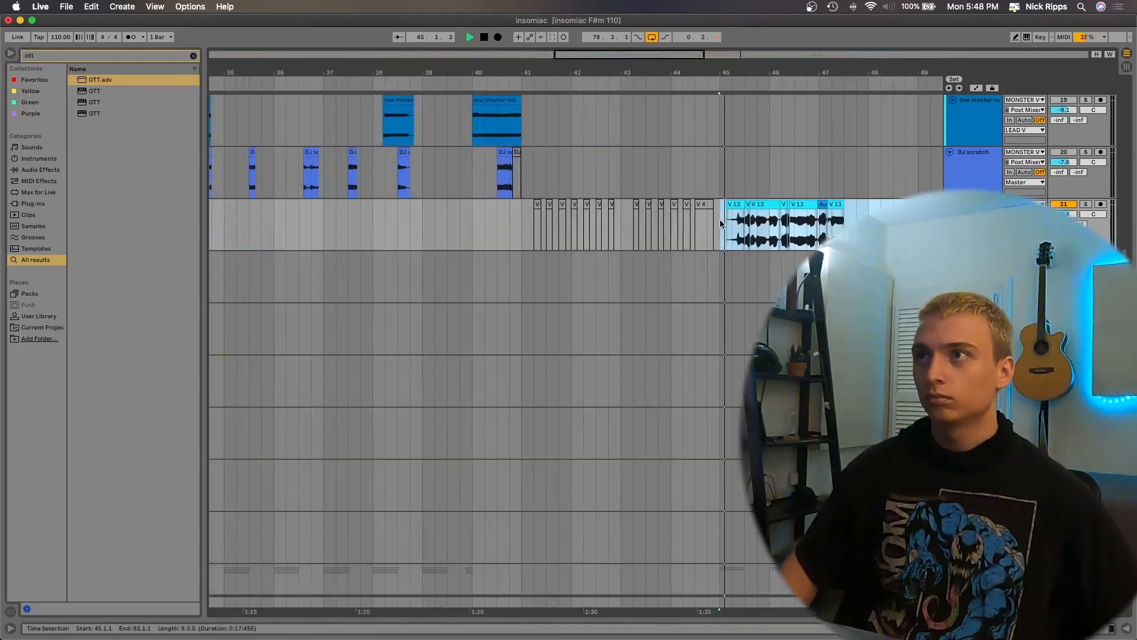
- Undo and redo the vocal paste at bar 45 on the V track
{"action": "scroll", "coordinate": [721, 224], "scroll_direction": "right", "scroll_amount": 4}
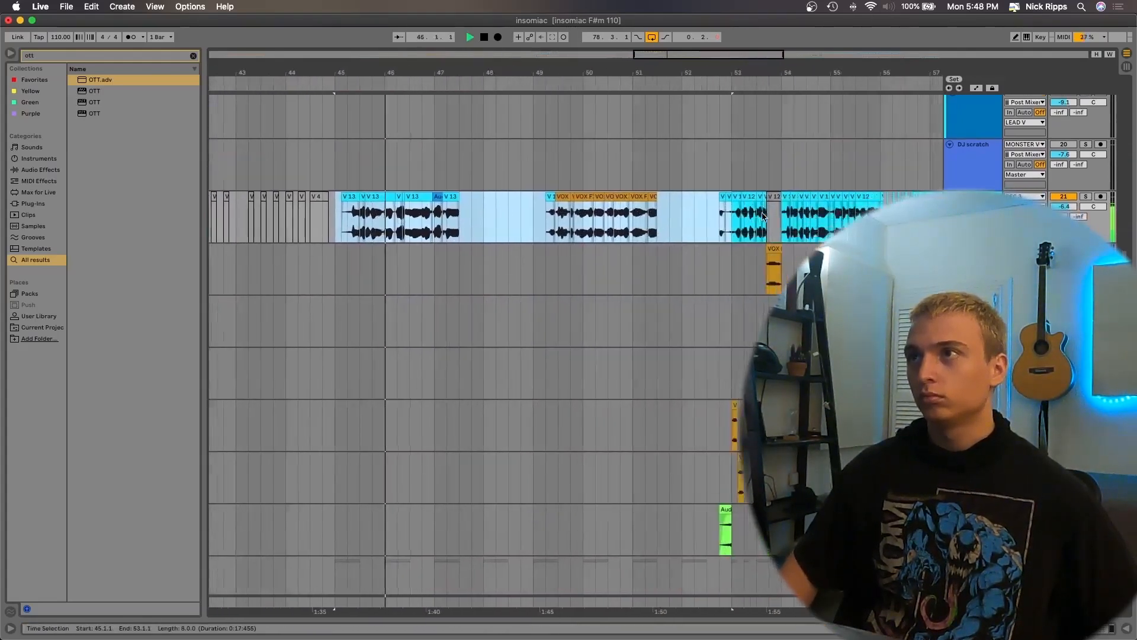
{"action": "scroll", "coordinate": [762, 217], "scroll_direction": "down", "scroll_amount": 2}
{"action": "key", "text": "super+z"}
{"action": "key", "text": "super+shift+z"}
{"action": "scroll", "coordinate": [626, 245], "scroll_direction": "down", "scroll_amount": 1}
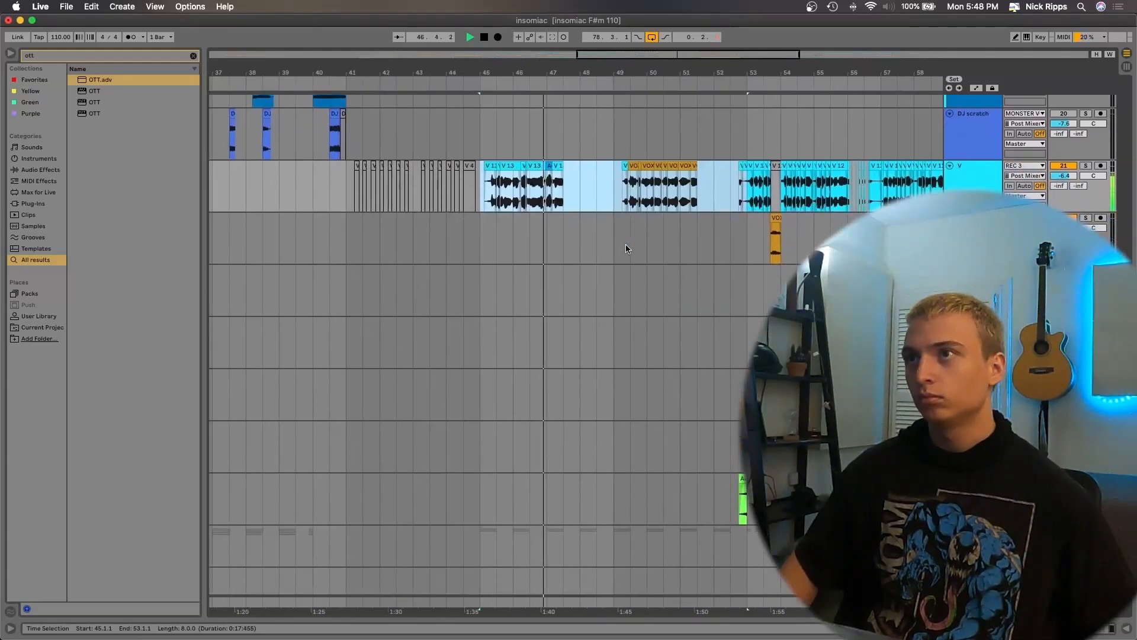
- Deactivate the drum MIDI clip on track 44 between bars 45 and 53
{"action": "scroll", "coordinate": [626, 246], "scroll_direction": "up", "scroll_amount": 4}
{"action": "left_click", "coordinate": [626, 246]}
{"action": "scroll", "coordinate": [626, 246], "scroll_direction": "down", "scroll_amount": 4}
{"action": "scroll", "coordinate": [625, 245], "scroll_direction": "down", "scroll_amount": 10}
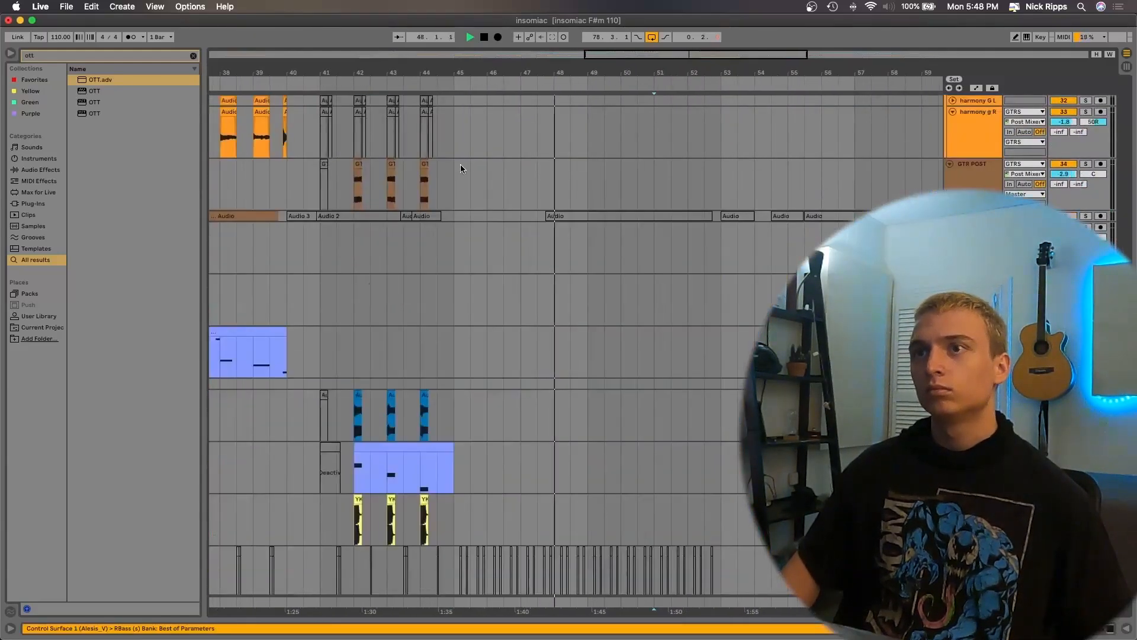
{"action": "scroll", "coordinate": [541, 218], "scroll_direction": "up", "scroll_amount": 3}
{"action": "left_click", "coordinate": [541, 222]}
{"action": "key", "text": "0"}
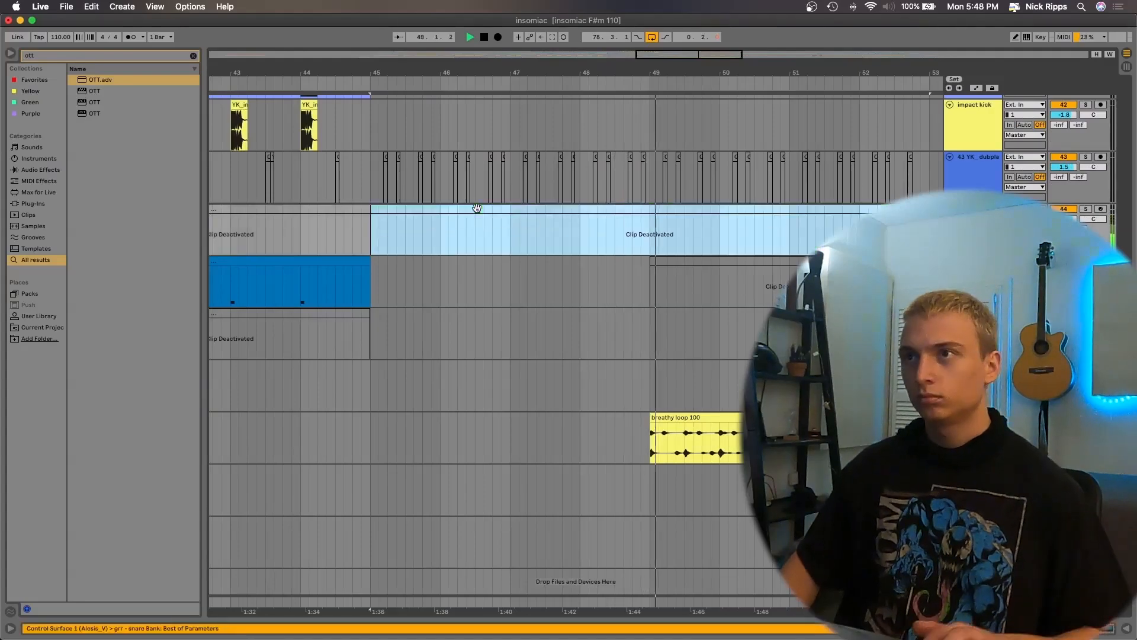
- Look over the drum and vocal tracks during playback and restart the arrangement from bar 45 with the pasted vocals
{"action": "scroll", "coordinate": [417, 222], "scroll_direction": "down", "scroll_amount": 3}
{"action": "scroll", "coordinate": [562, 308], "scroll_direction": "up", "scroll_amount": 10}
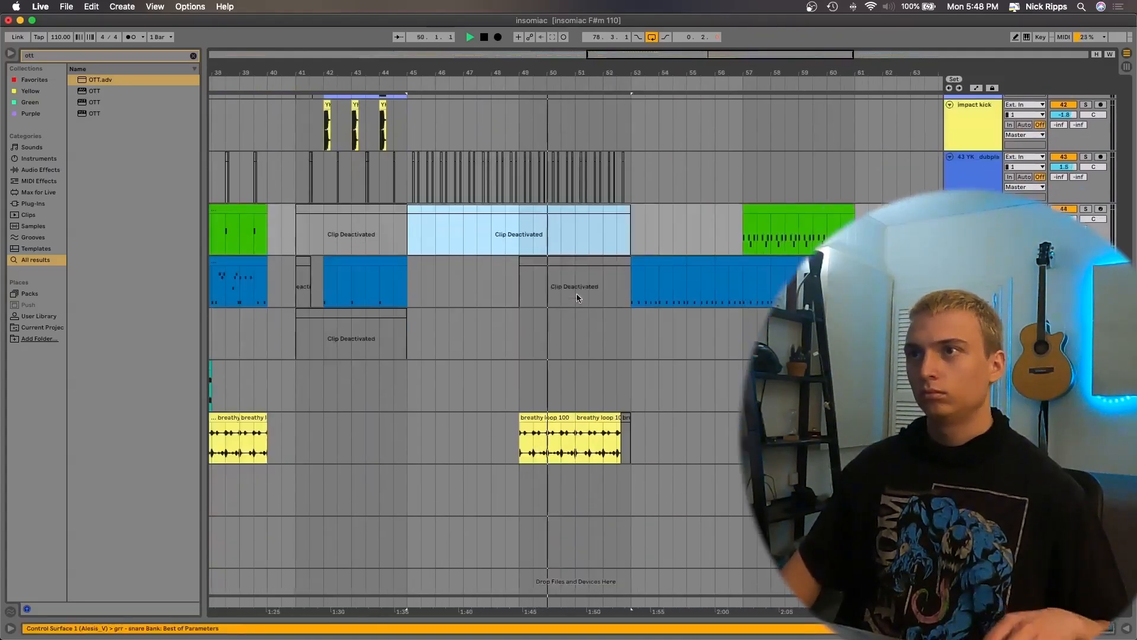
{"action": "scroll", "coordinate": [577, 298], "scroll_direction": "up", "scroll_amount": 10}
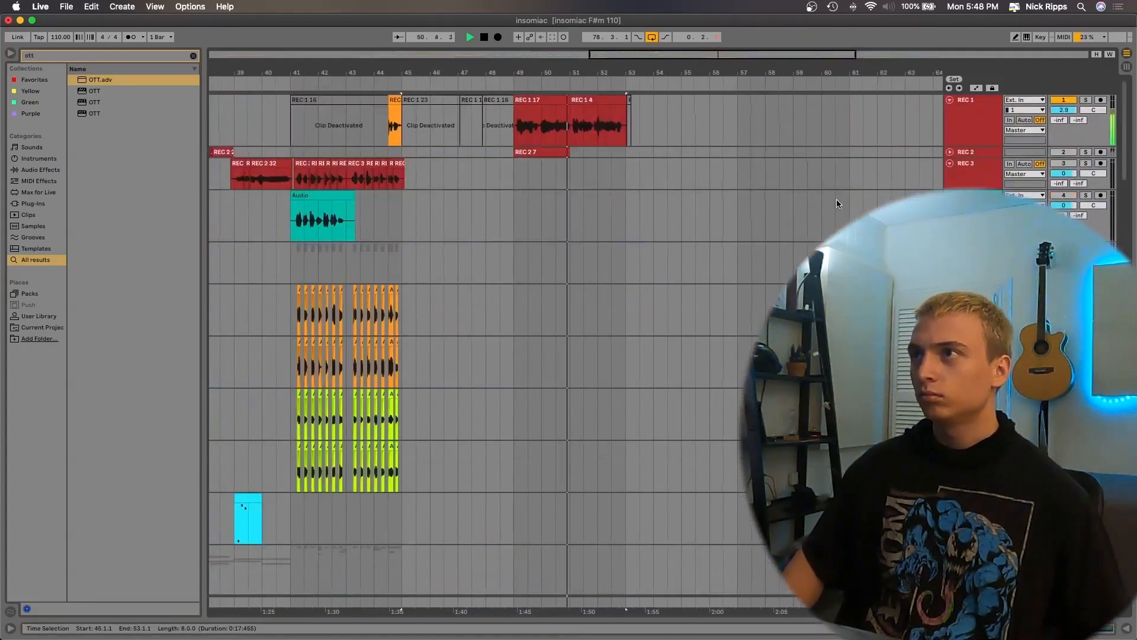
{"action": "scroll", "coordinate": [524, 278], "scroll_direction": "down", "scroll_amount": 15}
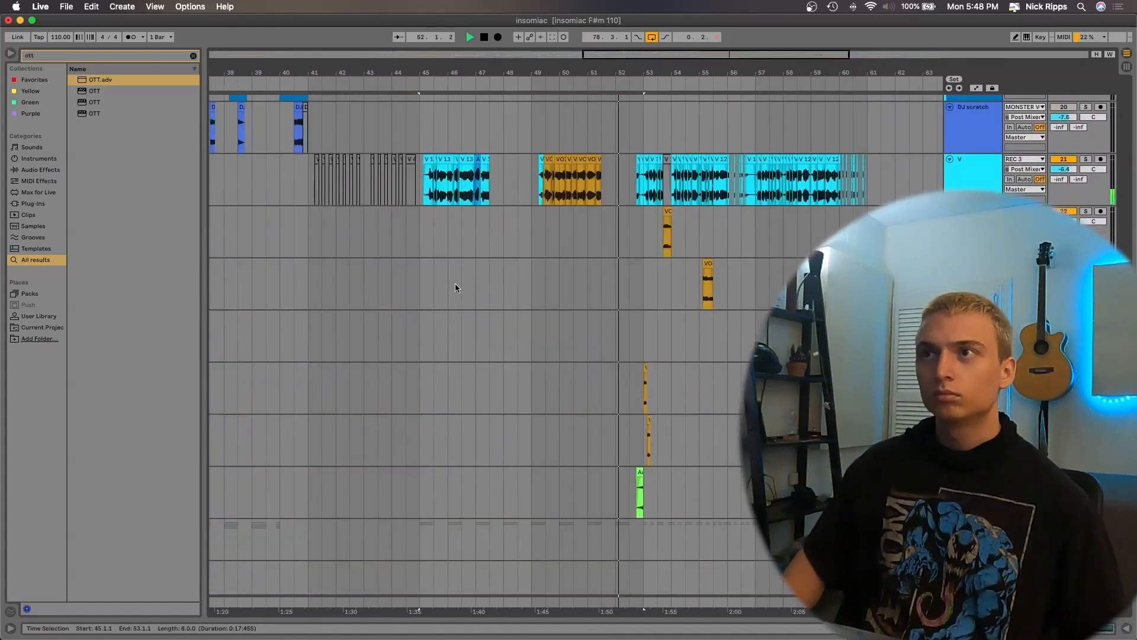
{"action": "left_click", "coordinate": [426, 236]}
{"action": "key", "text": "space"}
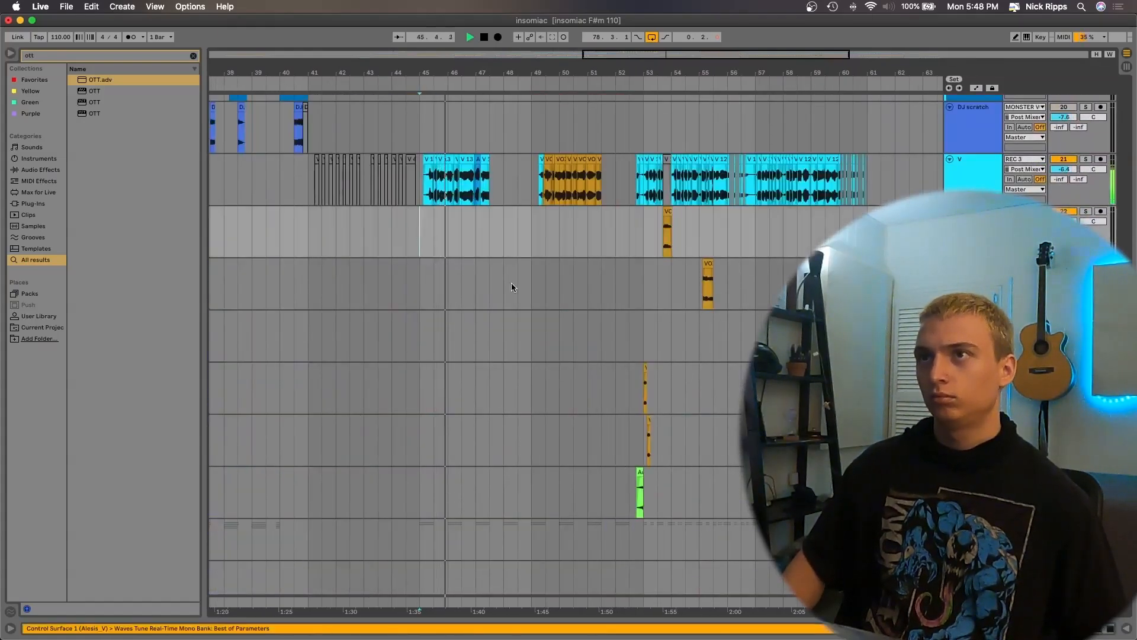
- Examine the tracks around the pasted V vocals and play the lead-in from around bar 43
{"action": "scroll", "coordinate": [510, 283], "scroll_direction": "down", "scroll_amount": 5}
{"action": "scroll", "coordinate": [510, 282], "scroll_direction": "up", "scroll_amount": 2}
{"action": "scroll", "coordinate": [511, 282], "scroll_direction": "up", "scroll_amount": 8}
{"action": "scroll", "coordinate": [474, 308], "scroll_direction": "down", "scroll_amount": 5}
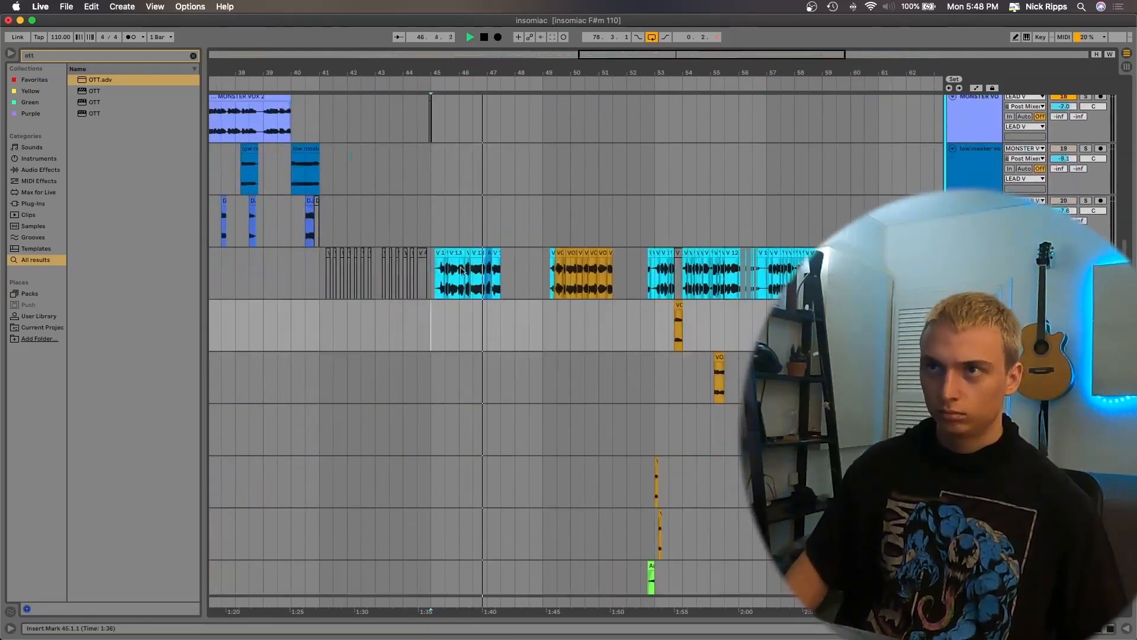
{"action": "left_click", "coordinate": [373, 360]}
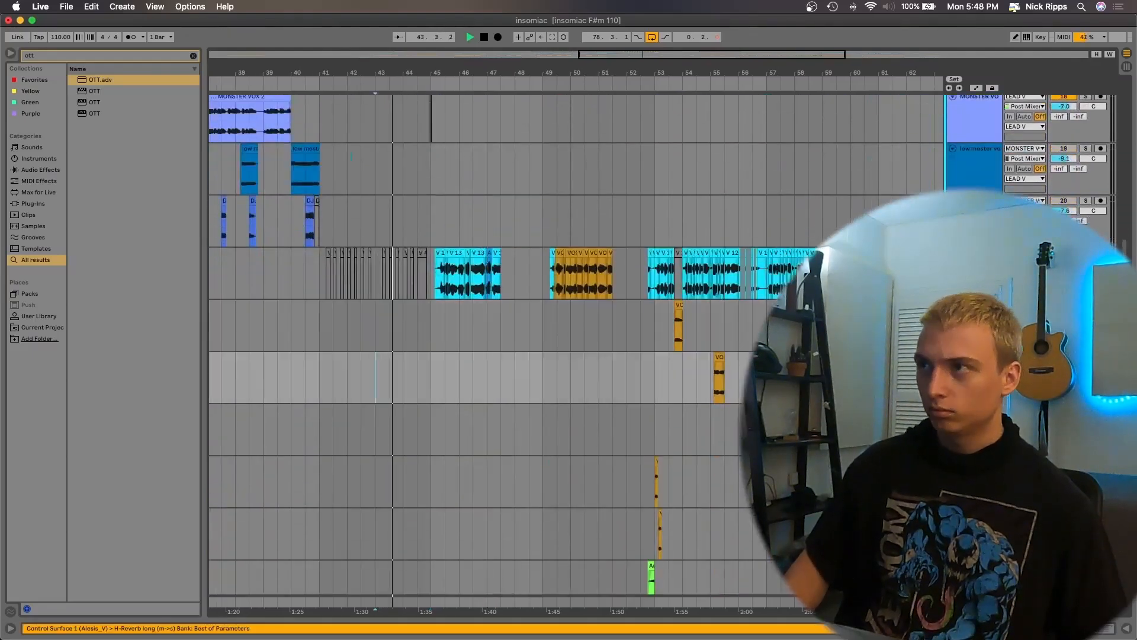